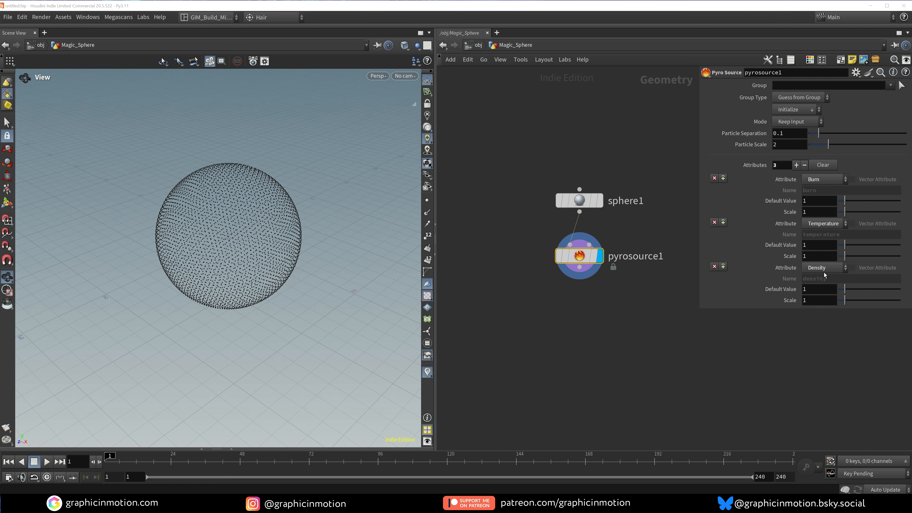
# Step: Set the Pyro Source to Surface Scatter mode with a particle separation of 0.02, and check its point attributes
pyautogui.click(789, 123)
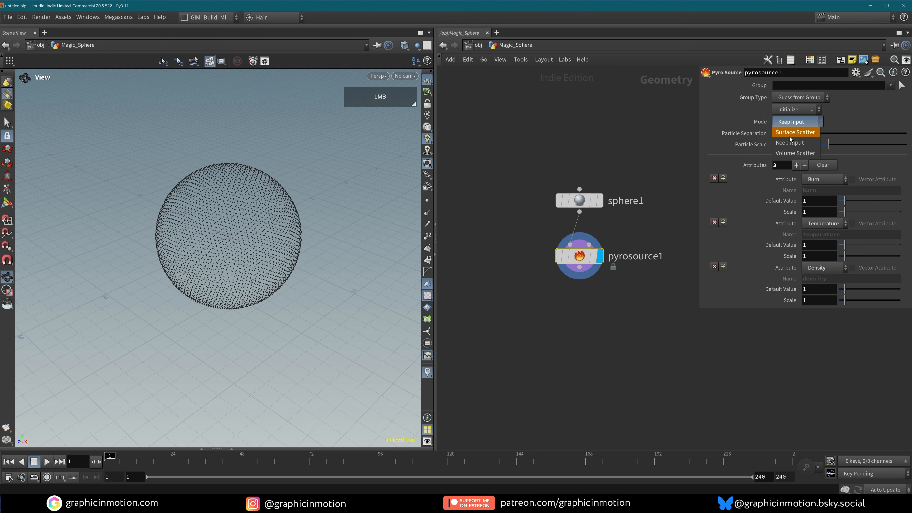
pyautogui.click(790, 134)
pyautogui.doubleClick(790, 133)
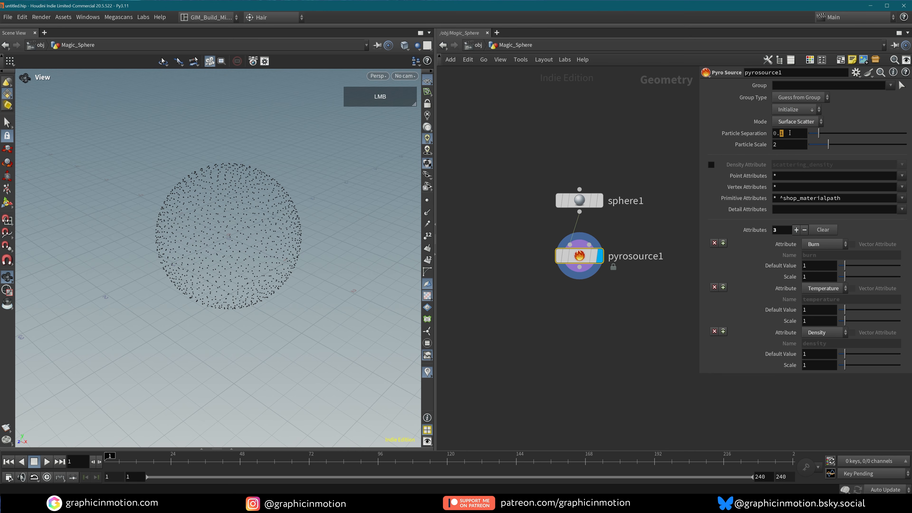
pyautogui.write('02')
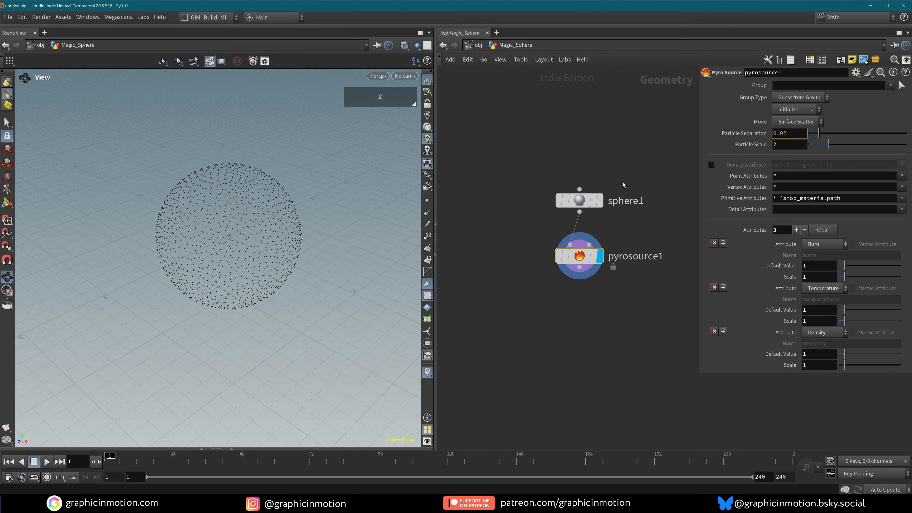
pyautogui.press('Return')
pyautogui.keyDown('alt'); pyautogui.moveTo(275, 221); pyautogui.dragTo(255, 214); pyautogui.keyUp('alt')
pyautogui.moveTo(255, 214)
pyautogui.keyDown('alt'); pyautogui.mouseDown(button='right')
pyautogui.moveTo(209, 235)
pyautogui.moveTo(261, 225)
pyautogui.mouseUp(button='right'); pyautogui.keyUp('alt')
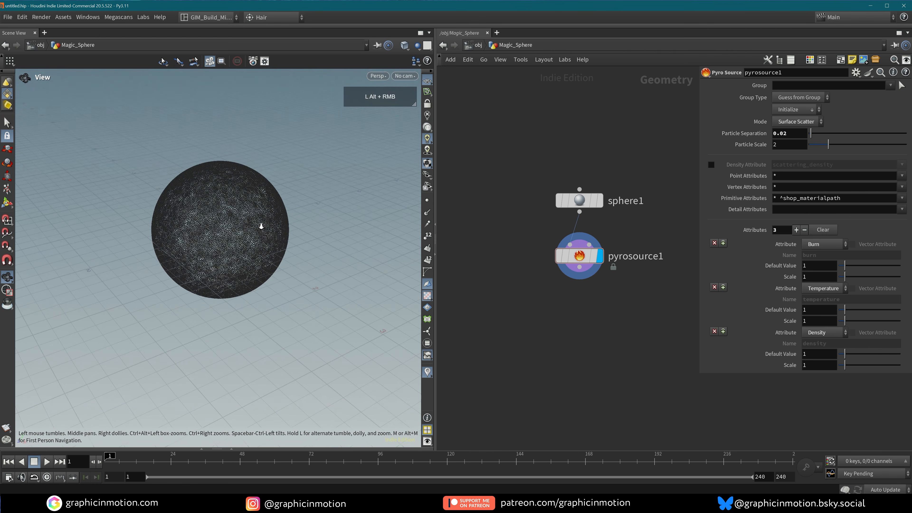
pyautogui.middleClick(579, 257)
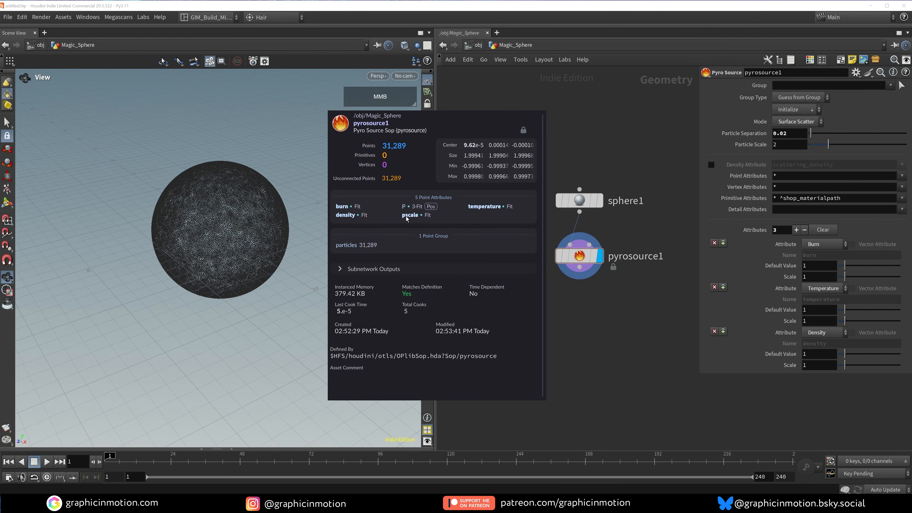
# Step: Add a Volume Rasterize Attributes node directly below pyrosource1, connected to its output
pyautogui.moveTo(579, 256); pyautogui.dragTo(580, 251)
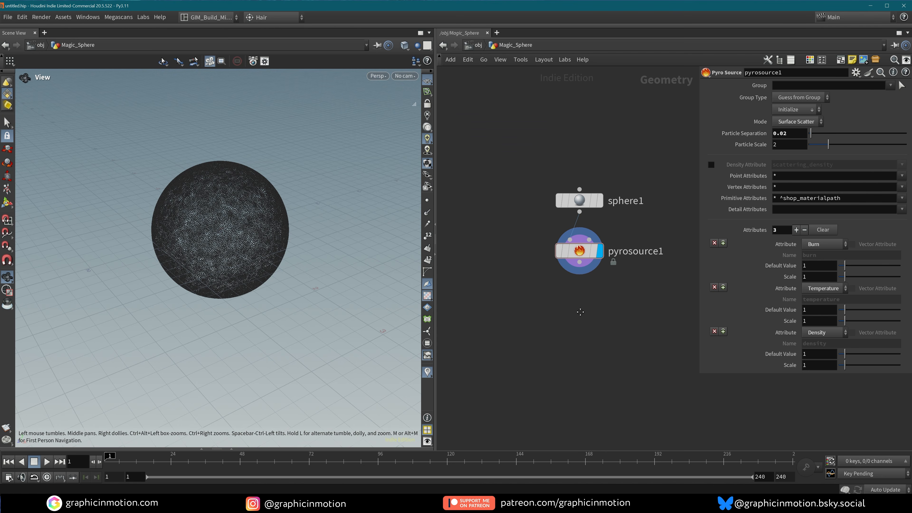
pyautogui.moveTo(580, 312); pyautogui.dragTo(583, 279, button='middle')
pyautogui.press('Tab')
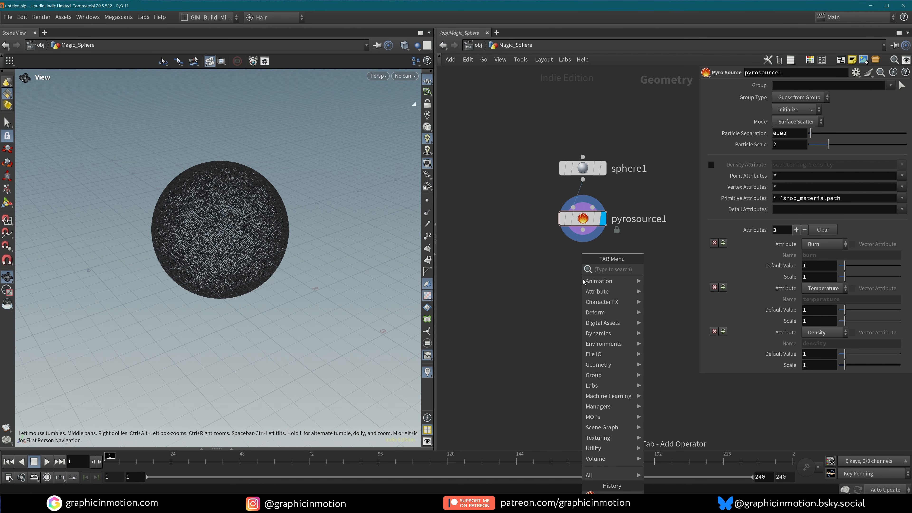
pyautogui.write('vol rast ')
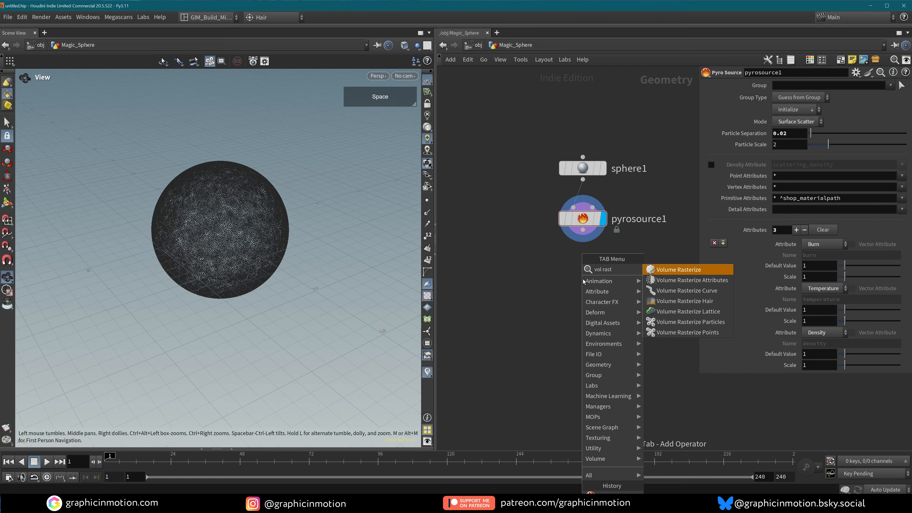
pyautogui.write('a')
pyautogui.click(683, 270)
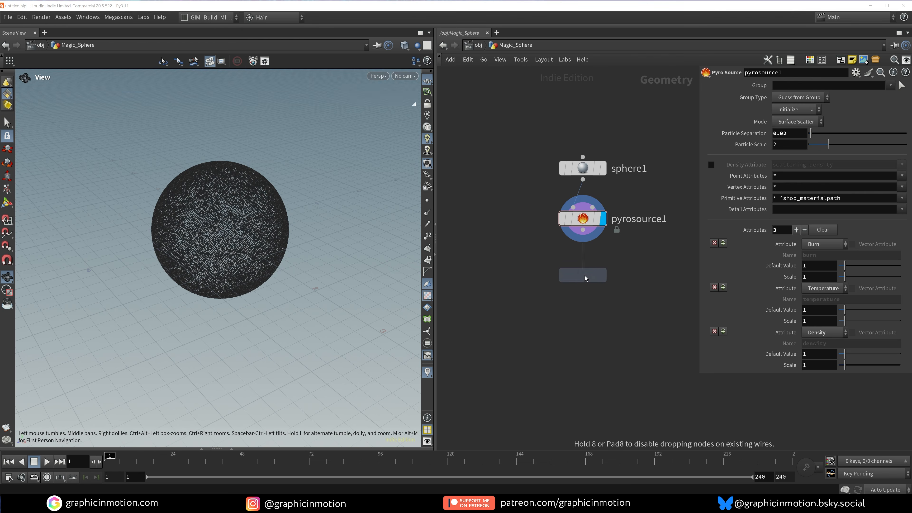
pyautogui.click(585, 278)
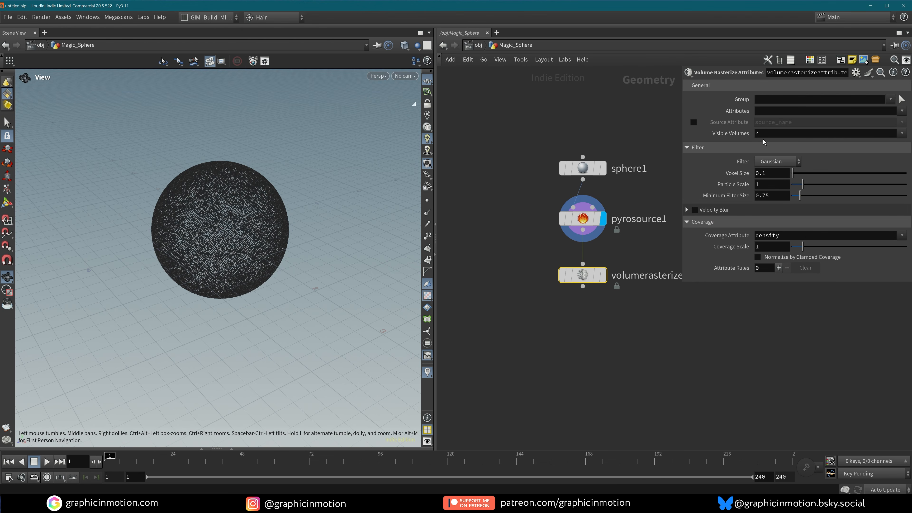
# Step: Choose burn, density and temperature as the attributes to rasterize in the Volume Rasterize Attributes node
pyautogui.click(902, 111)
pyautogui.click(891, 133)
pyautogui.click(902, 111)
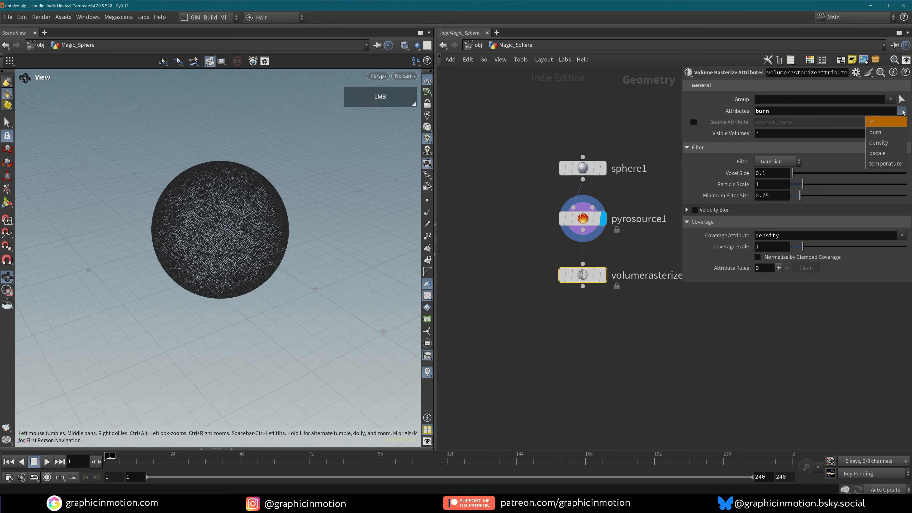
pyautogui.click(891, 145)
pyautogui.click(902, 111)
pyautogui.click(877, 173)
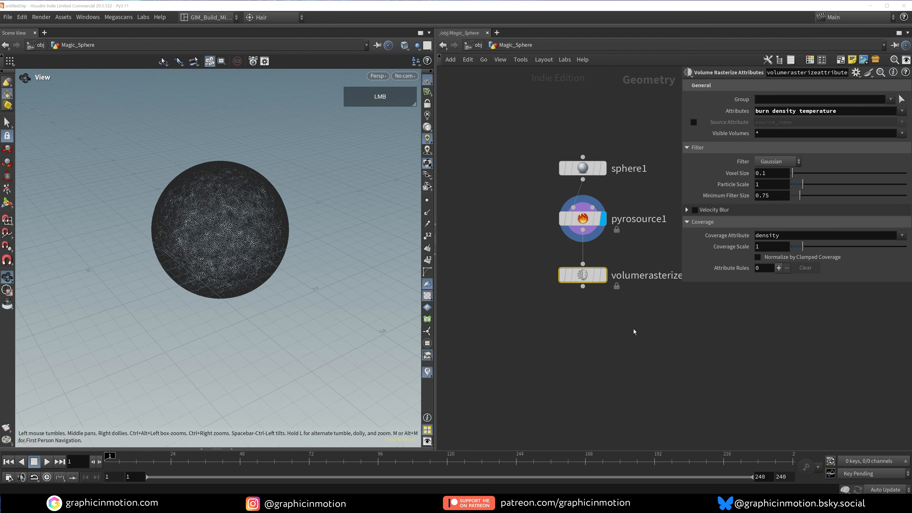
# Step: Add a Pyro Solver fed by the output of the Volume Rasterize Attributes node
pyautogui.moveTo(629, 350); pyautogui.dragTo(590, 298, button='middle')
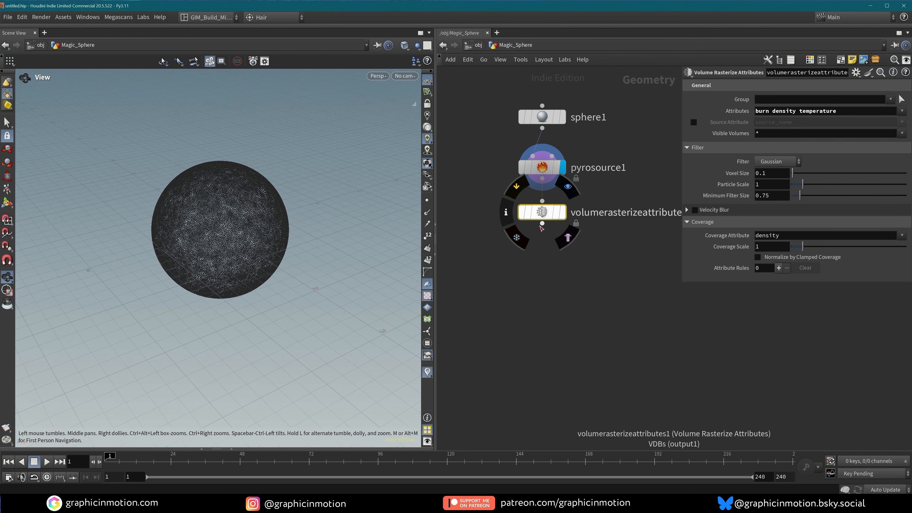
pyautogui.moveTo(542, 223); pyautogui.dragTo(543, 263)
pyautogui.write('py')
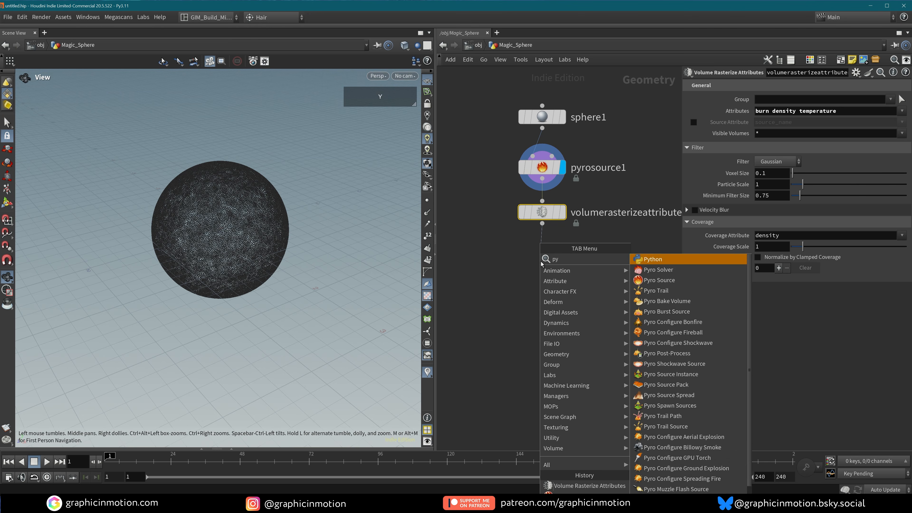
pyautogui.write('ro solver')
pyautogui.press('Return')
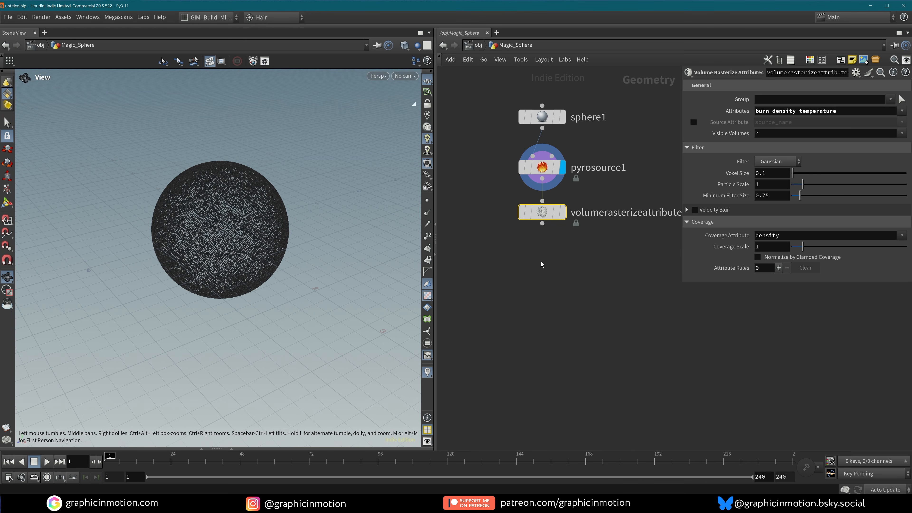
pyautogui.click(546, 273)
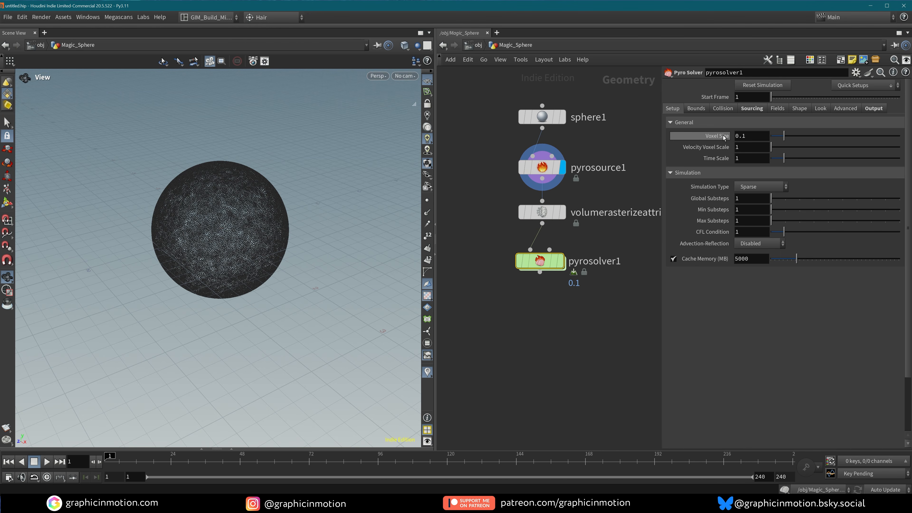
# Step: Link the Volume Rasterize Attributes voxel size to the Pyro Solver's voxel size with a relative reference
pyautogui.rightClick(724, 136)
pyautogui.click(751, 211)
pyautogui.click(542, 212)
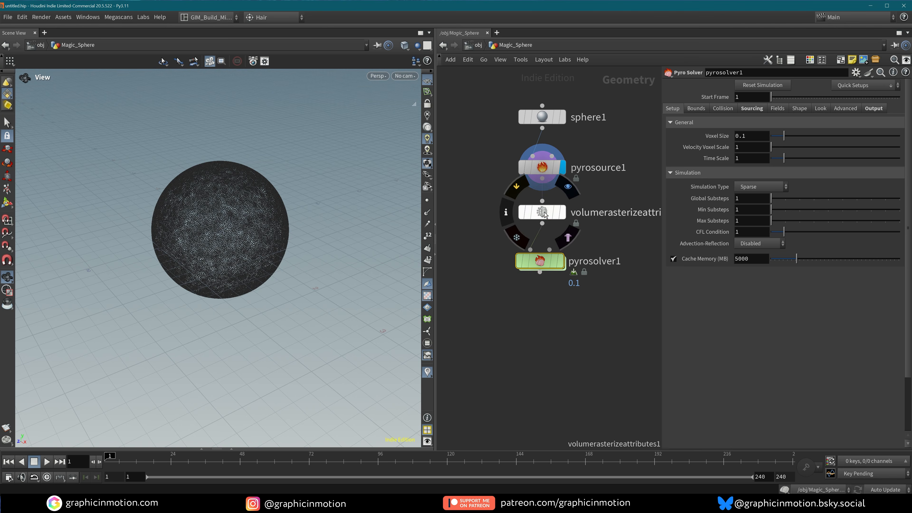
pyautogui.rightClick(738, 173)
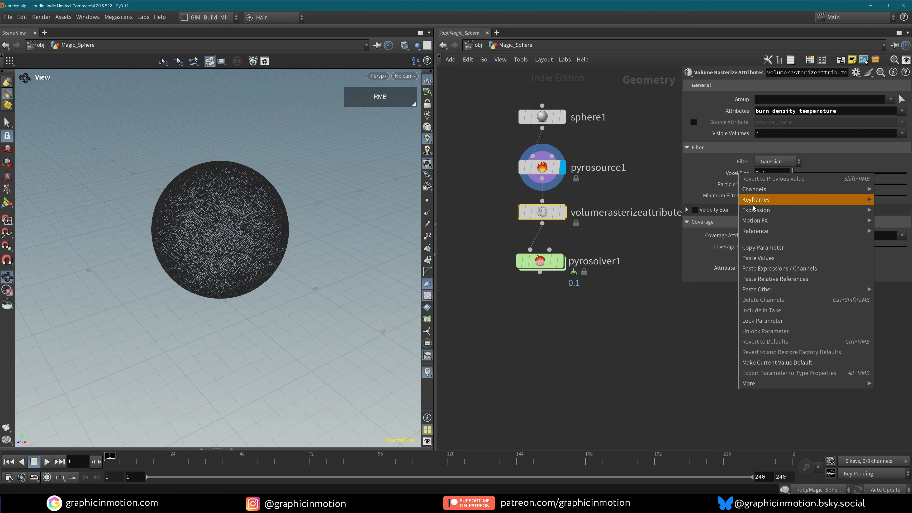
pyautogui.click(770, 281)
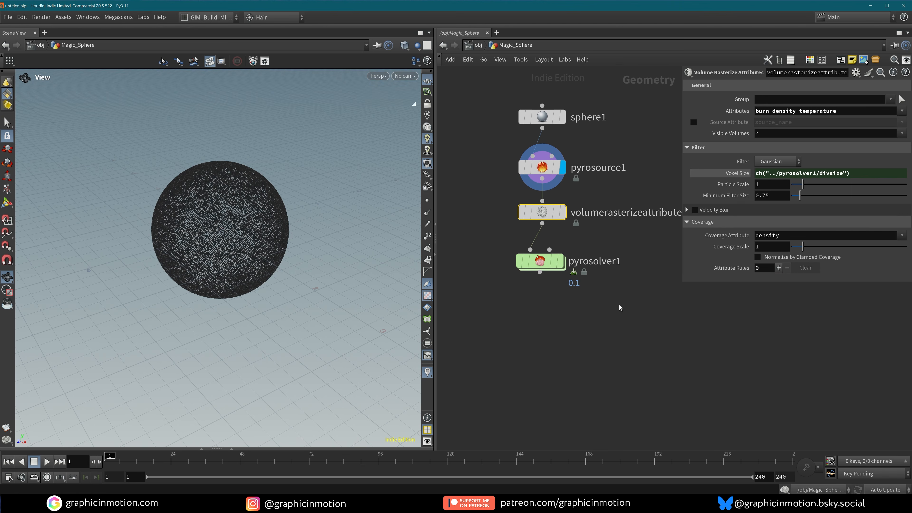
pyautogui.click(737, 173)
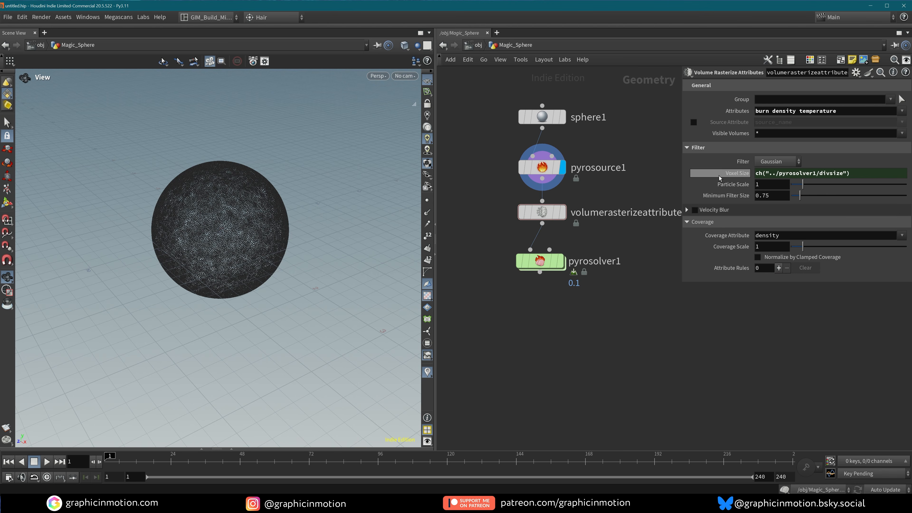
# Step: Display the Pyro Solver's output and play the simulation from the first frame, keeping the rising plume in view
pyautogui.click(560, 261)
pyautogui.click(7, 463)
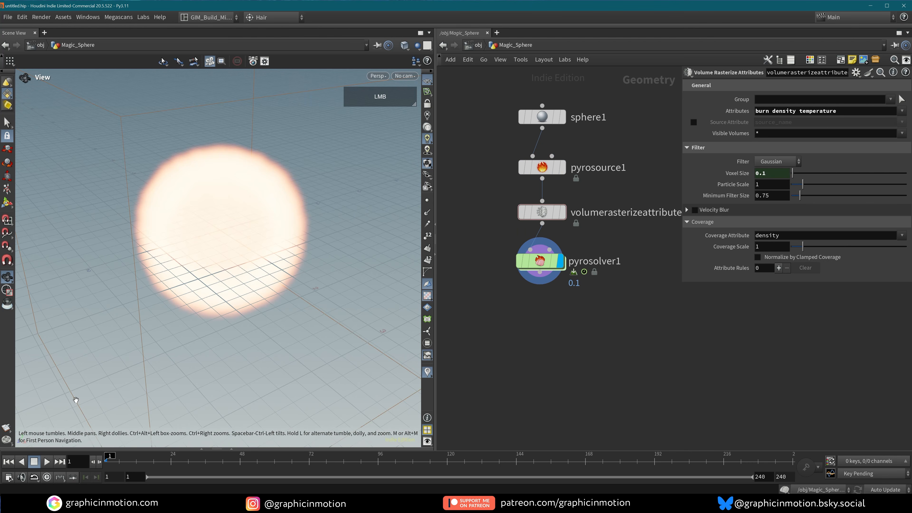
pyautogui.scroll(-3, 184, 252)
pyautogui.click(47, 462)
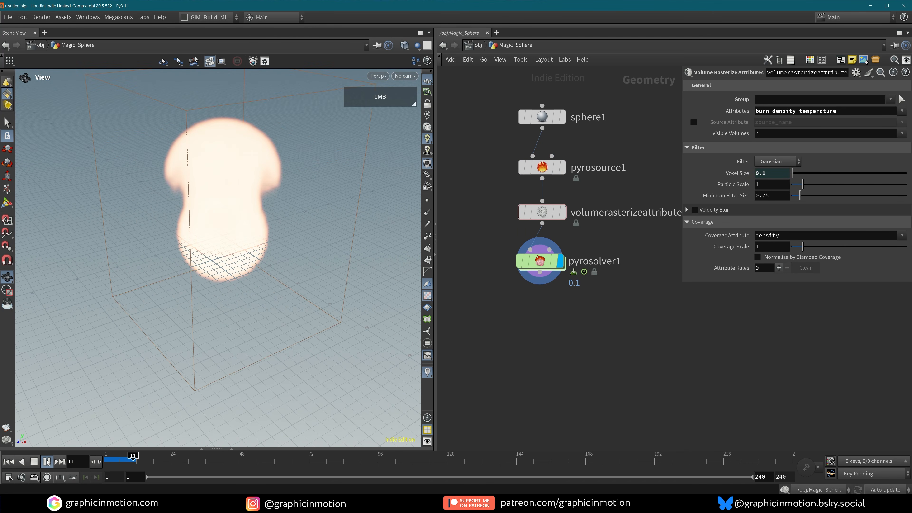
pyautogui.keyDown('alt'); pyautogui.moveTo(241, 229); pyautogui.dragTo(241, 325, button='middle'); pyautogui.keyUp('alt')
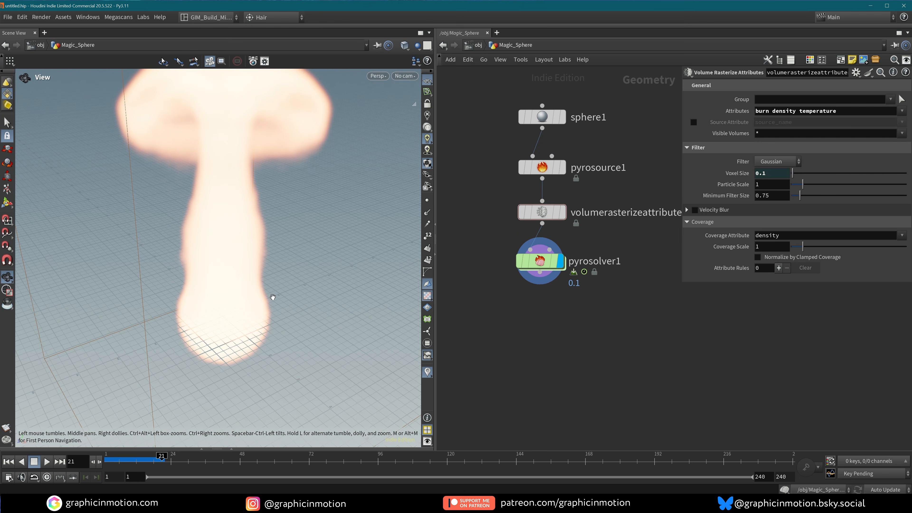
# Step: Move the Volume Rasterize Attributes and Pyro Solver nodes down together to open a gap below pyrosource1
pyautogui.click(540, 261)
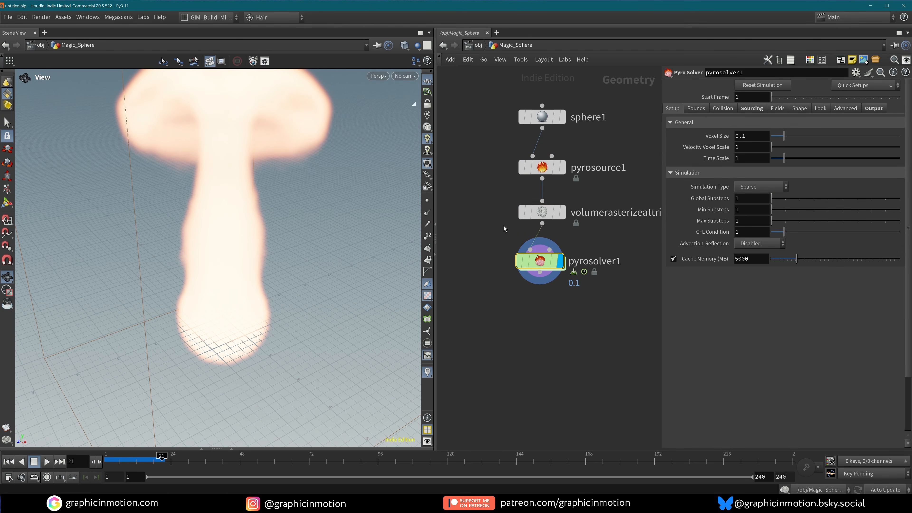
pyautogui.moveTo(556, 225)
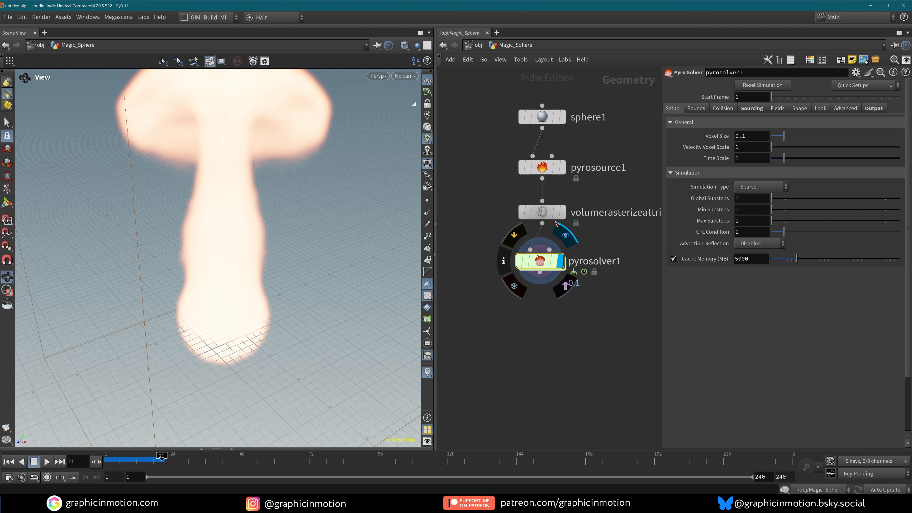
pyautogui.click(547, 170)
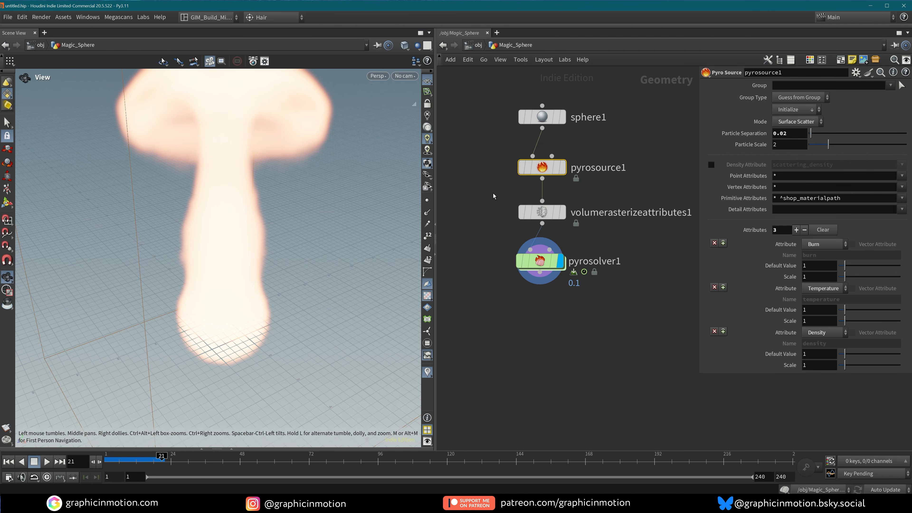
pyautogui.click(543, 213)
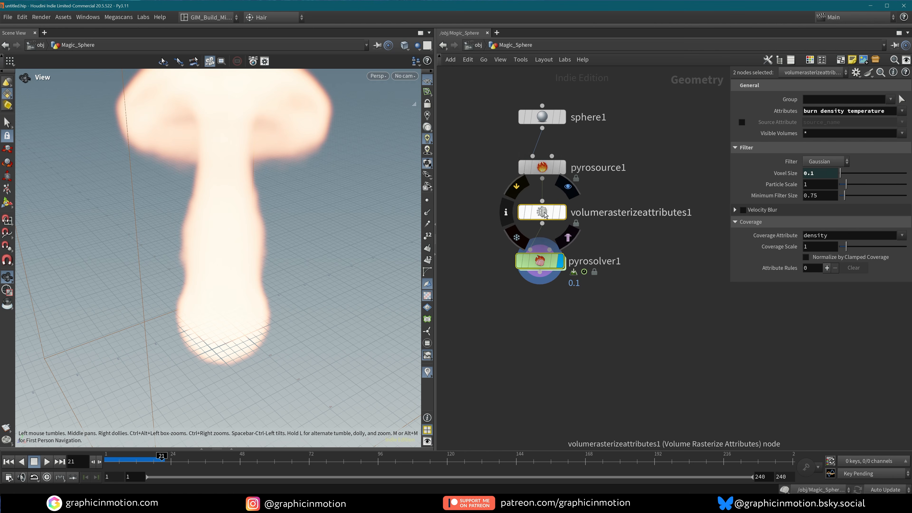
pyautogui.moveTo(545, 215); pyautogui.dragTo(544, 278)
pyautogui.moveTo(499, 206); pyautogui.dragTo(512, 233, button='middle')
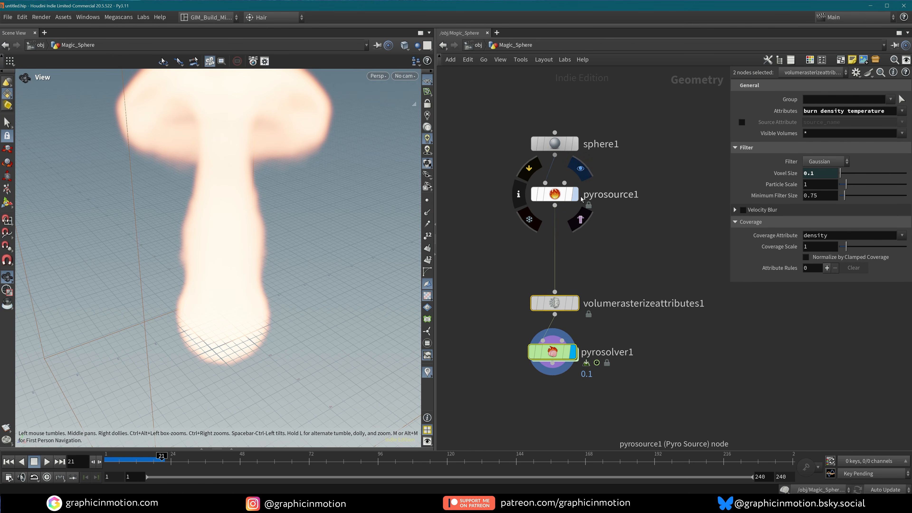
# Step: Display pyrosource1, visualize its burn attribute on the points, and reveal the Geometry Spreadsheet beneath the viewport
pyautogui.click(575, 194)
pyautogui.keyDown('alt'); pyautogui.moveTo(221, 321); pyautogui.dragTo(297, 320, button='right'); pyautogui.keyUp('alt')
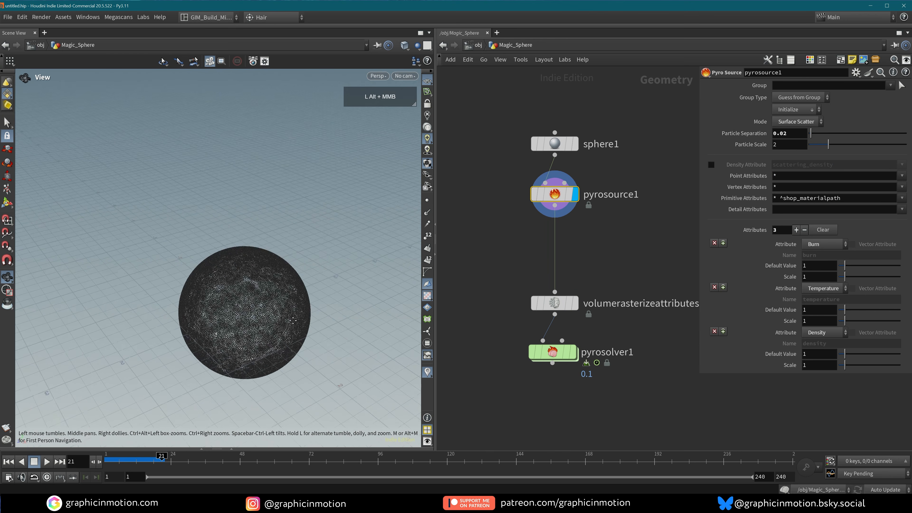
pyautogui.keyDown('alt'); pyautogui.moveTo(297, 321); pyautogui.dragTo(280, 306, button='middle'); pyautogui.keyUp('alt')
pyautogui.moveTo(553, 198)
pyautogui.click(520, 195)
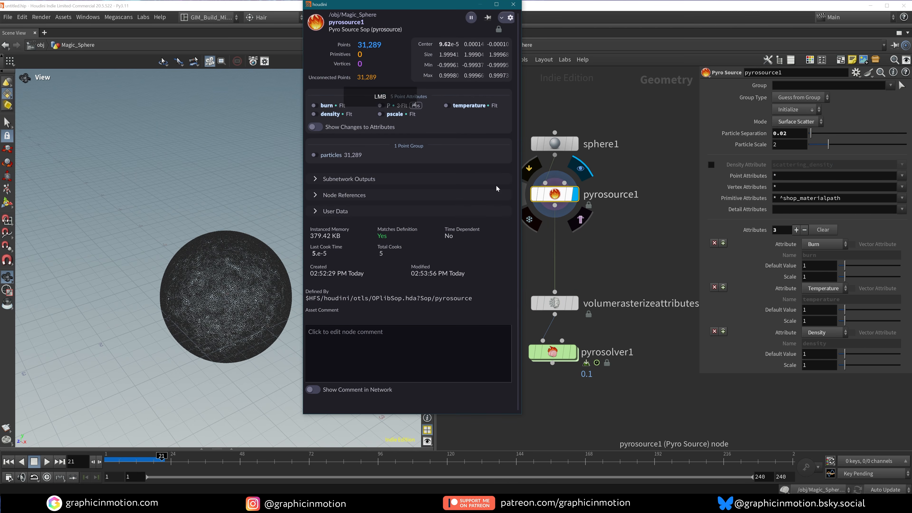
pyautogui.click(314, 106)
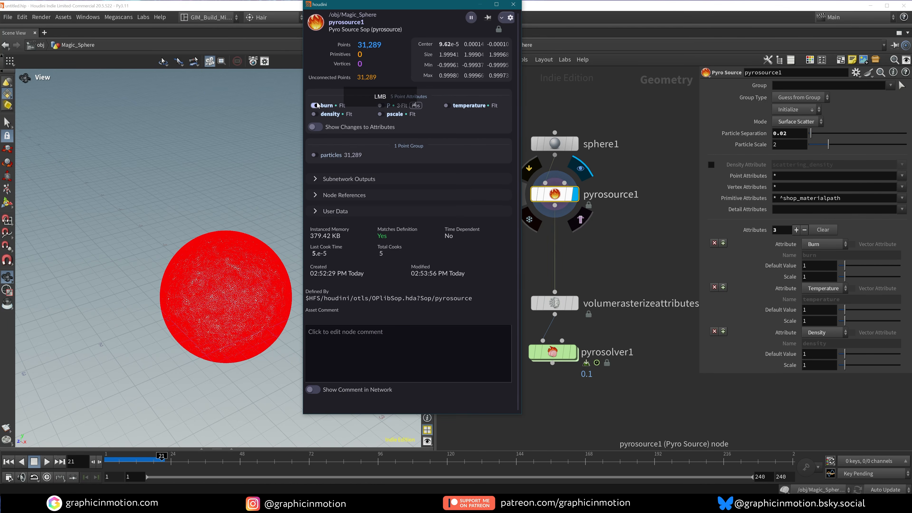
pyautogui.moveTo(402, 5); pyautogui.dragTo(599, 45)
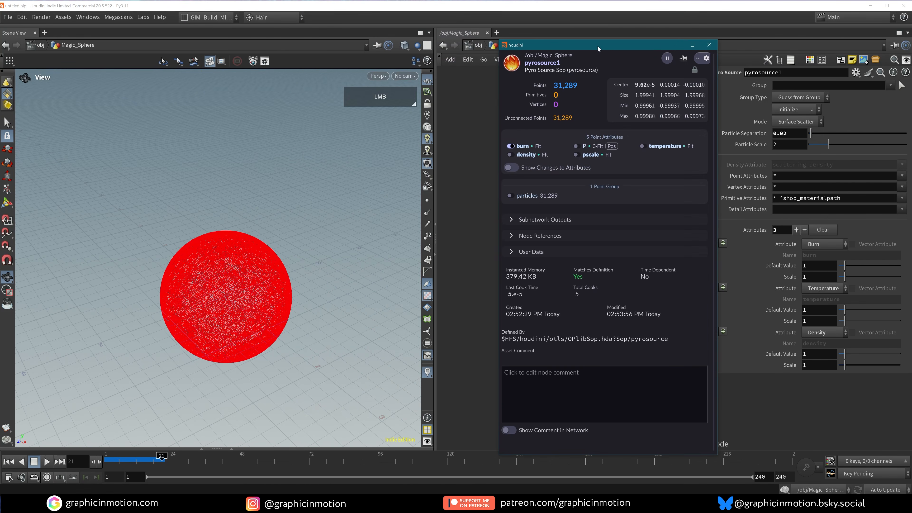
pyautogui.click(709, 45)
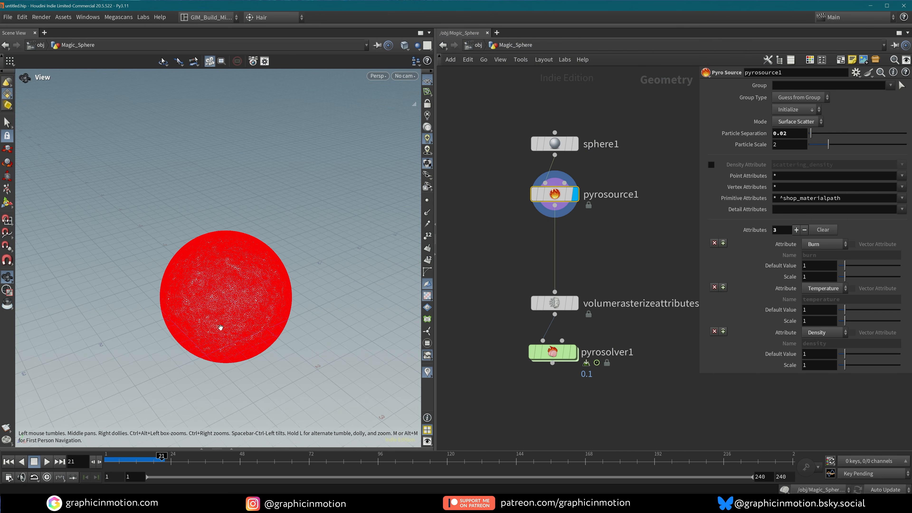
pyautogui.moveTo(240, 448); pyautogui.dragTo(241, 315)
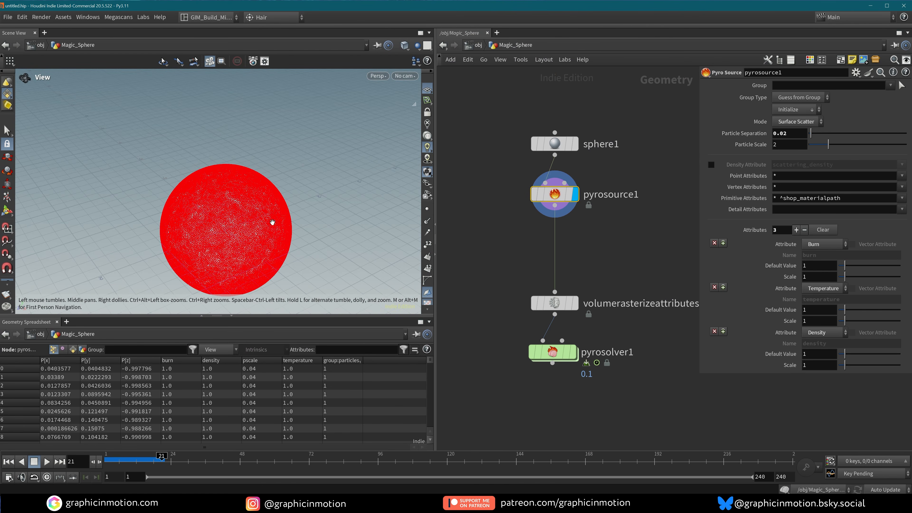
# Step: Insert an Attribute Noise Float node between pyrosource1 and the Volume Rasterize Attributes node, close below pyrosource1
pyautogui.press('Tab')
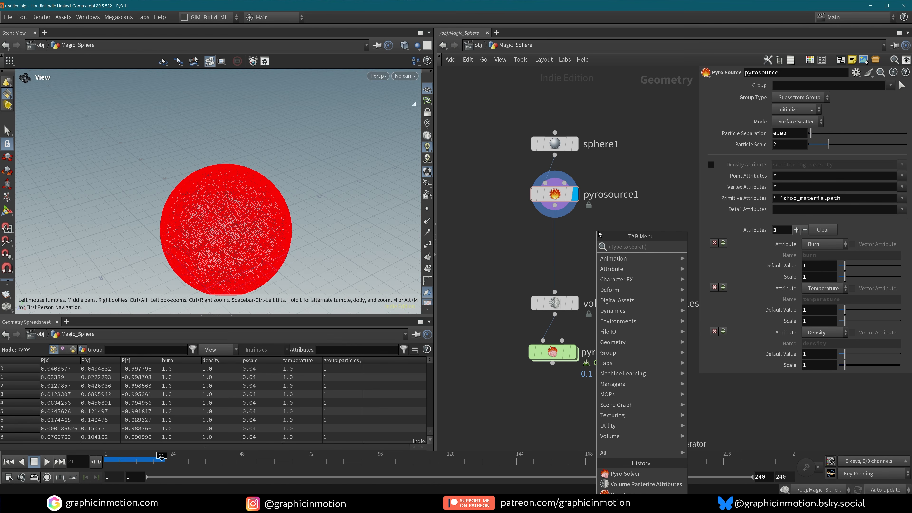
pyautogui.write('attr')
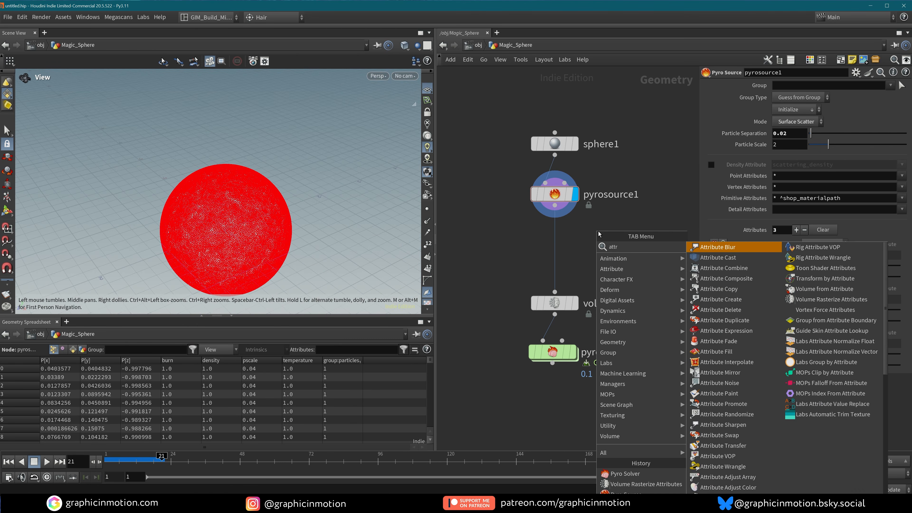
pyautogui.write(' noi')
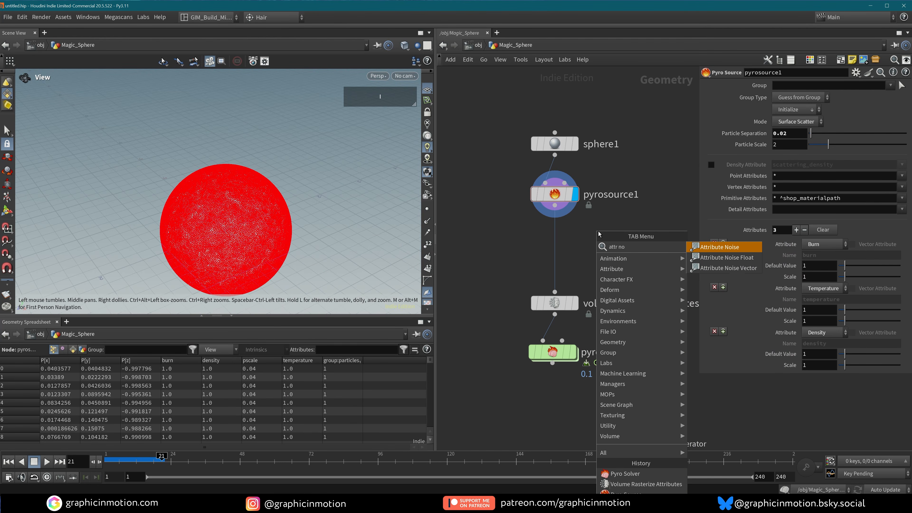
pyautogui.click(727, 257)
pyautogui.click(556, 235)
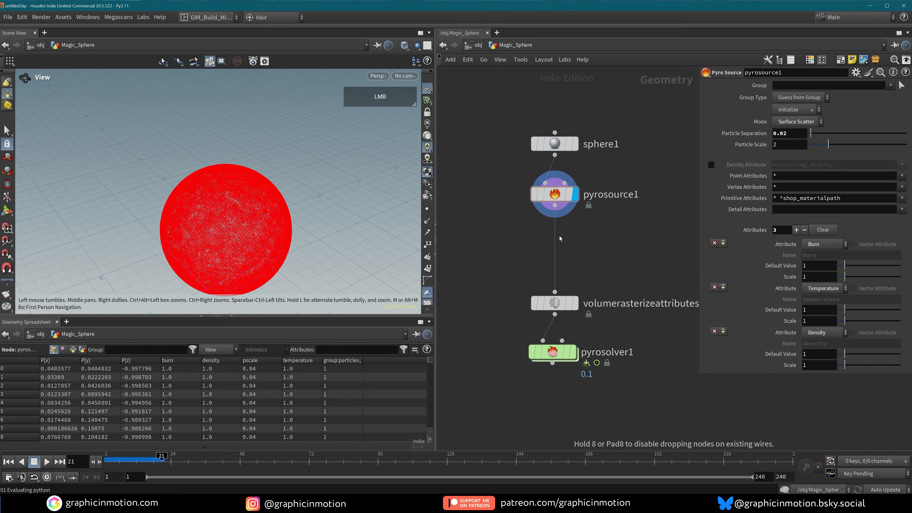
pyautogui.moveTo(550, 239); pyautogui.dragTo(553, 240)
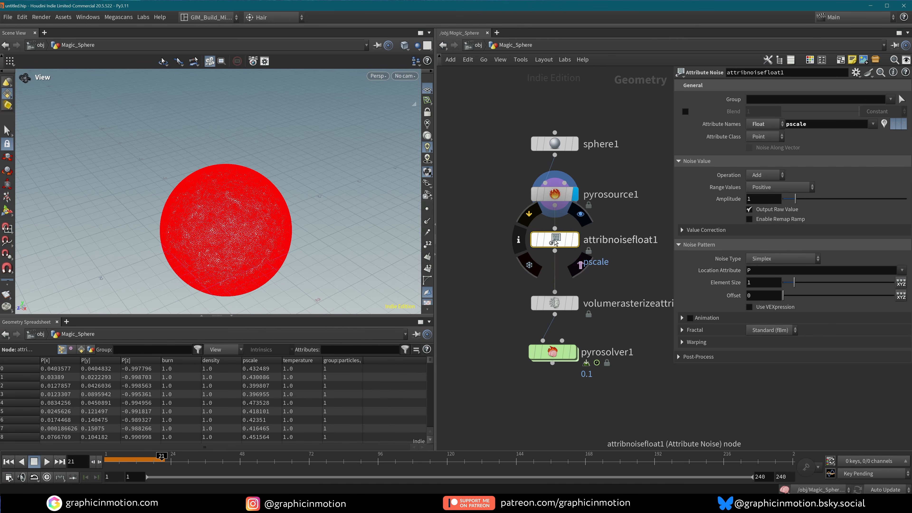
pyautogui.moveTo(559, 244); pyautogui.dragTo(559, 236)
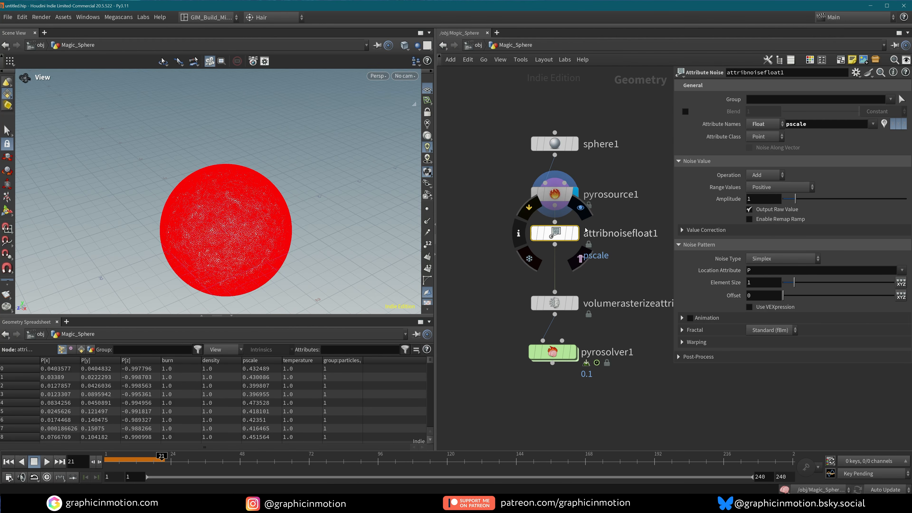
# Step: Set attribnoisefloat1 to affect the burn attribute instead of pscale and display that node
pyautogui.moveTo(815, 130); pyautogui.dragTo(783, 126)
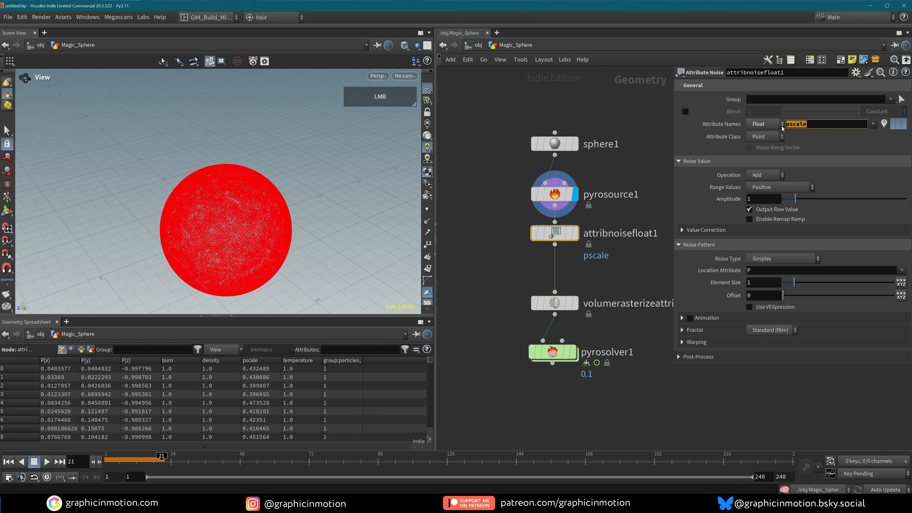
pyautogui.write('burn')
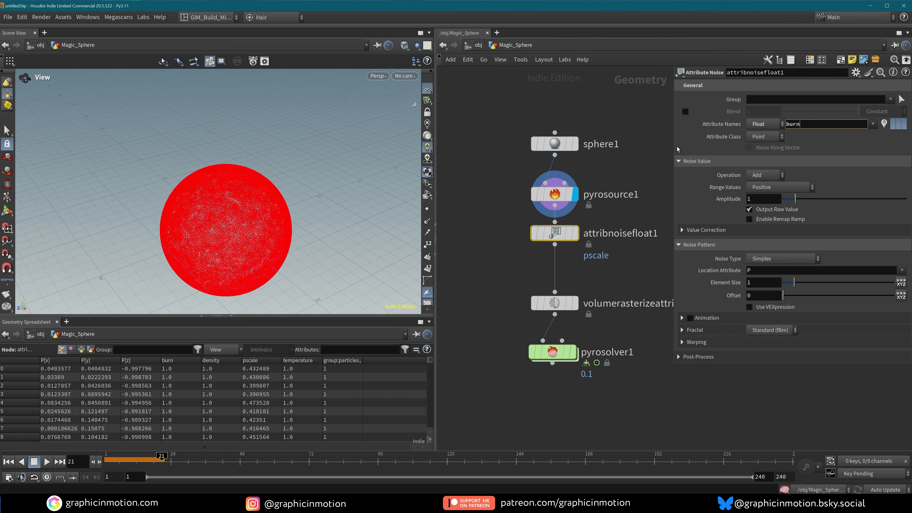
pyautogui.press('Return')
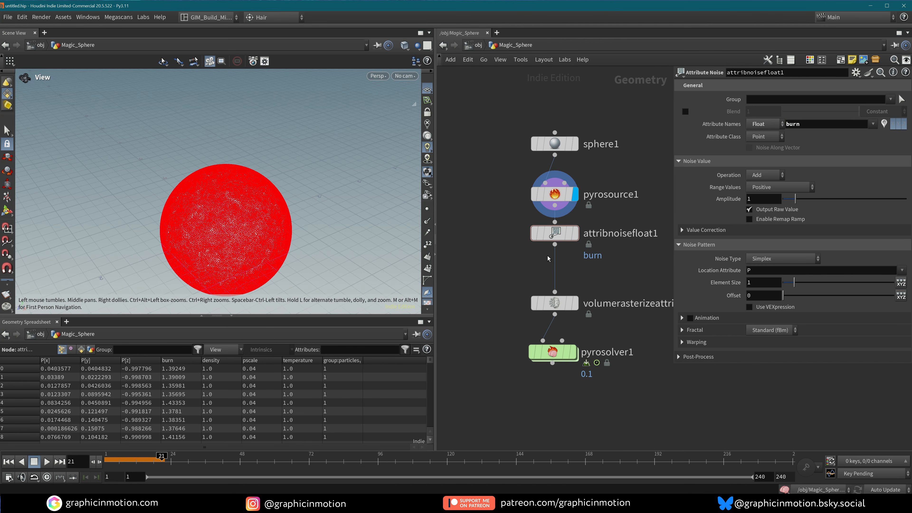
pyautogui.click(575, 232)
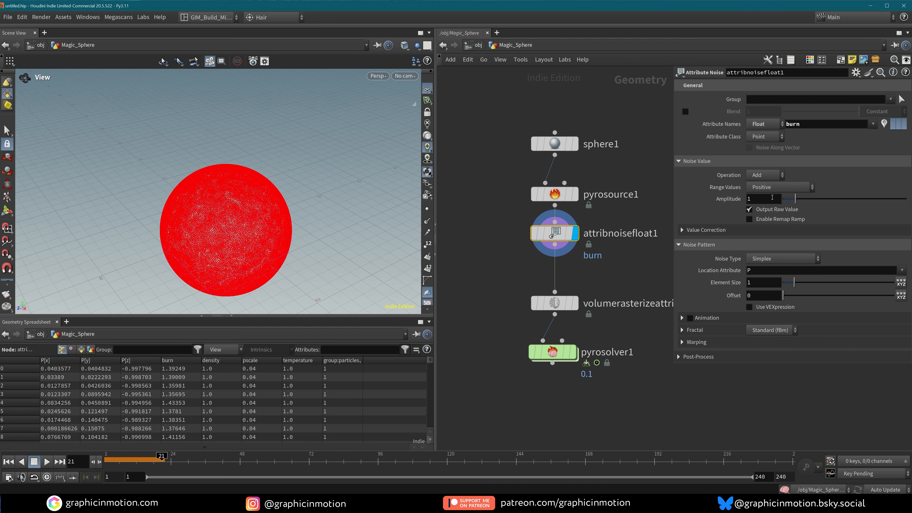
# Step: Set the burn noise operation to Multiply and view the whole sphere
pyautogui.click(756, 175)
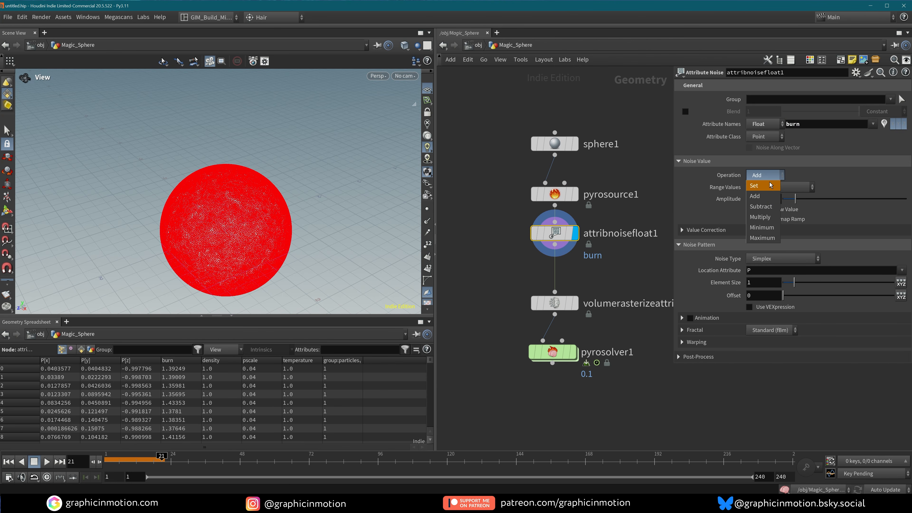
pyautogui.click(772, 220)
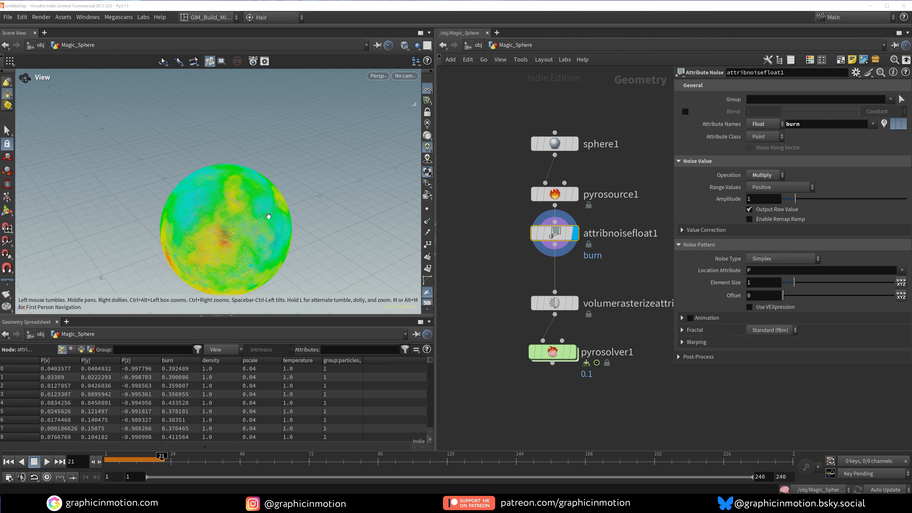
pyautogui.keyDown('alt'); pyautogui.moveTo(268, 216); pyautogui.dragTo(245, 240); pyautogui.keyUp('alt')
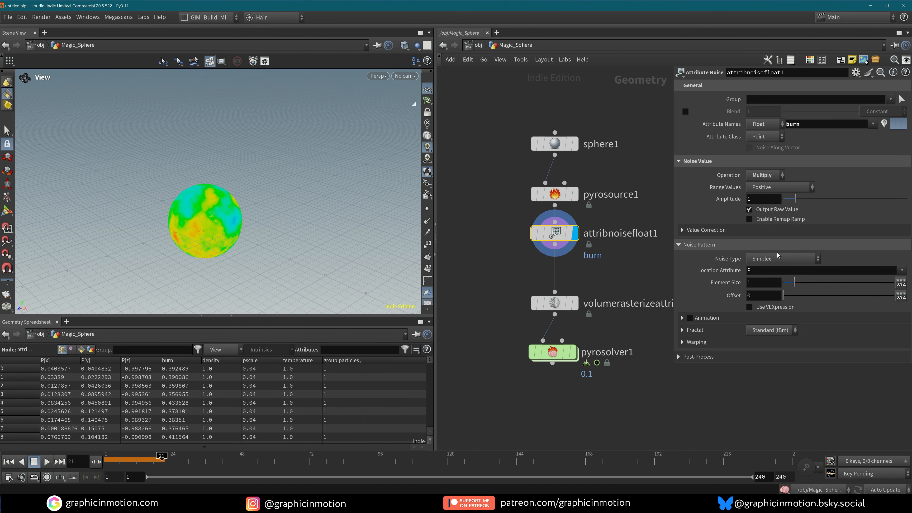
# Step: Set the burn noise pattern's element size to 0.4
pyautogui.moveTo(769, 283); pyautogui.dragTo(703, 283)
pyautogui.write('0')
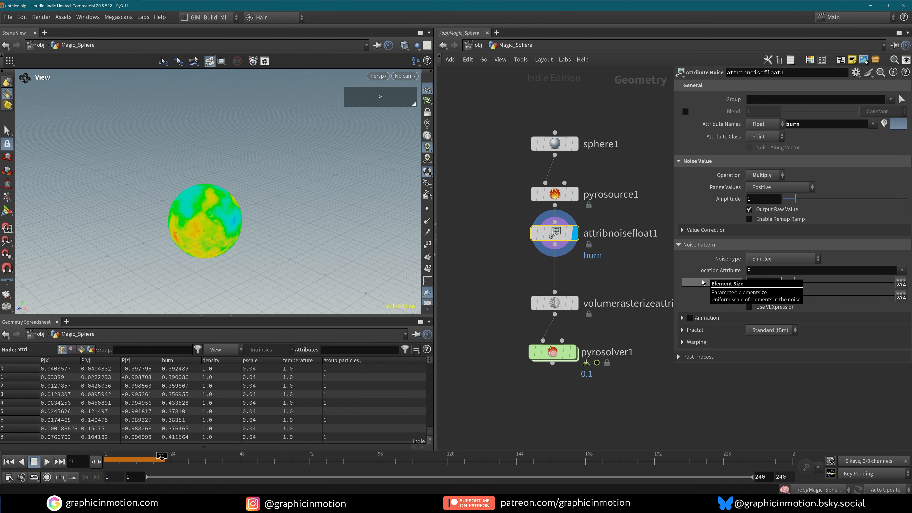
pyautogui.write('.4')
pyautogui.press('Return')
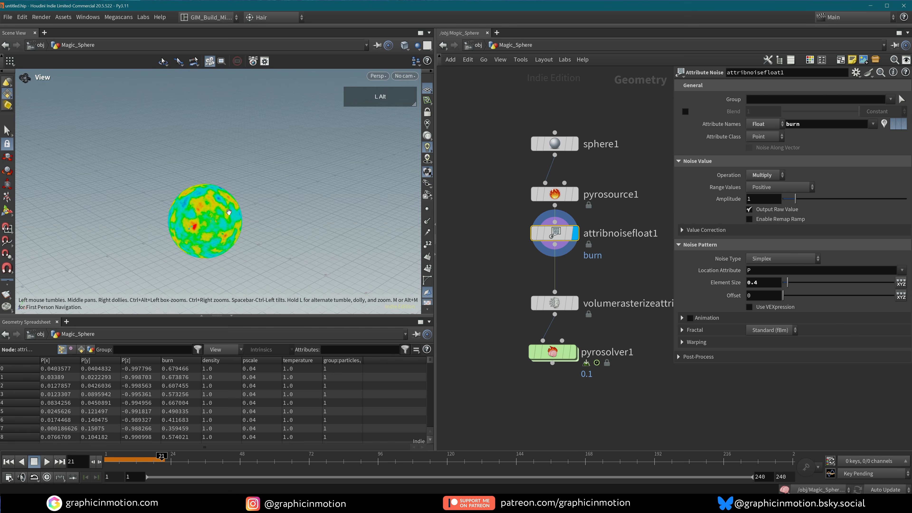
pyautogui.keyDown('alt'); pyautogui.moveTo(229, 212); pyautogui.dragTo(209, 220); pyautogui.keyUp('alt')
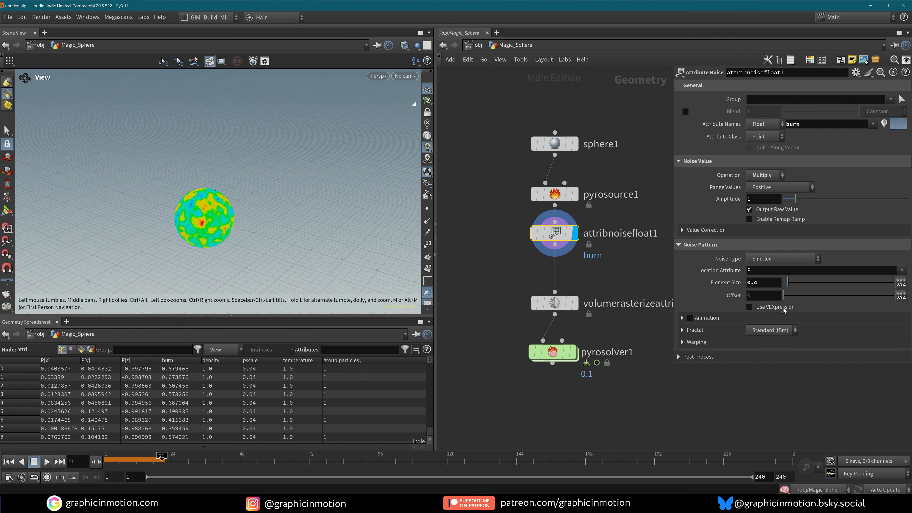
# Step: Set the burn noise pattern's element size to 0.3
pyautogui.moveTo(765, 284); pyautogui.dragTo(726, 284)
pyautogui.write('0.3')
pyautogui.click(689, 389)
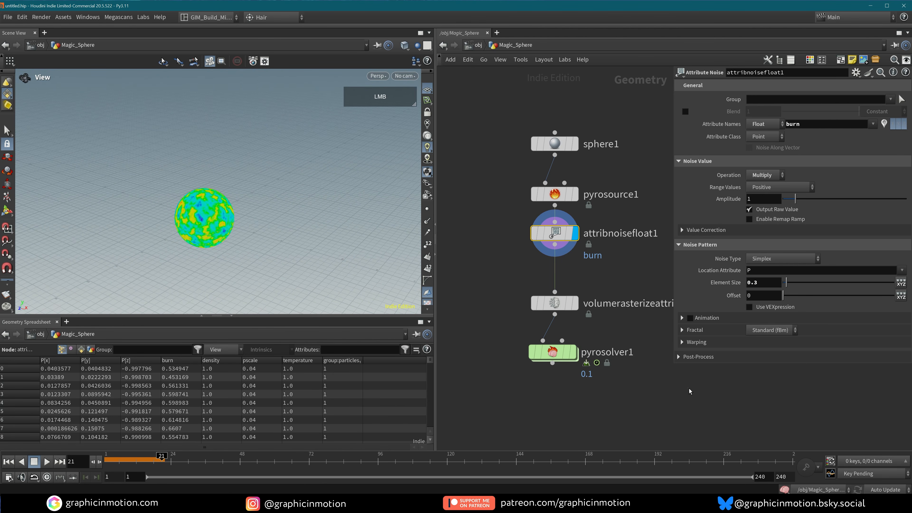
pyautogui.keyDown('alt'); pyautogui.moveTo(208, 222); pyautogui.dragTo(209, 190); pyautogui.keyUp('alt')
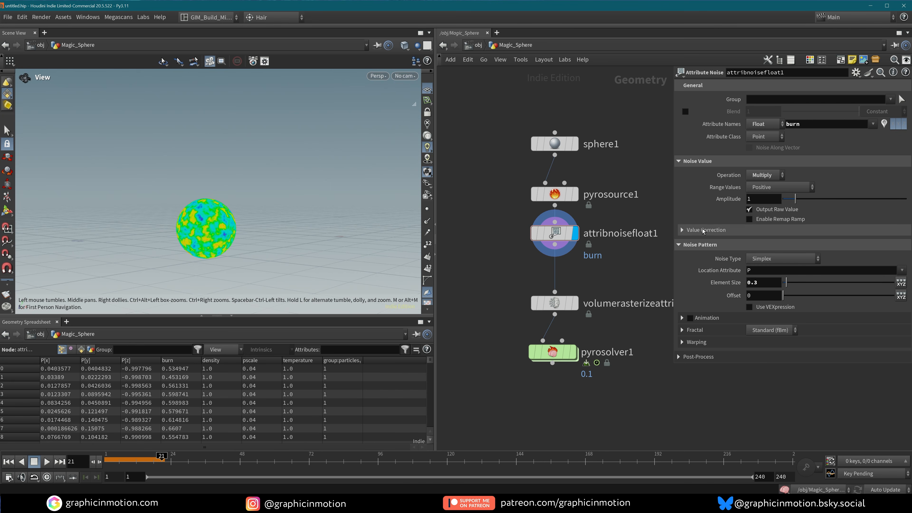
# Step: Enable the remap ramp on the burn noise and shift its zero-value point inward to about a fifth of the ramp
pyautogui.click(750, 219)
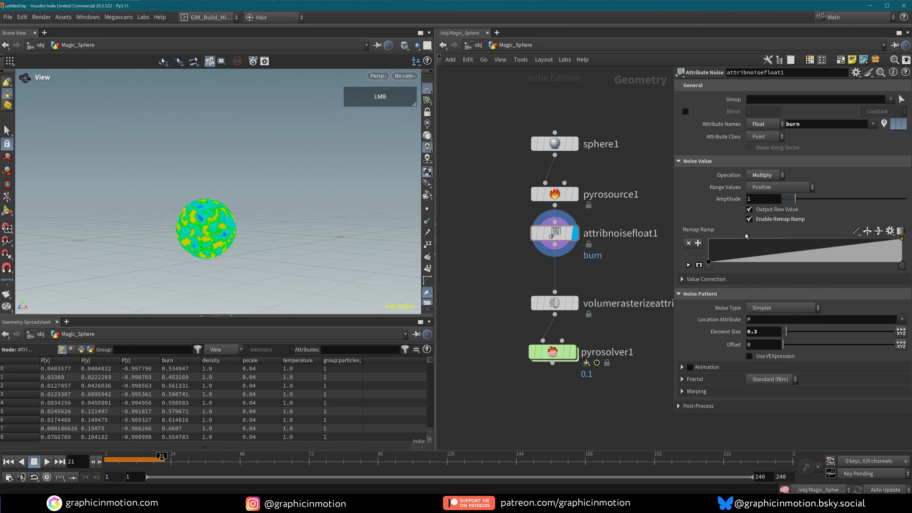
pyautogui.moveTo(709, 265); pyautogui.dragTo(736, 265)
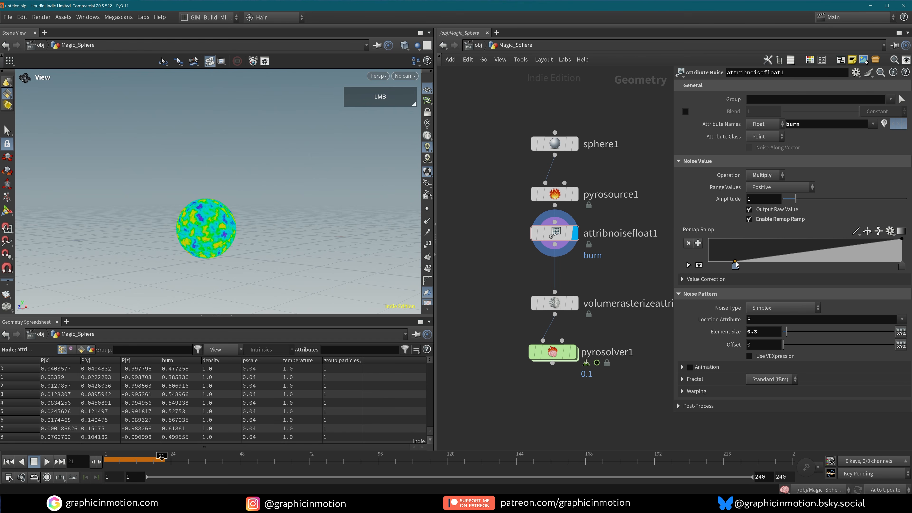
pyautogui.moveTo(208, 220)
pyautogui.keyDown('alt'); pyautogui.mouseDown()
pyautogui.moveTo(307, 218)
pyautogui.moveTo(145, 224)
pyautogui.moveTo(167, 212)
pyautogui.mouseUp(); pyautogui.keyUp('alt')
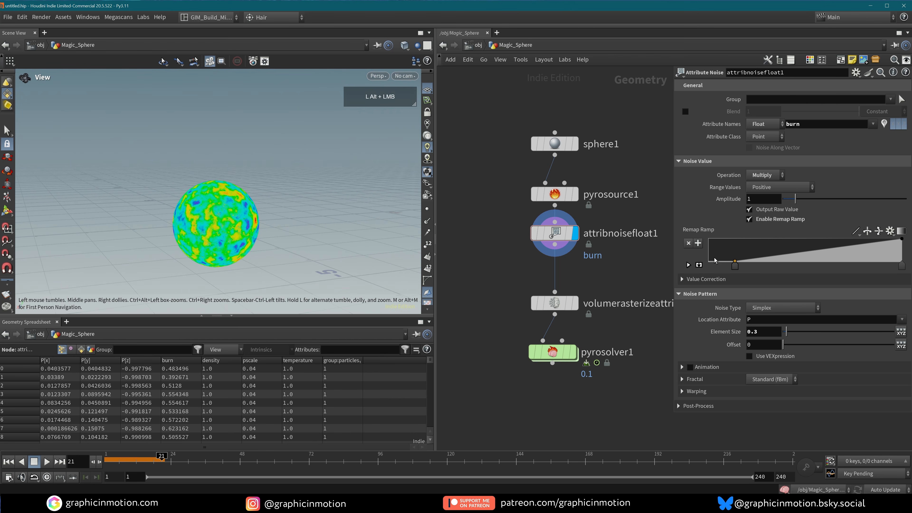
pyautogui.moveTo(736, 271); pyautogui.dragTo(745, 266)
# Step: Enable animation on the burn noise and set its pulse duration to 0.5
pyautogui.click(690, 367)
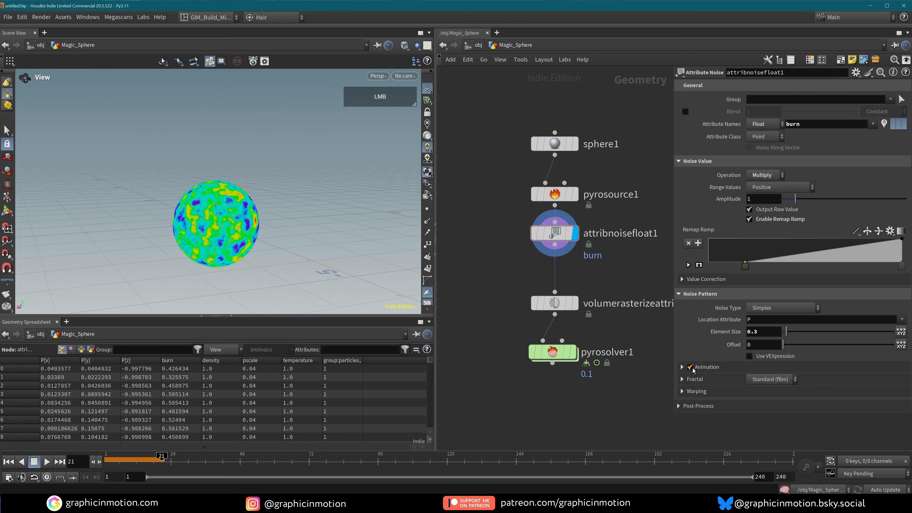
pyautogui.click(682, 367)
pyautogui.moveTo(757, 381); pyautogui.dragTo(732, 381)
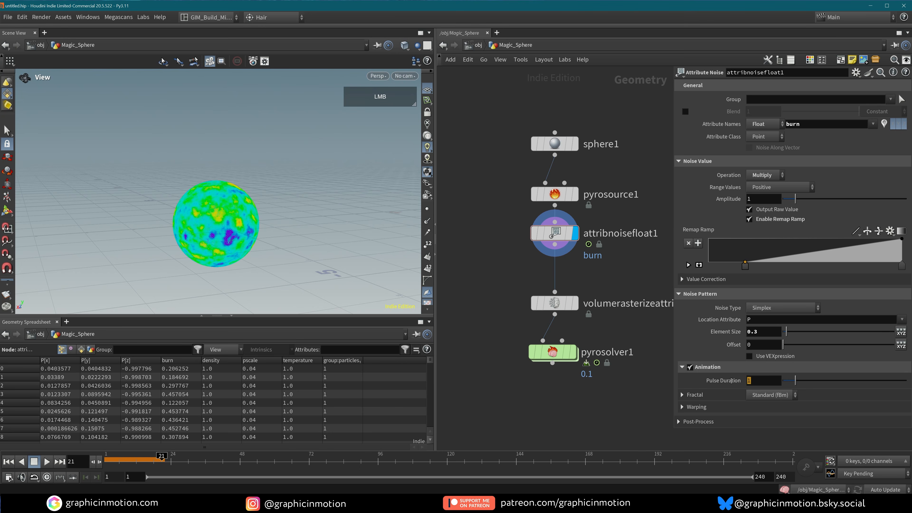
pyautogui.write('0.5')
pyautogui.press('Return')
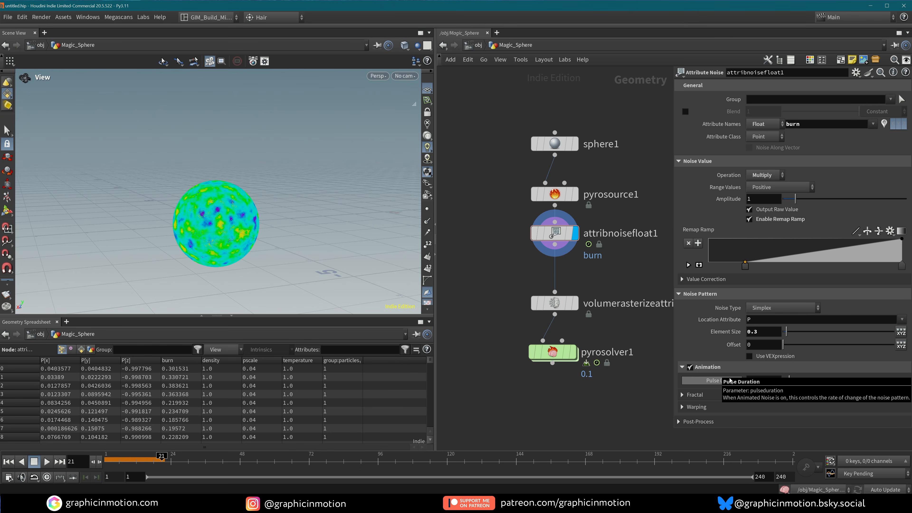
# Step: Turn on real-time playback, then play the animated noise from the first frame and stop at frame 68
pyautogui.click(47, 478)
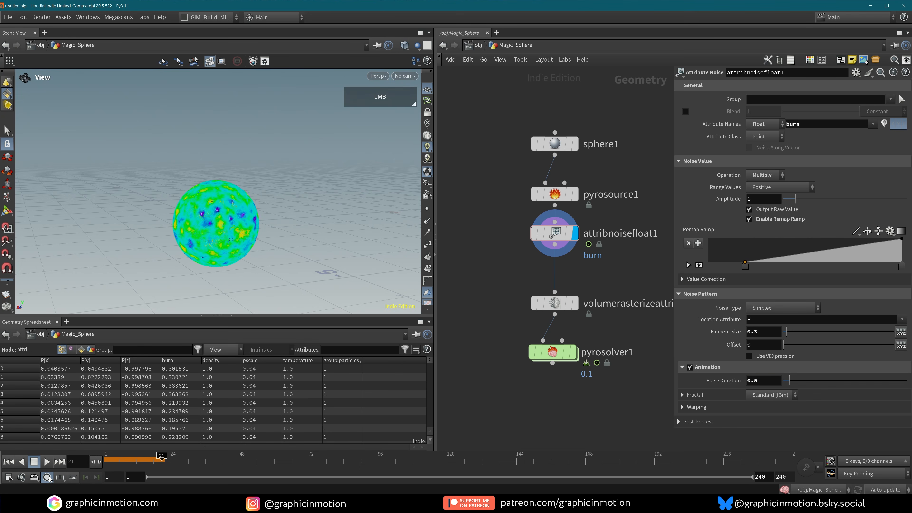
pyautogui.click(9, 462)
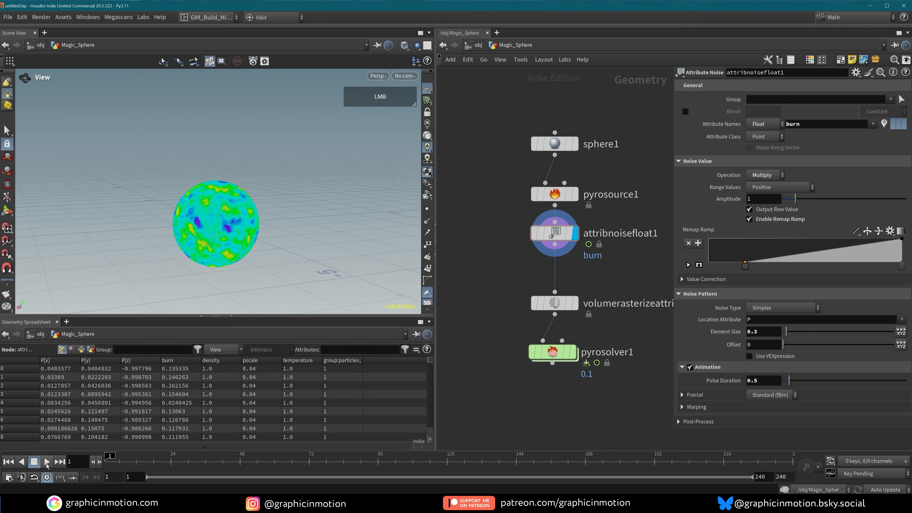
pyautogui.click(47, 462)
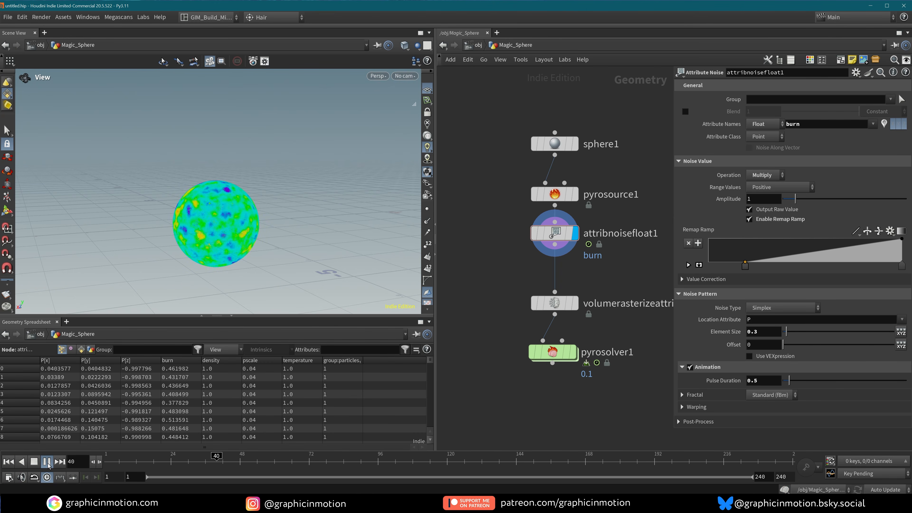
pyautogui.click(47, 461)
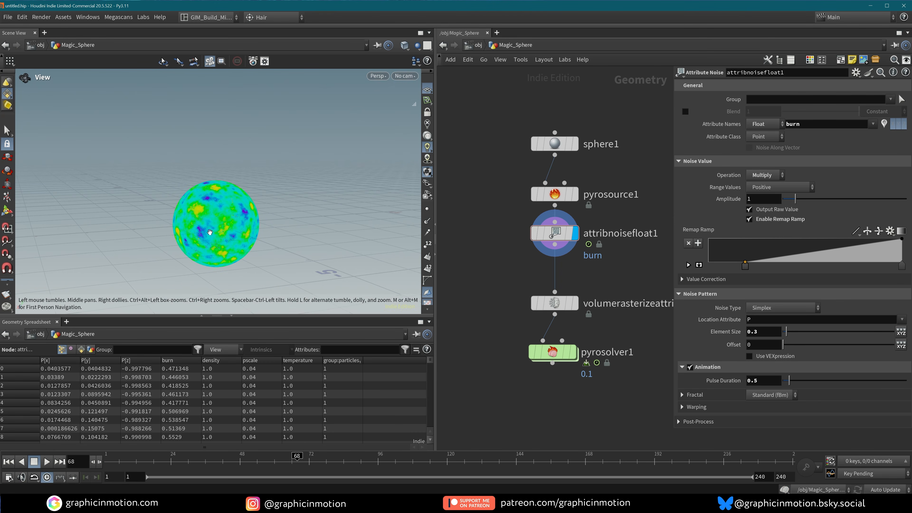
pyautogui.keyDown('alt'); pyautogui.moveTo(210, 233); pyautogui.dragTo(195, 250); pyautogui.keyUp('alt')
# Step: Move sphere1, pyrosource1 and attribnoisefloat1 up together to make room below the burn noise node
pyautogui.moveTo(568, 238); pyautogui.dragTo(569, 197)
pyautogui.click(568, 197)
pyautogui.click(565, 197)
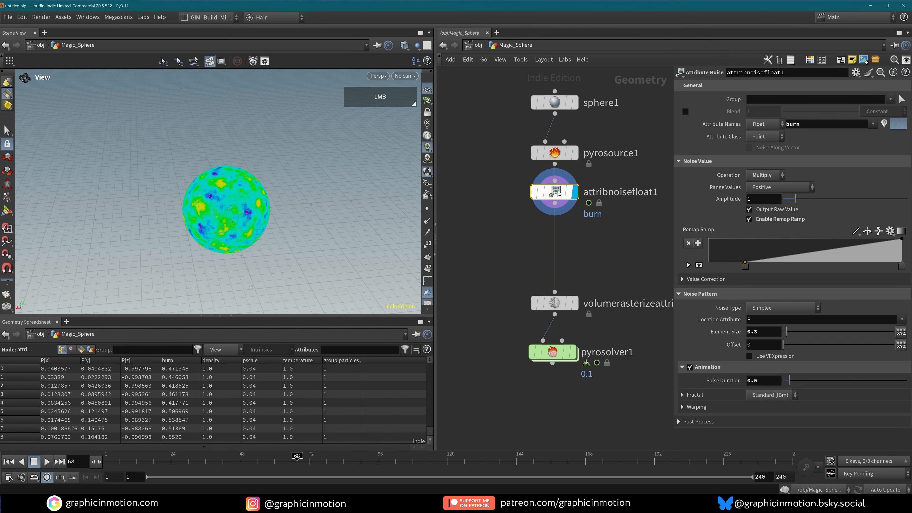
# Step: Duplicate the burn noise node, set the copy's attribute to temperature only, and insert it below attribnoisefloat1
pyautogui.moveTo(560, 194); pyautogui.dragTo(520, 240)
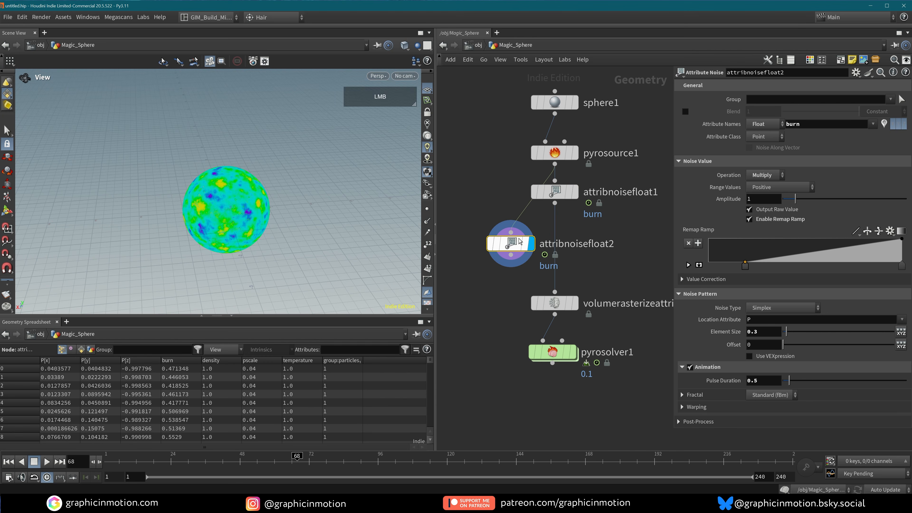
pyautogui.click(873, 124)
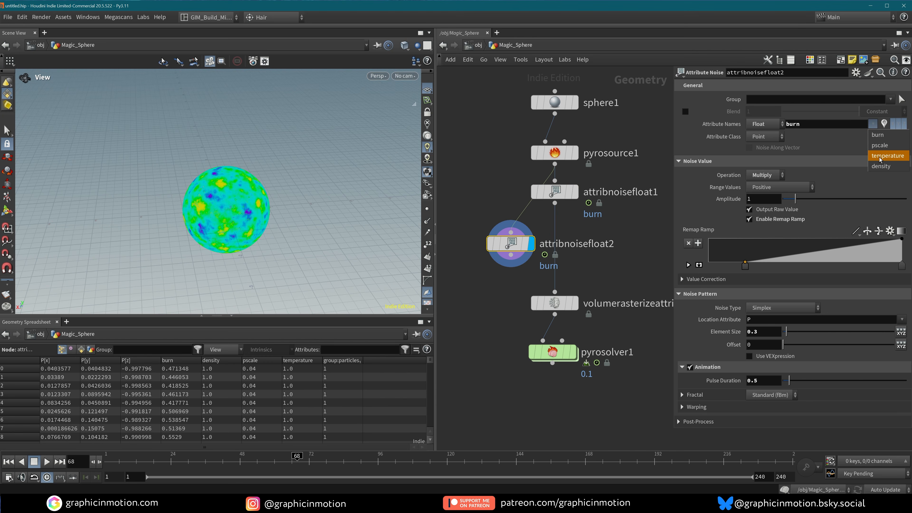
pyautogui.click(887, 158)
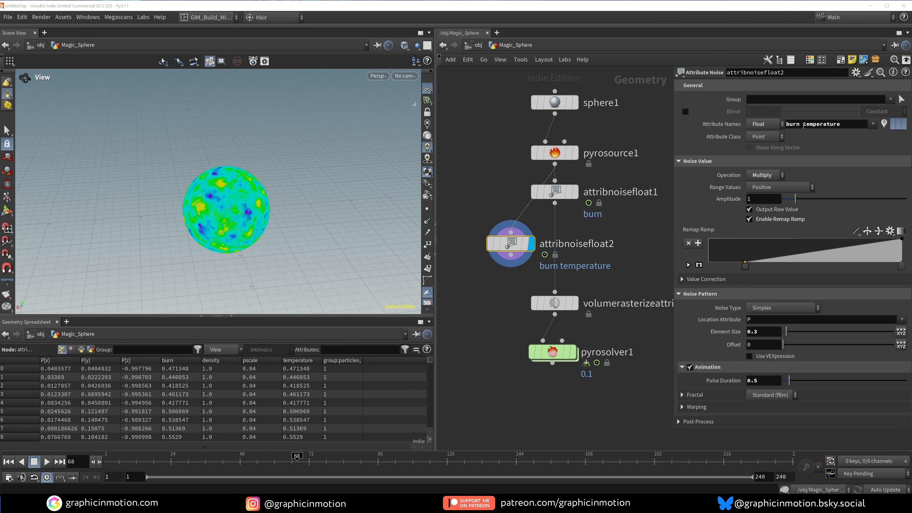
pyautogui.moveTo(802, 125); pyautogui.dragTo(764, 131)
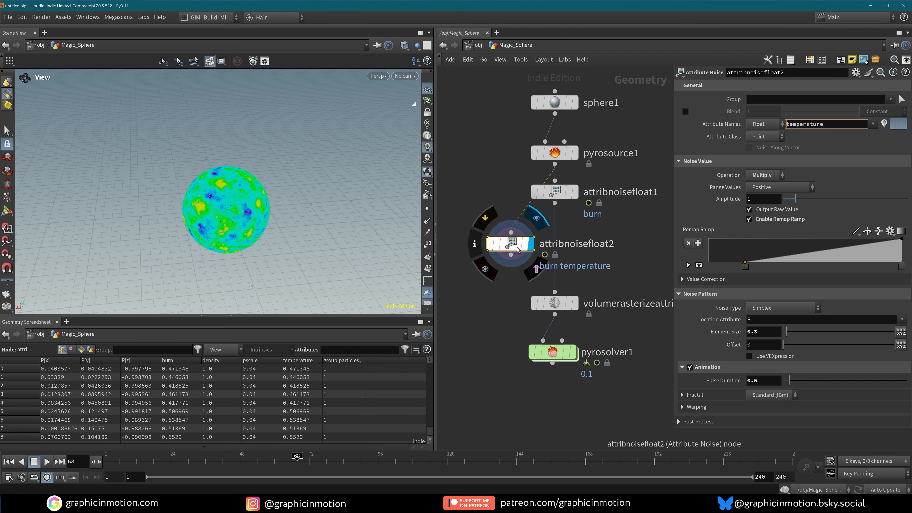
pyautogui.moveTo(515, 247); pyautogui.dragTo(470, 268)
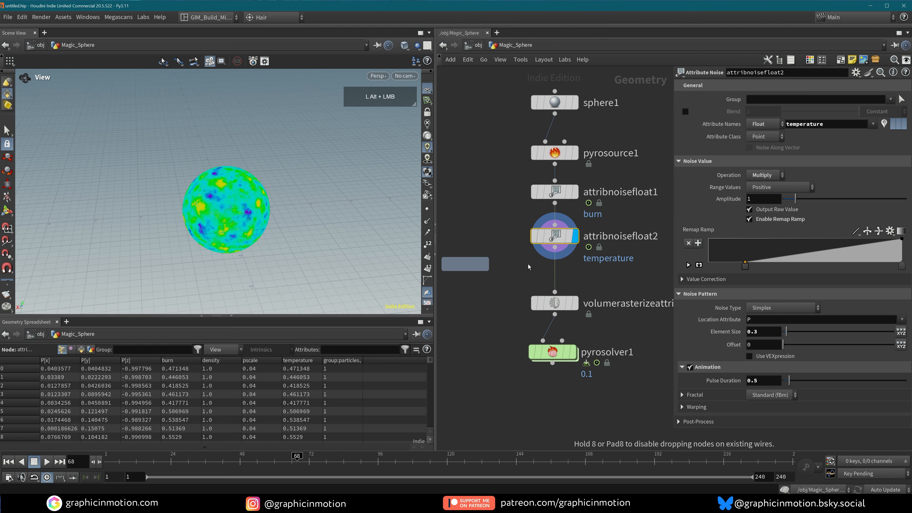
# Step: Duplicate the temperature noise node, set the copy's attribute to density only, and insert it below attribnoisefloat2
pyautogui.keyDown('alt'); pyautogui.moveTo(529, 266); pyautogui.dragTo(528, 266); pyautogui.keyUp('alt')
pyautogui.click(872, 125)
pyautogui.click(880, 156)
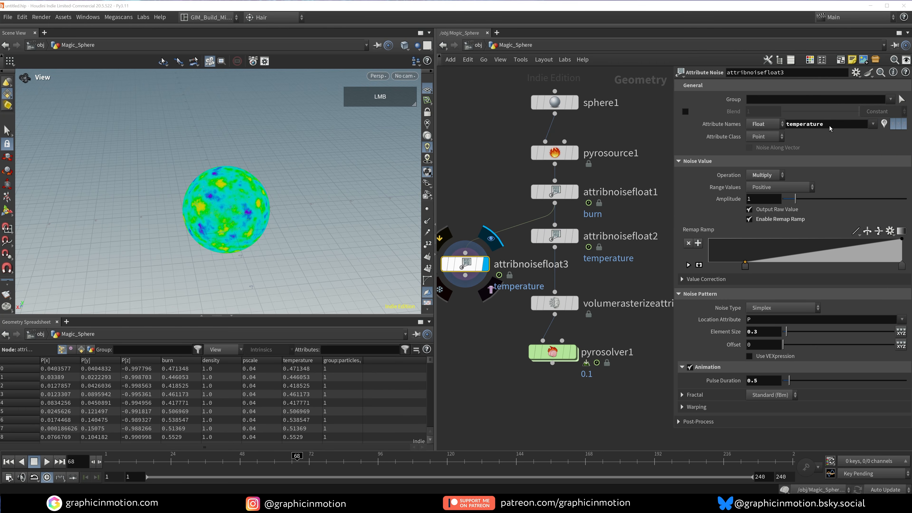
pyautogui.moveTo(828, 125); pyautogui.dragTo(795, 126)
pyautogui.press('BackSpace')
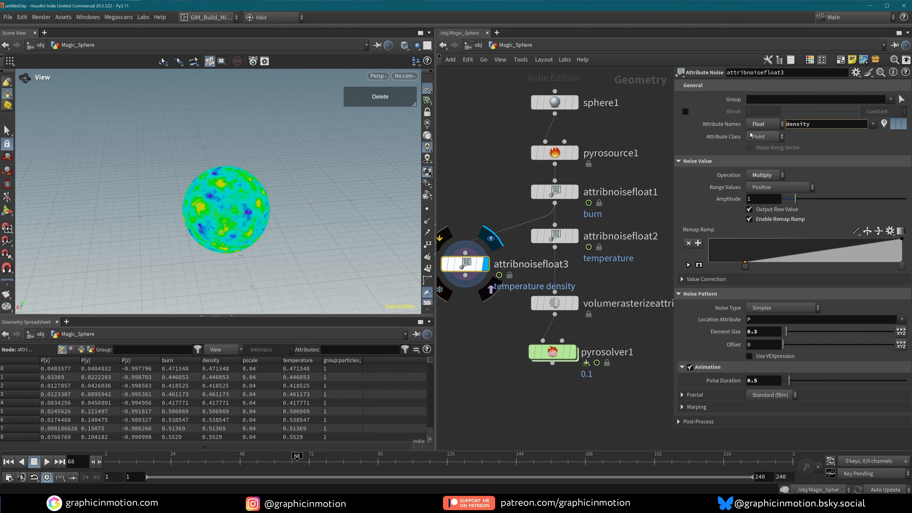
pyautogui.click(464, 269)
pyautogui.moveTo(464, 269); pyautogui.dragTo(554, 287)
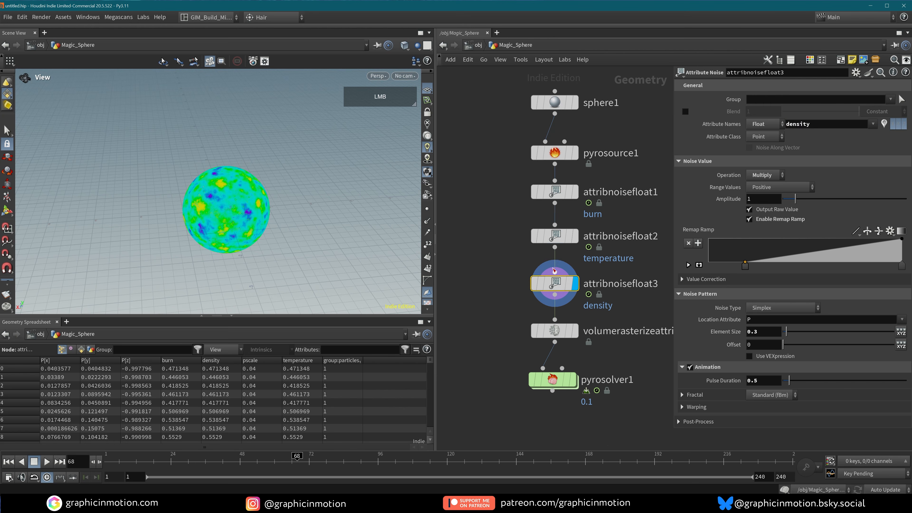
# Step: Give the temperature noise a different pattern offset and set the density noise's offset to 20
pyautogui.click(555, 237)
pyautogui.click(754, 345)
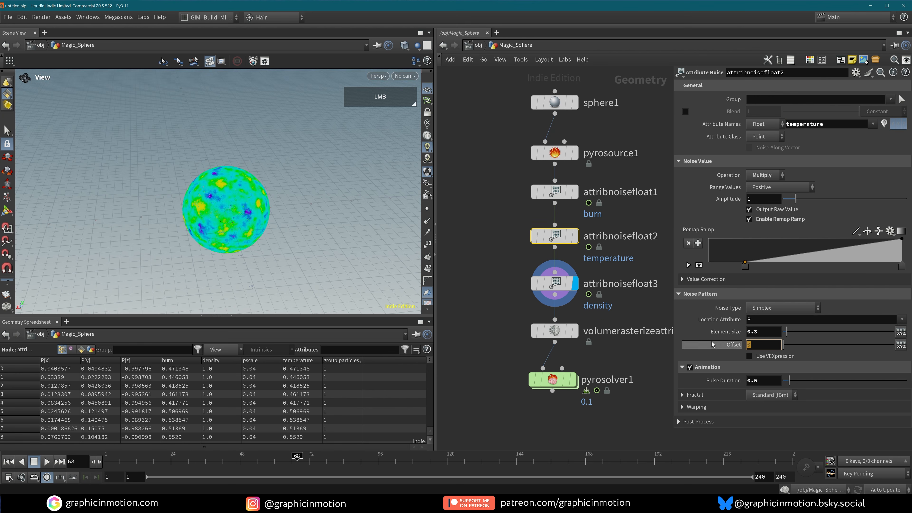
pyautogui.click(555, 284)
pyautogui.click(761, 346)
pyautogui.write('2')
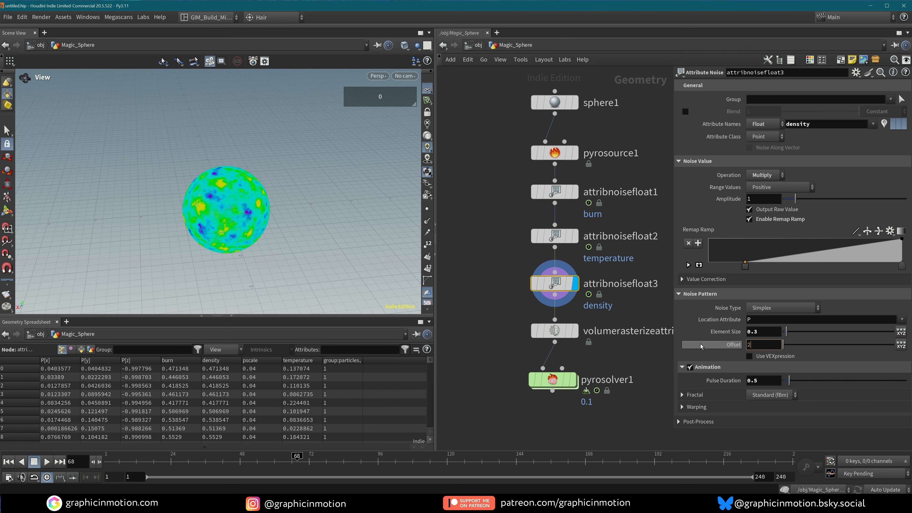
pyautogui.write('0')
pyautogui.press('Return')
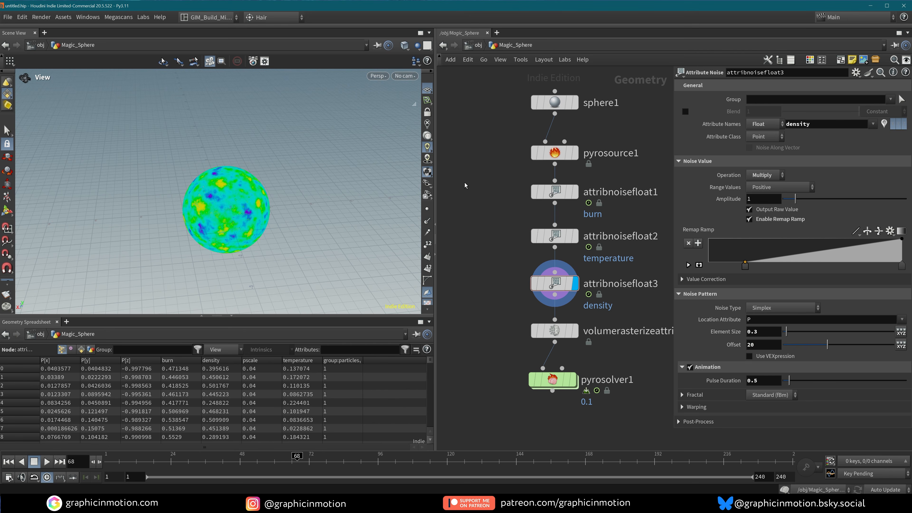
# Step: Turn off the attribute color visualization on the sphere and return to frame 1
pyautogui.scroll(-5, 430, 287)
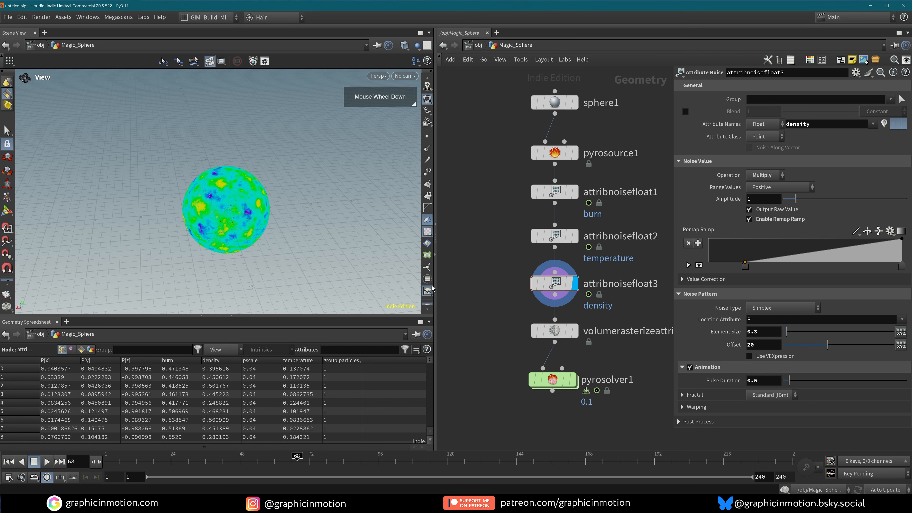
pyautogui.click(430, 272)
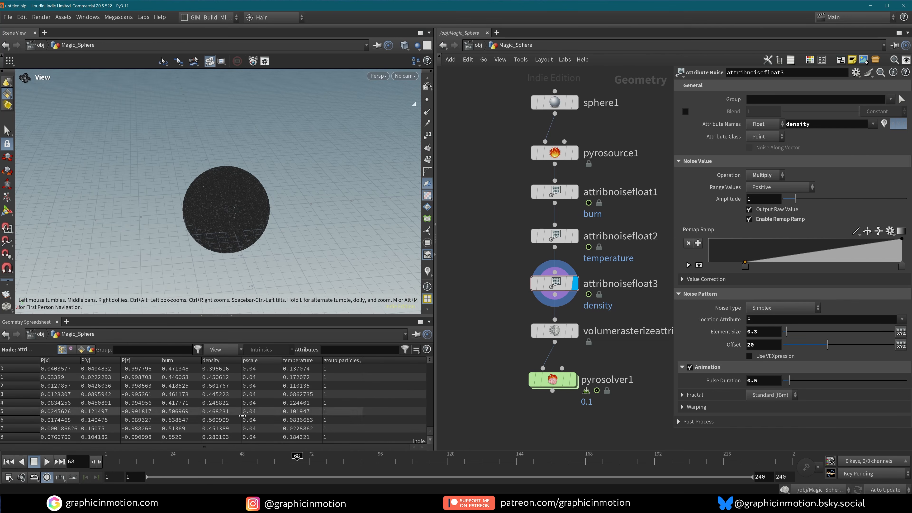
pyautogui.click(8, 462)
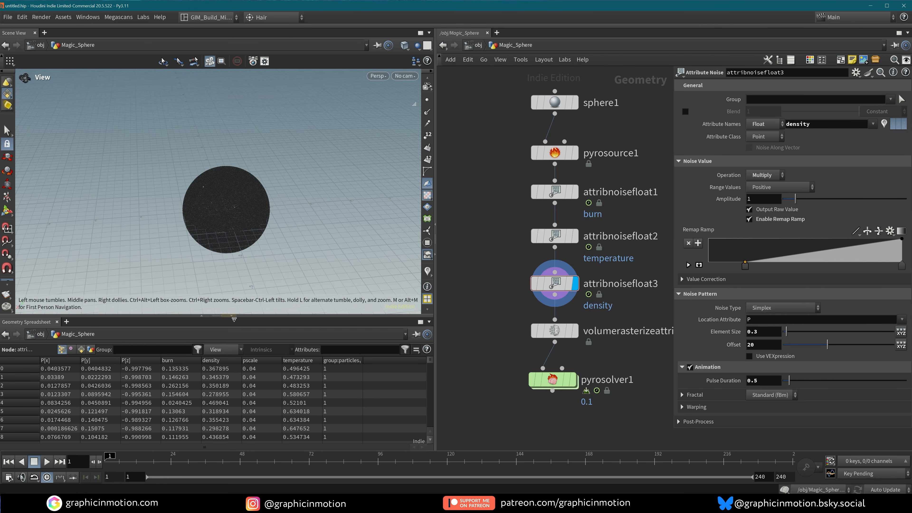
# Step: Collapse the Geometry Spreadsheet pane and change the viewport background's color scheme from Light to Dark
pyautogui.click(233, 317)
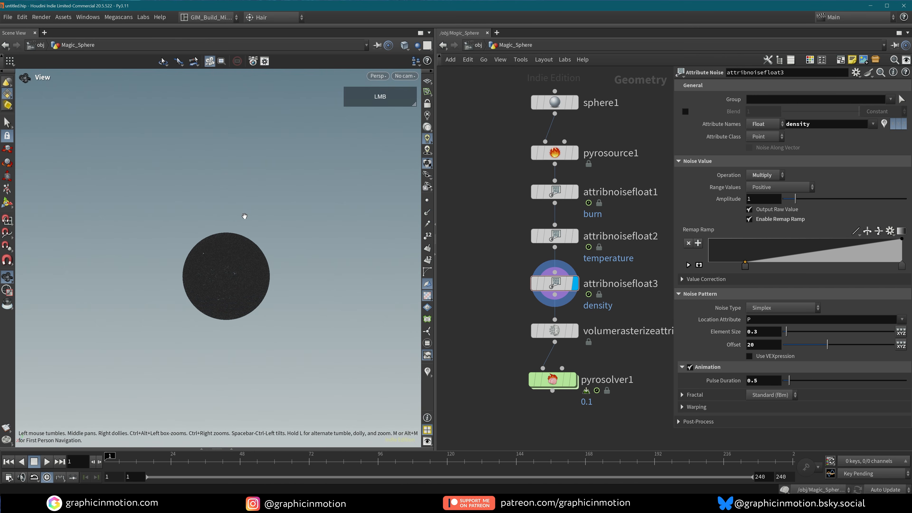
pyautogui.press('d')
pyautogui.click(299, 121)
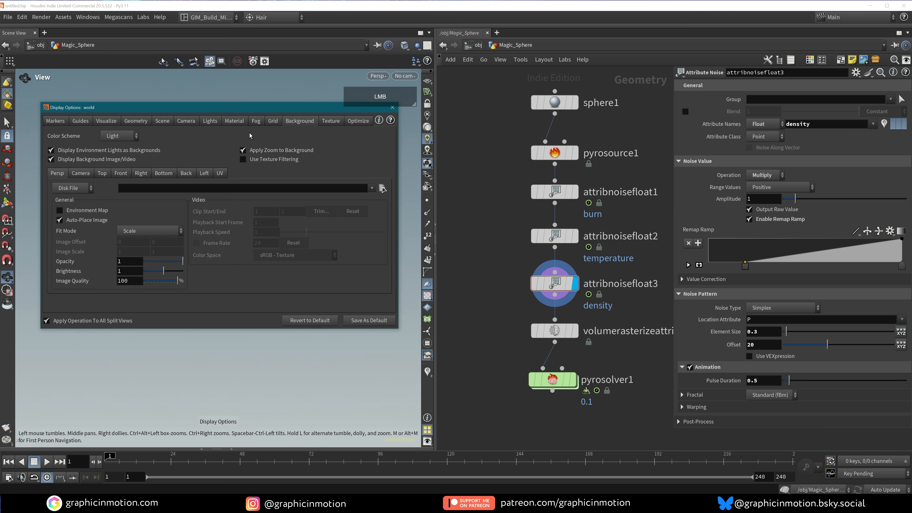
pyautogui.click(129, 137)
pyautogui.click(126, 156)
pyautogui.click(393, 108)
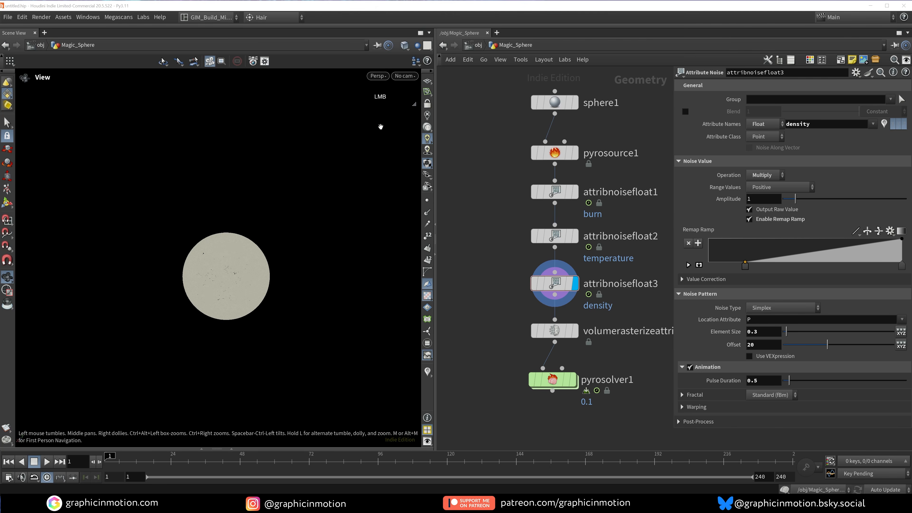
# Step: Display pyrosolver1 and play the simulation, pausing to inspect the flame and stopping at frame 52
pyautogui.keyDown('alt'); pyautogui.moveTo(269, 279); pyautogui.dragTo(265, 284, button='middle'); pyautogui.keyUp('alt')
pyautogui.keyDown('alt'); pyautogui.moveTo(265, 282); pyautogui.dragTo(148, 318, button='right'); pyautogui.keyUp('alt')
pyautogui.keyDown('alt'); pyautogui.moveTo(238, 270); pyautogui.dragTo(217, 289, button='middle'); pyautogui.keyUp('alt')
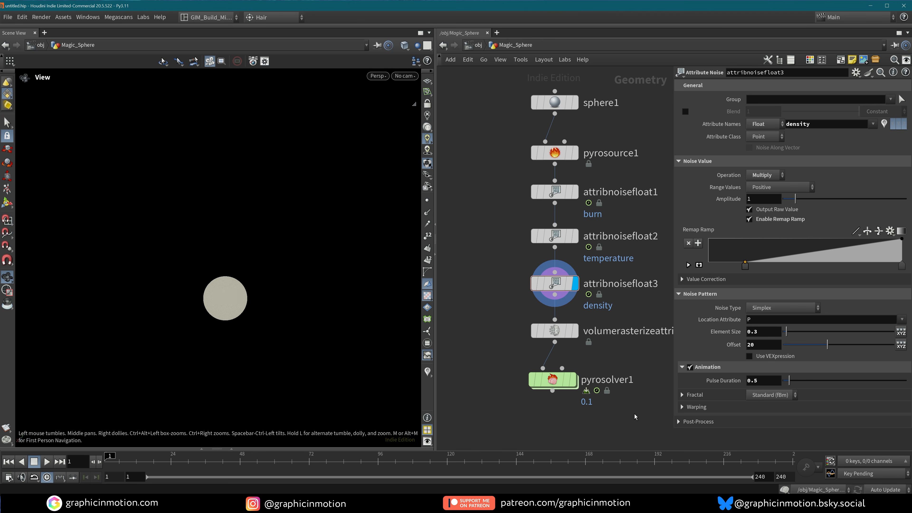
pyautogui.click(574, 380)
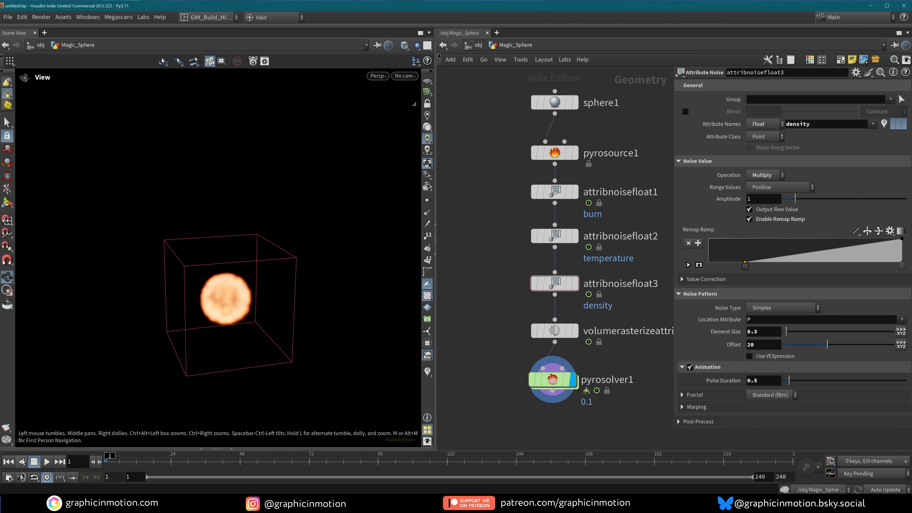
pyautogui.click(49, 461)
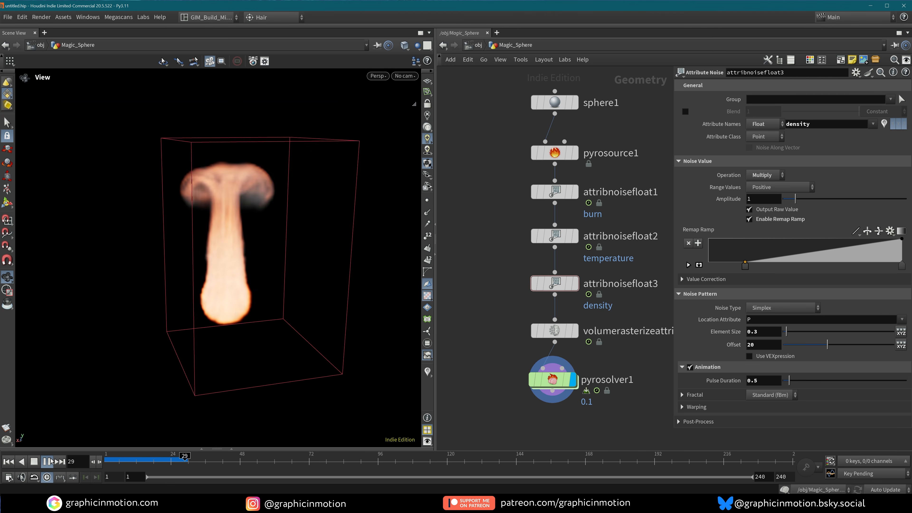
pyautogui.click(51, 459)
pyautogui.keyDown('alt'); pyautogui.moveTo(218, 318); pyautogui.dragTo(230, 291); pyautogui.keyUp('alt')
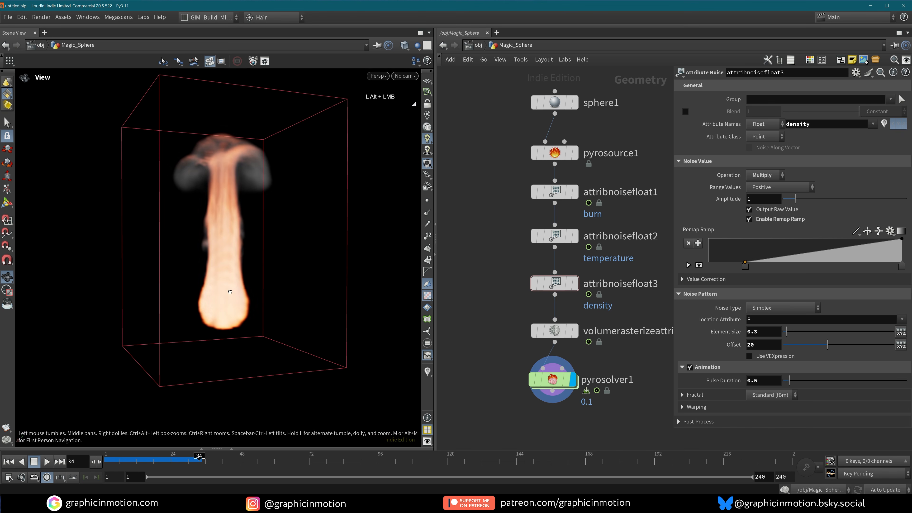
pyautogui.click(47, 463)
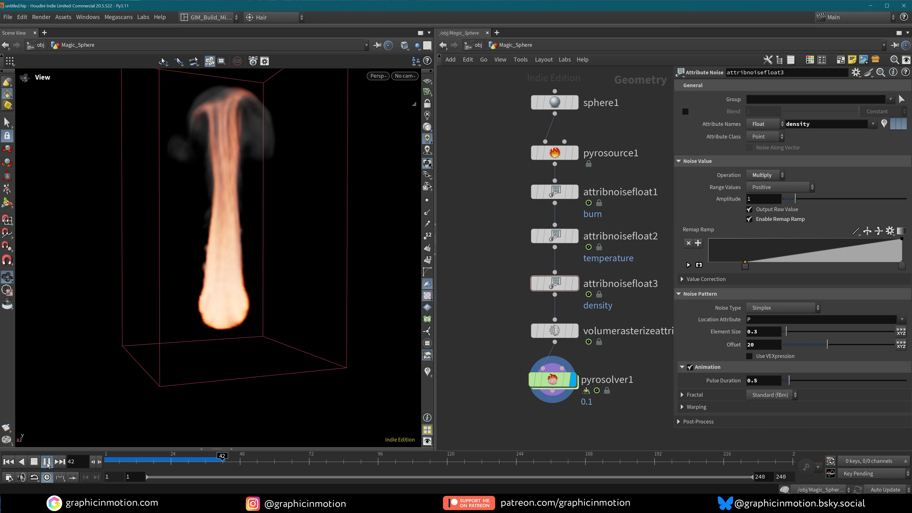
pyautogui.click(47, 463)
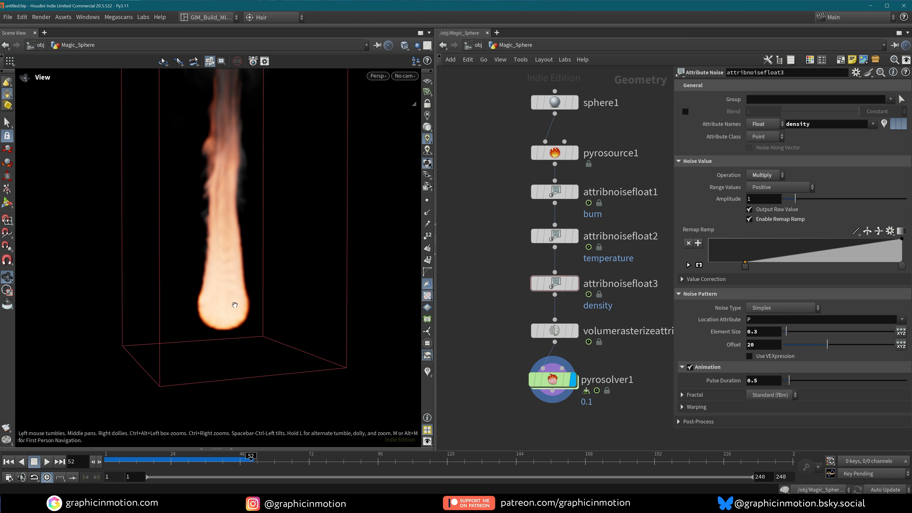
# Step: Set pyrosolver1's voxel size to 0.05 and replay the simulation from the first frame, stopping at frame 40
pyautogui.click(550, 379)
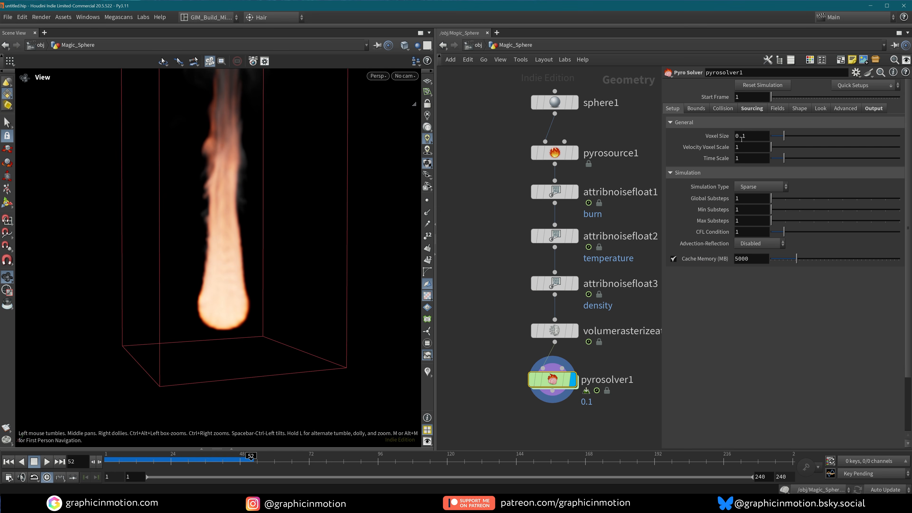
pyautogui.click(753, 140)
pyautogui.write('0.05')
pyautogui.press('Return')
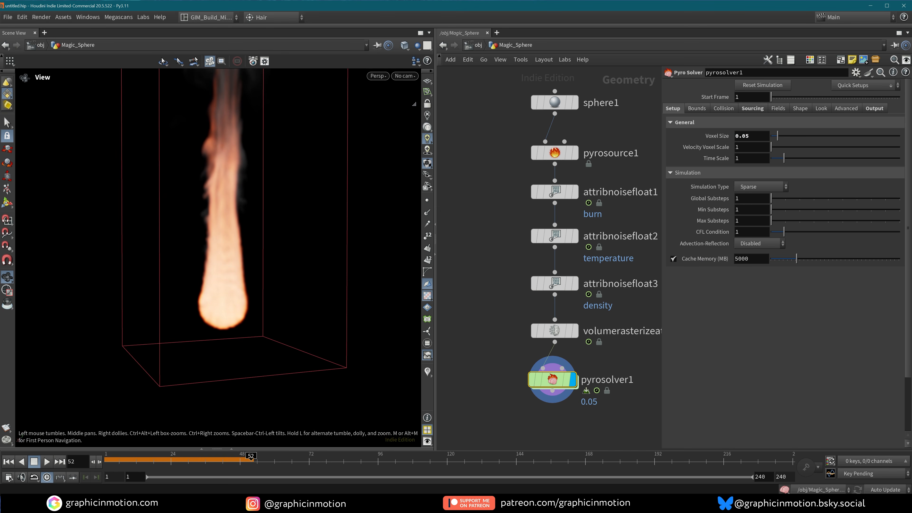
pyautogui.click(8, 462)
pyautogui.click(47, 462)
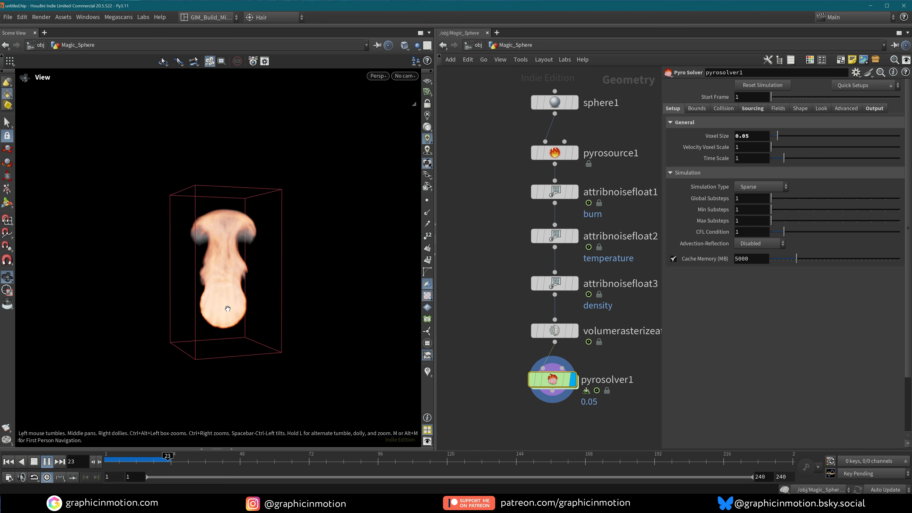
pyautogui.click(47, 461)
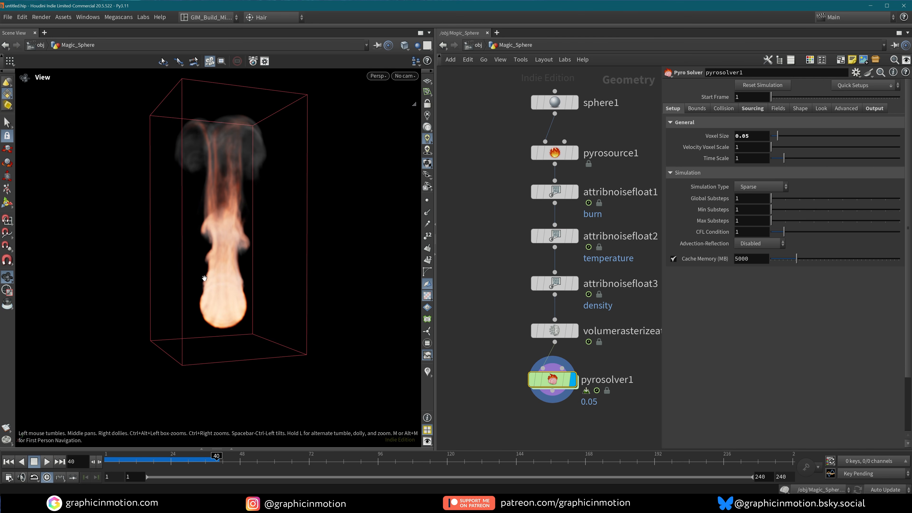
# Step: Align pyrosolver1 below the rasterize node and recolor the fire color ramp's end point to light blue (0.12606, 0.535004, 0.955)
pyautogui.moveTo(552, 380); pyautogui.dragTo(555, 385)
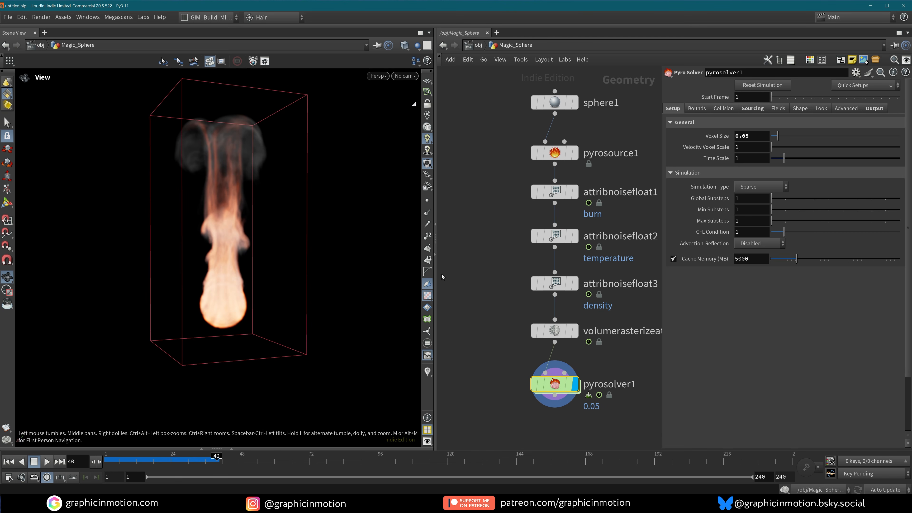
pyautogui.click(826, 109)
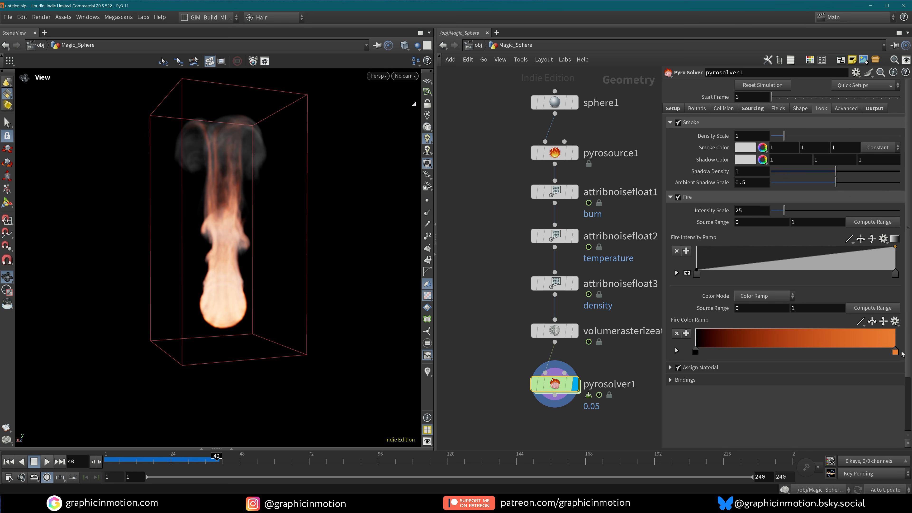
pyautogui.click(677, 351)
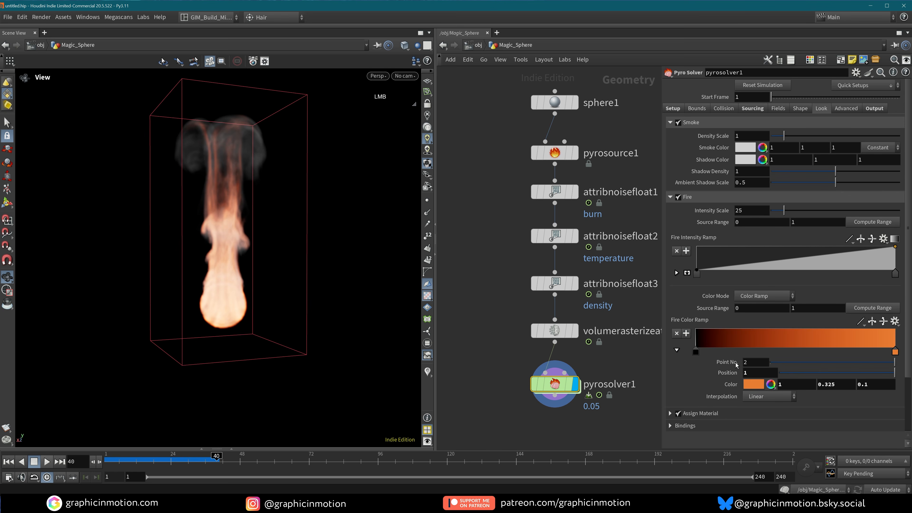
pyautogui.click(753, 384)
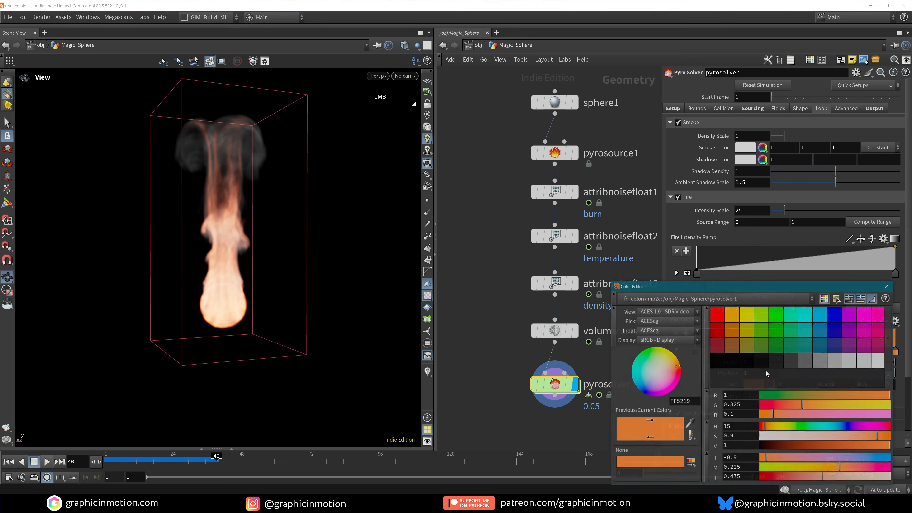
pyautogui.click(825, 314)
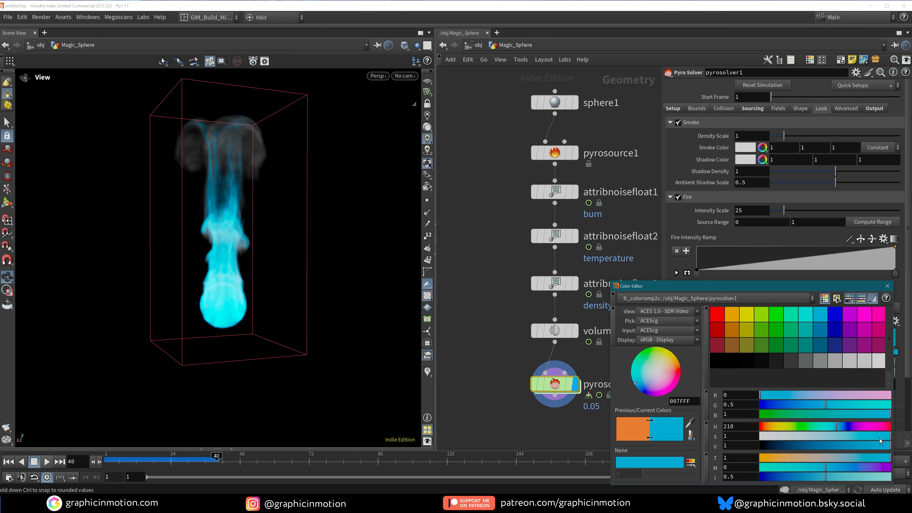
pyautogui.moveTo(879, 438); pyautogui.dragTo(838, 425)
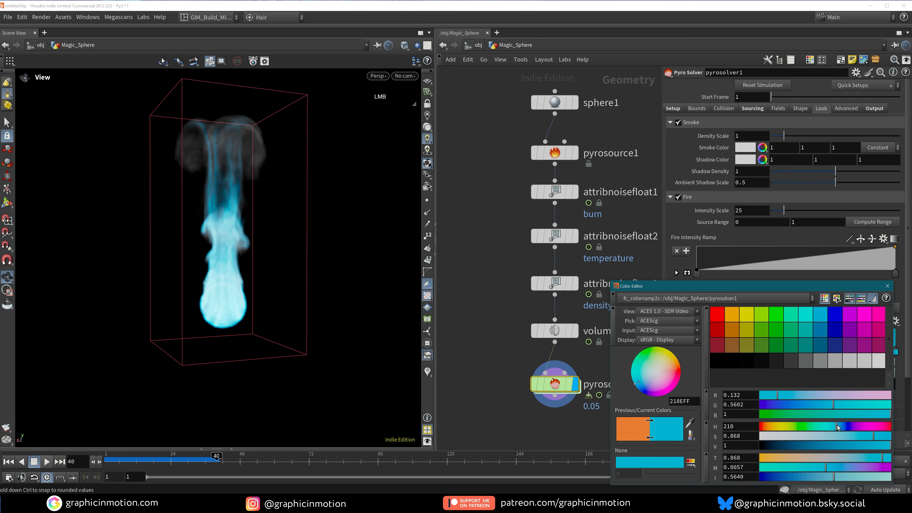
pyautogui.moveTo(890, 446); pyautogui.dragTo(886, 447)
pyautogui.click(887, 286)
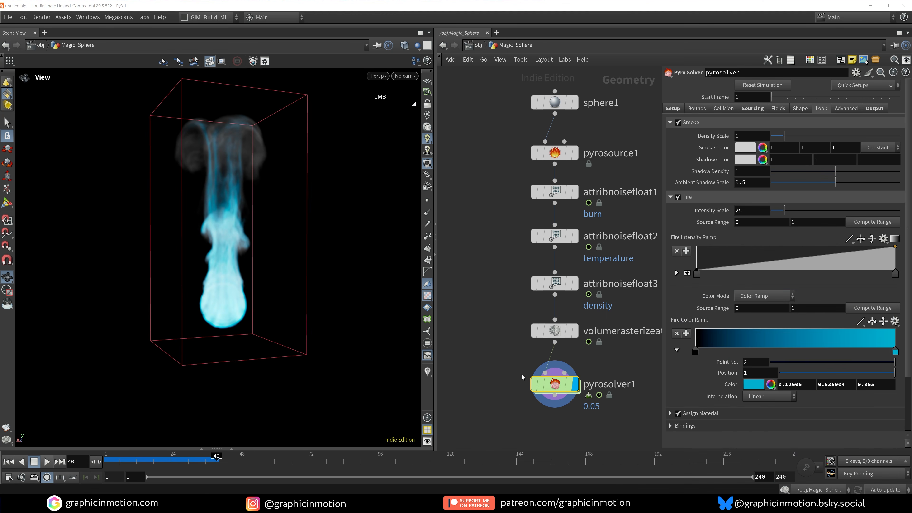
# Step: Replay the blue fire from the first frame, stop at frame 47 and inspect the flame up close
pyautogui.click(9, 462)
pyautogui.click(51, 463)
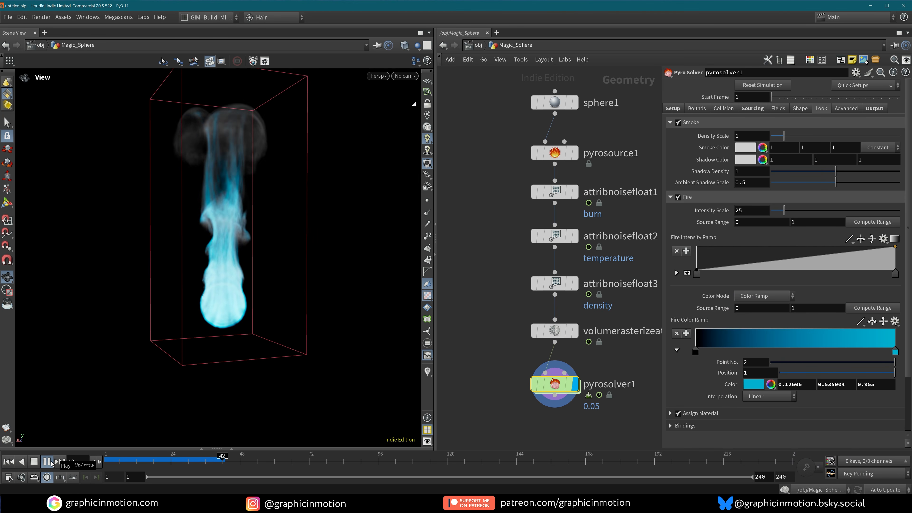
pyautogui.click(51, 464)
pyautogui.keyDown('alt'); pyautogui.moveTo(222, 280); pyautogui.dragTo(266, 268, button='right'); pyautogui.keyUp('alt')
pyautogui.keyDown('alt'); pyautogui.moveTo(267, 268); pyautogui.dragTo(259, 207); pyautogui.keyUp('alt')
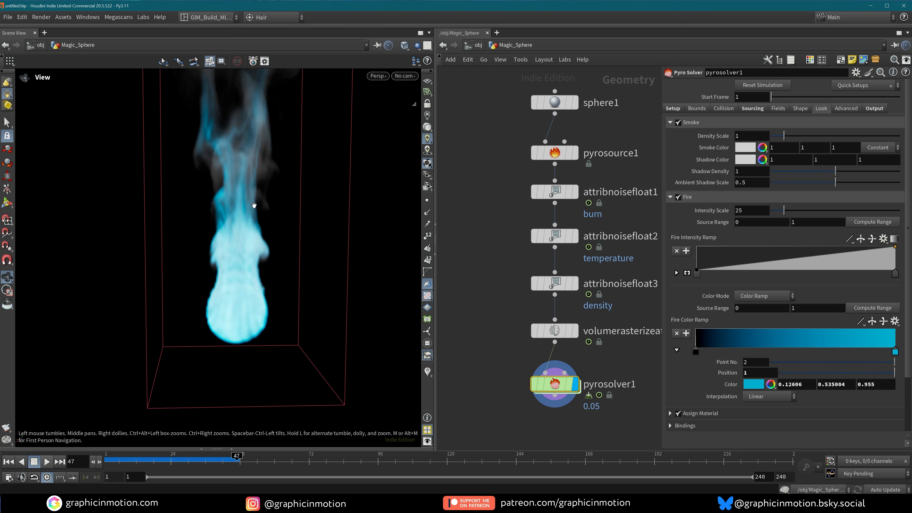
# Step: Disable the density source in pyrosolver1's source volumes and replay the simulation from the first frame, stopping at frame 30
pyautogui.click(752, 108)
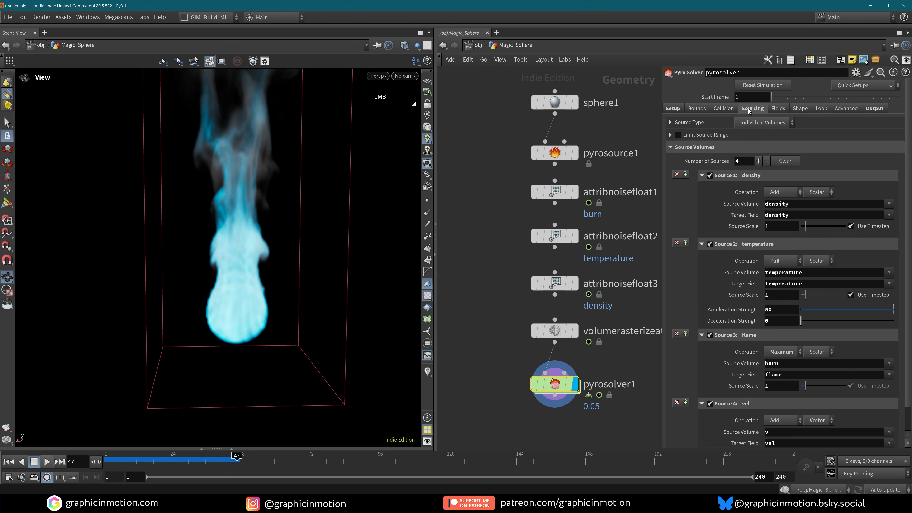
pyautogui.click(709, 176)
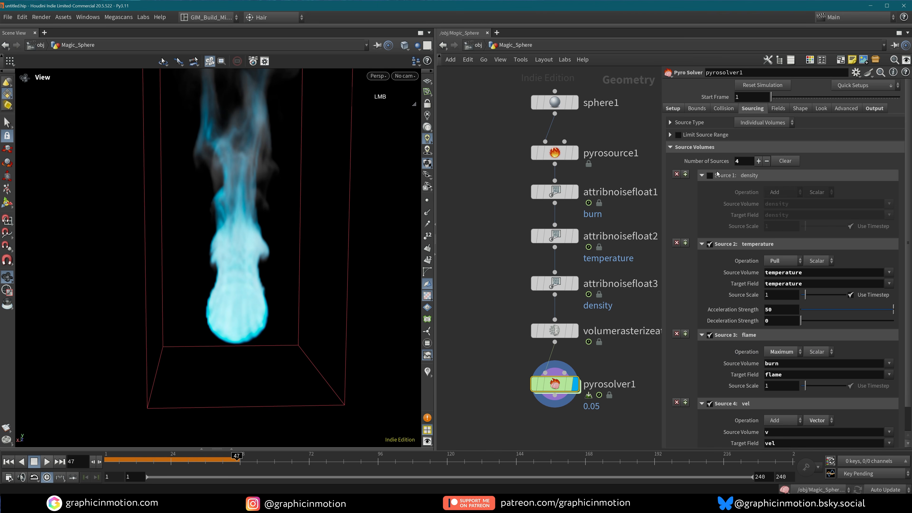
pyautogui.click(8, 462)
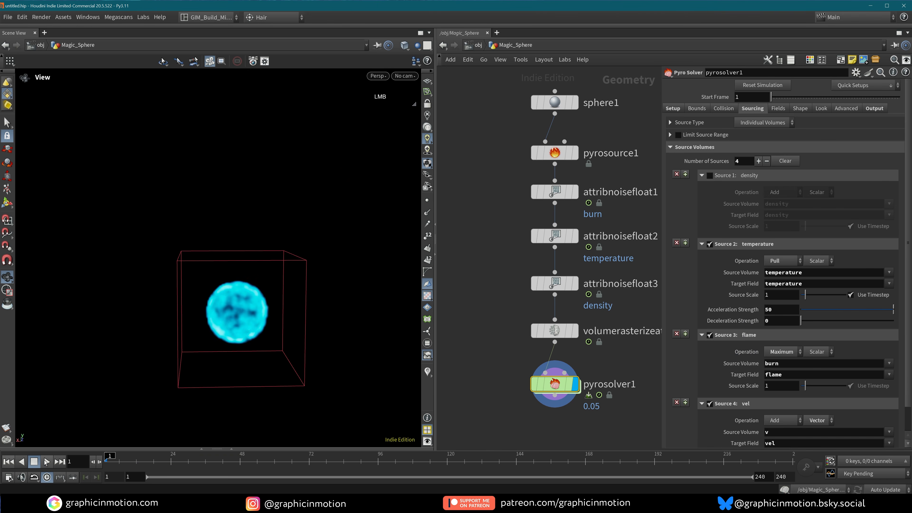
pyautogui.click(47, 461)
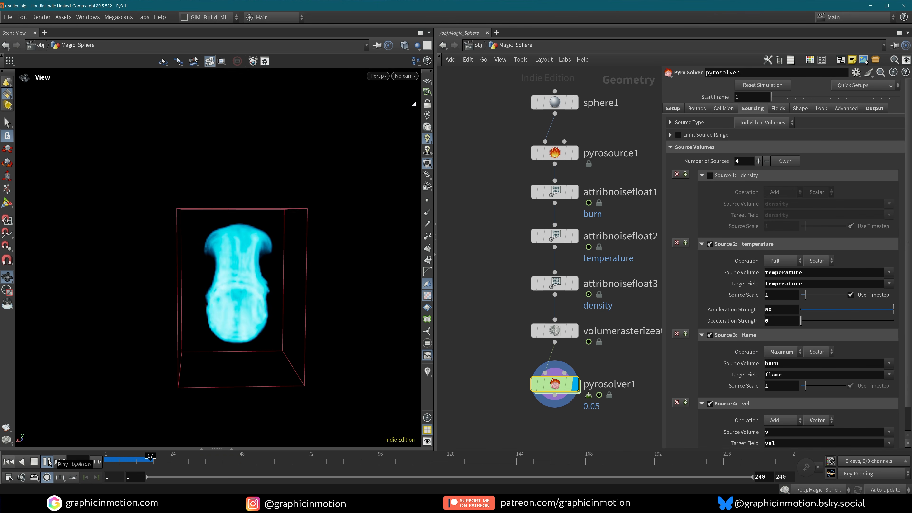
pyautogui.click(47, 462)
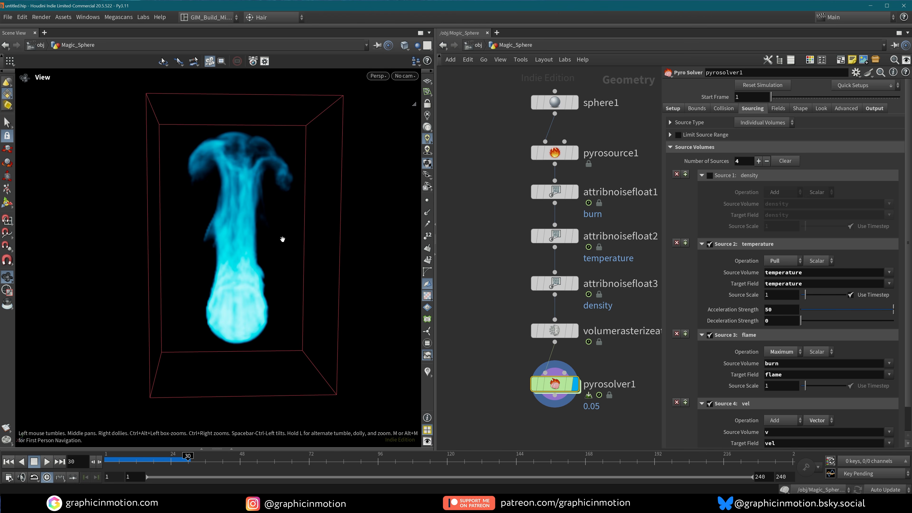
# Step: Continue the playback, examine the whole flame column from farther away, and stop at frame 64
pyautogui.click(46, 461)
pyautogui.keyDown('alt'); pyautogui.moveTo(309, 263); pyautogui.dragTo(273, 197, button='right'); pyautogui.keyUp('alt')
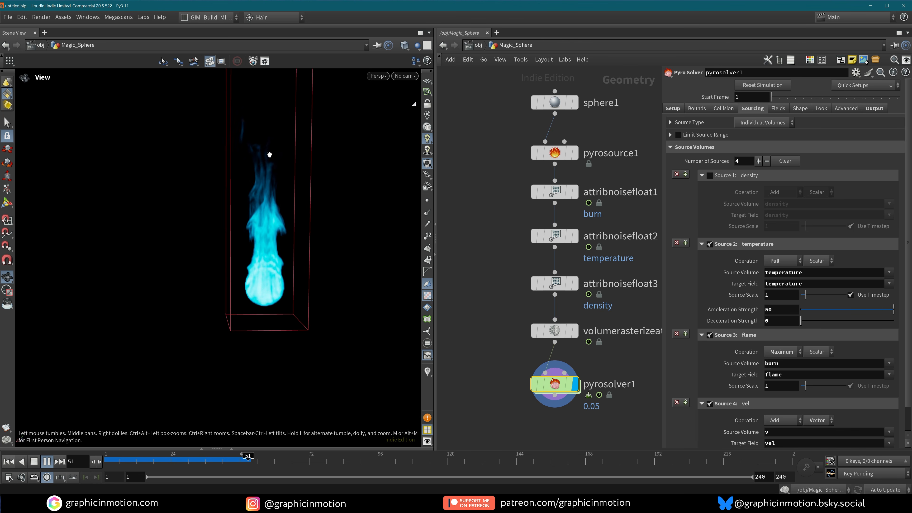
pyautogui.click(8, 461)
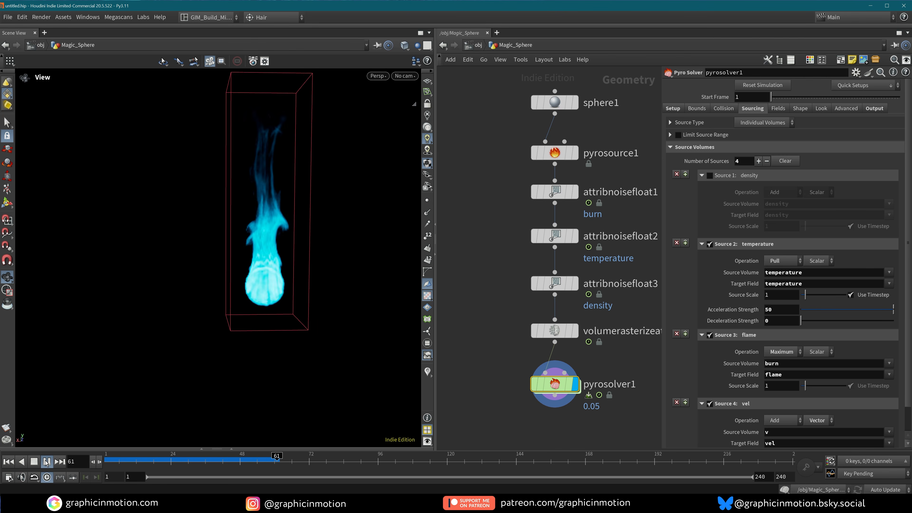
pyautogui.click(47, 462)
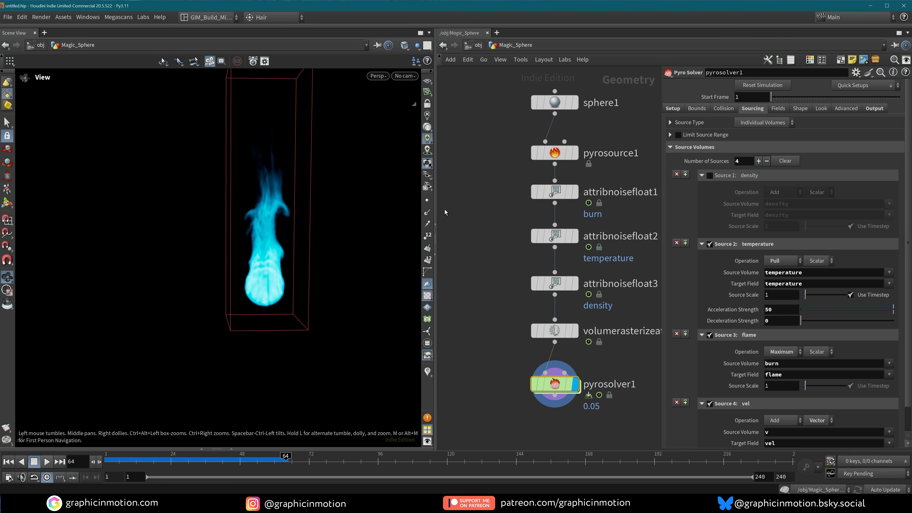
# Step: Set pyrosolver1's buoyancy to 0.5 and replay the simulation from the first frame, stopping at frame 52
pyautogui.click(800, 108)
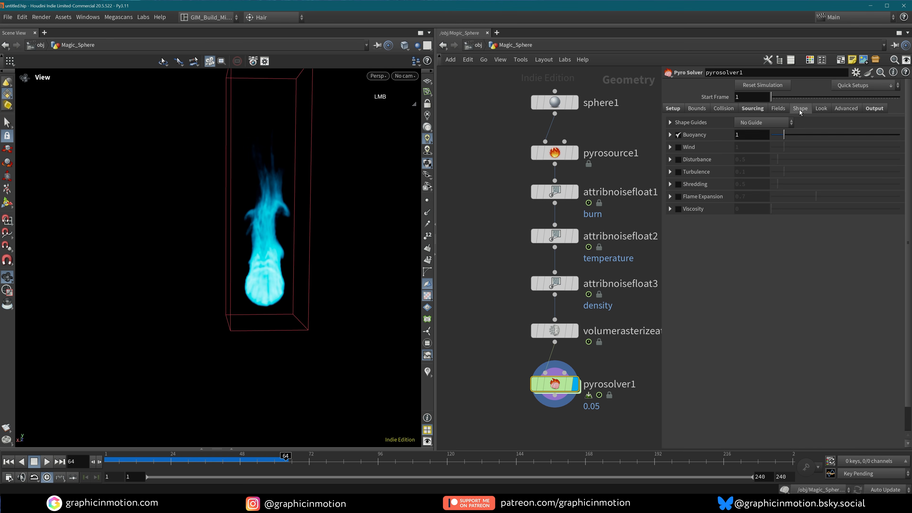
pyautogui.click(740, 134)
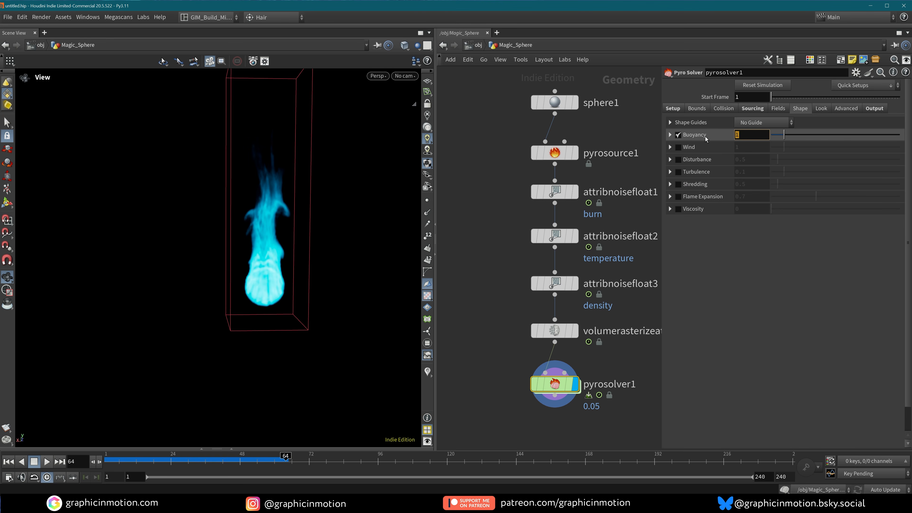
pyautogui.write('0.5')
pyautogui.press('Return')
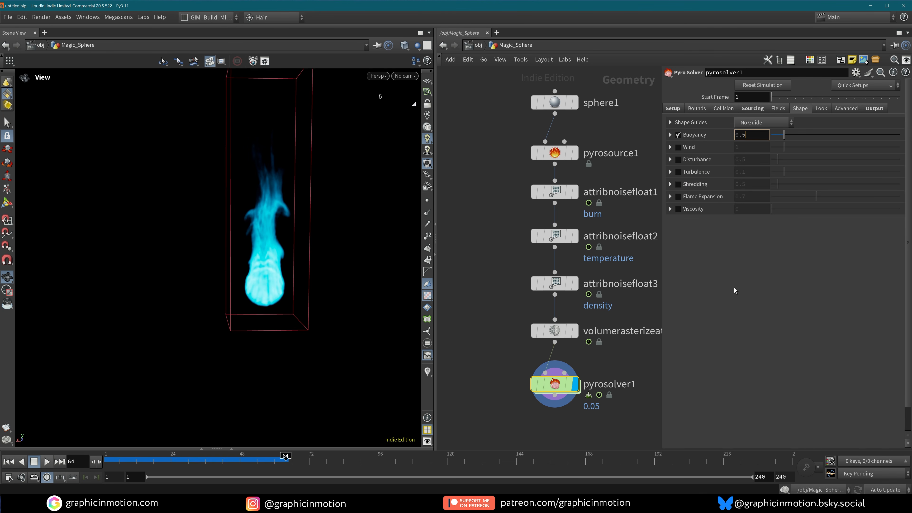
pyautogui.click(9, 461)
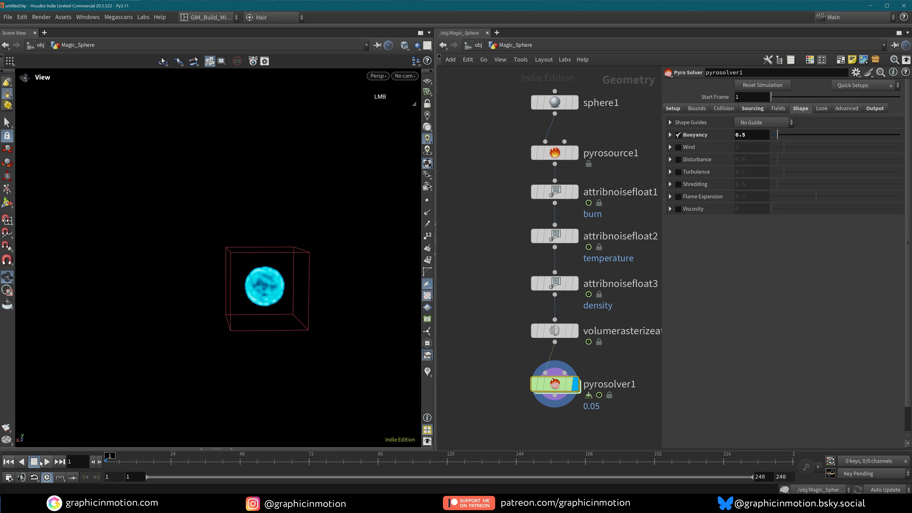
pyautogui.click(47, 461)
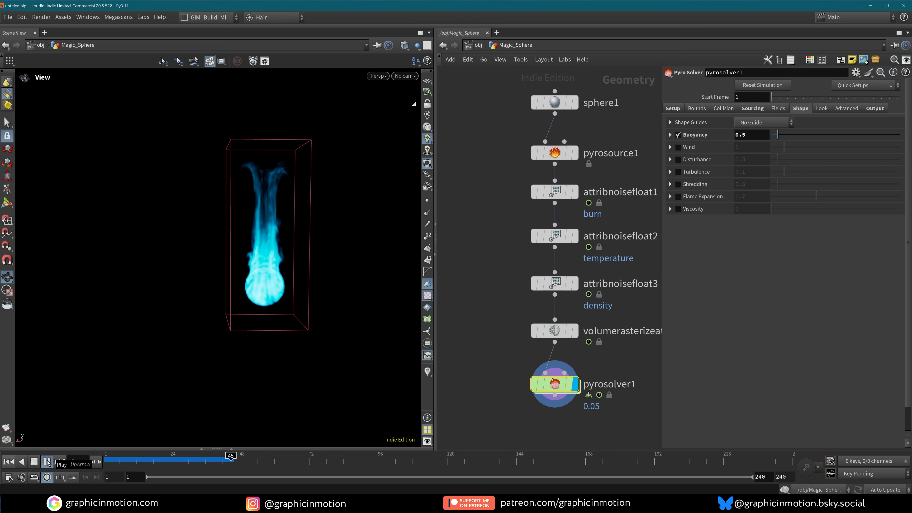
pyautogui.click(48, 462)
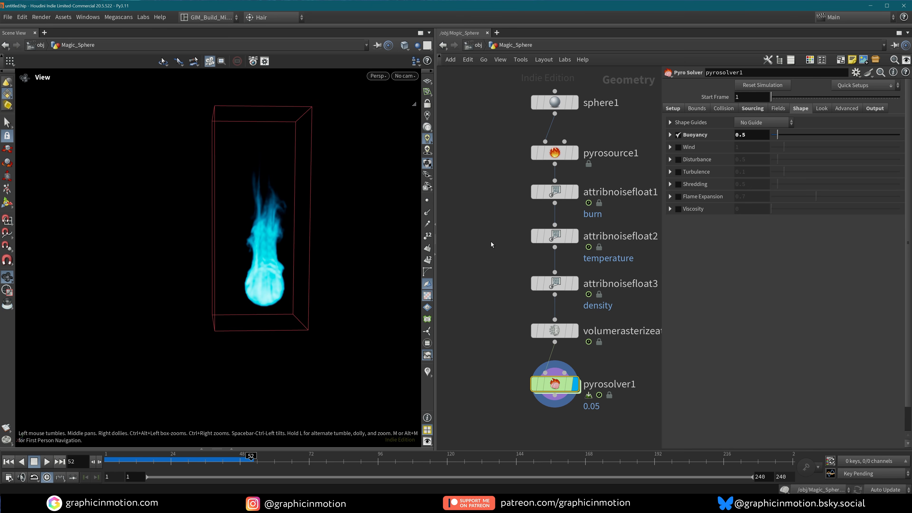
# Step: Set pyrosolver1's Advection-Reflection to Single-Project and its cache memory to 25000 MB
pyautogui.click(674, 109)
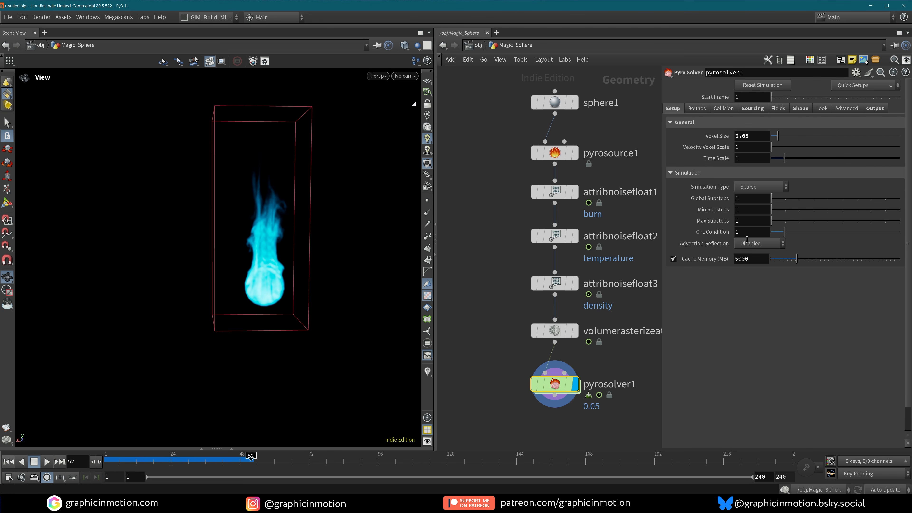
pyautogui.click(753, 244)
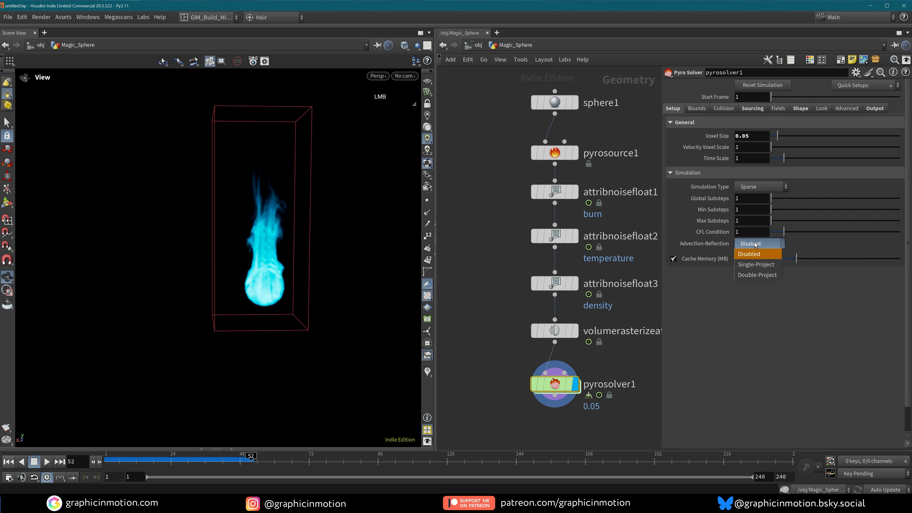
pyautogui.click(757, 264)
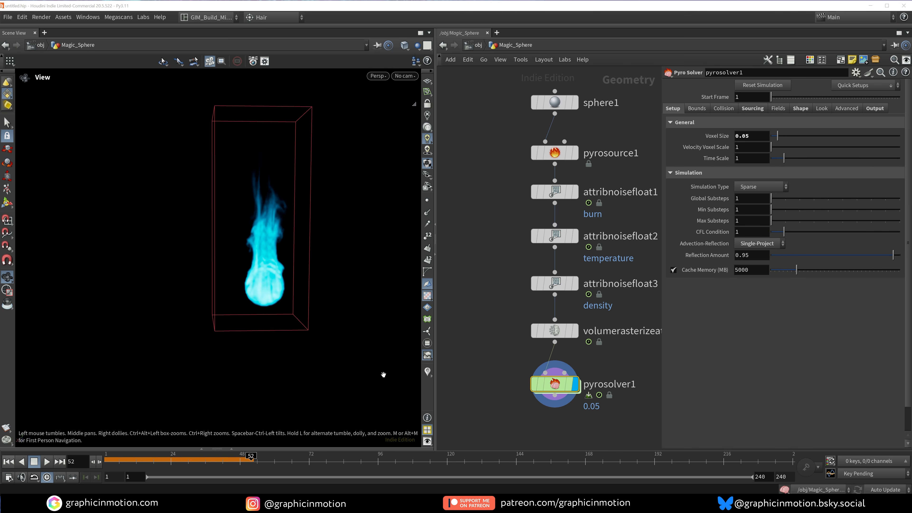
pyautogui.click(736, 270)
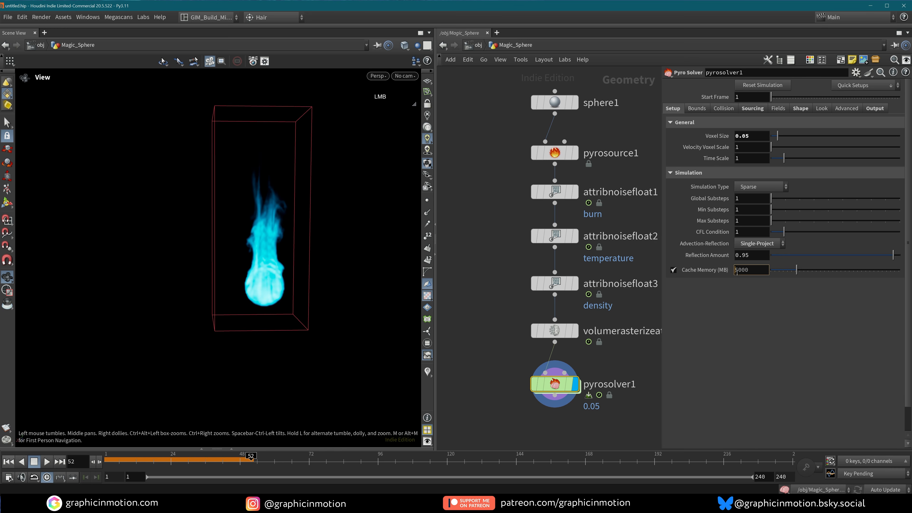
pyautogui.write('2')
pyautogui.press('Return')
# Step: Replay the simulation from the first frame, stop at frame 59 and examine the flame's detail from several angles
pyautogui.click(47, 462)
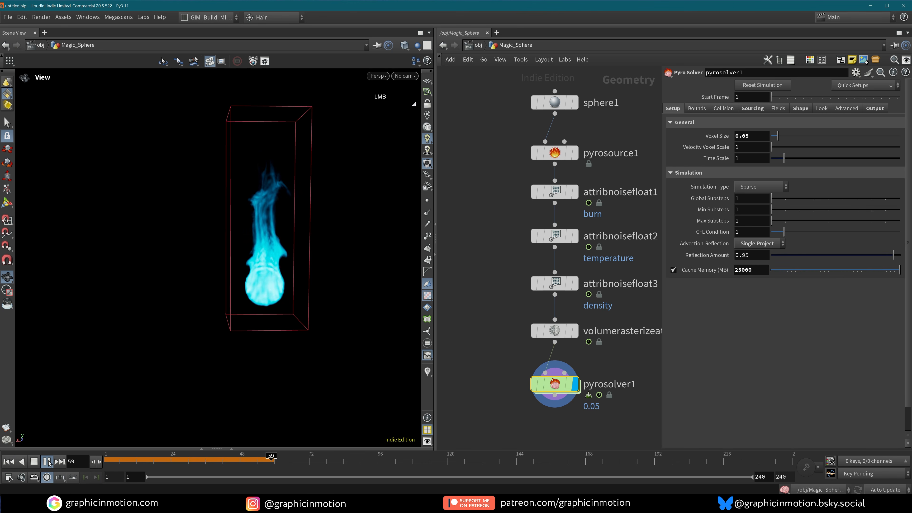
pyautogui.click(8, 462)
pyautogui.click(47, 462)
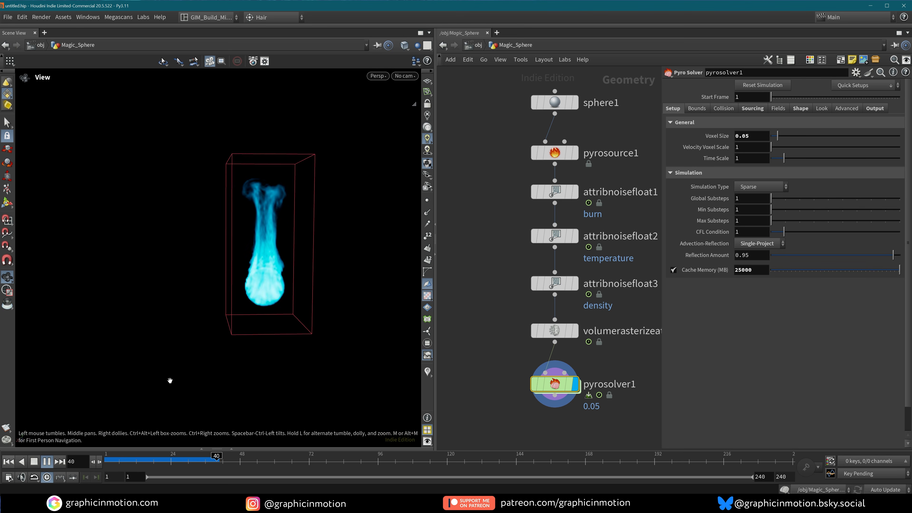
pyautogui.click(49, 463)
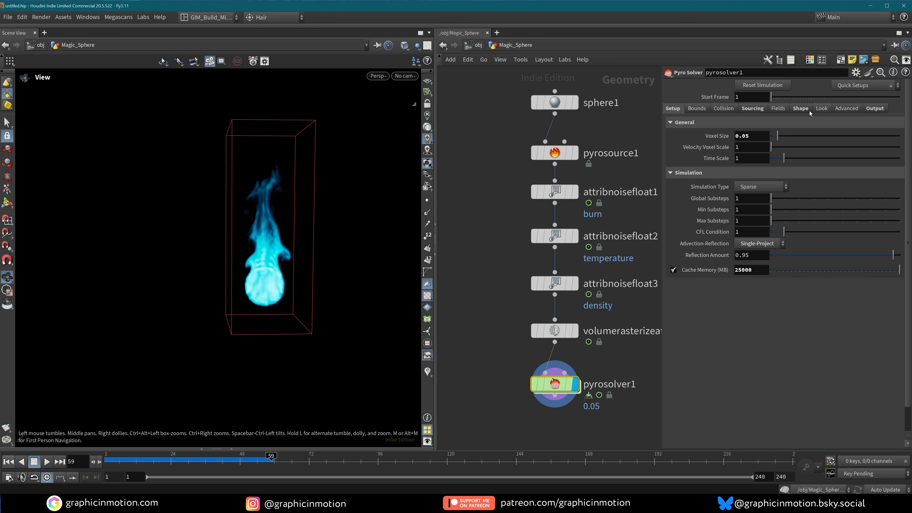
pyautogui.moveTo(287, 285)
pyautogui.keyDown('alt'); pyautogui.mouseDown()
pyautogui.moveTo(212, 271)
pyautogui.moveTo(287, 272)
pyautogui.mouseUp(); pyautogui.keyUp('alt')
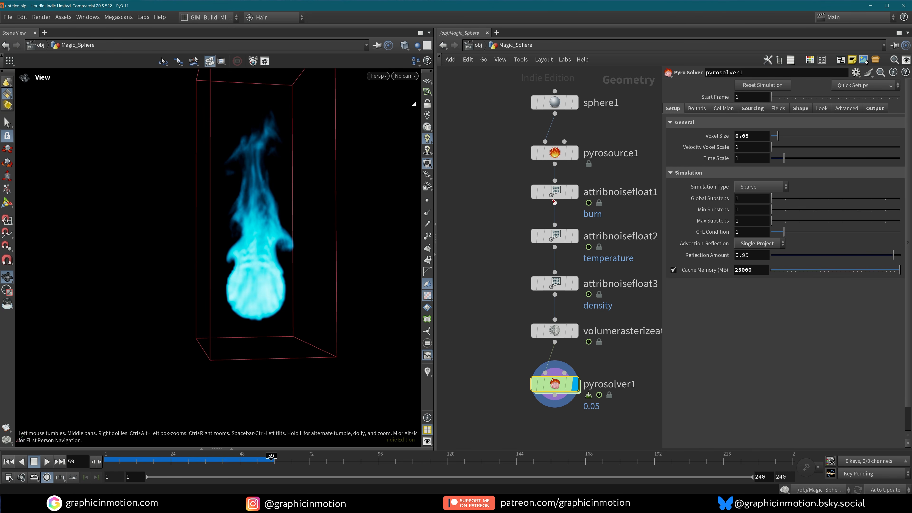
pyautogui.moveTo(554, 200)
pyautogui.moveTo(297, 276)
pyautogui.keyDown('alt'); pyautogui.mouseDown()
pyautogui.moveTo(167, 286)
pyautogui.moveTo(311, 281)
pyautogui.moveTo(283, 283)
pyautogui.mouseUp(); pyautogui.keyUp('alt')
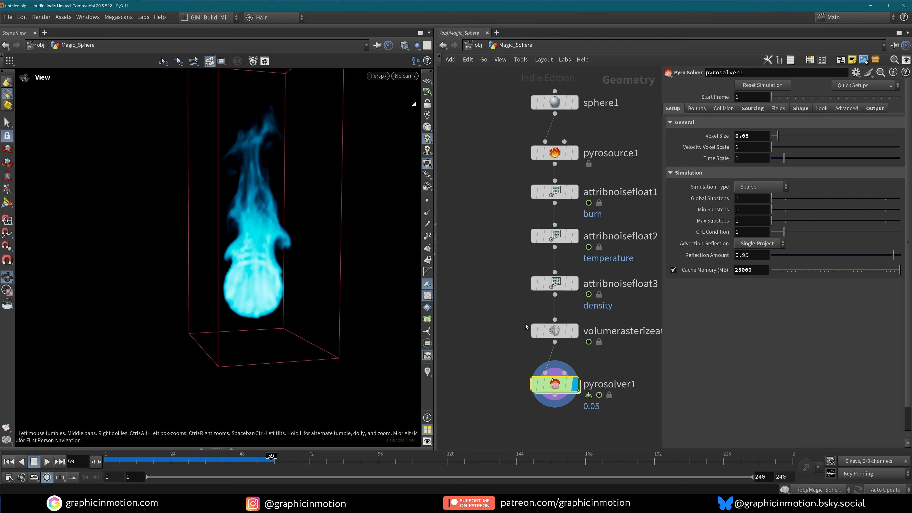
# Step: Move pyrosolver1 and the volume rasterize node slightly lower in the network to space out the chain
pyautogui.moveTo(565, 387); pyautogui.dragTo(565, 398)
pyautogui.moveTo(547, 334); pyautogui.dragTo(551, 336)
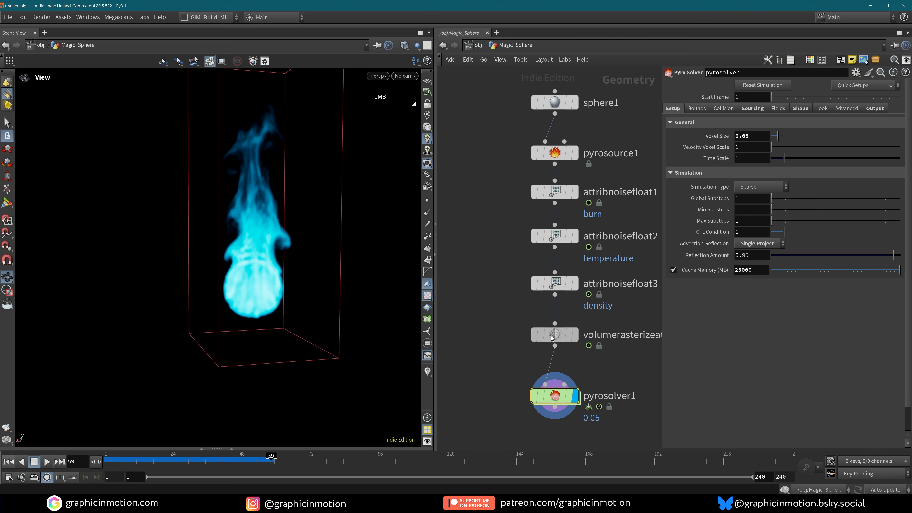
pyautogui.scroll(-2, 507, 315)
pyautogui.moveTo(513, 239); pyautogui.dragTo(550, 215, button='middle')
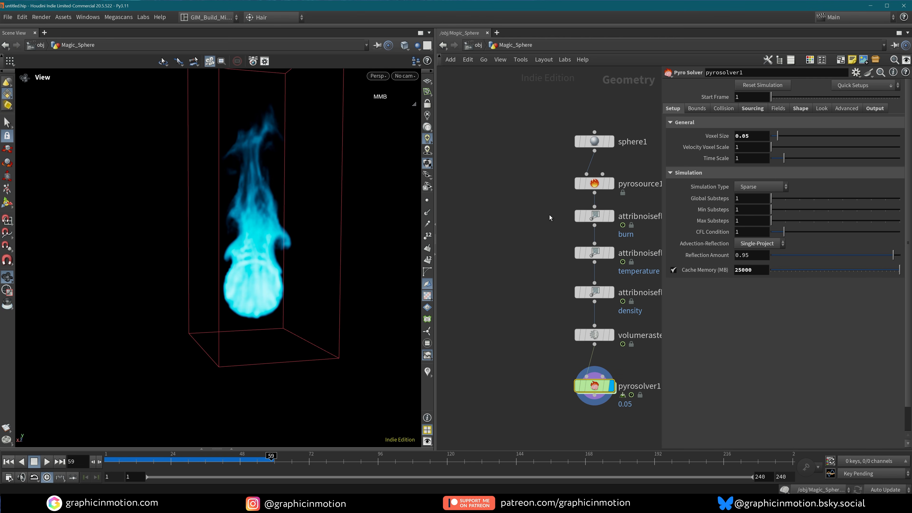
# Step: Branch a Mountain node off sphere1, place it beside pyrosource1 and display its result
pyautogui.moveTo(592, 144)
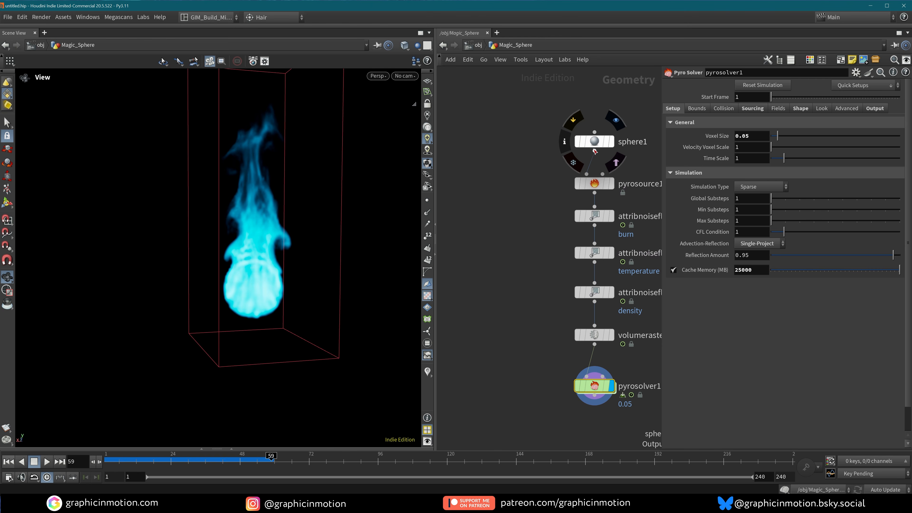
pyautogui.moveTo(596, 152); pyautogui.dragTo(500, 190)
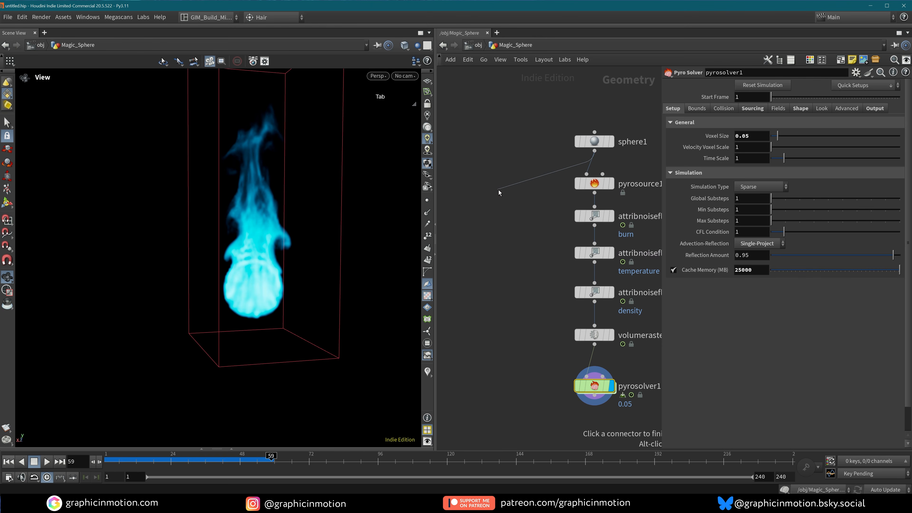
pyautogui.press('Tab')
pyautogui.write('mount')
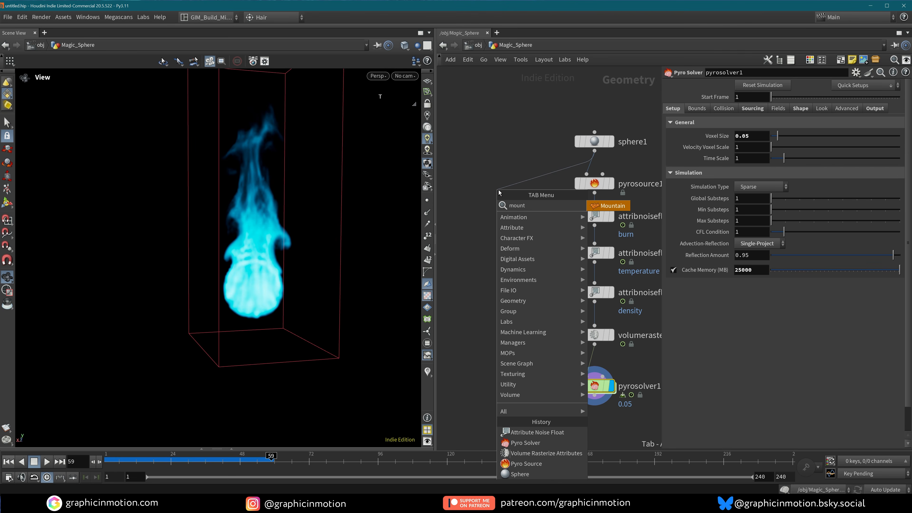
pyautogui.click(597, 204)
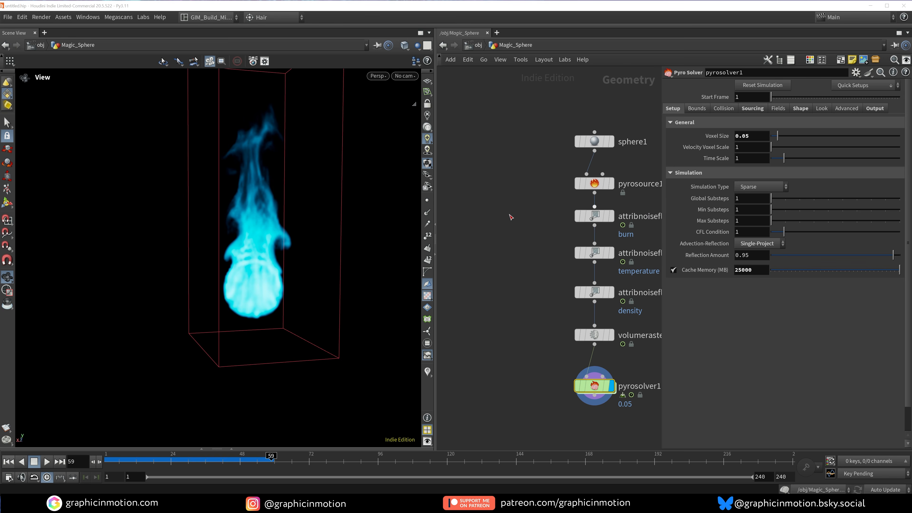
pyautogui.click(498, 189)
pyautogui.click(499, 193)
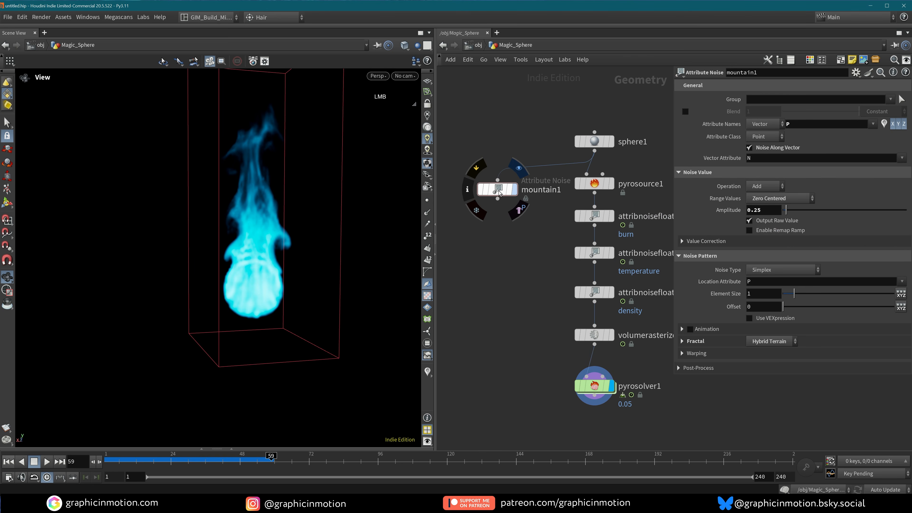
pyautogui.press('r')
pyautogui.moveTo(501, 191); pyautogui.dragTo(501, 200)
# Step: Inspect the displaced sphere while adjusting mountain1's noise element size, trying 0.66 and settling on 1.37
pyautogui.keyDown('alt'); pyautogui.moveTo(237, 295); pyautogui.dragTo(311, 277, button='right'); pyautogui.keyUp('alt')
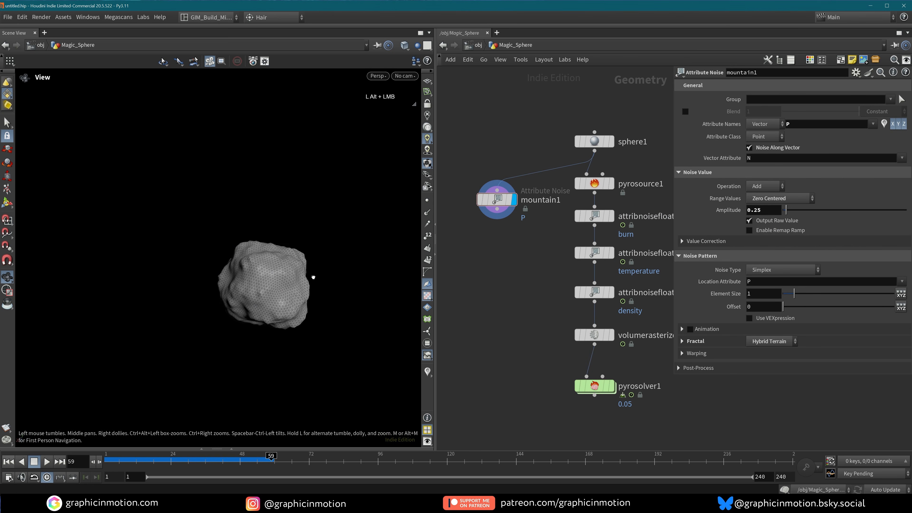
pyautogui.keyDown('alt'); pyautogui.moveTo(311, 277); pyautogui.dragTo(366, 274); pyautogui.keyUp('alt')
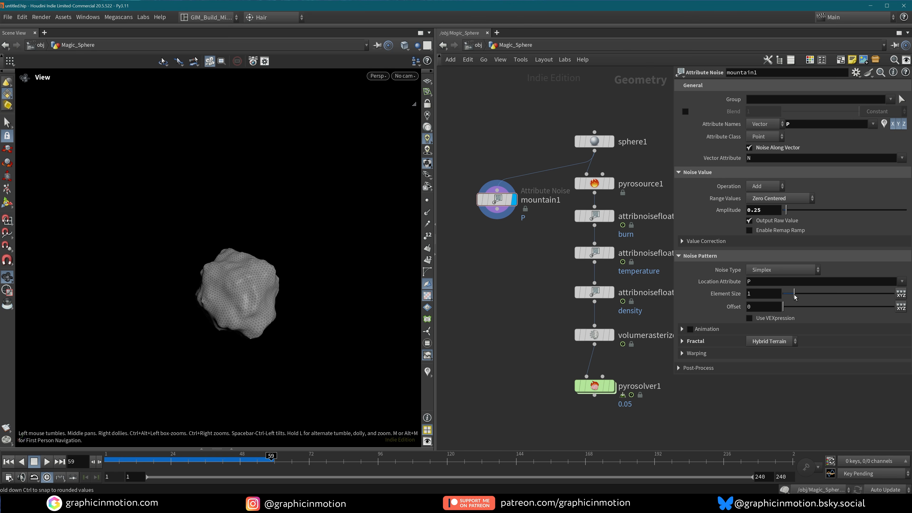
pyautogui.moveTo(795, 295); pyautogui.dragTo(792, 294)
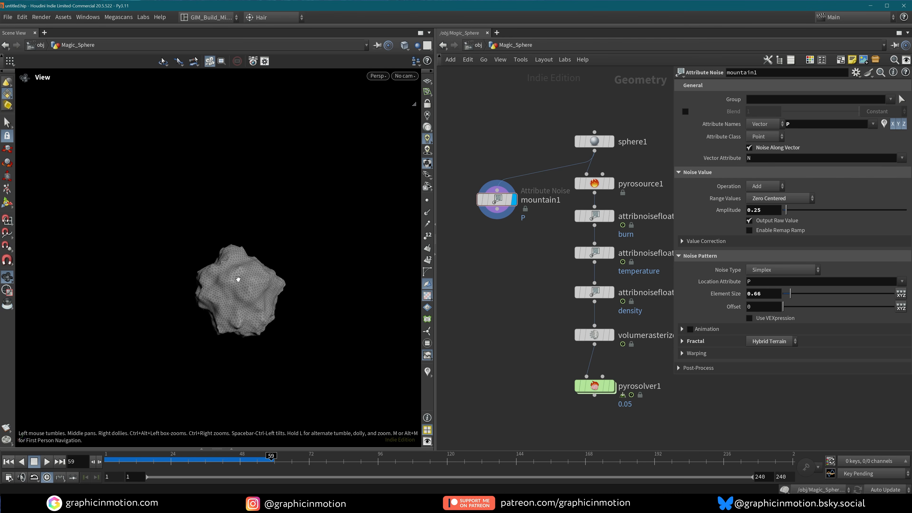
pyautogui.keyDown('alt'); pyautogui.moveTo(215, 289); pyautogui.dragTo(233, 281); pyautogui.keyUp('alt')
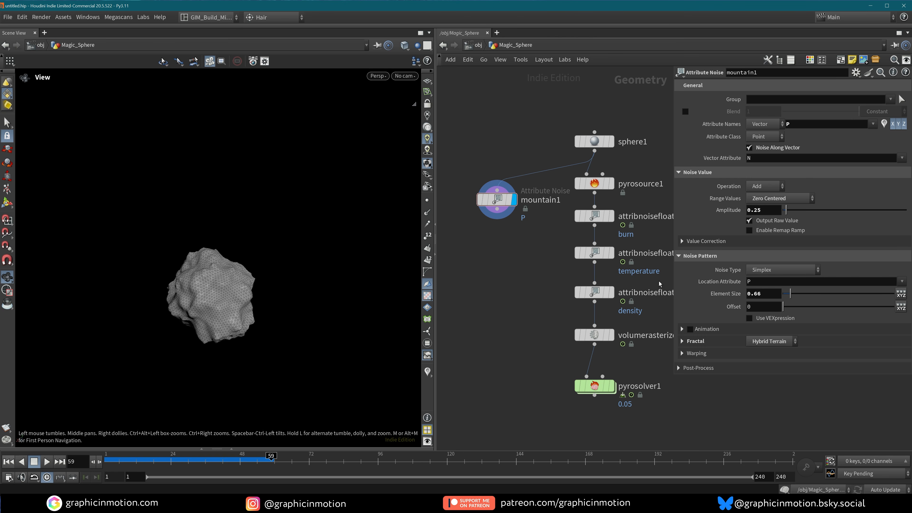
pyautogui.moveTo(791, 293); pyautogui.dragTo(798, 298)
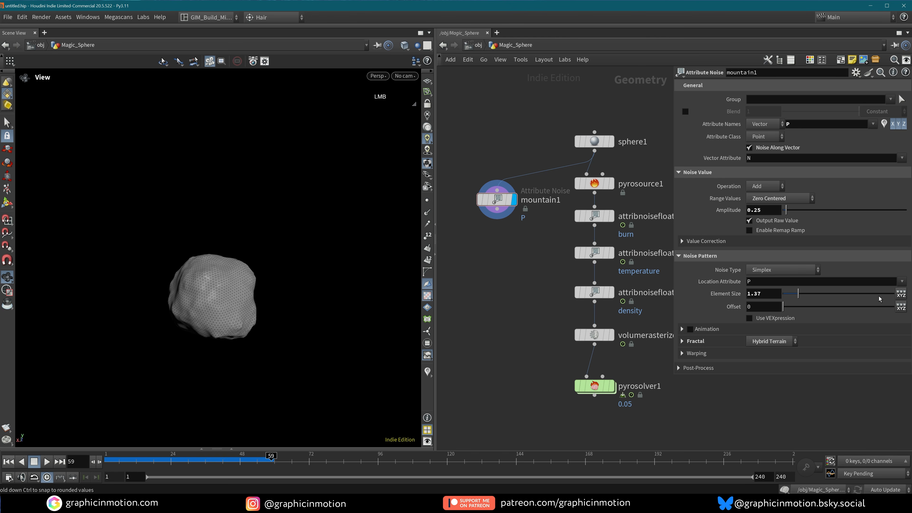
# Step: Set mountain1's noise element size to 1, enable per-axis element scale and set its Y scale to 0.3
pyautogui.click(904, 296)
pyautogui.moveTo(763, 295); pyautogui.dragTo(740, 295)
pyautogui.write('1')
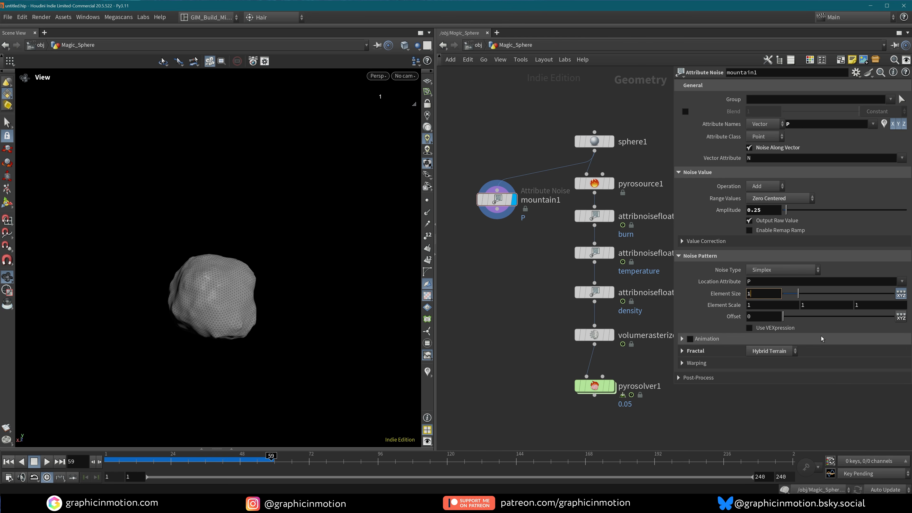
pyautogui.press('Return')
pyautogui.click(823, 339)
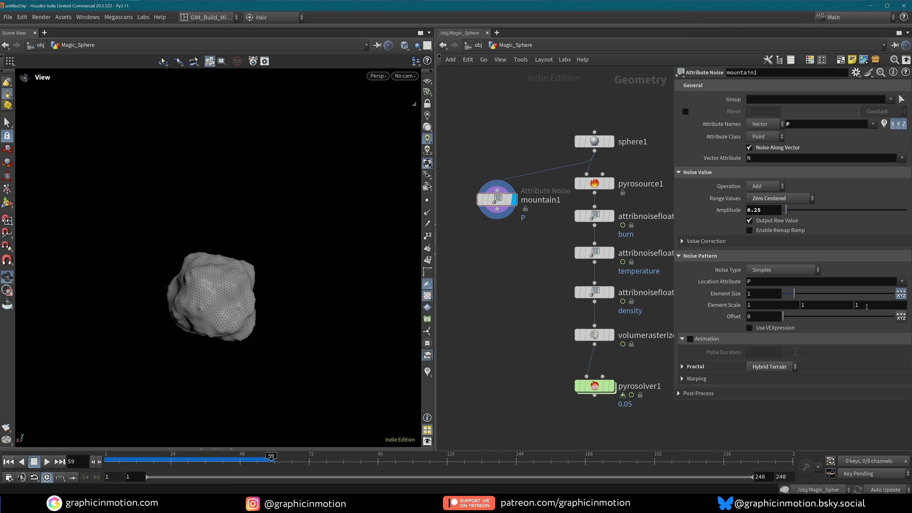
pyautogui.doubleClick(809, 305)
pyautogui.write('0.3')
pyautogui.press('Return')
pyautogui.keyDown('alt'); pyautogui.moveTo(173, 316); pyautogui.dragTo(199, 302); pyautogui.keyUp('alt')
# Step: Enable mountain1's noise animation with a pulse duration of 0.5 and play the timeline to check the motion
pyautogui.moveTo(270, 461); pyautogui.dragTo(219, 460)
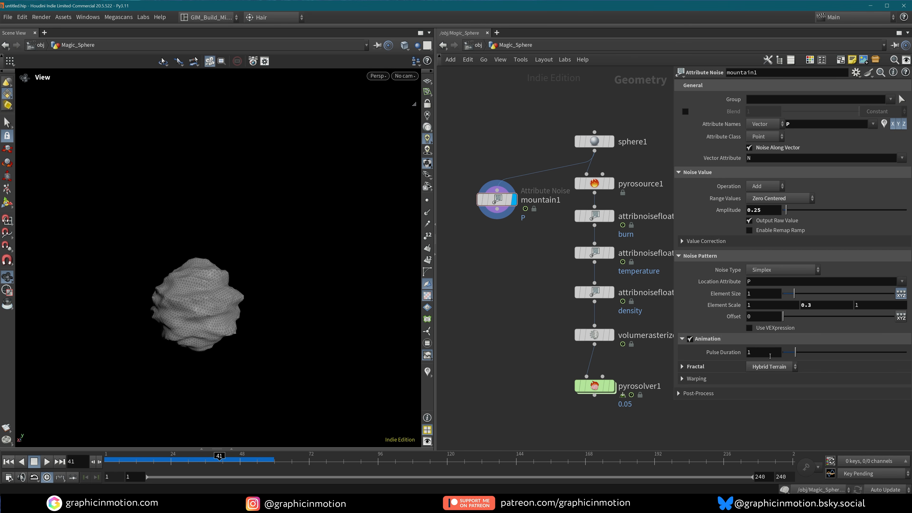
pyautogui.click(776, 353)
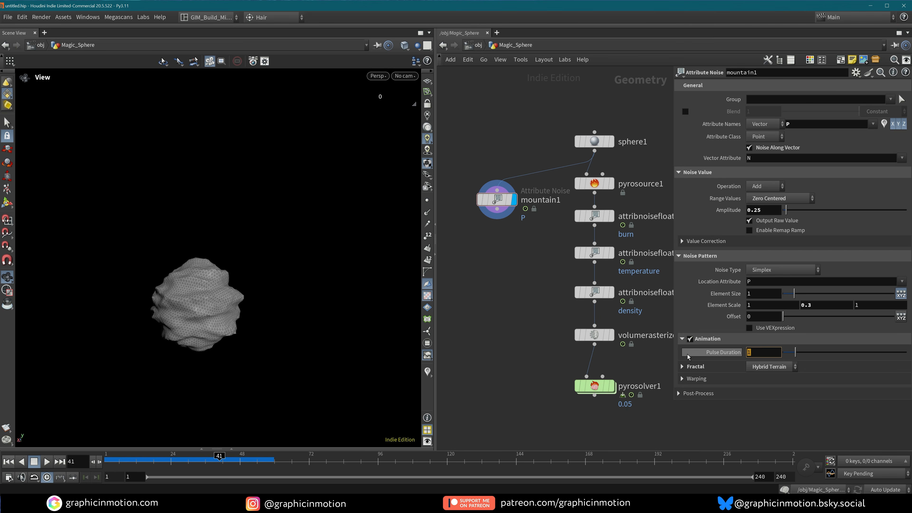
pyautogui.write('0.5')
pyautogui.press('Return')
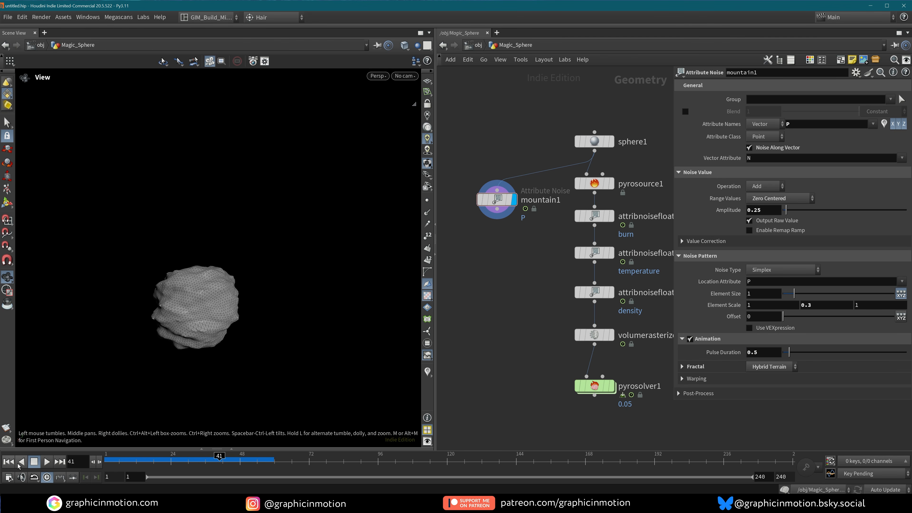
pyautogui.click(47, 462)
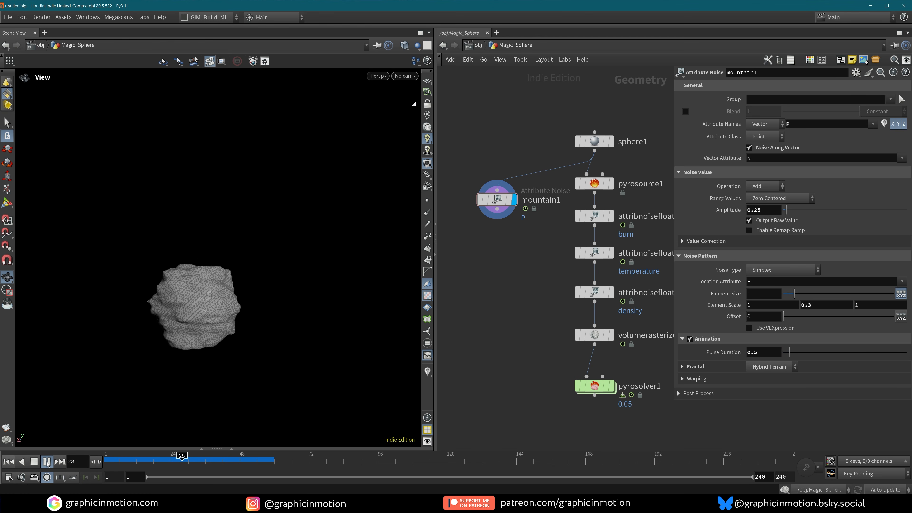
pyautogui.click(47, 462)
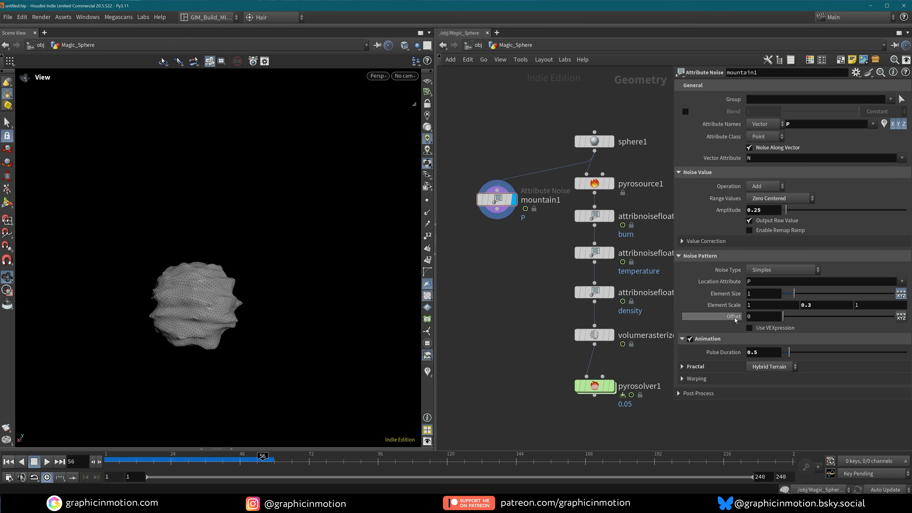
pyautogui.click(901, 317)
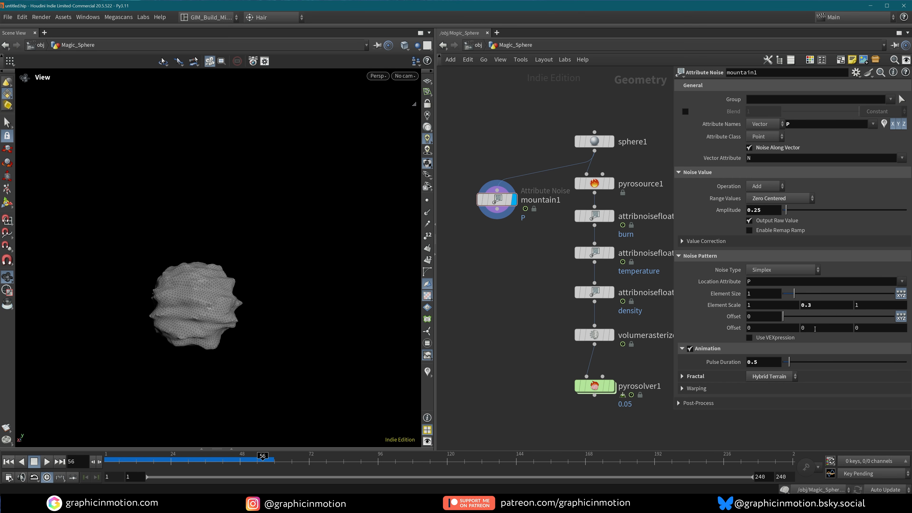
pyautogui.moveTo(764, 330); pyautogui.dragTo(756, 330)
pyautogui.write('Time*')
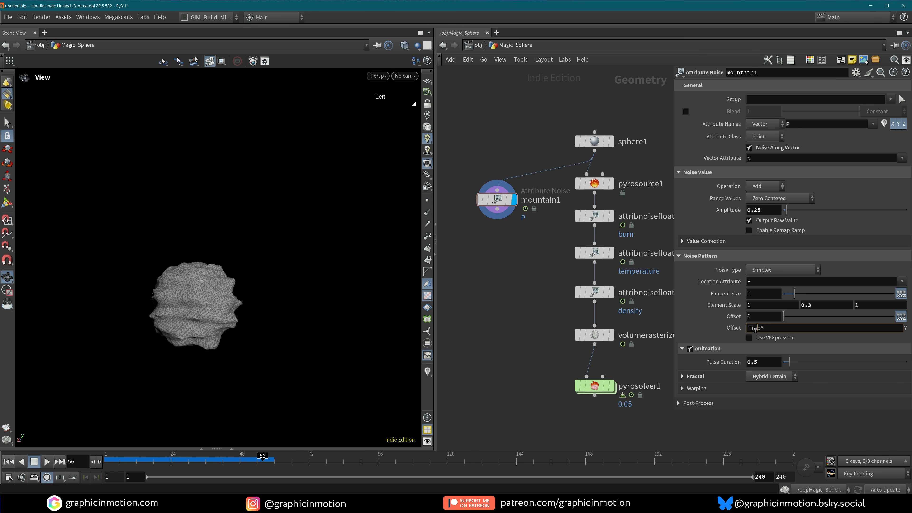
pyautogui.write('@')
pyautogui.write('5')
pyautogui.click(829, 421)
pyautogui.click(8, 461)
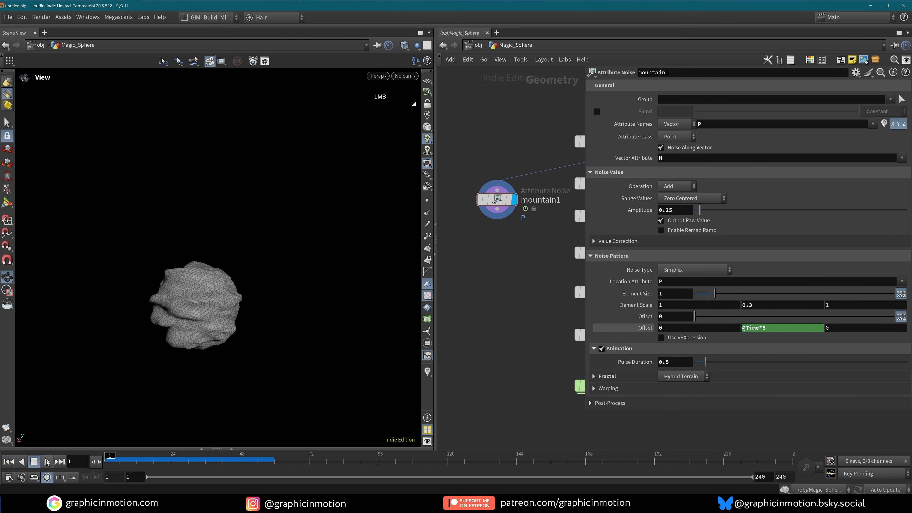
pyautogui.click(47, 461)
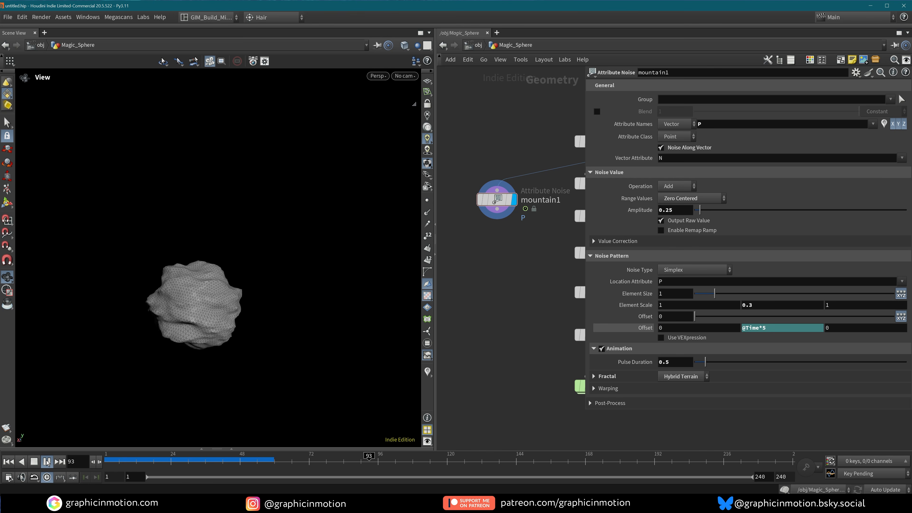
pyautogui.click(47, 461)
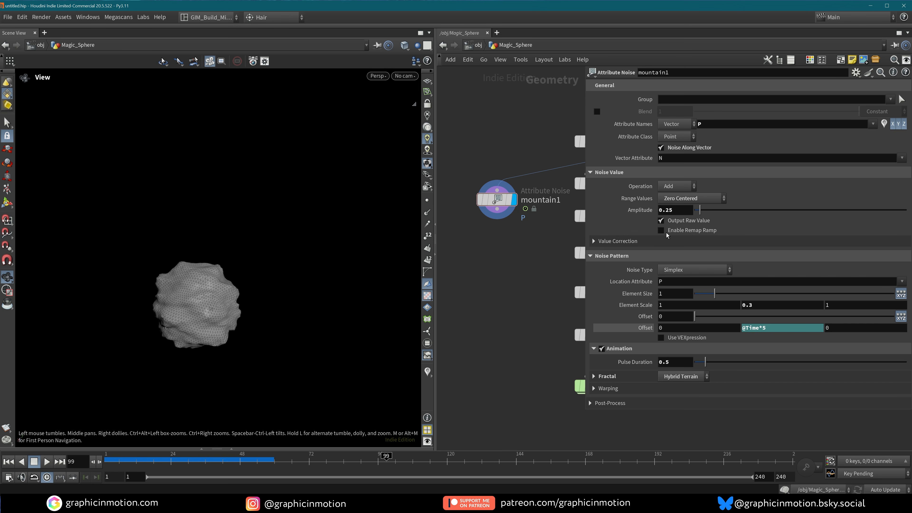
# Step: Set mountain1's fractal roughness to 0.5 and its noise amplitude to 0.3, checking the sphere's surface
pyautogui.click(636, 376)
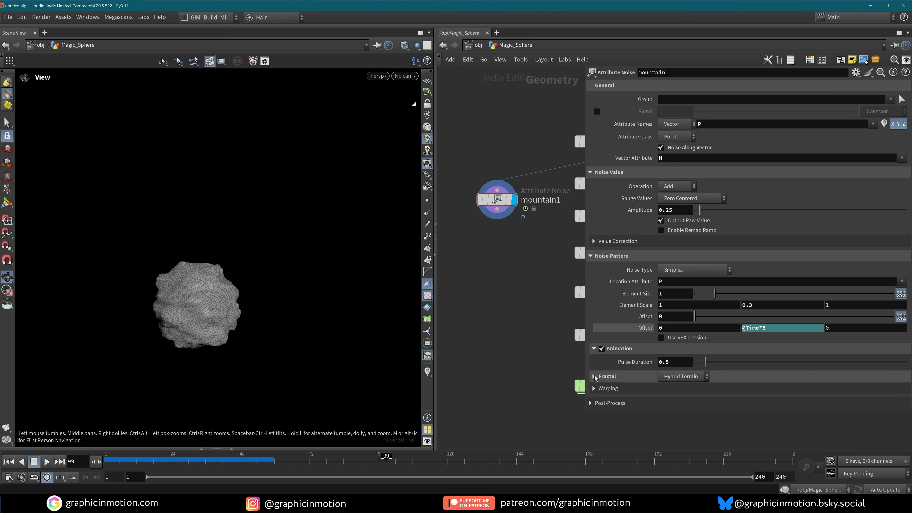
pyautogui.scroll(-1, 636, 368)
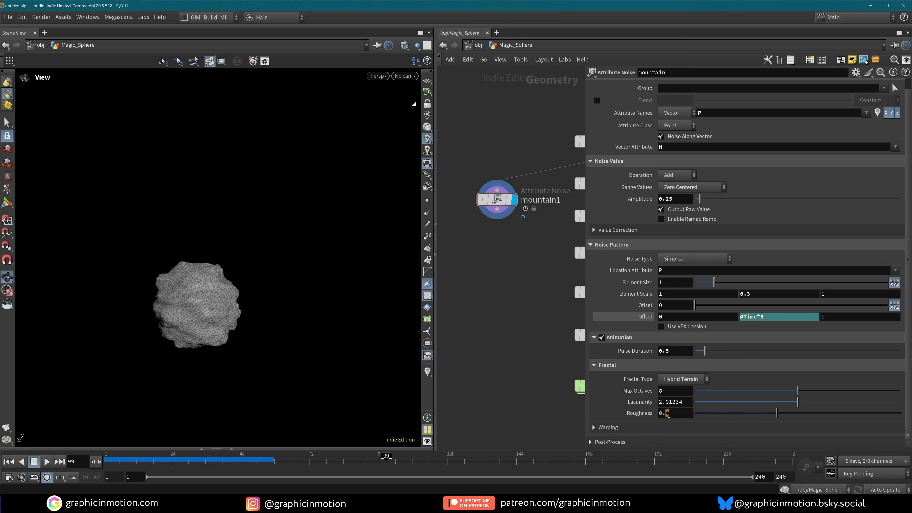
pyautogui.write('5')
pyautogui.press('Return')
pyautogui.keyDown('alt'); pyautogui.moveTo(244, 312); pyautogui.dragTo(266, 299); pyautogui.keyUp('alt')
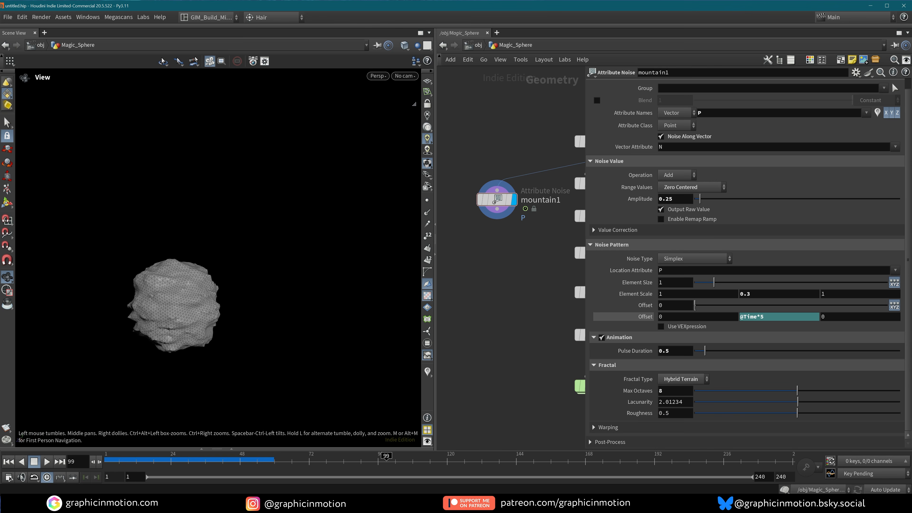
pyautogui.moveTo(667, 198); pyautogui.dragTo(670, 198)
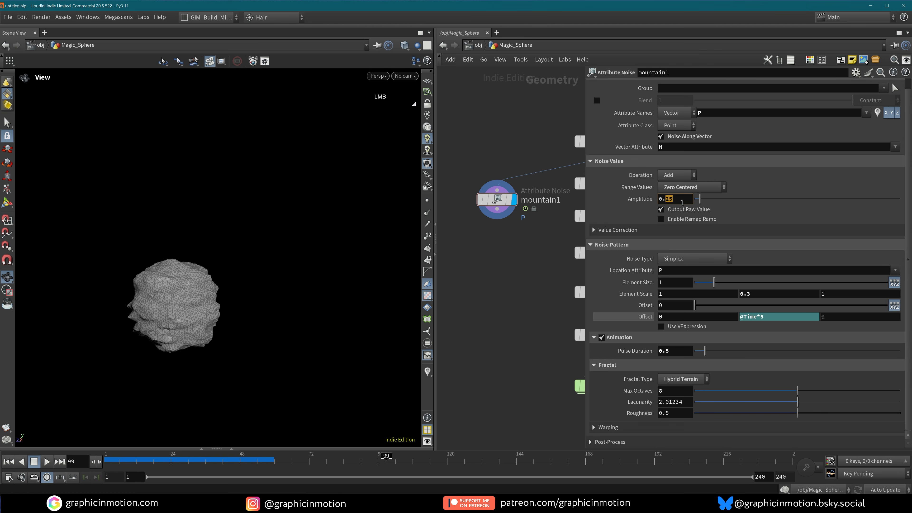
pyautogui.keyDown('alt'); pyautogui.moveTo(197, 265); pyautogui.dragTo(203, 297); pyautogui.keyUp('alt')
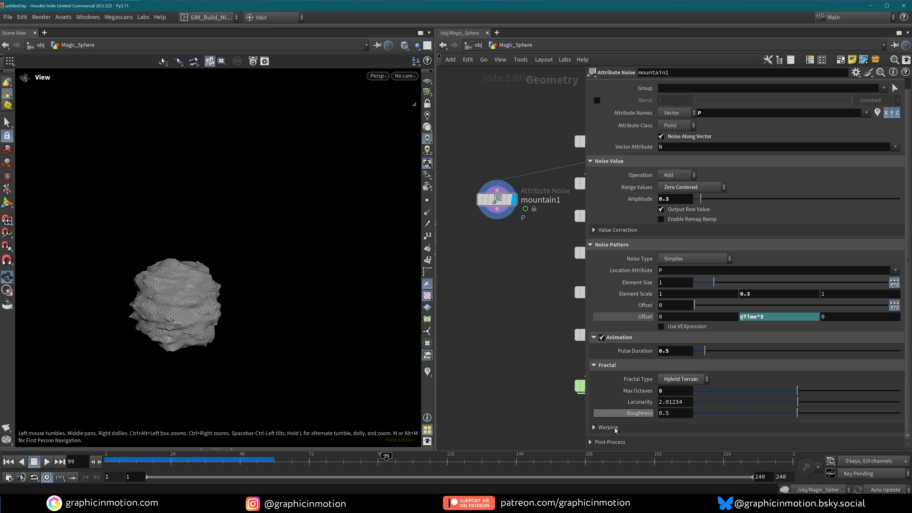
# Step: Add a Trail node below mountain1, display it and set its result type to Compute Velocity
pyautogui.moveTo(587, 447); pyautogui.dragTo(666, 447)
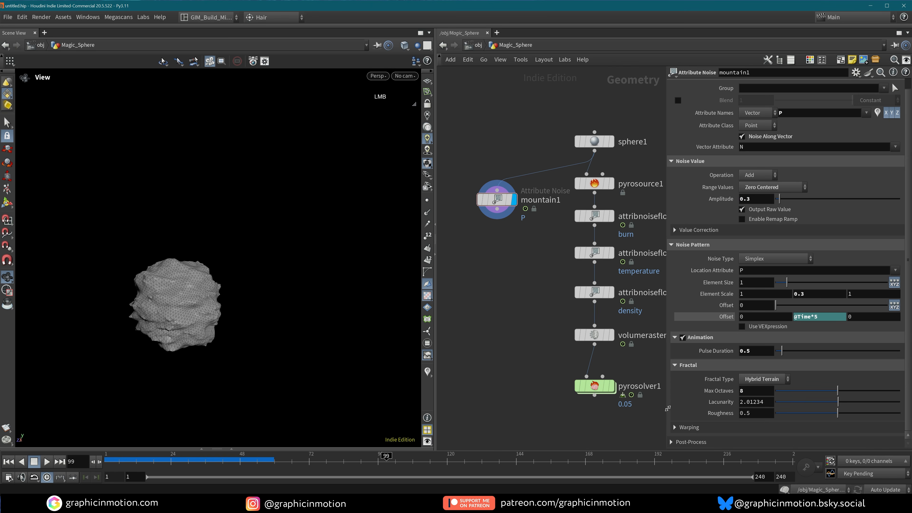
pyautogui.moveTo(498, 209); pyautogui.dragTo(497, 249)
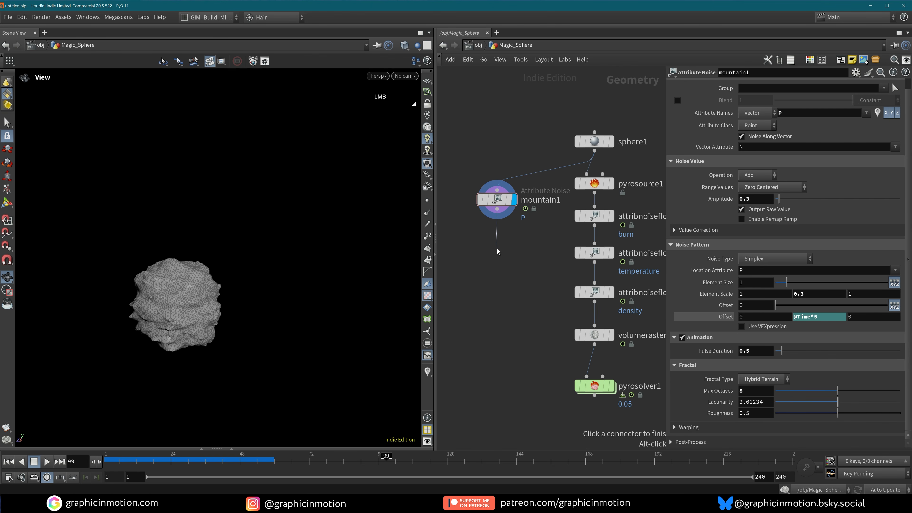
pyautogui.press('Tab')
pyautogui.write('trai')
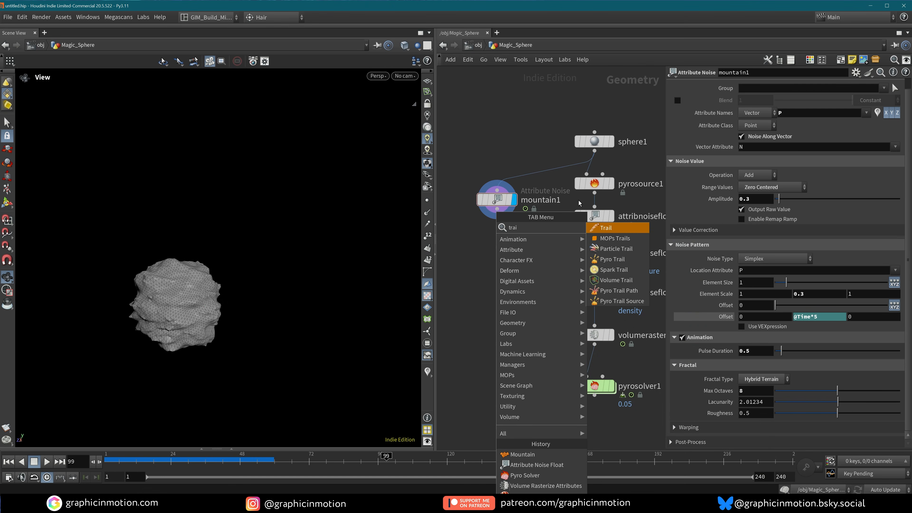
pyautogui.click(501, 244)
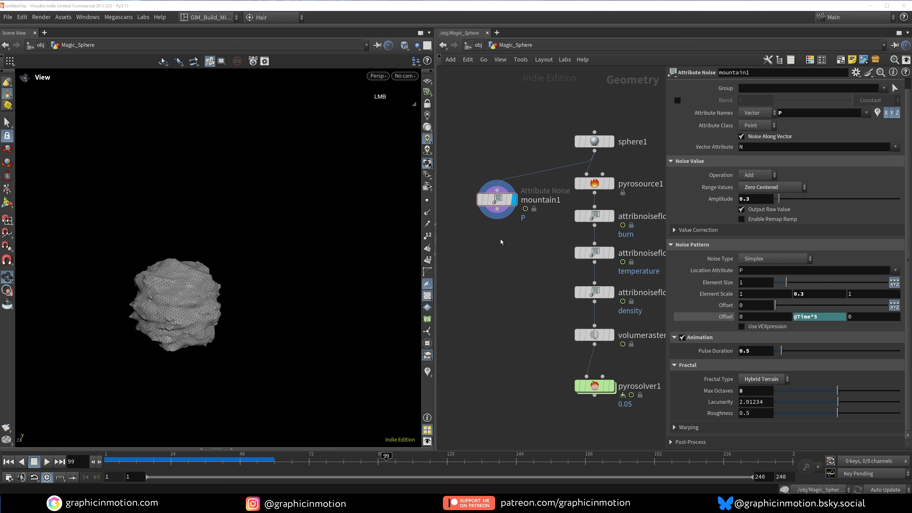
pyautogui.click(507, 251)
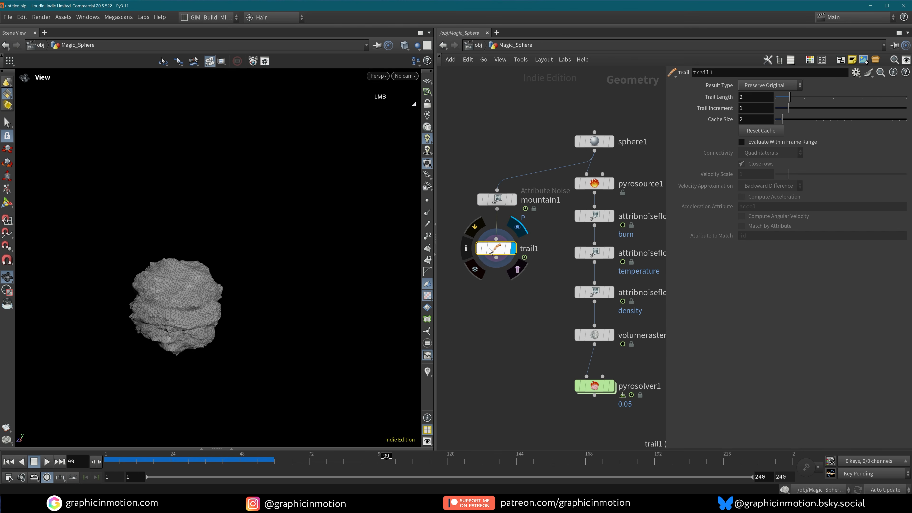
pyautogui.click(761, 88)
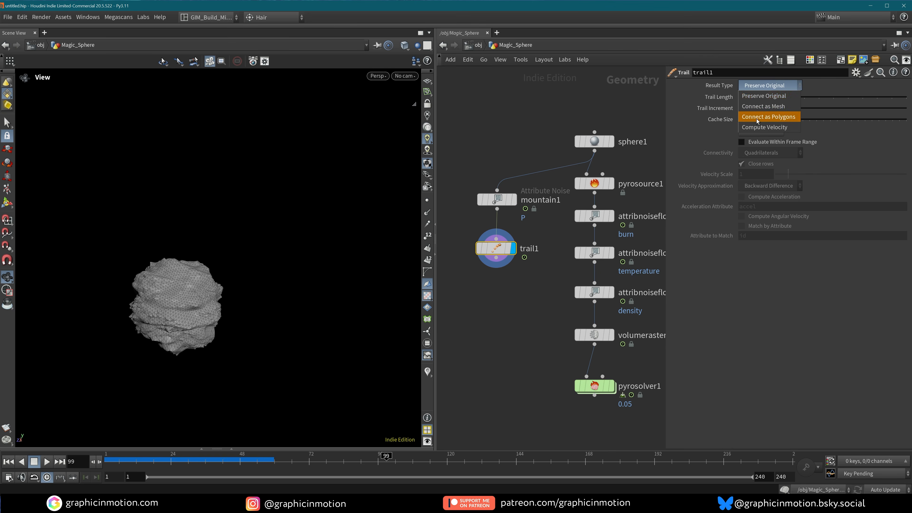
pyautogui.click(756, 127)
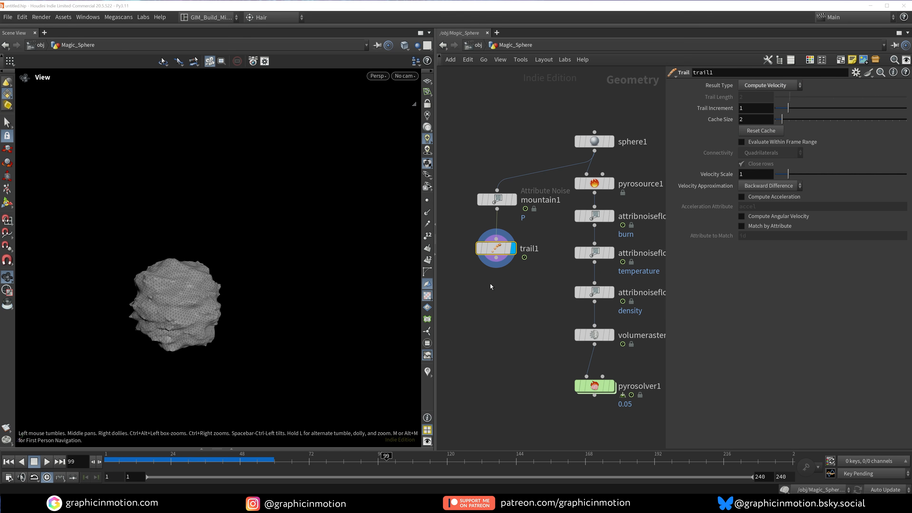
# Step: Visualize trail1's v point attribute in the viewport and play the velocity vectors from the first frame
pyautogui.moveTo(493, 259)
pyautogui.click(468, 249)
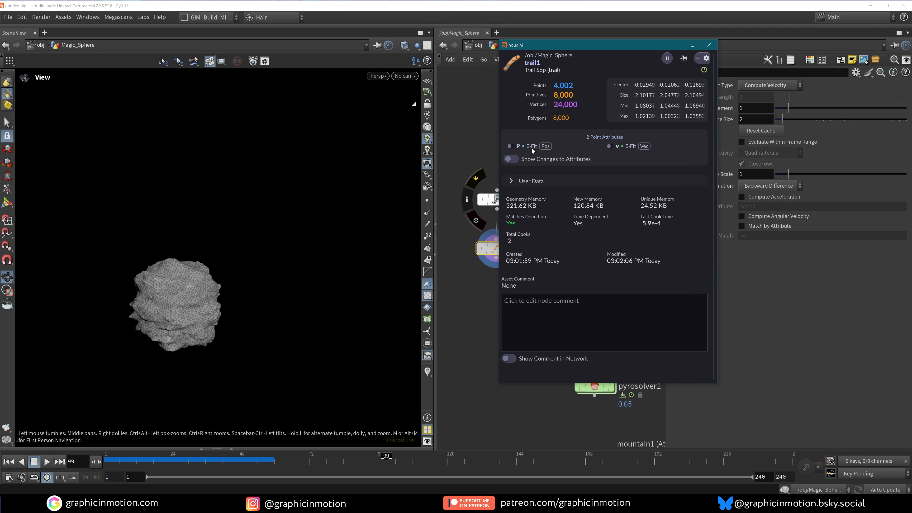
pyautogui.click(609, 146)
pyautogui.click(715, 47)
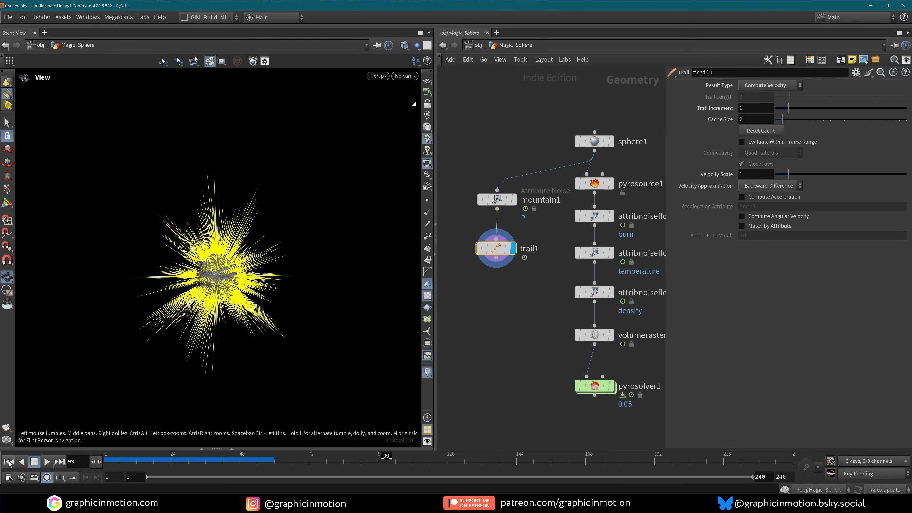
pyautogui.click(8, 462)
pyautogui.click(47, 462)
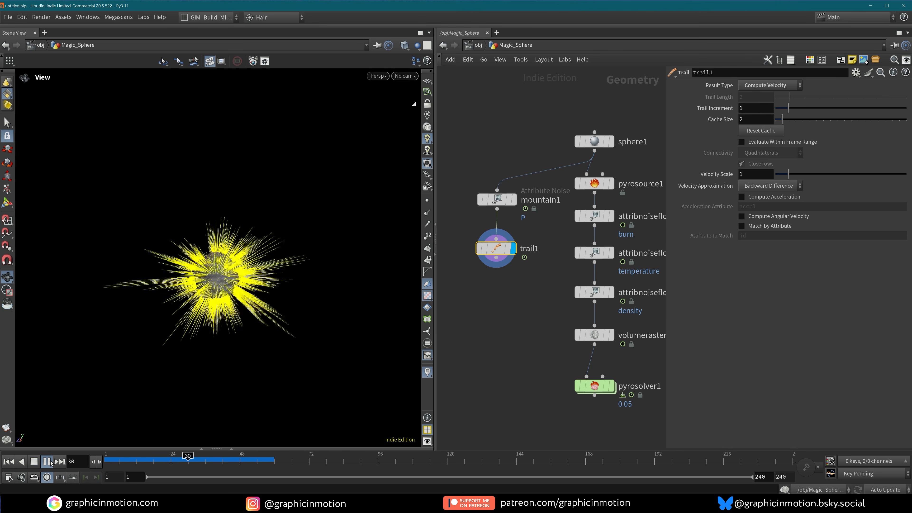
pyautogui.click(47, 462)
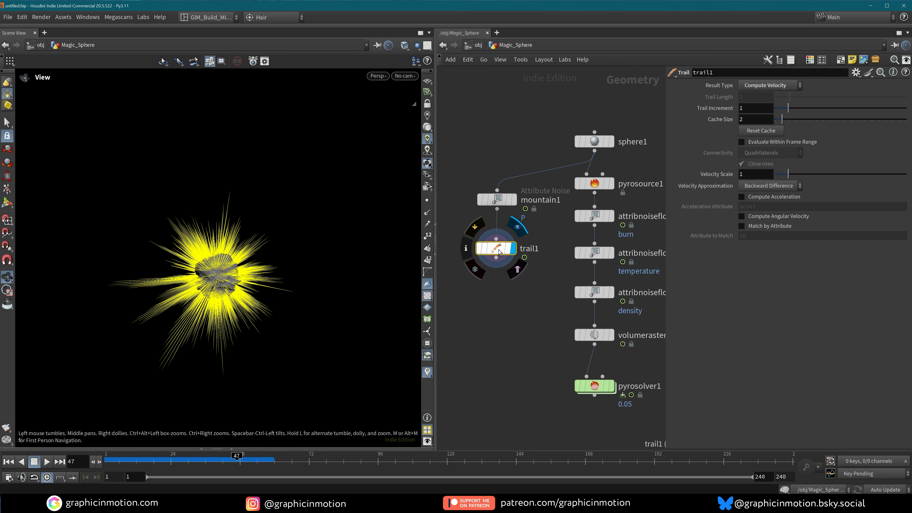
# Step: Align trail1 under mountain1, then duplicate the volume rasterize node, wire the copy below trail1 and display it
pyautogui.moveTo(497, 251)
pyautogui.mouseDown()
pyautogui.moveTo(489, 246)
pyautogui.moveTo(497, 248)
pyautogui.mouseUp()
pyautogui.moveTo(510, 236)
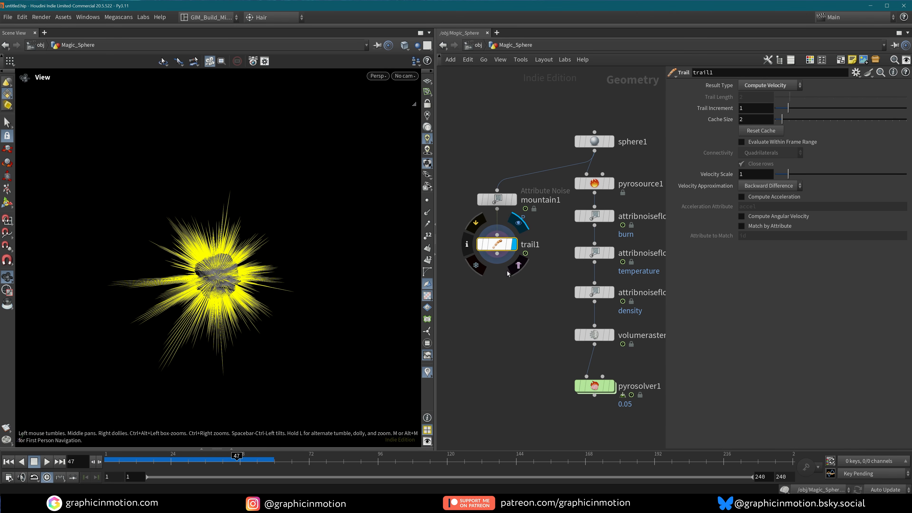
pyautogui.moveTo(600, 340)
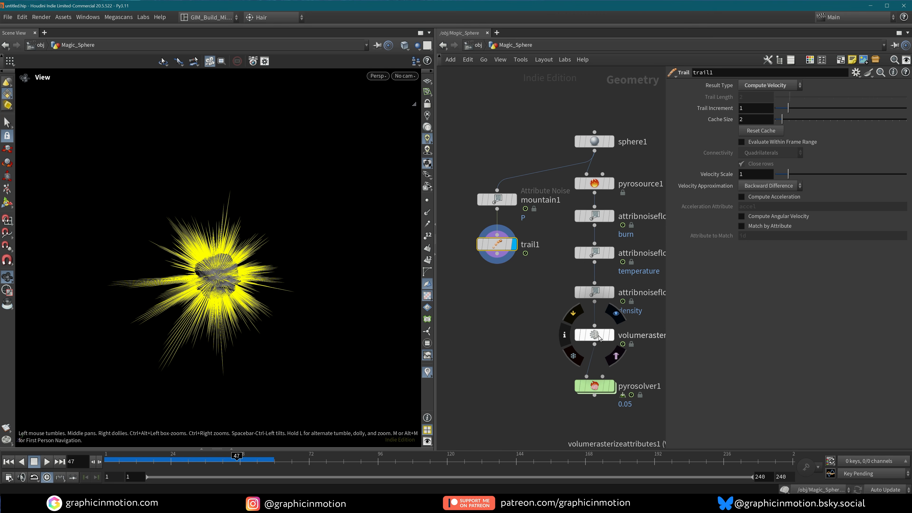
pyautogui.keyDown('alt'); pyautogui.moveTo(599, 338); pyautogui.dragTo(566, 328); pyautogui.keyUp('alt')
pyautogui.keyDown('alt'); pyautogui.moveTo(504, 302); pyautogui.dragTo(503, 303); pyautogui.keyUp('alt')
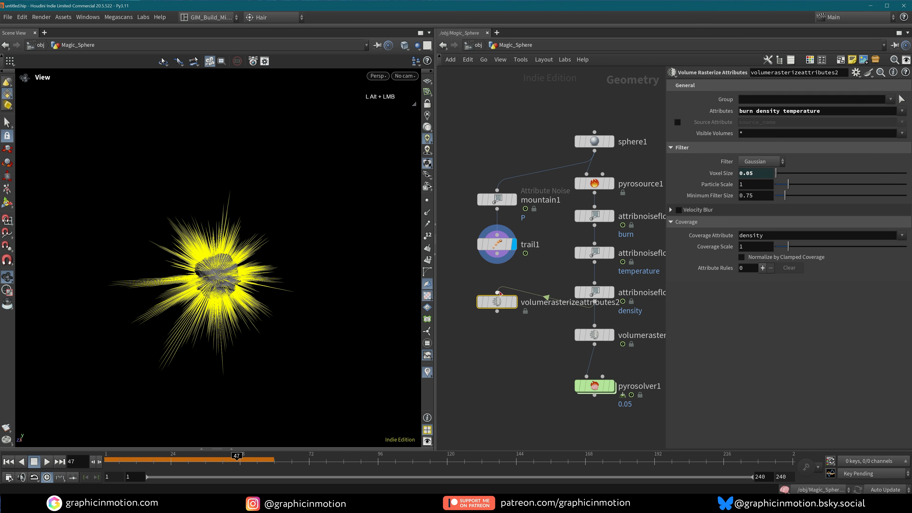
pyautogui.moveTo(506, 305)
pyautogui.click(513, 302)
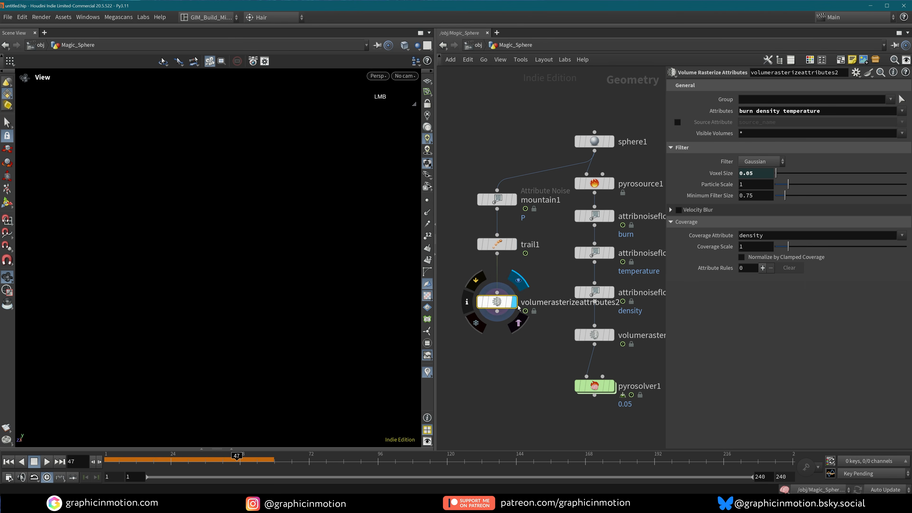
# Step: Replace the rasterized attributes of volumerasterizeattributes2 with v and inspect the resulting velocity volume
pyautogui.moveTo(828, 110); pyautogui.dragTo(729, 117)
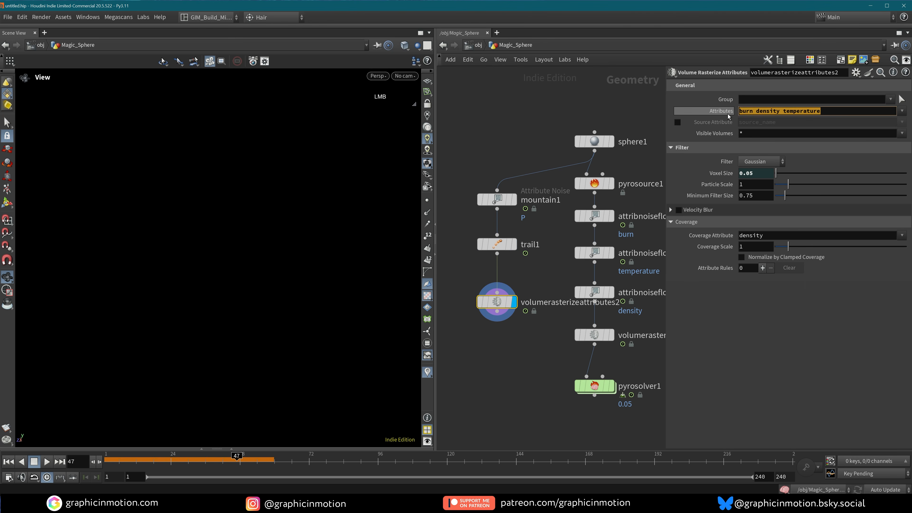
pyautogui.write('v')
pyautogui.click(522, 361)
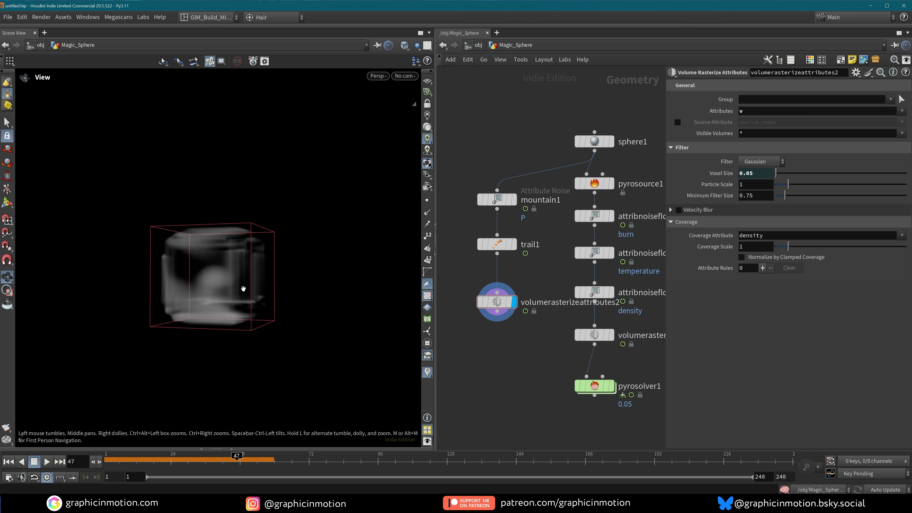
pyautogui.keyDown('alt'); pyautogui.moveTo(247, 278); pyautogui.dragTo(268, 269); pyautogui.keyUp('alt')
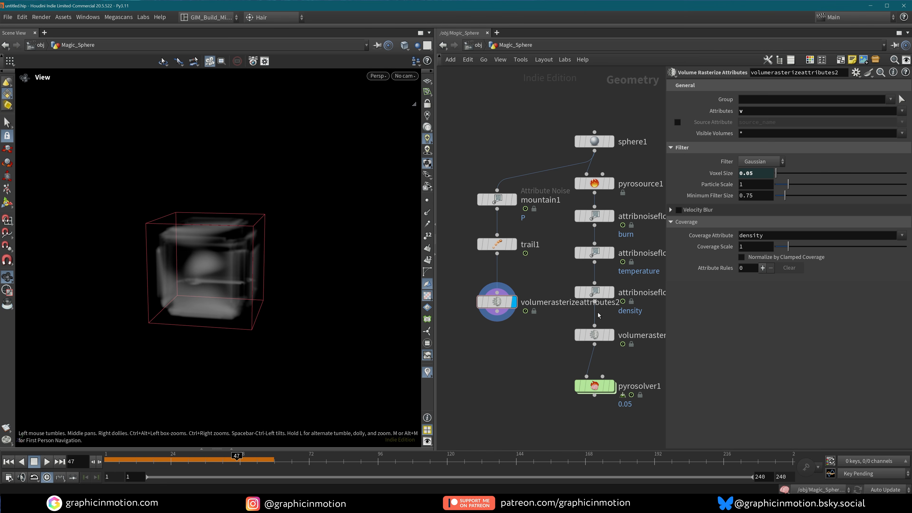
# Step: Compare volumerasterizeattributes2 with the other rasterized volume, then set its Particle Scale to 0.1
pyautogui.click(611, 335)
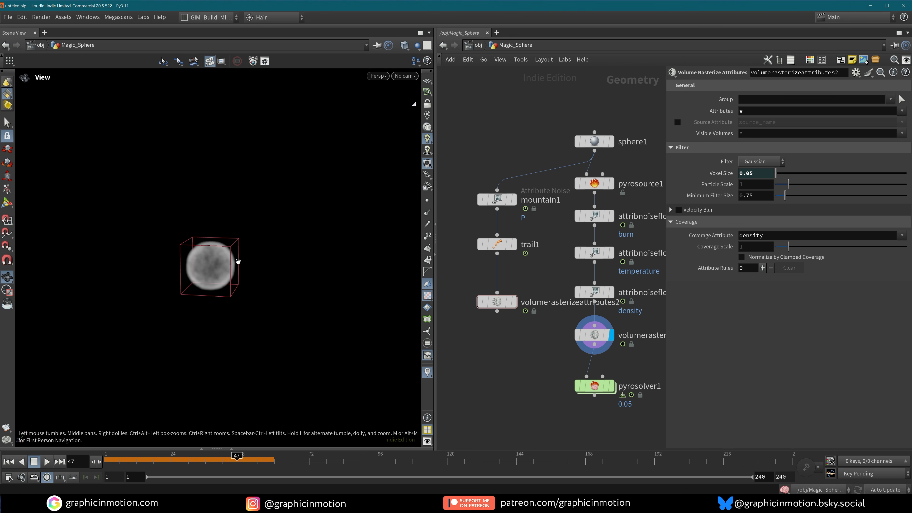
pyautogui.click(517, 307)
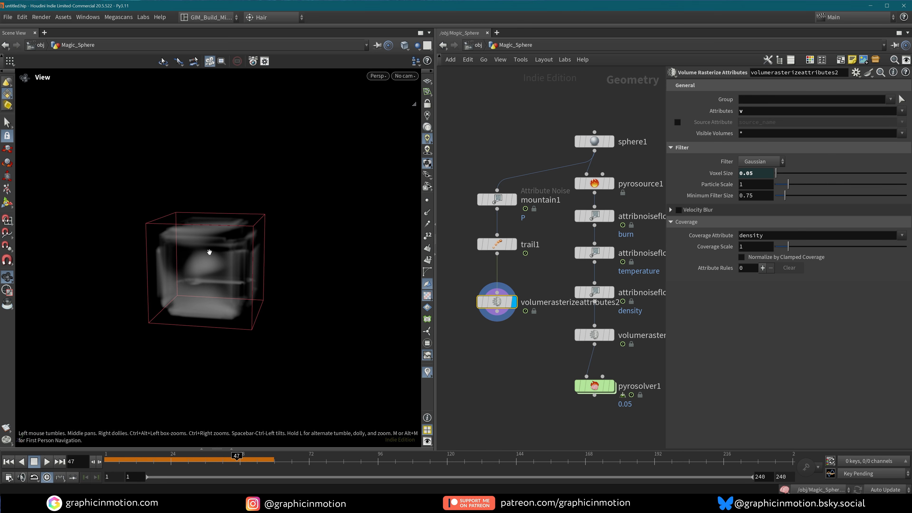
pyautogui.moveTo(751, 185); pyautogui.dragTo(711, 187)
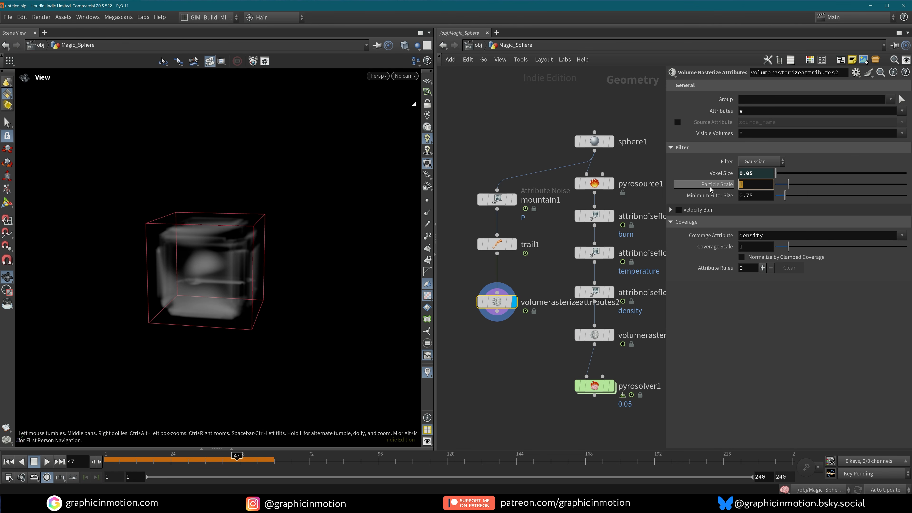
pyautogui.write('0.1')
pyautogui.press('Return')
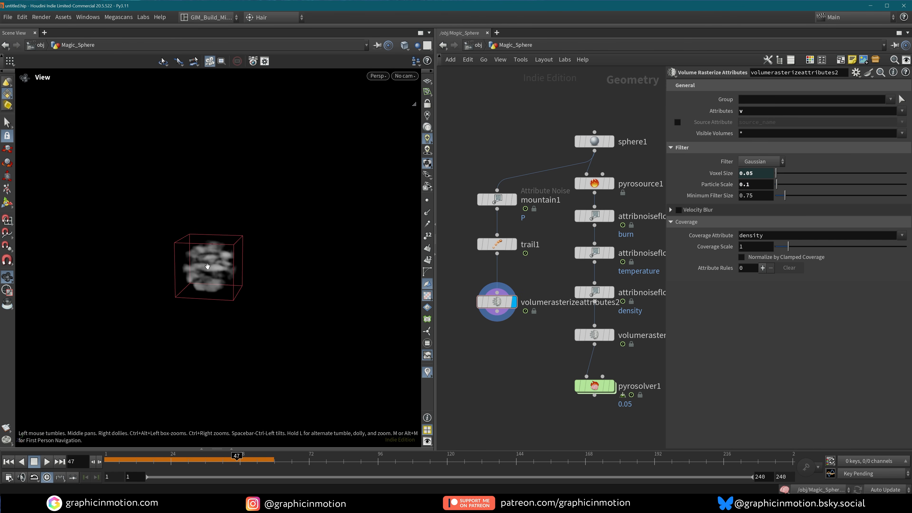
# Step: Play the velocity volume of volumerasterizeattributes2 from the first frame to examine its motion
pyautogui.moveTo(208, 267); pyautogui.dragTo(183, 269)
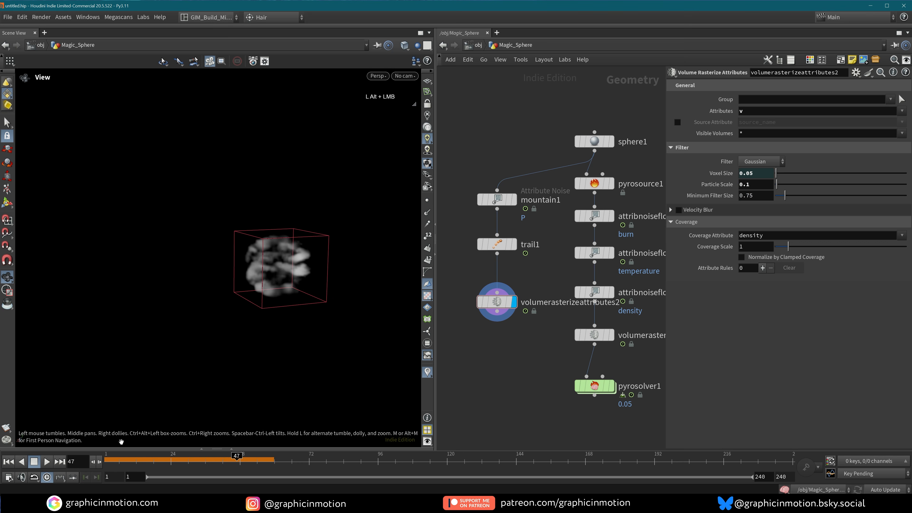
pyautogui.click(8, 462)
pyautogui.click(48, 463)
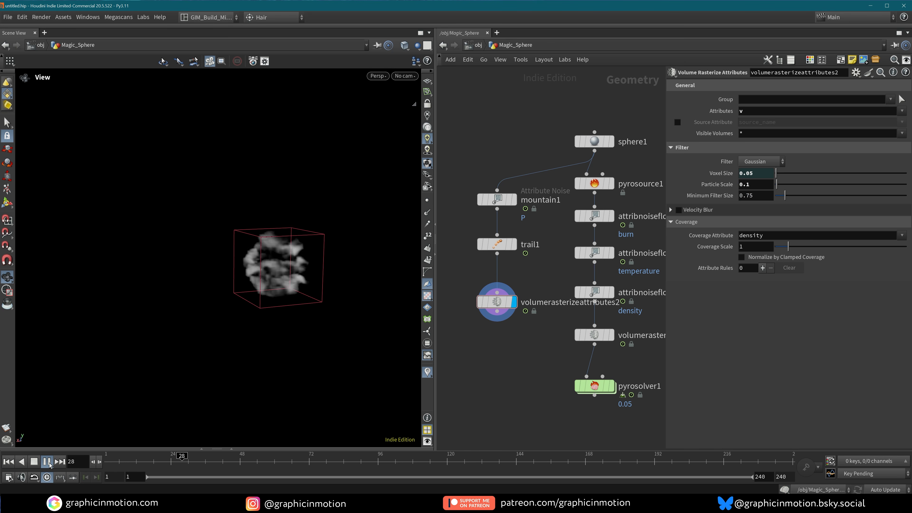
pyautogui.click(48, 463)
# Step: Combine the two volume rasterize nodes with a Merge node and wire it into pyrosolver1's first input
pyautogui.moveTo(503, 308); pyautogui.dragTo(498, 273, button='middle')
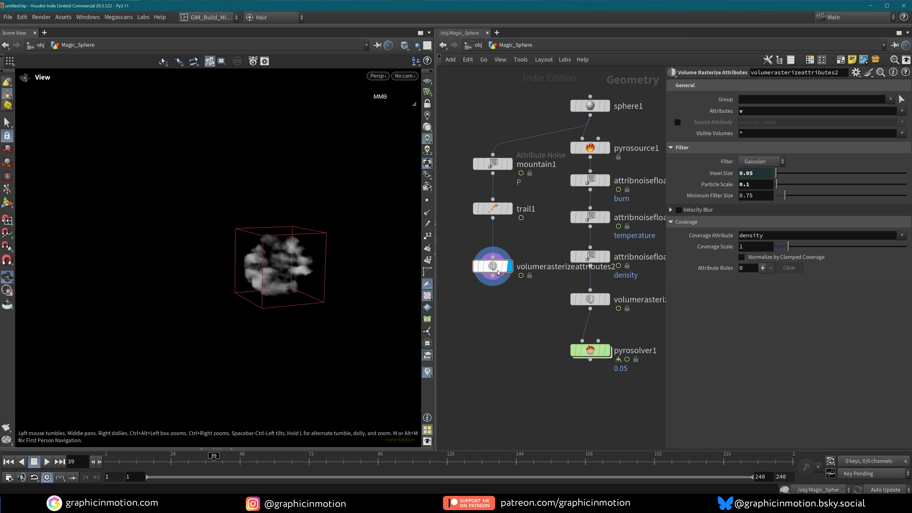
pyautogui.moveTo(498, 272); pyautogui.dragTo(500, 302)
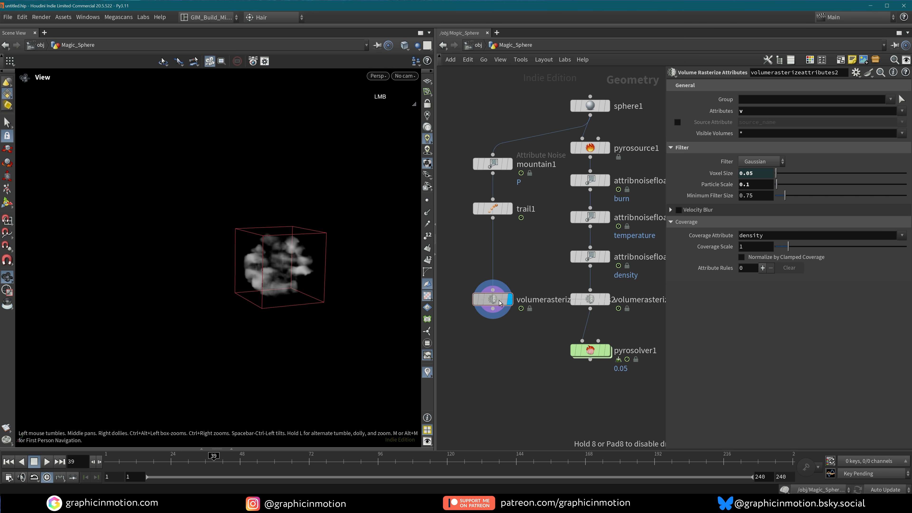
pyautogui.press('Tab')
pyautogui.write('merge')
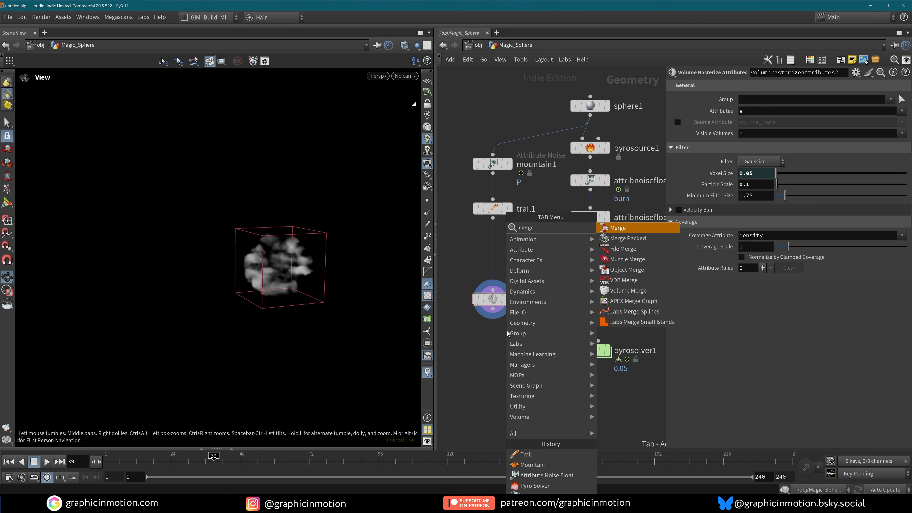
pyautogui.press('Return')
pyautogui.click(504, 325)
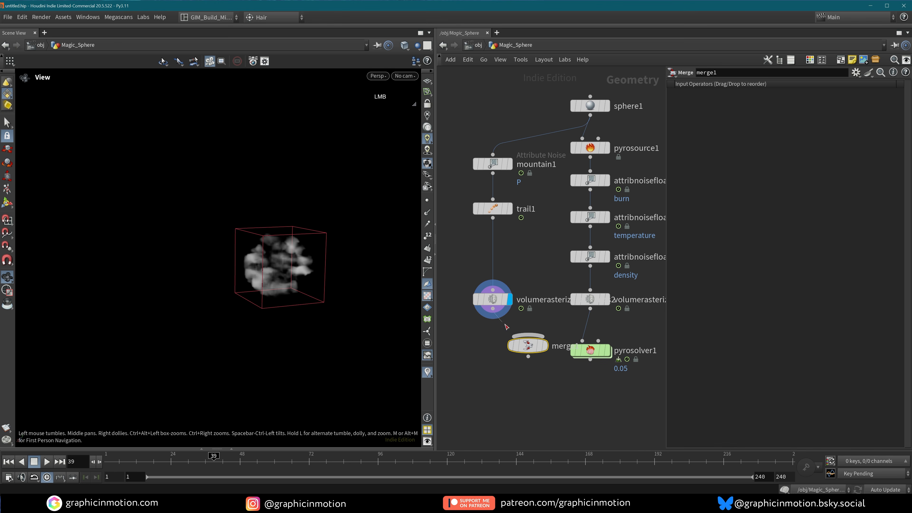
pyautogui.moveTo(507, 327); pyautogui.dragTo(523, 335)
pyautogui.moveTo(590, 309); pyautogui.dragTo(535, 334)
pyautogui.moveTo(592, 354); pyautogui.dragTo(580, 422)
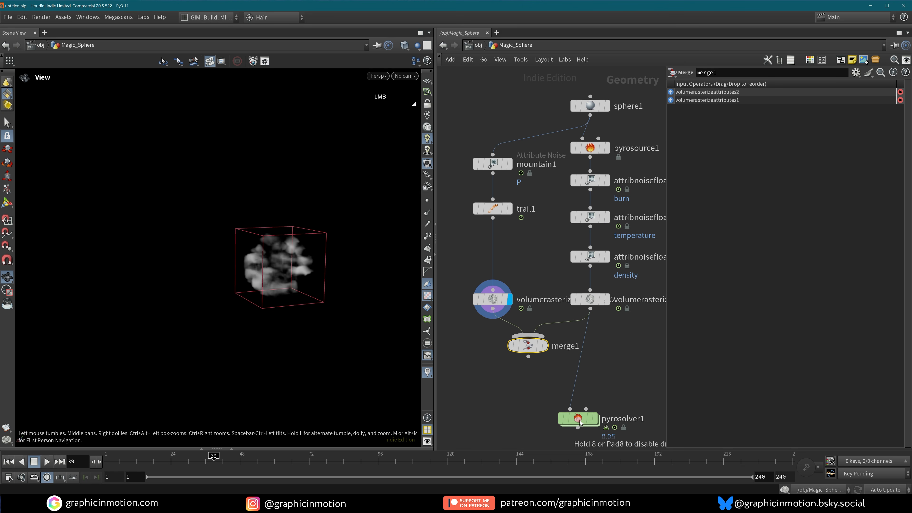
pyautogui.moveTo(528, 357); pyautogui.dragTo(532, 404)
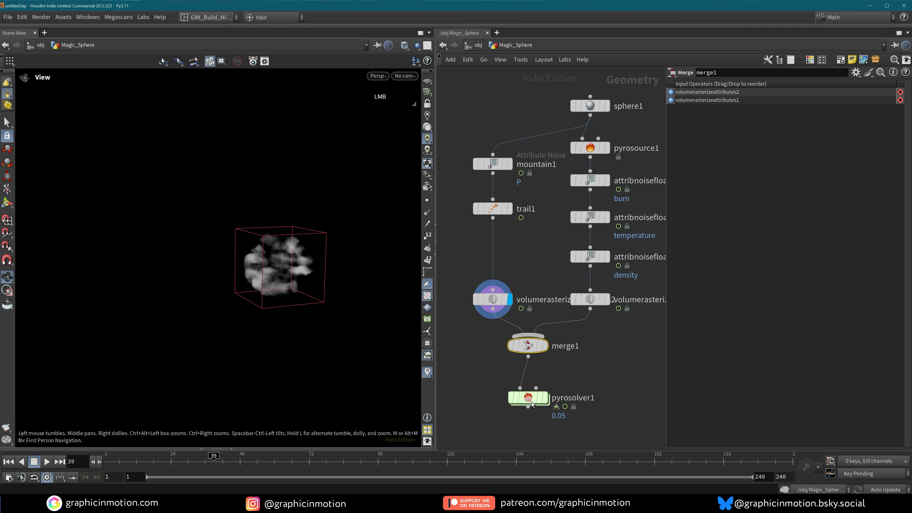
# Step: Display pyrosolver1 and play the merged simulation from the first frame to inspect the flame shape
pyautogui.click(8, 462)
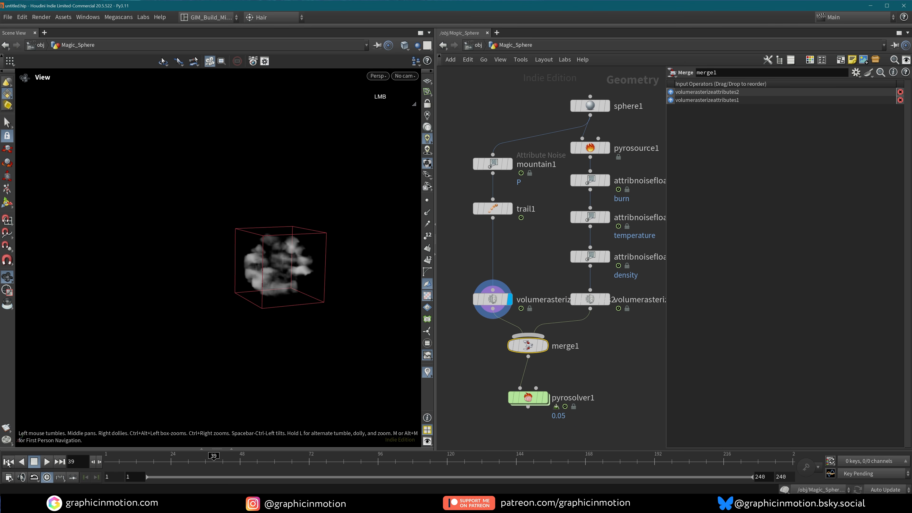
pyautogui.click(545, 401)
pyautogui.click(536, 398)
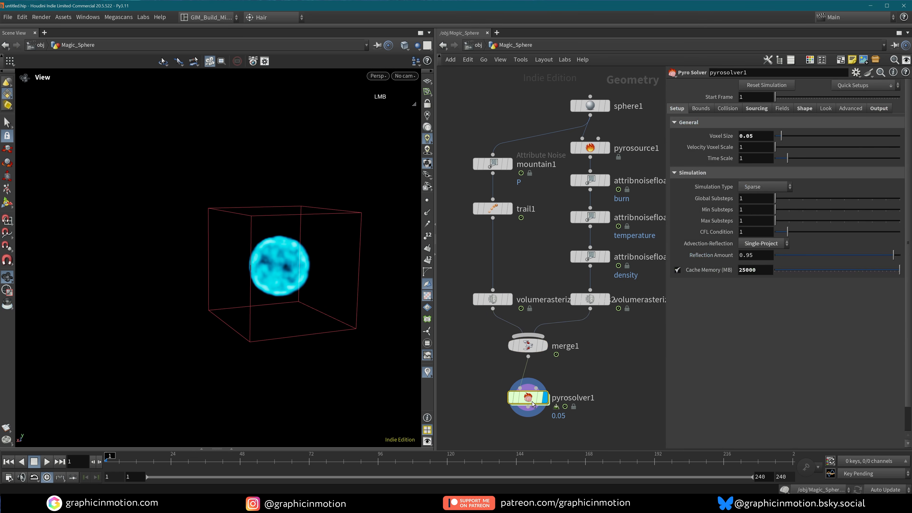
pyautogui.click(48, 462)
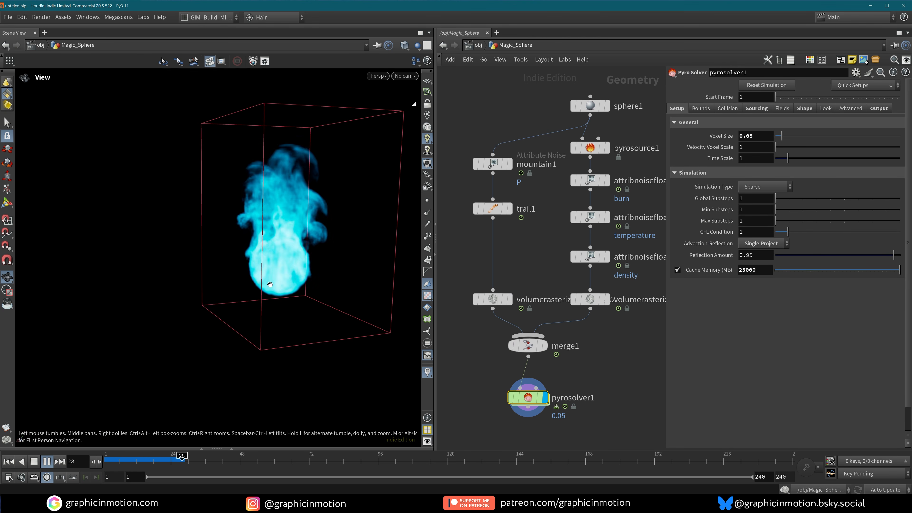
pyautogui.click(49, 462)
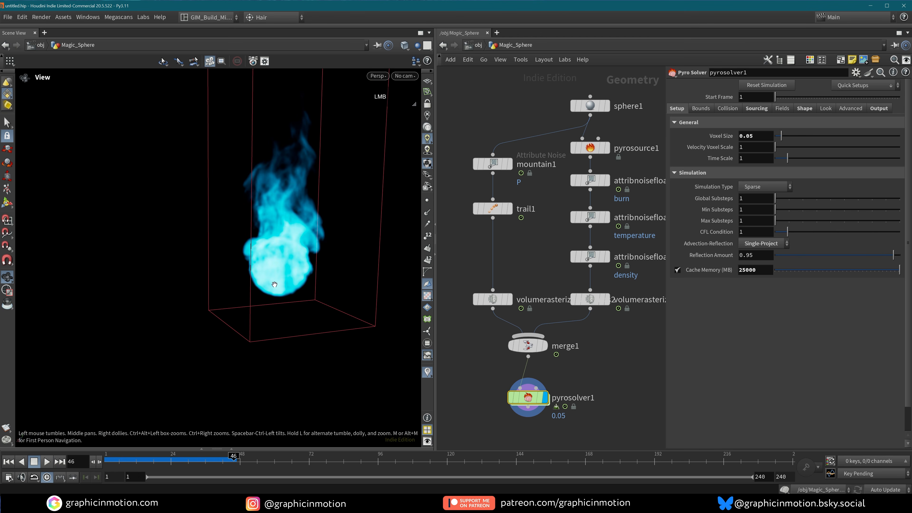
pyautogui.keyDown('alt'); pyautogui.moveTo(286, 274); pyautogui.dragTo(208, 293); pyautogui.keyUp('alt')
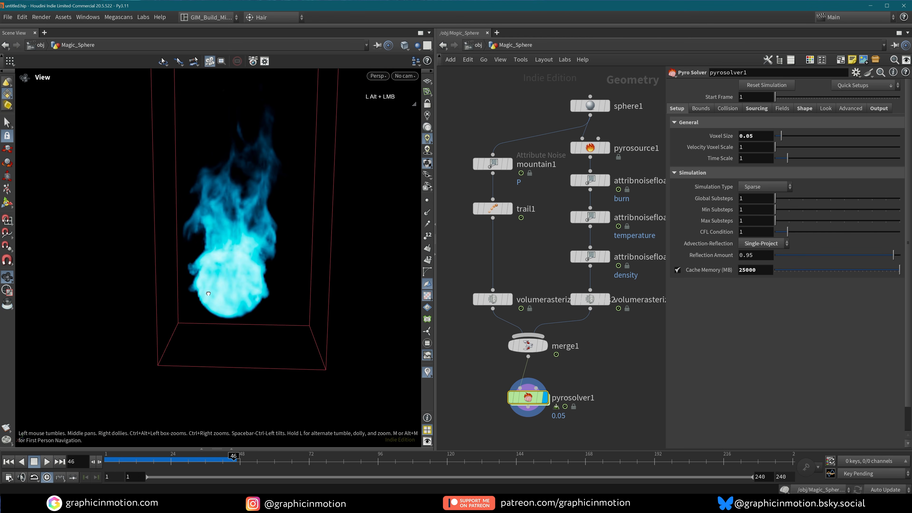
# Step: Set the Source Scale of pyrosolver1's vel source to 2
pyautogui.click(756, 109)
pyautogui.scroll(-2, 740, 356)
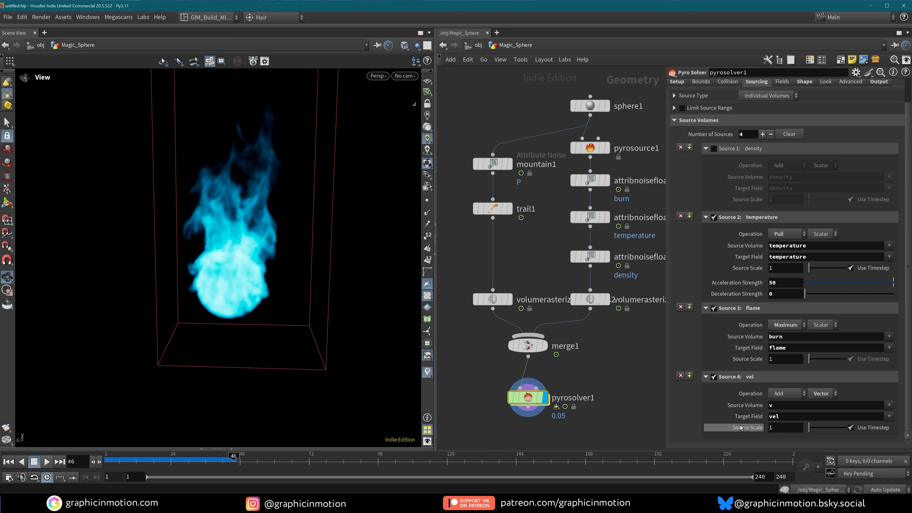
pyautogui.click(771, 427)
pyautogui.write('2')
pyautogui.press('Return')
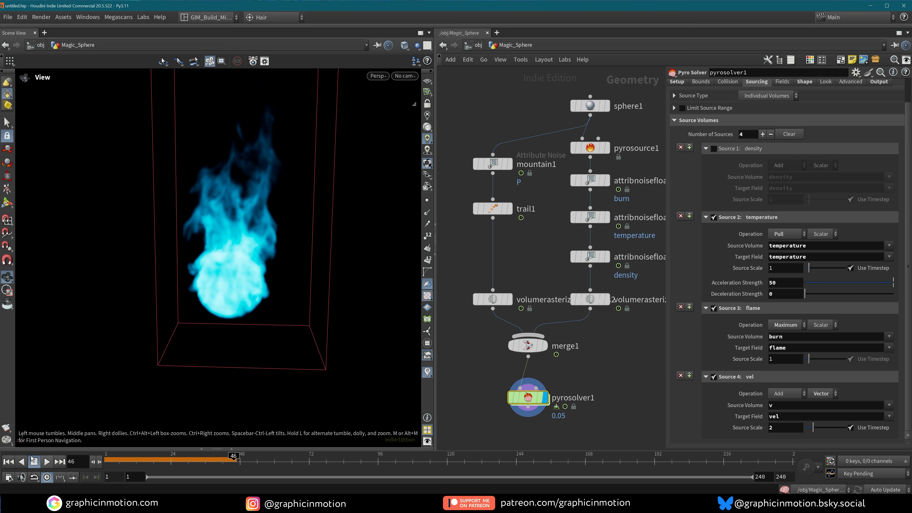
# Step: Replay the pyro simulation from the first frame to judge the stronger velocity sourcing
pyautogui.click(5, 462)
pyautogui.click(46, 462)
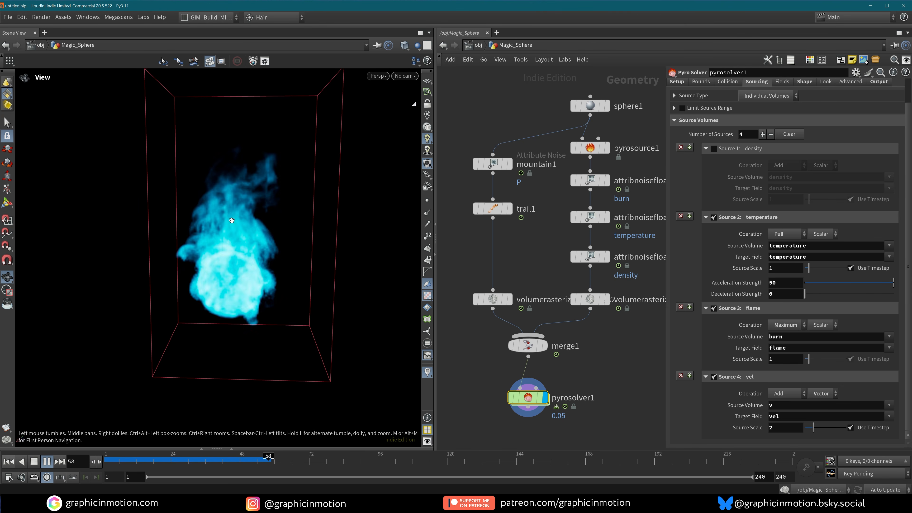
pyautogui.click(47, 462)
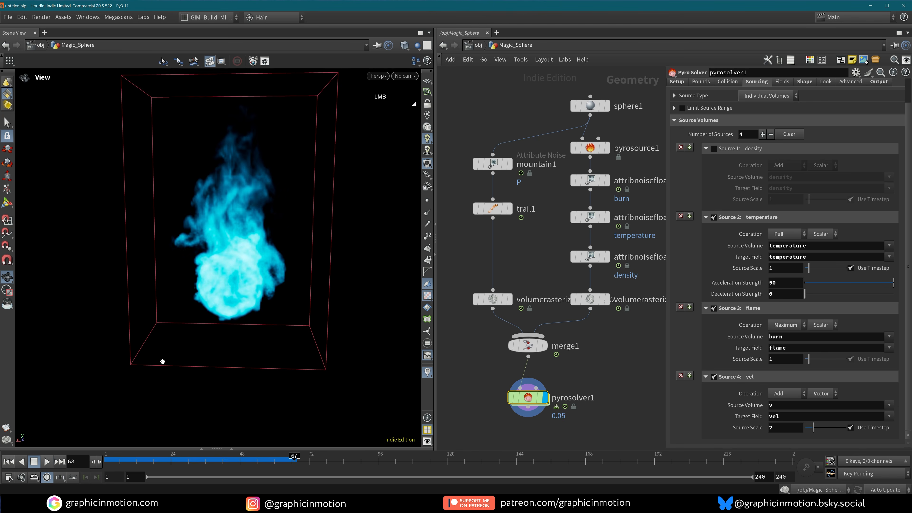
pyautogui.moveTo(163, 362); pyautogui.dragTo(236, 281)
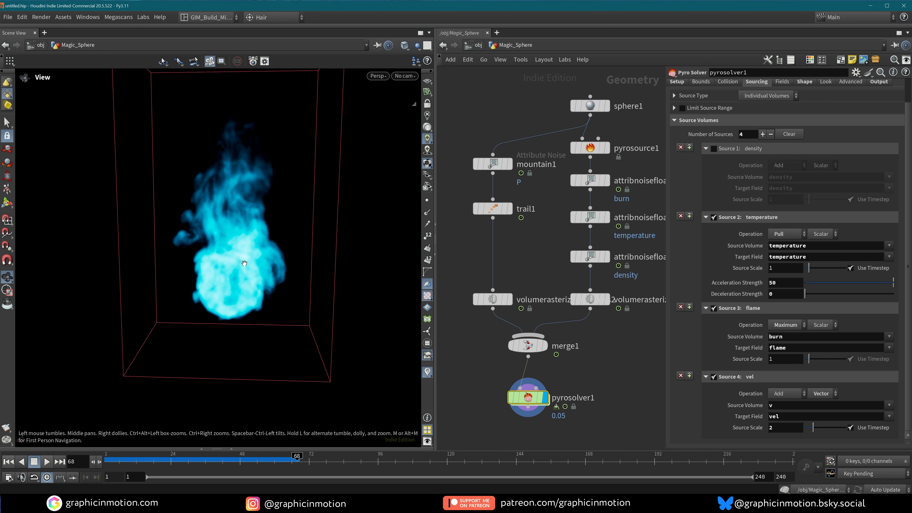
# Step: Move trail1 and mountain1 down to space out the velocity branch in the network
pyautogui.moveTo(586, 187)
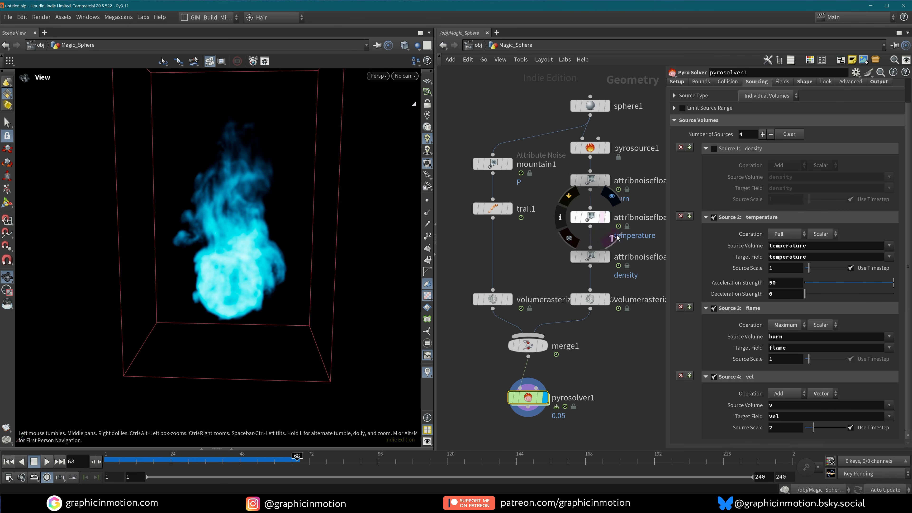
pyautogui.moveTo(496, 212)
pyautogui.moveTo(497, 211); pyautogui.dragTo(497, 252)
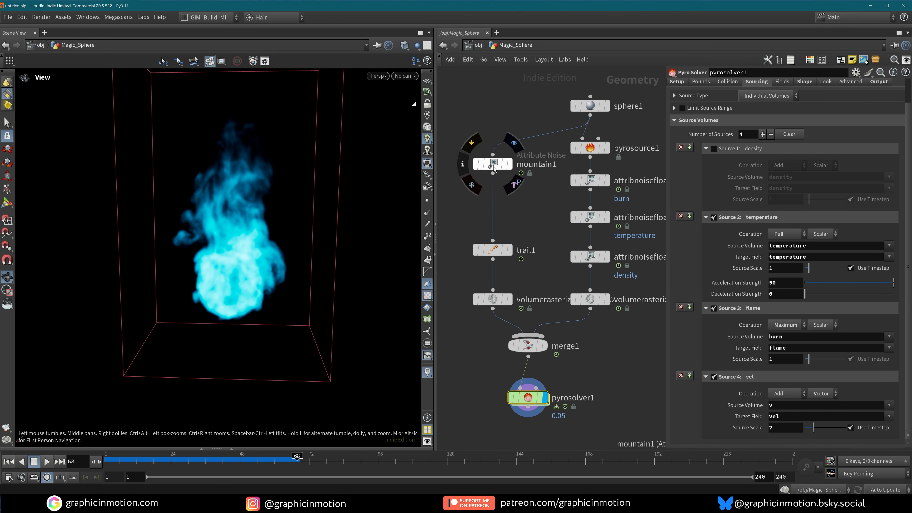
pyautogui.moveTo(491, 168); pyautogui.dragTo(491, 180)
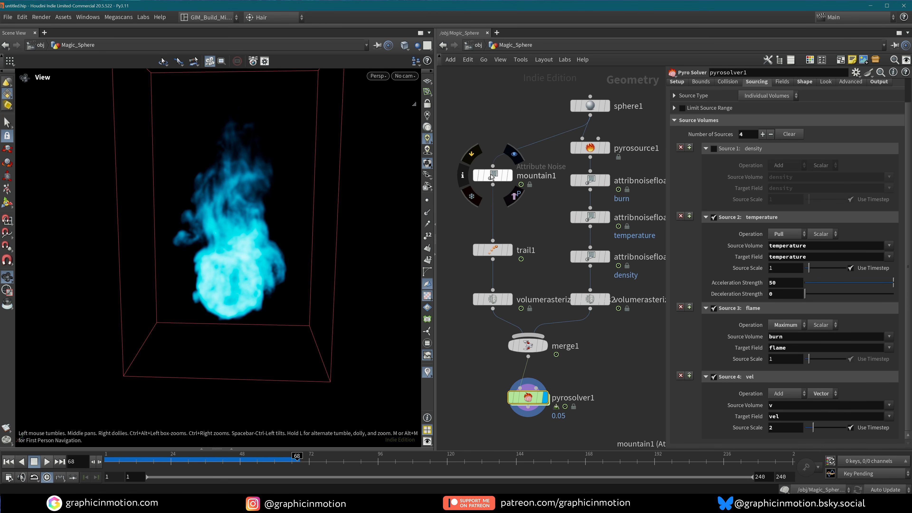
# Step: Copy mountain1's Element Scale and paste it as relative references into the Element Scale of attribnoisefloat1
pyautogui.click(492, 176)
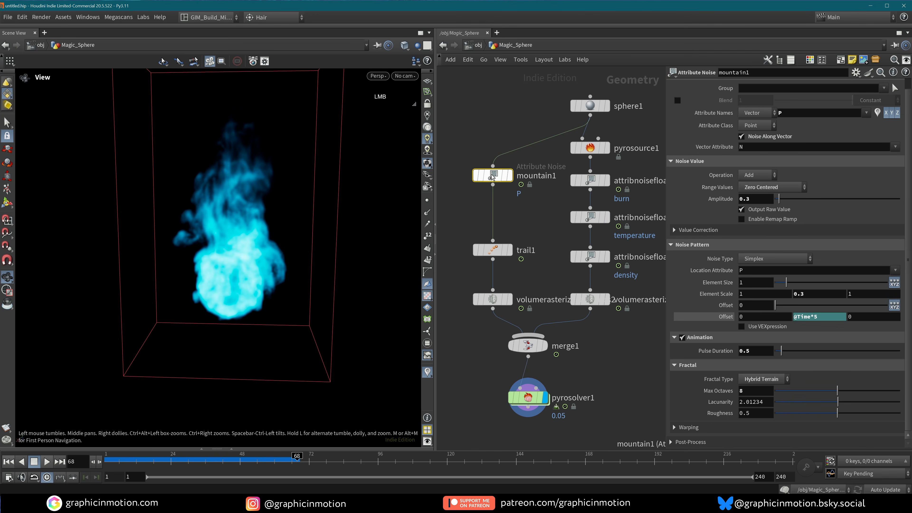
pyautogui.rightClick(715, 295)
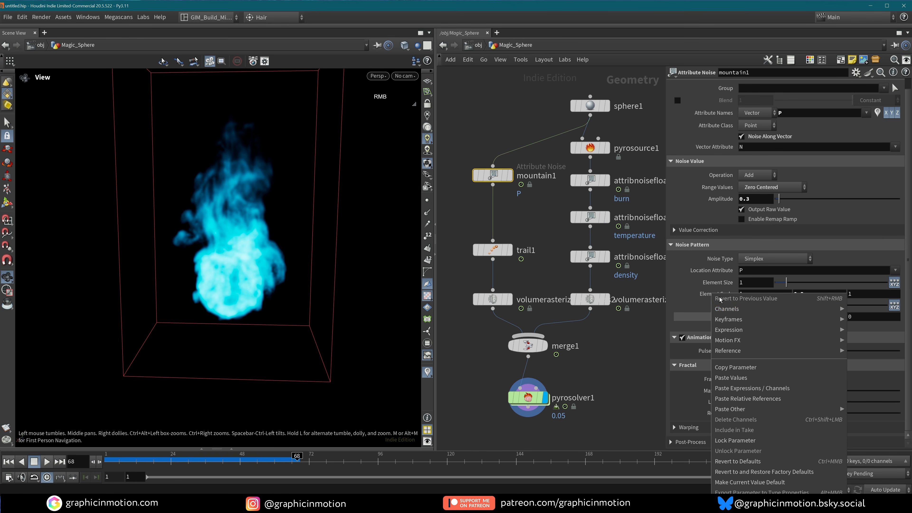
pyautogui.click(742, 367)
pyautogui.click(593, 183)
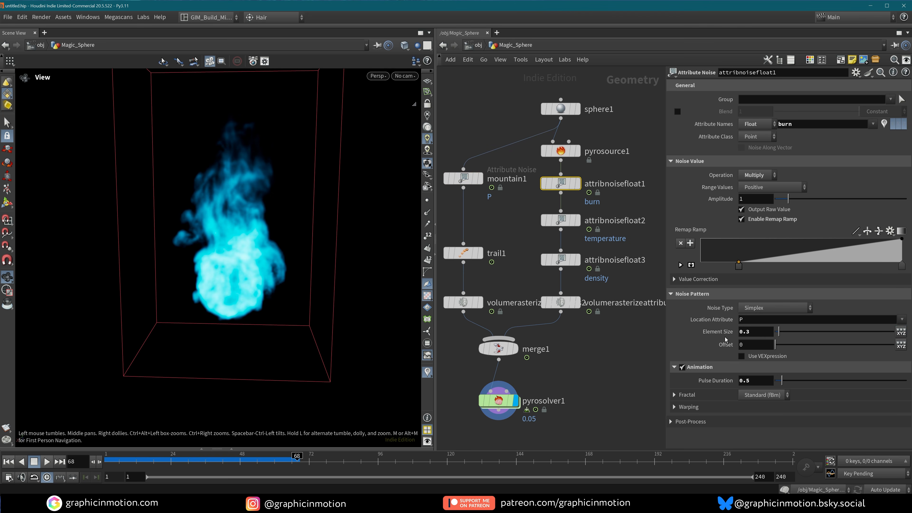
pyautogui.click(902, 332)
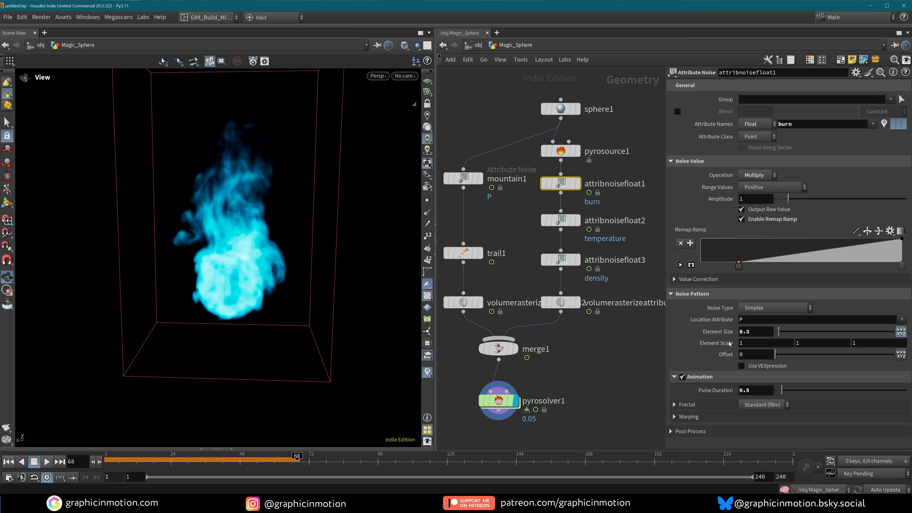
pyautogui.rightClick(717, 345)
pyautogui.click(759, 404)
# Step: Expose Element Scale on attribnoisefloat2 and link it to mountain1's Element Scale with relative references
pyautogui.click(561, 221)
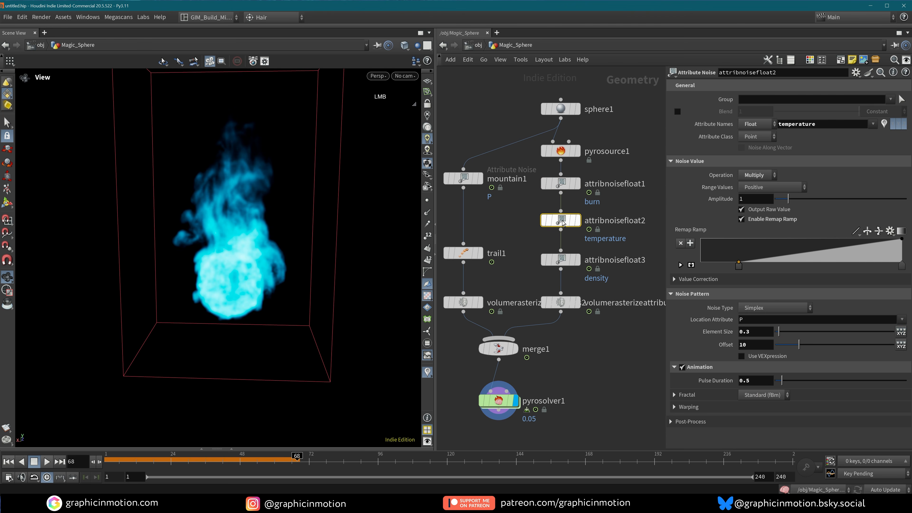
pyautogui.moveTo(775, 345); pyautogui.dragTo(806, 345)
pyautogui.click(902, 332)
pyautogui.rightClick(717, 343)
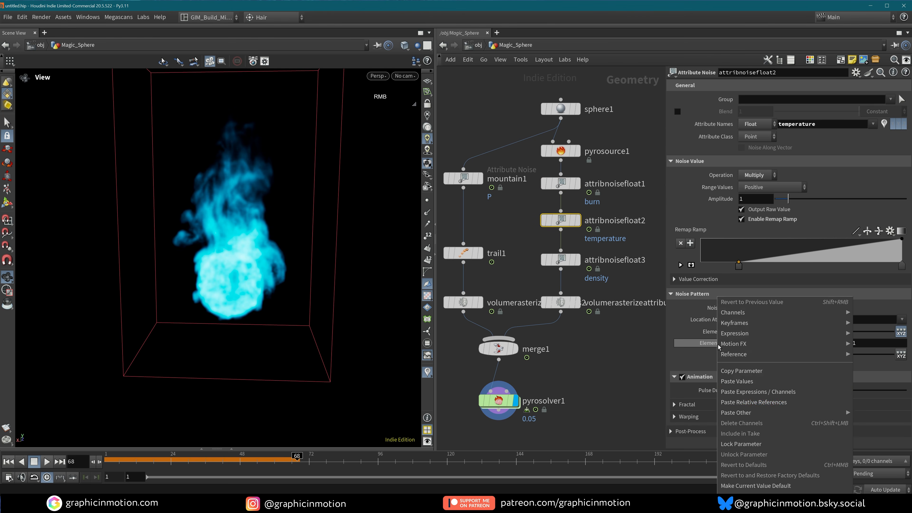
pyautogui.click(740, 404)
# Step: Link attribnoisefloat3's Element Scale to mountain1's with relative references, then display attribnoisefloat2
pyautogui.click(560, 259)
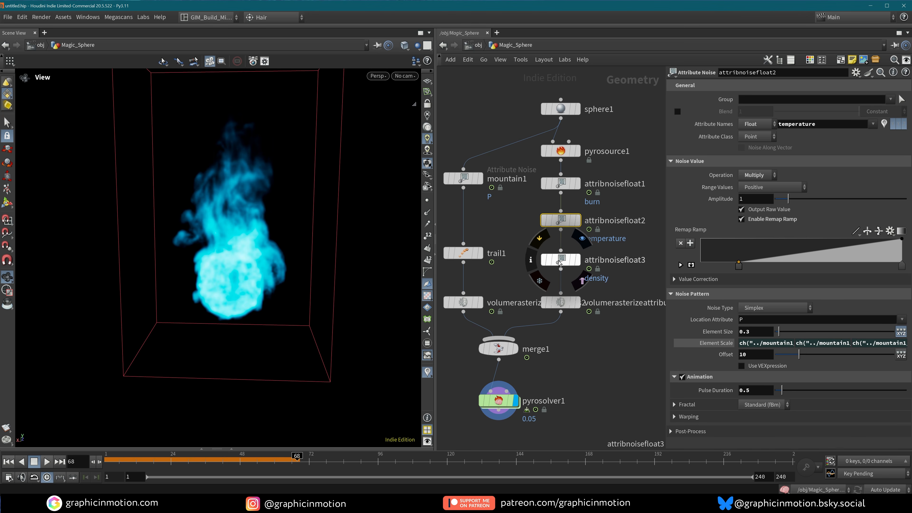
pyautogui.click(902, 331)
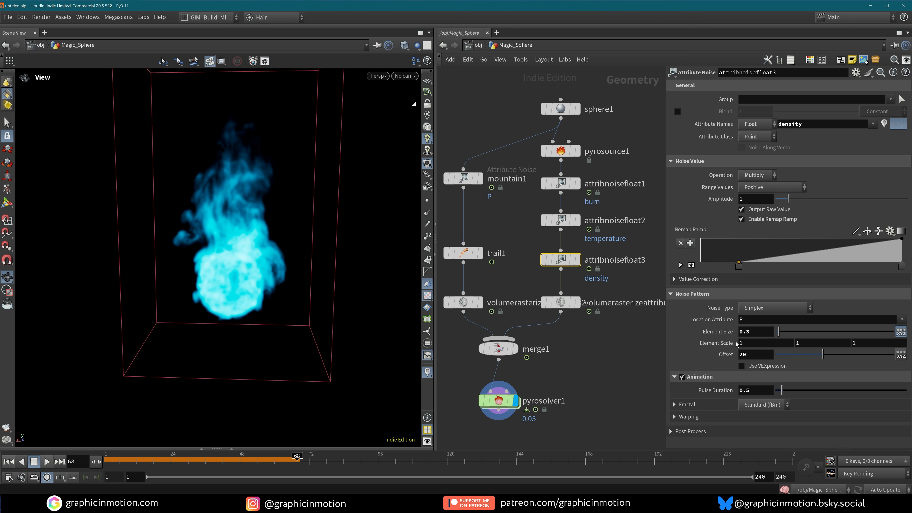
pyautogui.rightClick(717, 343)
pyautogui.click(753, 406)
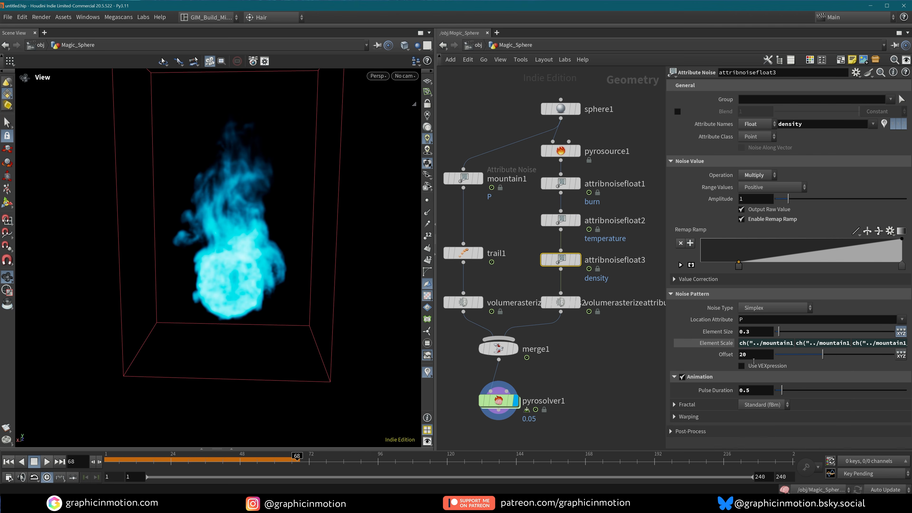
pyautogui.click(641, 337)
pyautogui.click(577, 220)
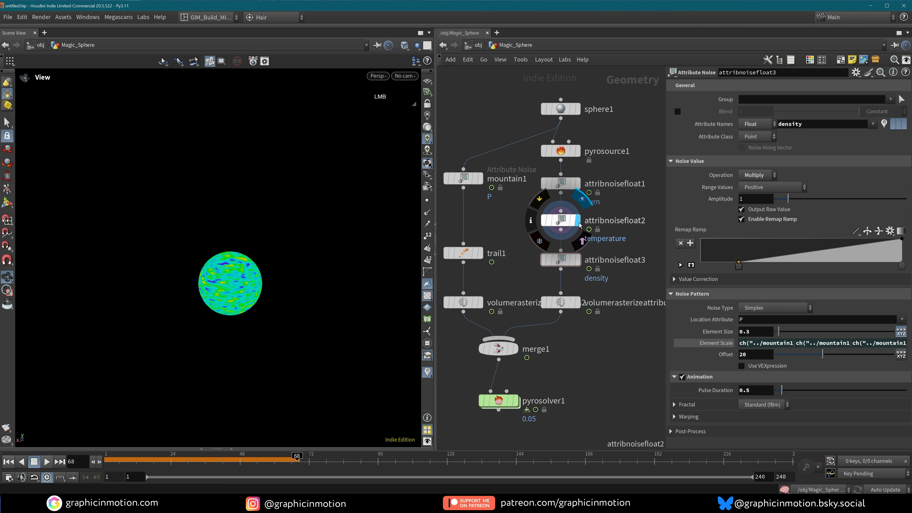
pyautogui.keyDown('alt'); pyautogui.moveTo(224, 286); pyautogui.dragTo(282, 278); pyautogui.keyUp('alt')
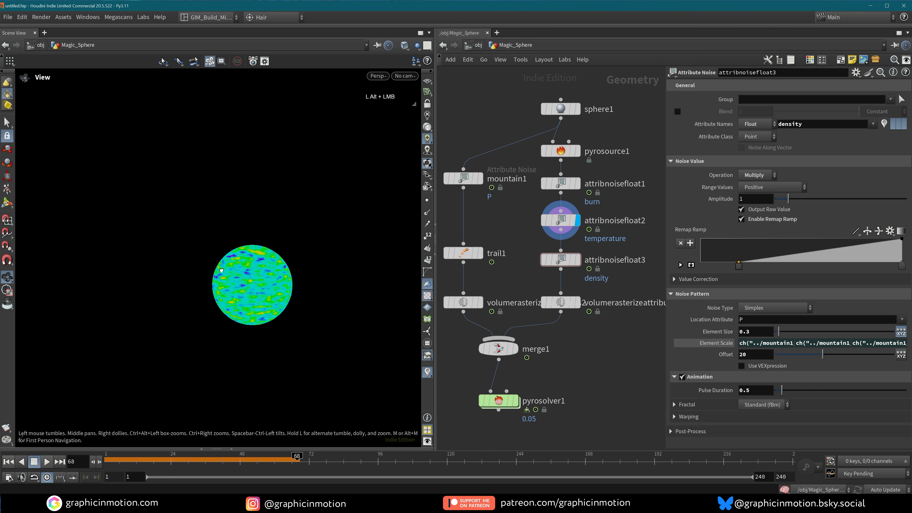
pyautogui.moveTo(785, 334); pyautogui.dragTo(769, 331)
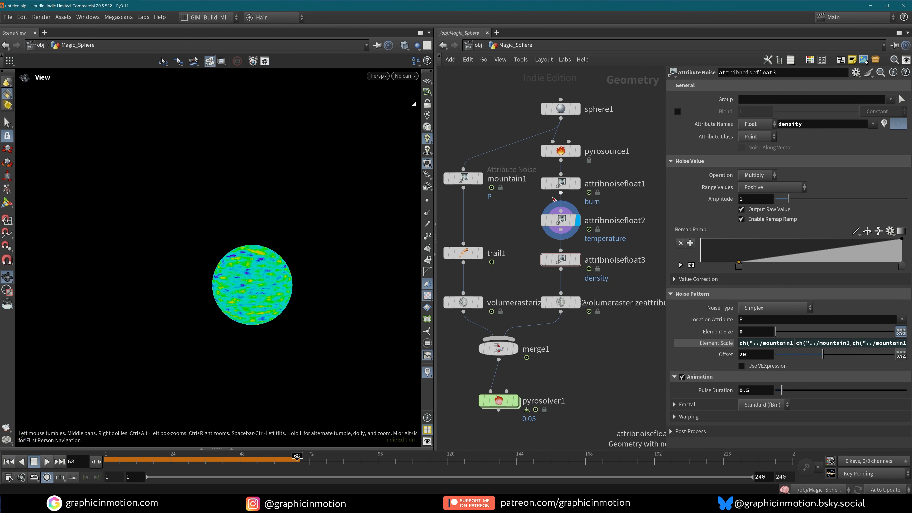
pyautogui.click(428, 372)
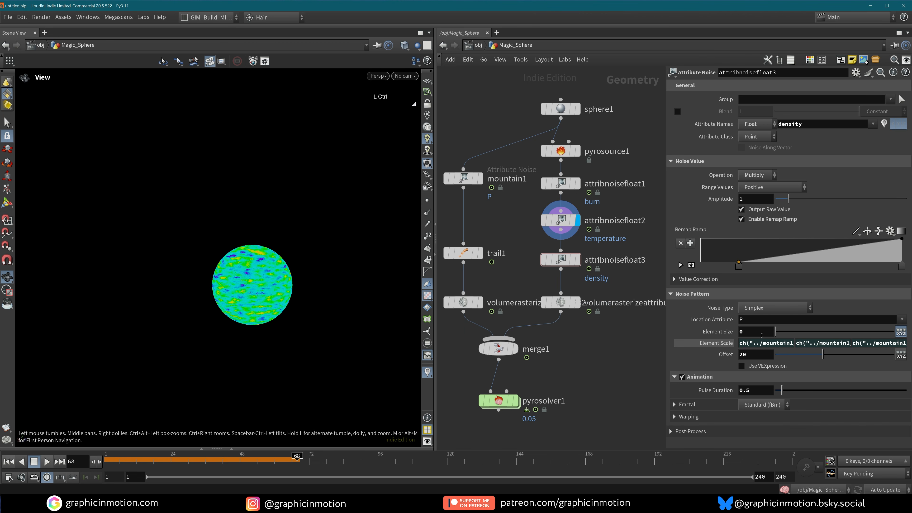
pyautogui.hotkey('ctrl', 'z')
# Step: Compare the viewport results of attribnoisefloat1, mountain1 and attribnoisefloat2 by displaying each node in turn
pyautogui.click(560, 183)
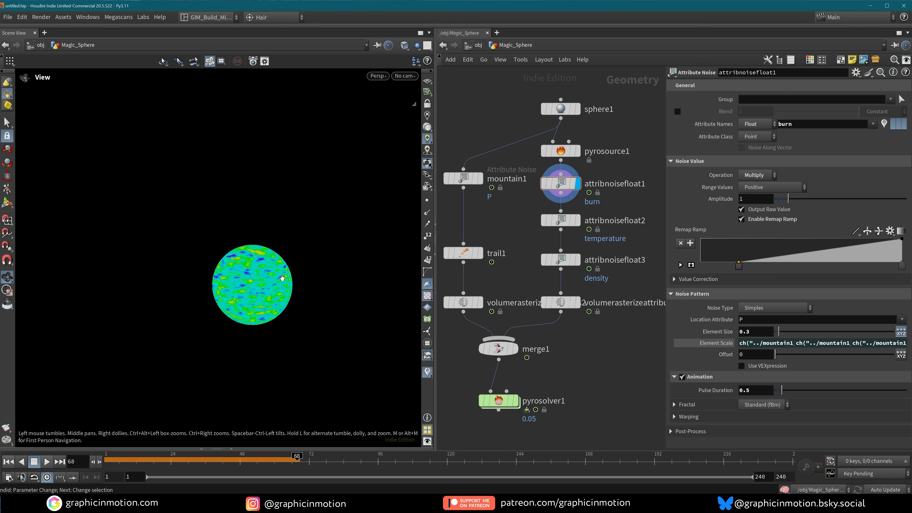
pyautogui.keyDown('alt'); pyautogui.moveTo(254, 291); pyautogui.dragTo(316, 266); pyautogui.keyUp('alt')
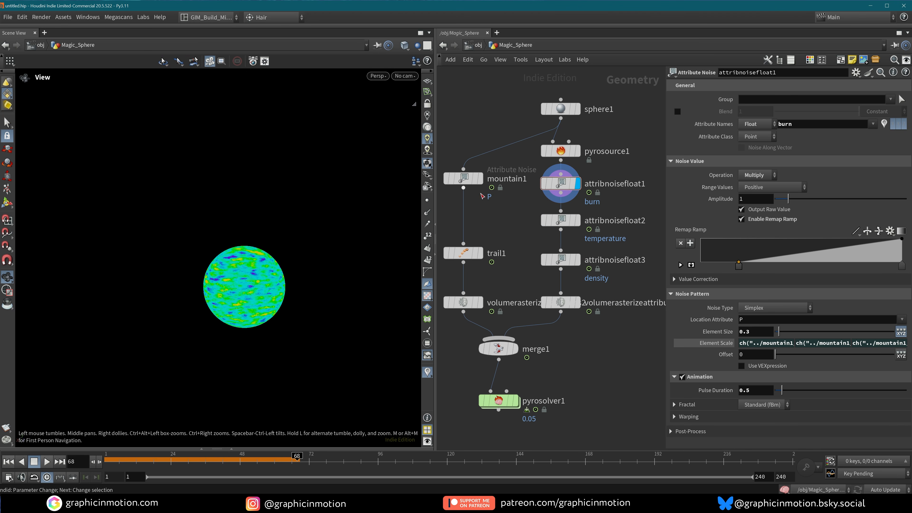
pyautogui.click(480, 178)
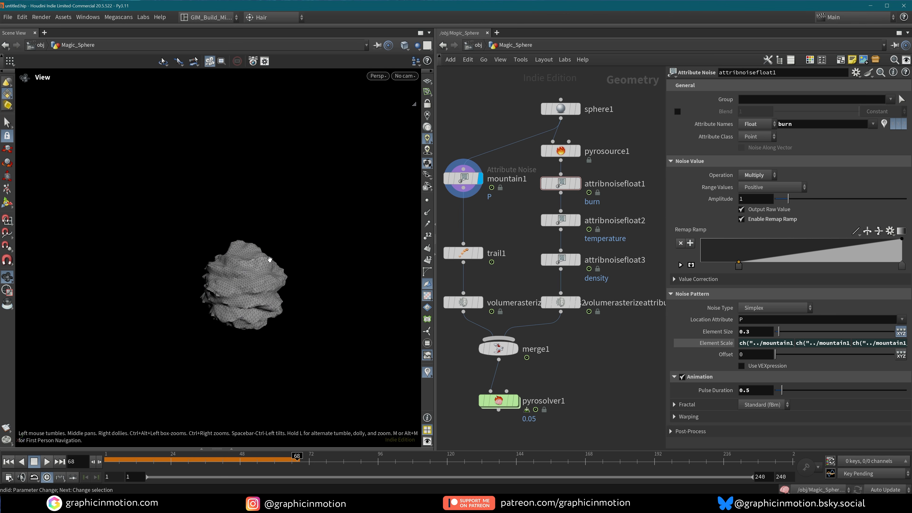
pyautogui.click(578, 220)
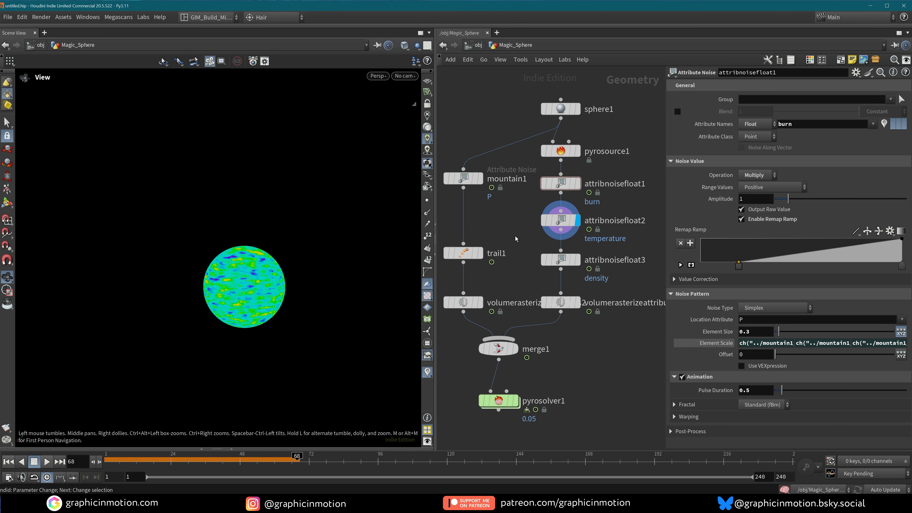
# Step: Display attribnoisefloat1 and expose its per-axis Offset values
pyautogui.click(465, 179)
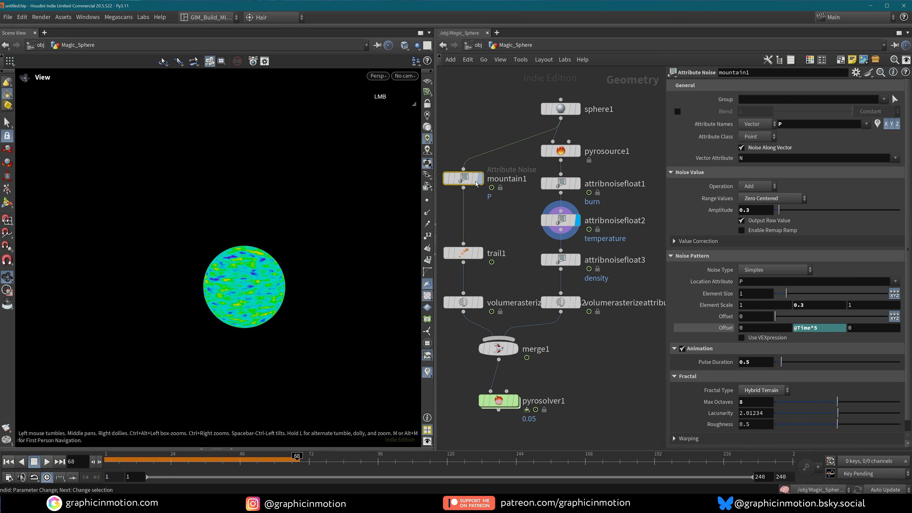
pyautogui.click(567, 186)
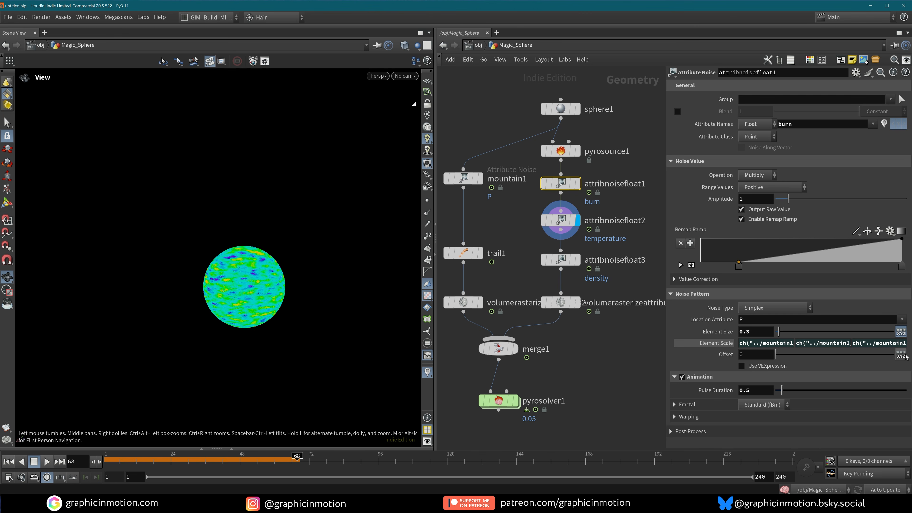
pyautogui.click(578, 184)
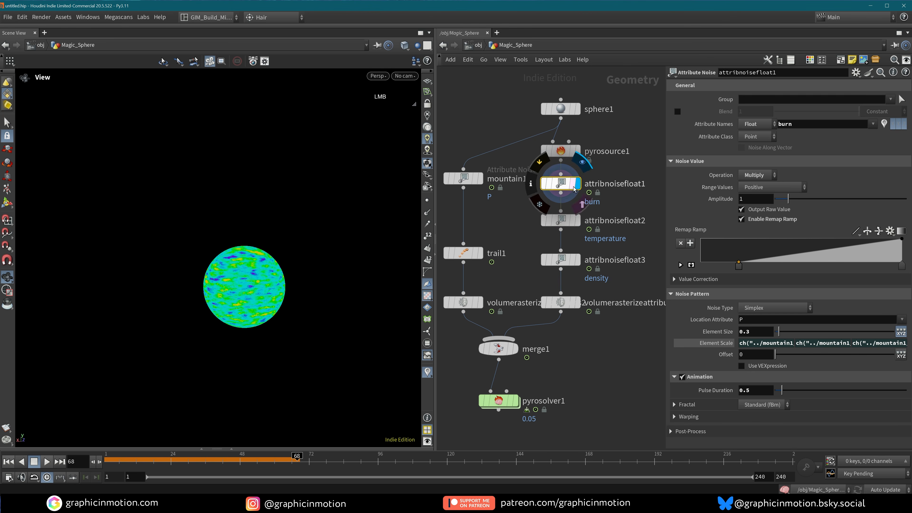
pyautogui.click(902, 355)
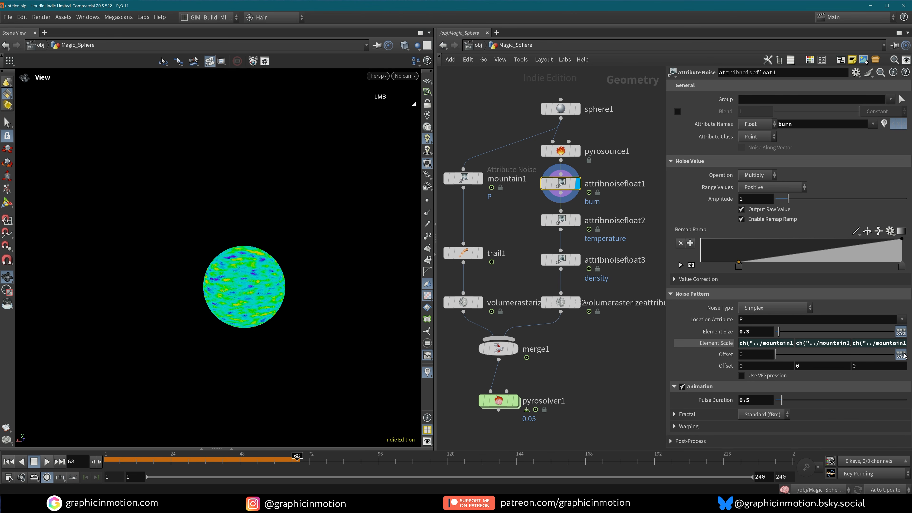
# Step: Copy mountain1's per-axis Offset and paste it as relative references into the per-axis Offset of attribnoisefloat1
pyautogui.click(481, 179)
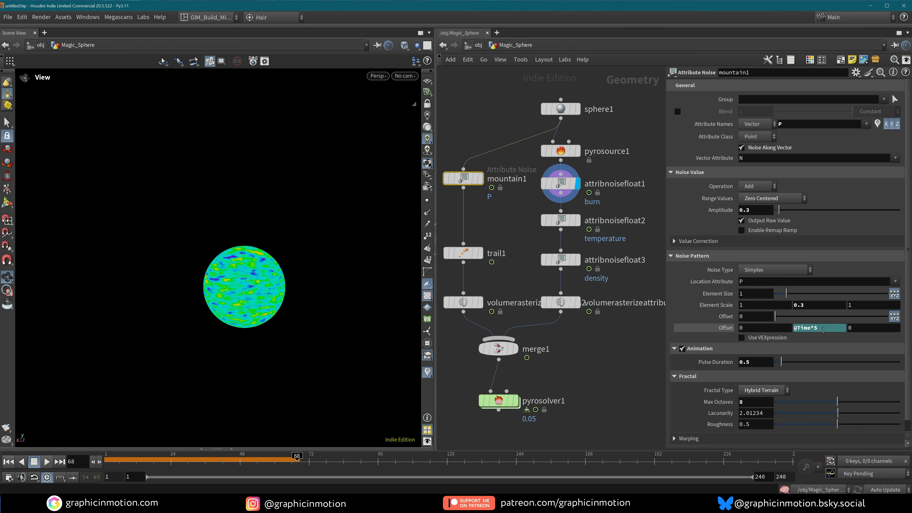
pyautogui.rightClick(722, 327)
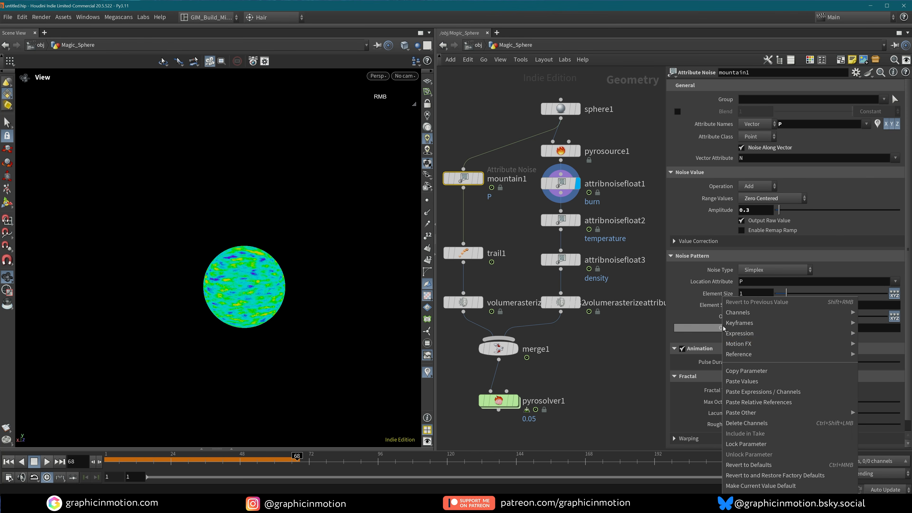
pyautogui.click(756, 372)
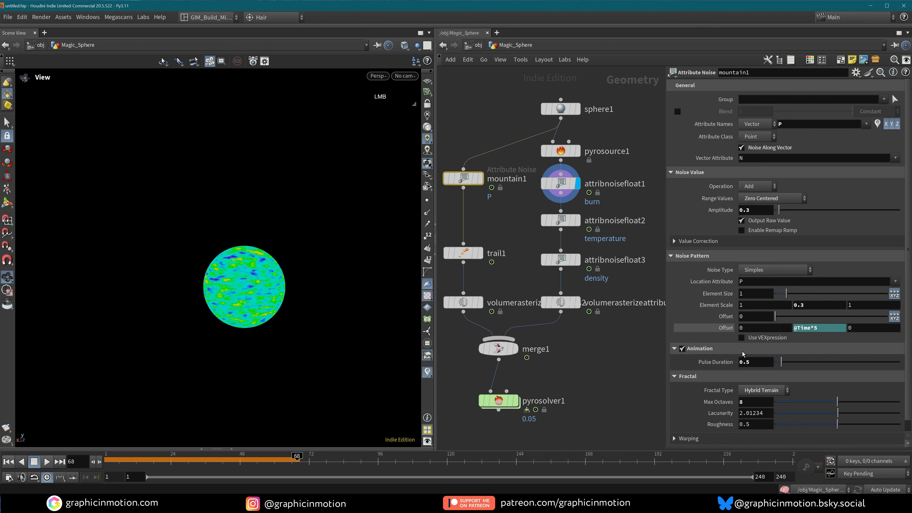
pyautogui.click(561, 183)
pyautogui.rightClick(720, 368)
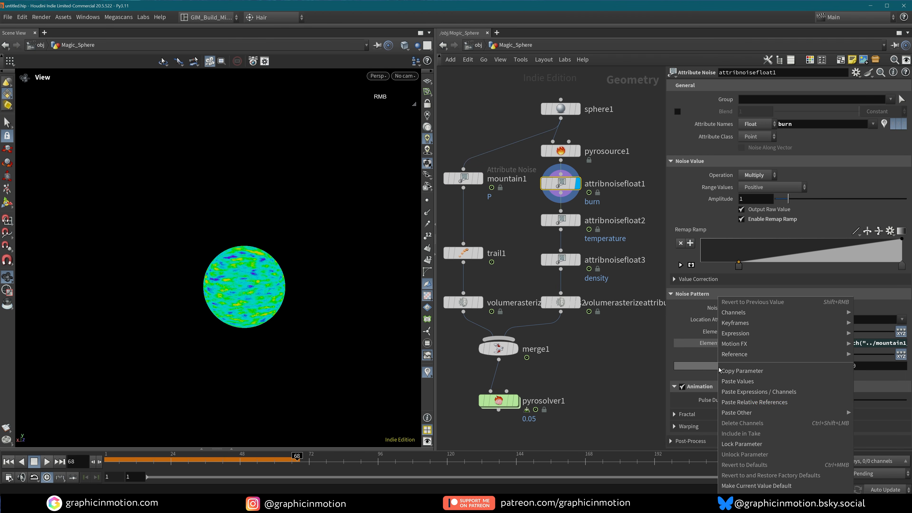
pyautogui.click(748, 405)
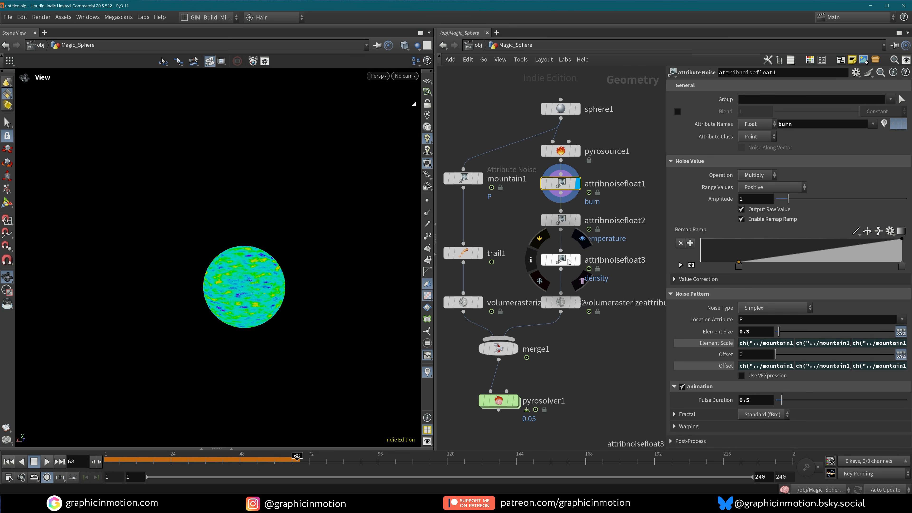
# Step: Expose the per-axis Offset on attribnoisefloat2 and link it to mountain1's Offset with relative references
pyautogui.click(561, 220)
pyautogui.rightClick(714, 355)
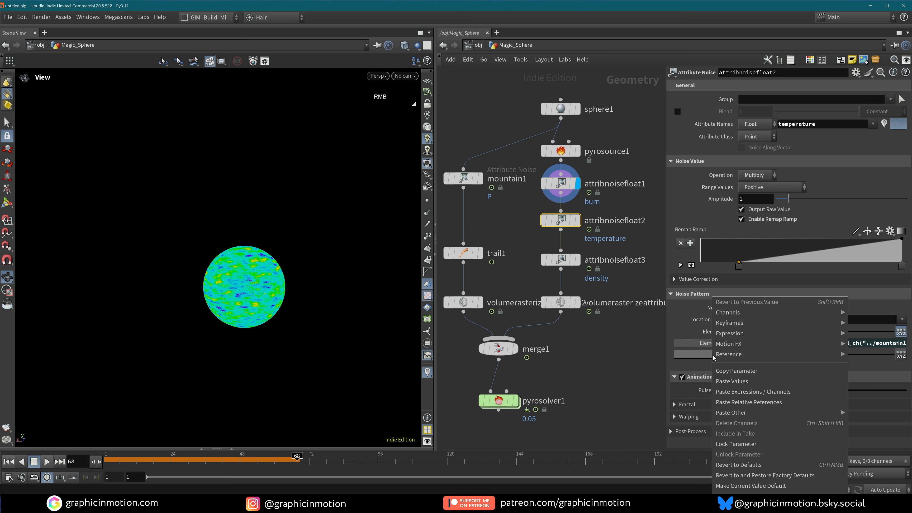
pyautogui.click(906, 375)
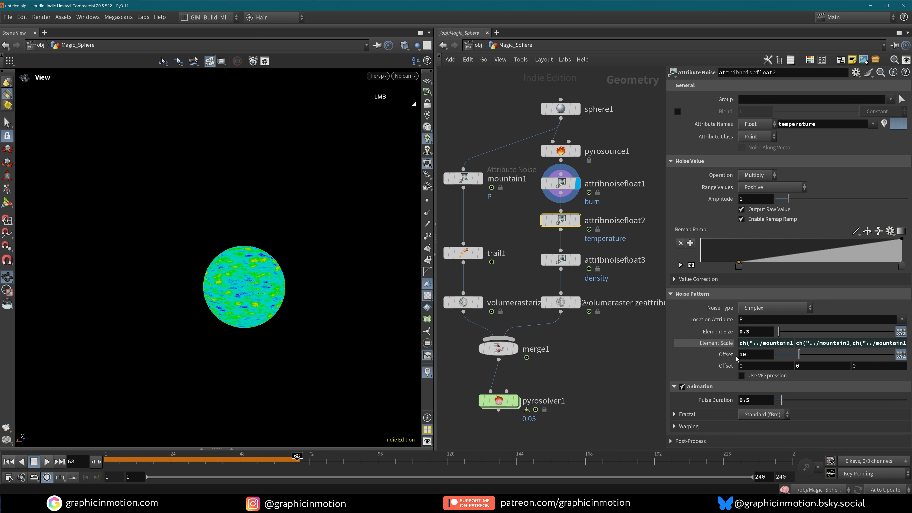
pyautogui.rightClick(731, 366)
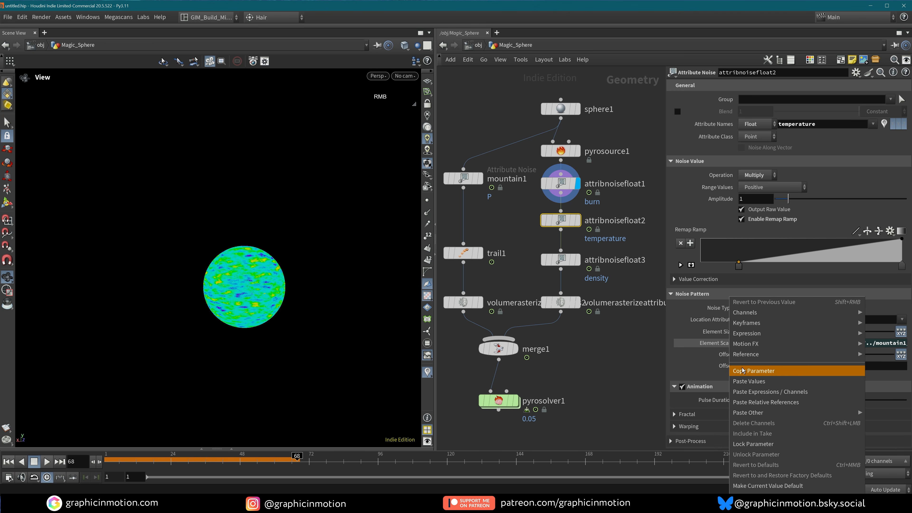
pyautogui.click(774, 403)
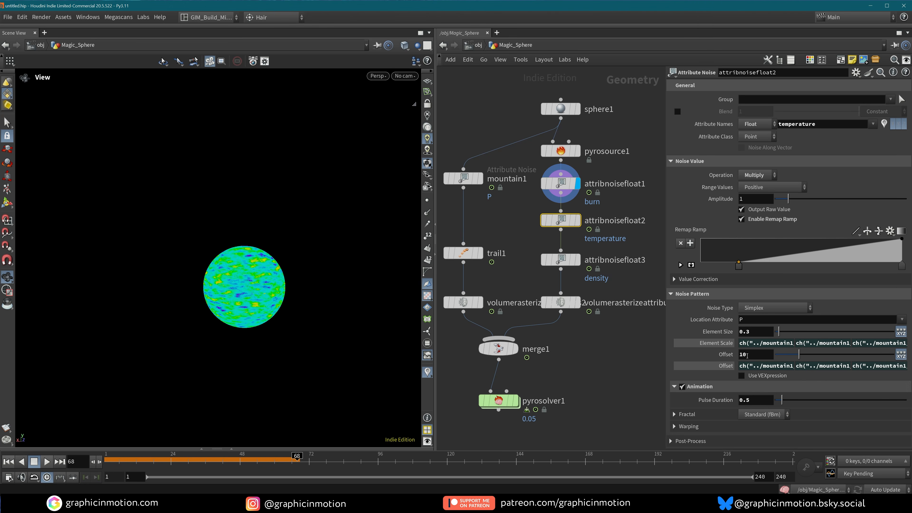
# Step: Expose attribnoisefloat3's per-axis Offset and paste mountain1's Offset into it as relative references
pyautogui.click(566, 261)
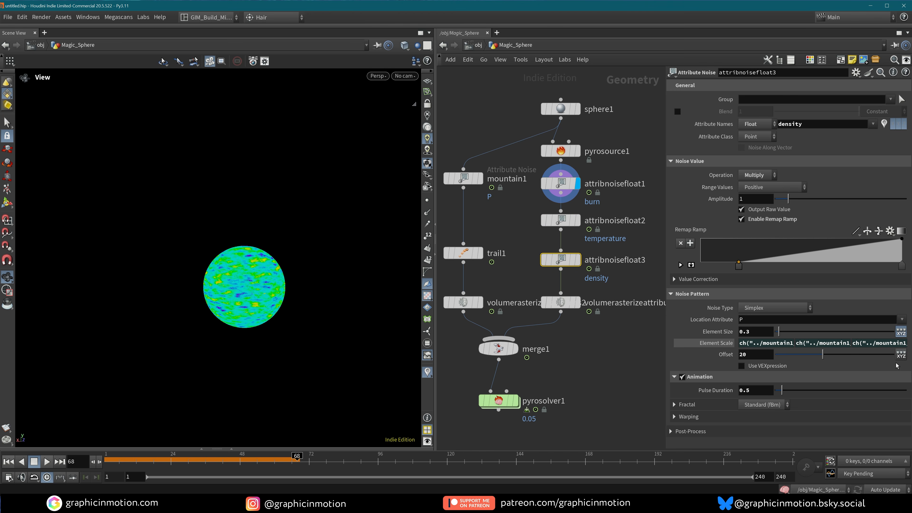
pyautogui.click(901, 355)
pyautogui.rightClick(728, 370)
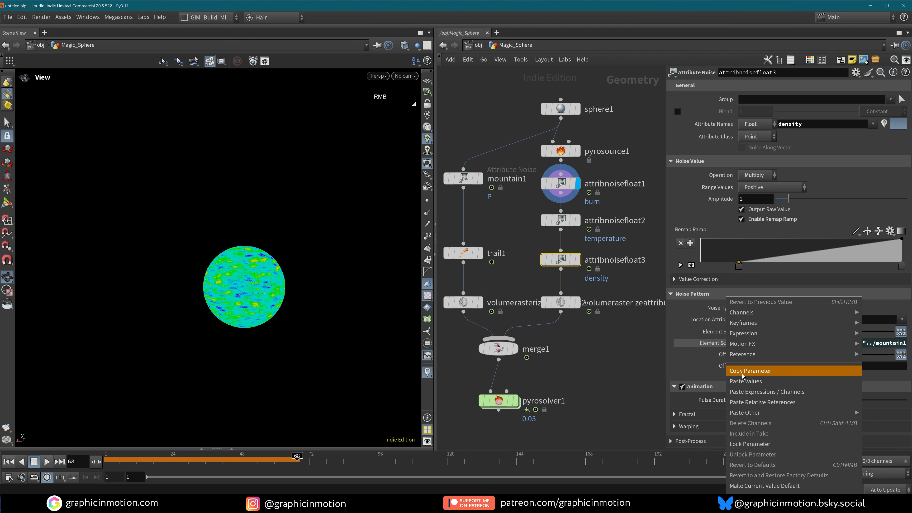
pyautogui.click(762, 403)
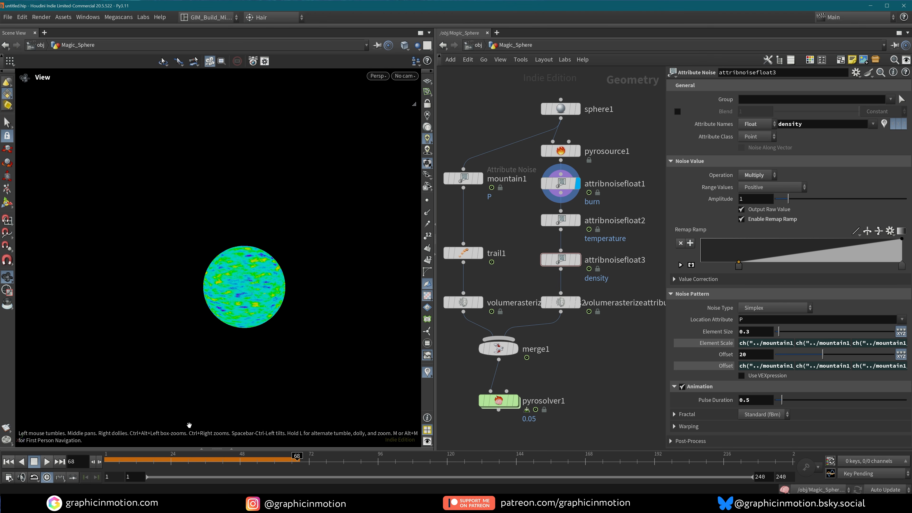
# Step: Return to the first frame, display pyrosolver1 and run the pyro simulation to about frame 80
pyautogui.click(9, 462)
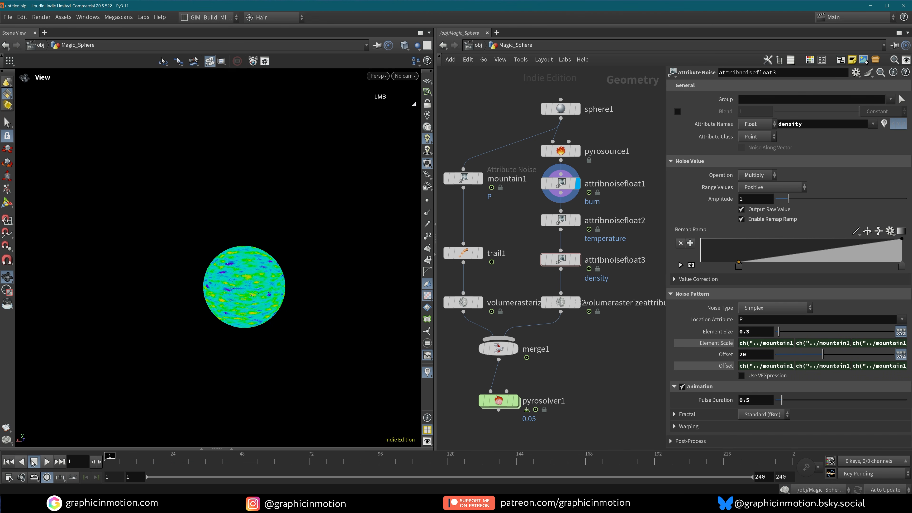
pyautogui.click(514, 403)
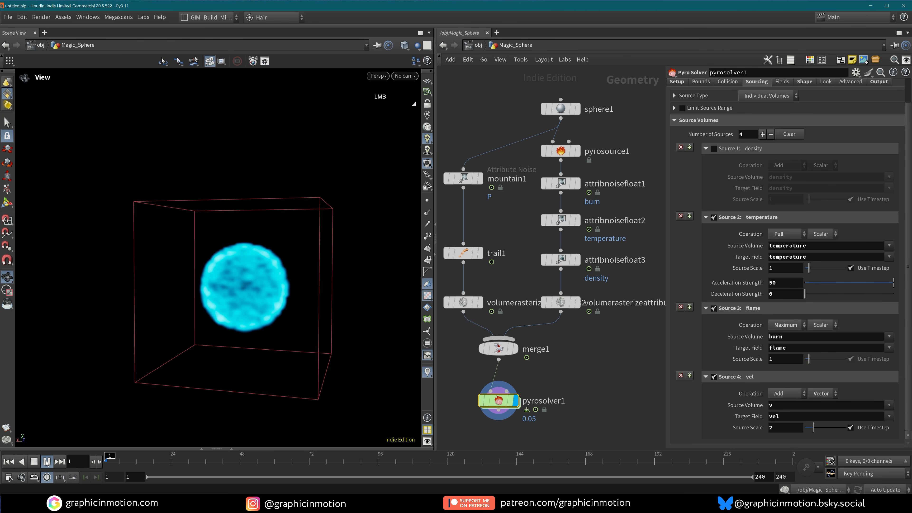
pyautogui.click(47, 462)
pyautogui.moveTo(171, 307); pyautogui.dragTo(237, 265)
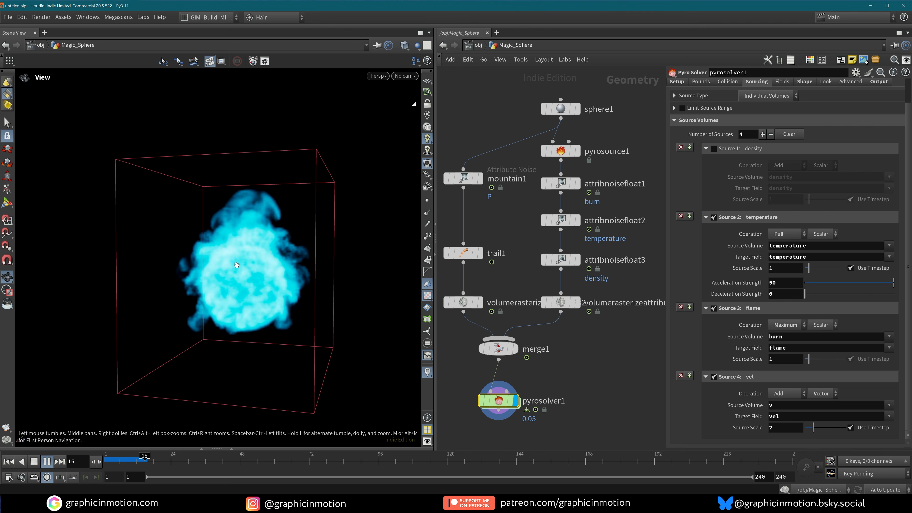
pyautogui.keyDown('alt'); pyautogui.moveTo(237, 296); pyautogui.dragTo(237, 296, button='right'); pyautogui.keyUp('alt')
pyautogui.moveTo(101, 421); pyautogui.dragTo(272, 296)
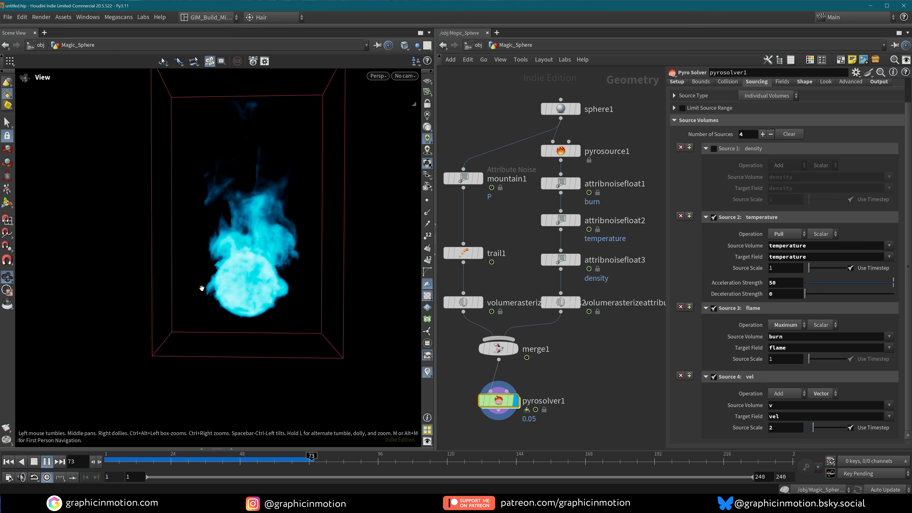
pyautogui.click(38, 464)
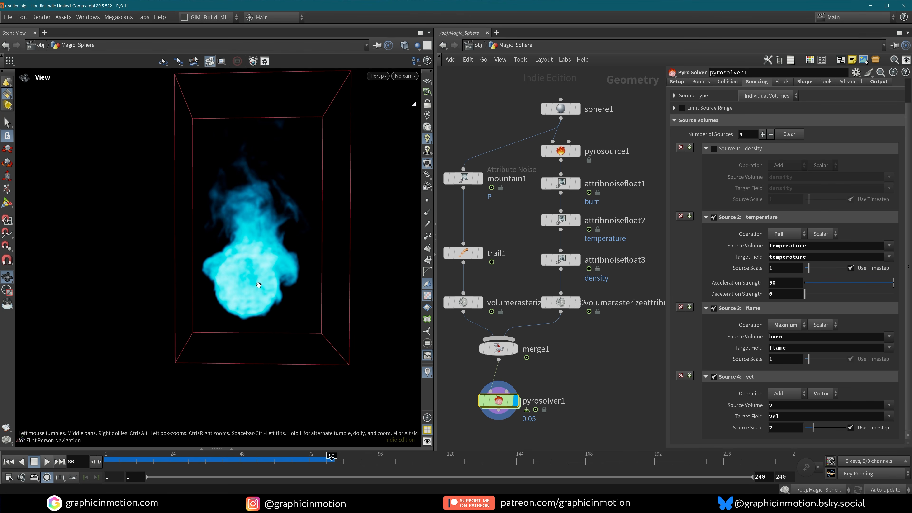
# Step: Replay the simulation from the start and examine the flame's shape and height around the sphere
pyautogui.keyDown('alt'); pyautogui.moveTo(259, 285); pyautogui.dragTo(230, 315); pyautogui.keyUp('alt')
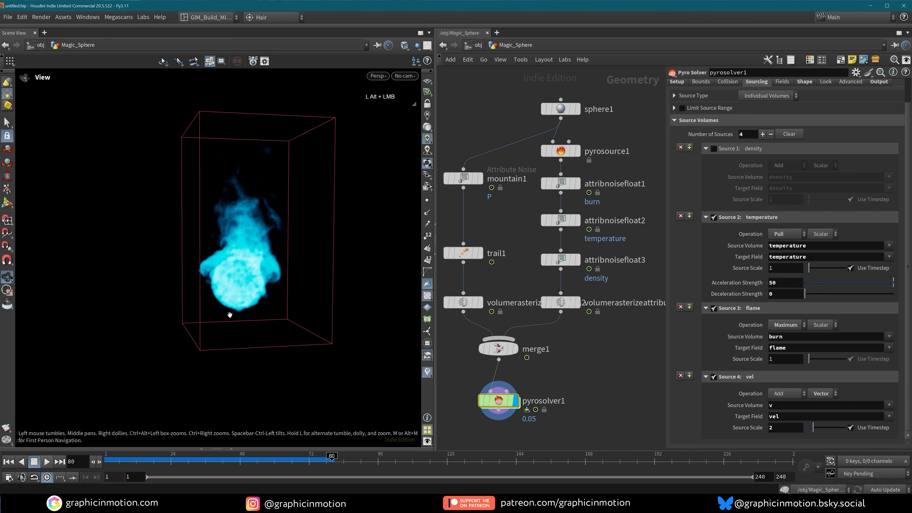
pyautogui.click(14, 464)
pyautogui.click(47, 462)
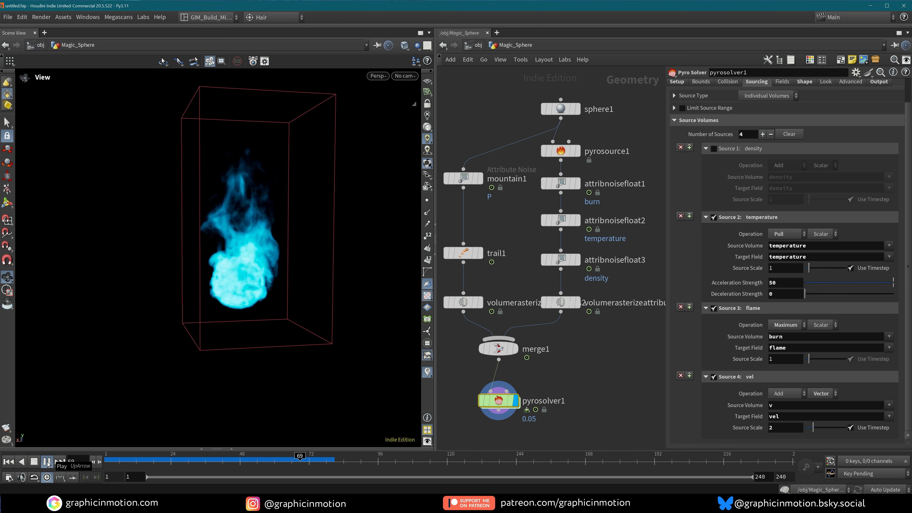
pyautogui.click(47, 462)
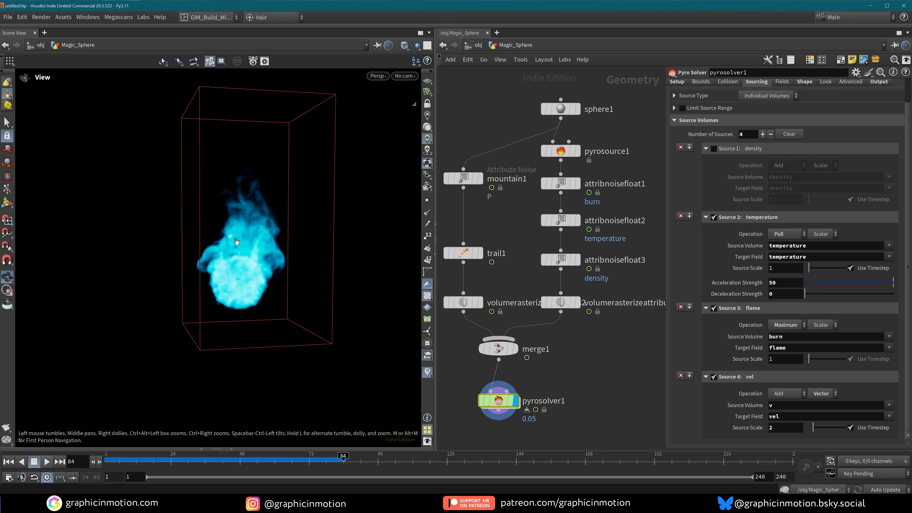
pyautogui.keyDown('alt'); pyautogui.moveTo(235, 255); pyautogui.dragTo(250, 205); pyautogui.keyUp('alt')
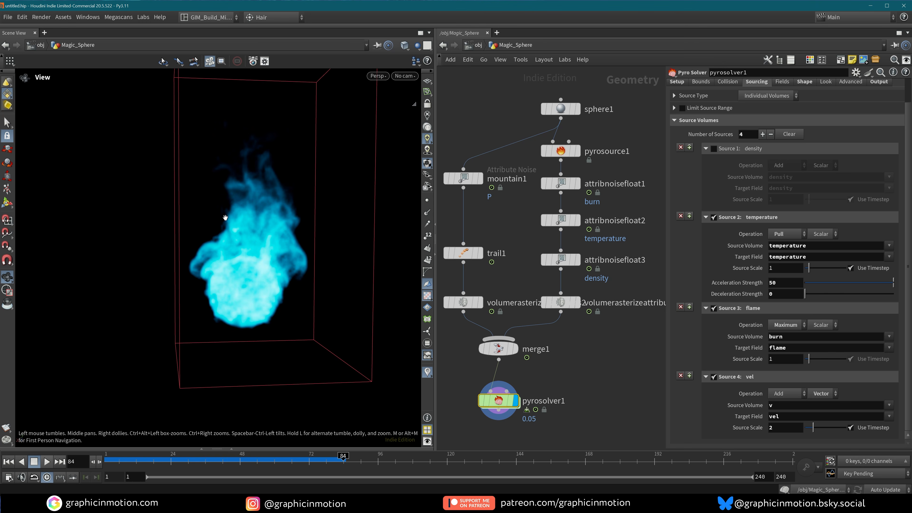
# Step: Set the Flame Lifespan of pyrosolver1 to 1.5
pyautogui.click(783, 82)
pyautogui.click(674, 203)
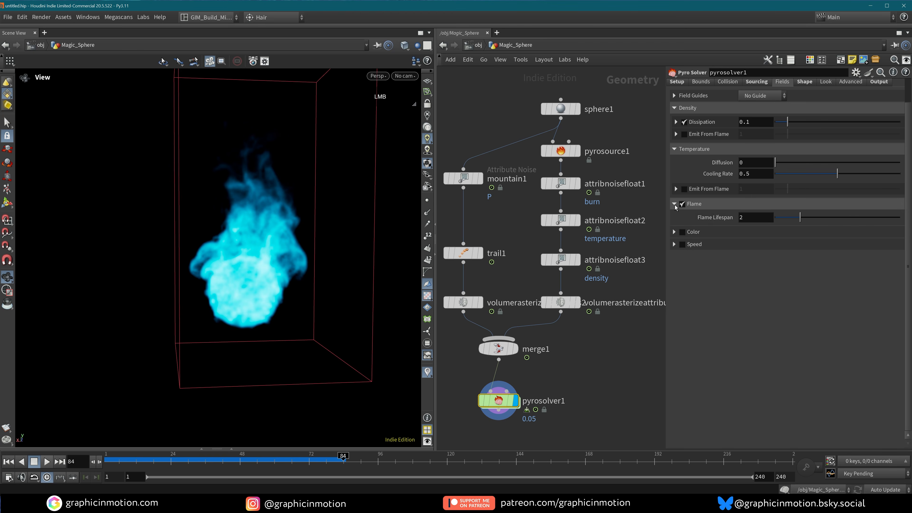
pyautogui.click(744, 218)
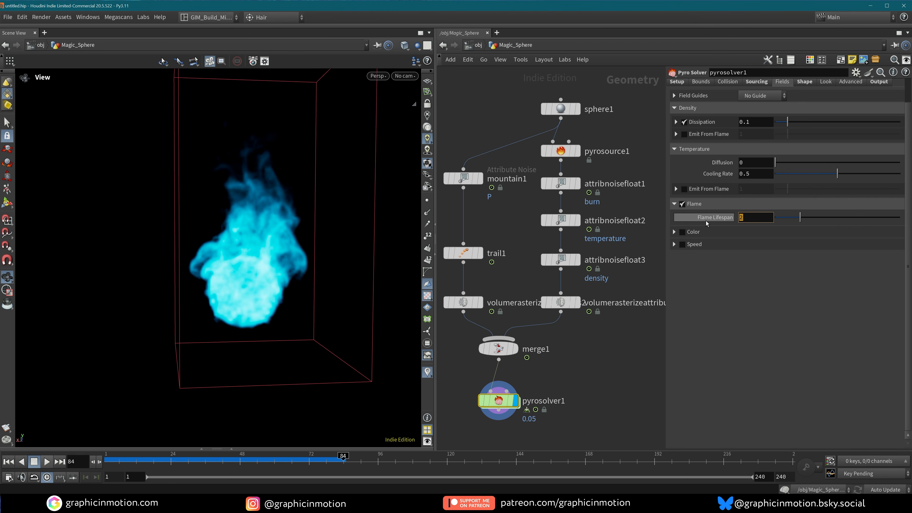
pyautogui.write('1.5')
pyautogui.press('Return')
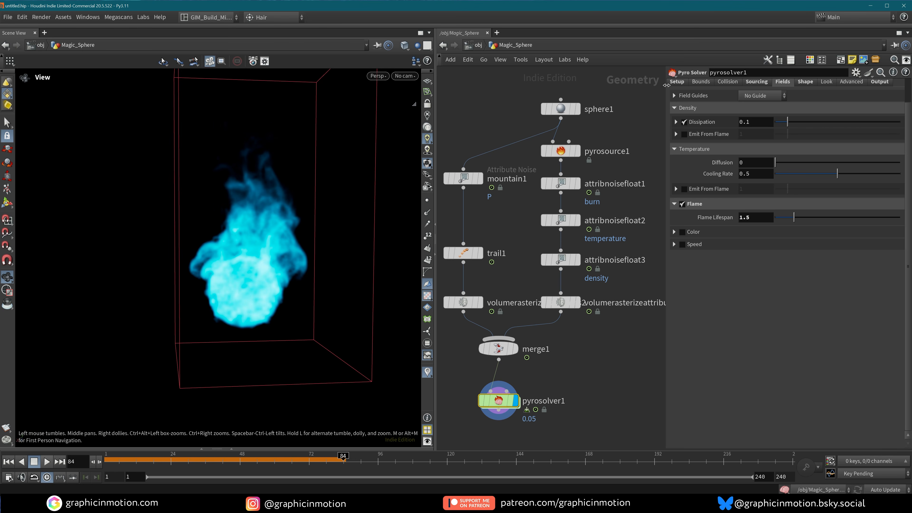
# Step: Enable the density source volume on pyrosolver1 and rerun the simulation from the first frame to about frame 38
pyautogui.click(756, 82)
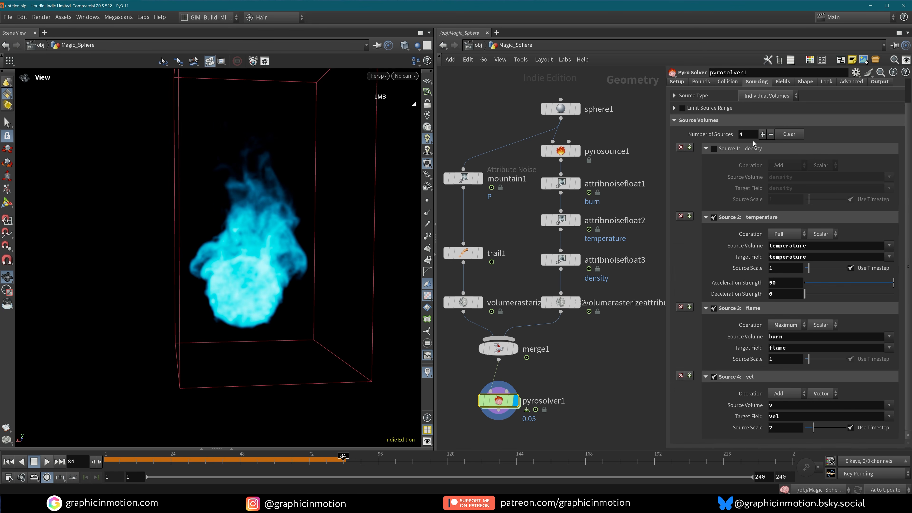
pyautogui.scroll(2, 750, 258)
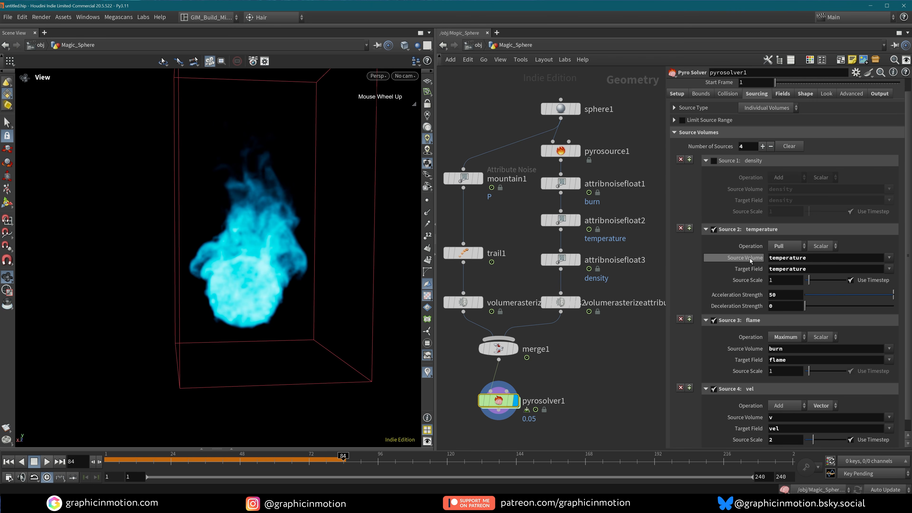
pyautogui.click(715, 173)
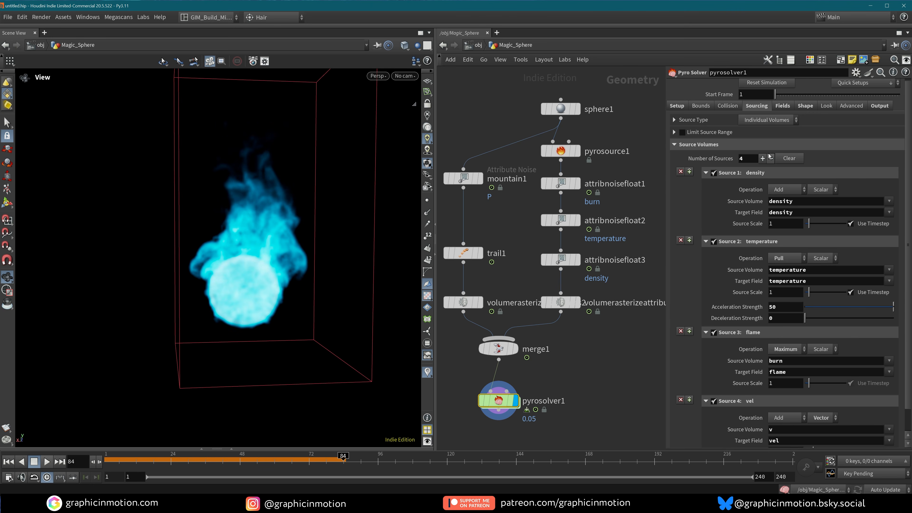
pyautogui.click(13, 463)
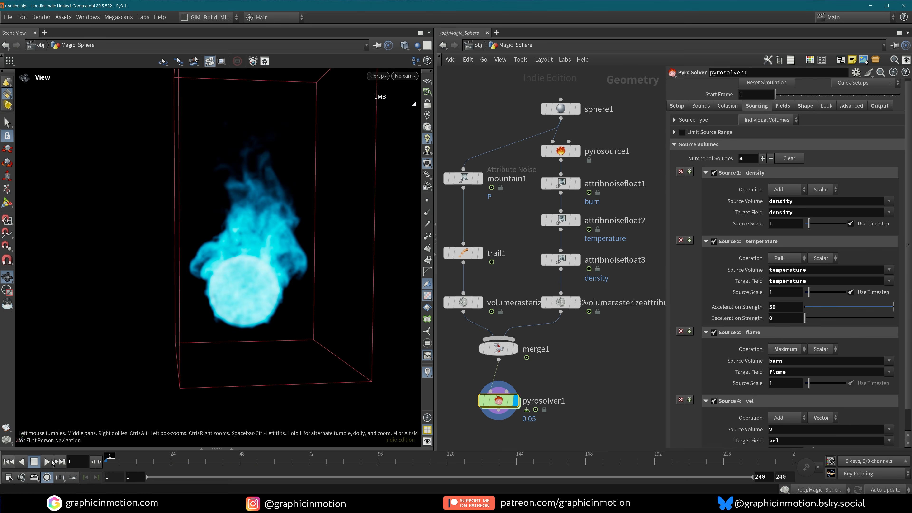
pyautogui.click(48, 462)
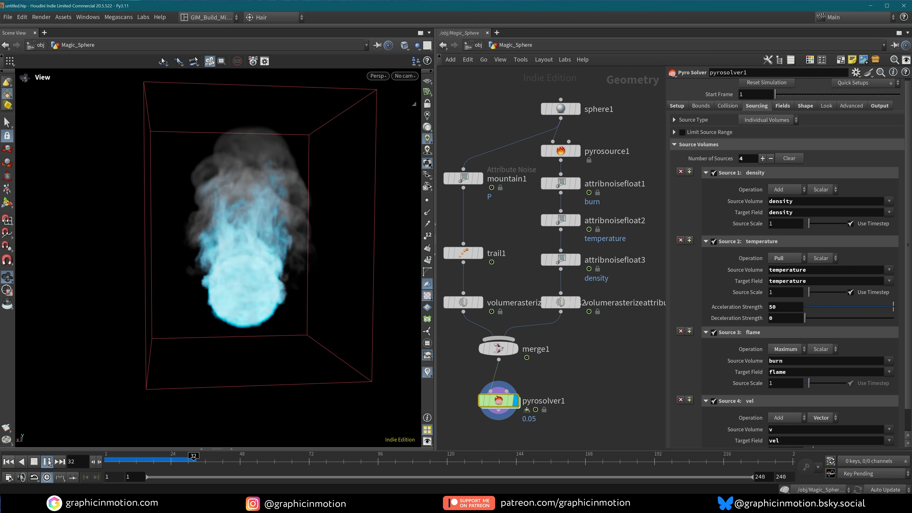
pyautogui.click(47, 462)
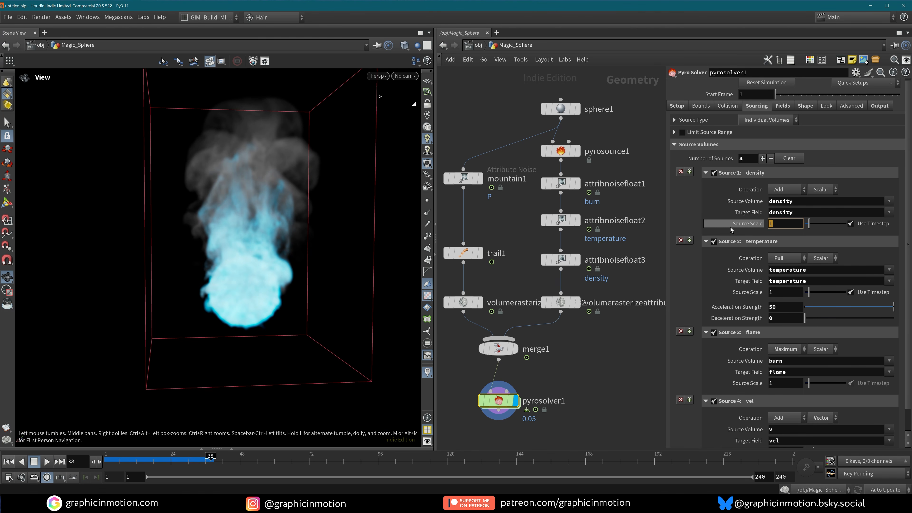
# Step: Set the density source's Source Scale to 0.5 and the density Dissipation to 0.15 on pyrosolver1
pyautogui.write('0.5')
pyautogui.press('Return')
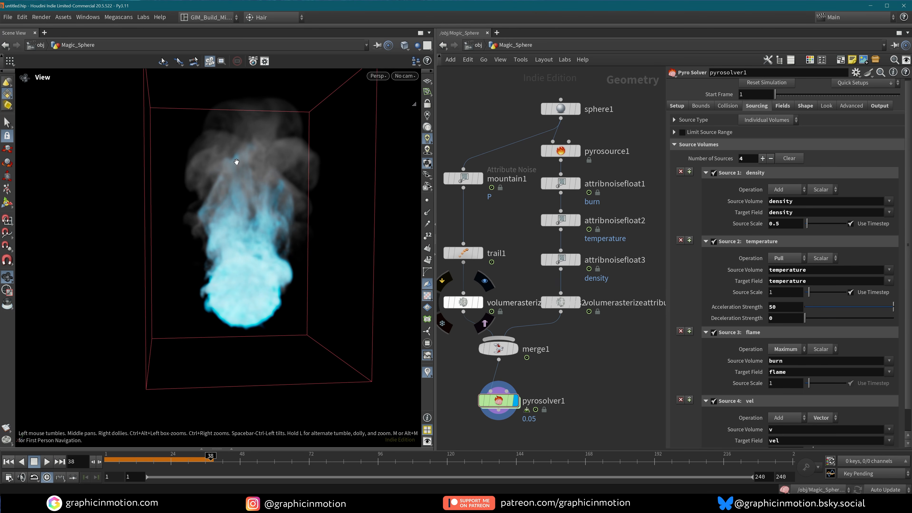
pyautogui.click(783, 106)
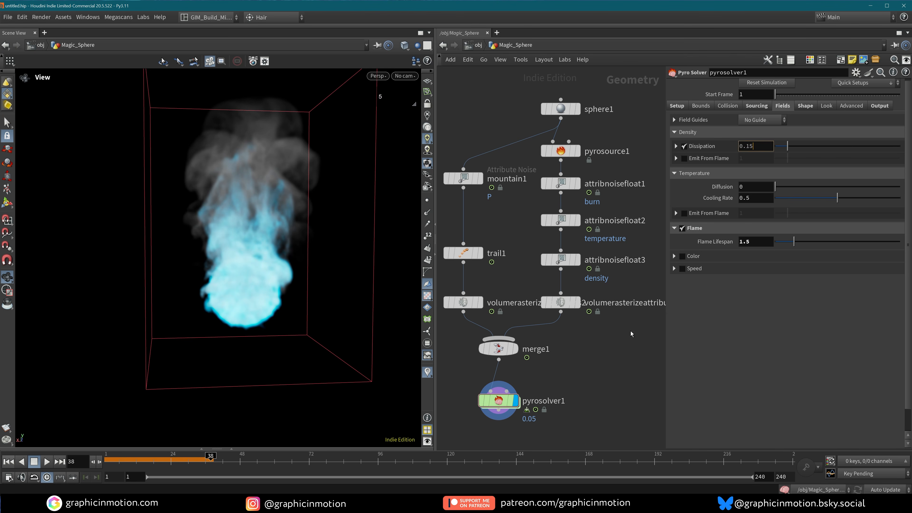
pyautogui.press('Return')
# Step: Replay the simulation from the first frame to about frame 44 and examine the smoke above the flames
pyautogui.click(41, 463)
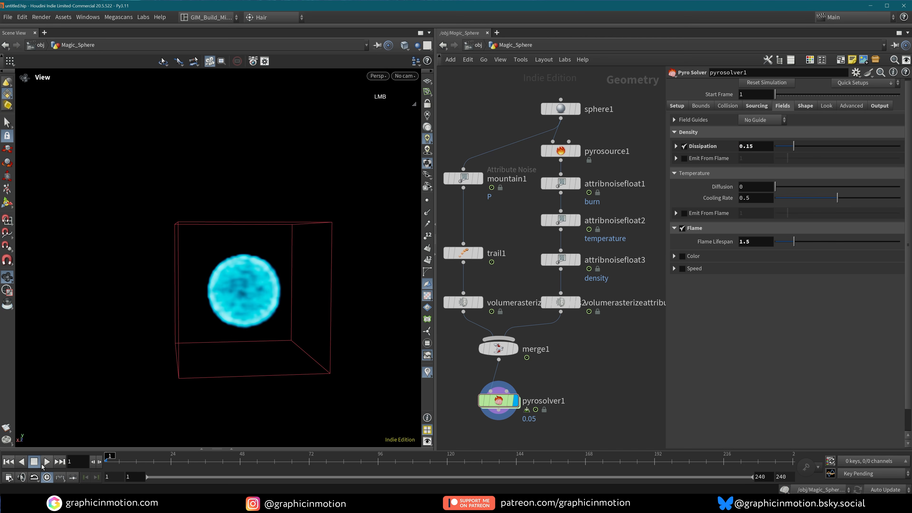
pyautogui.click(49, 465)
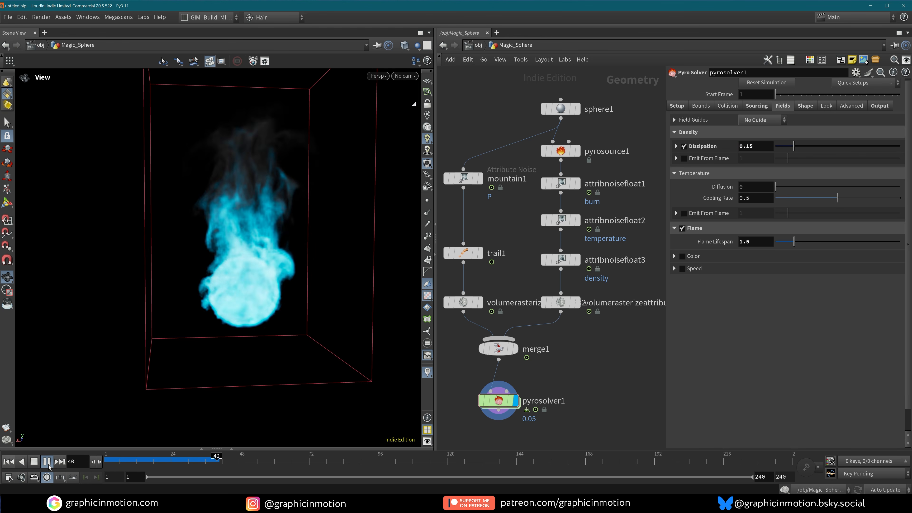
pyautogui.click(47, 461)
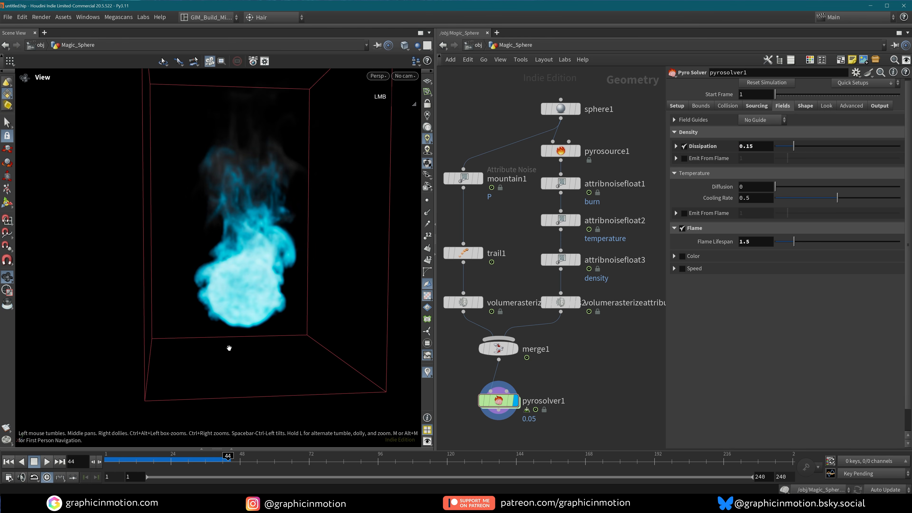
# Step: Try the density Emit From Flame option on the Pyro Solver, replay the simulation from frame 1, and disable the option again
pyautogui.click(684, 158)
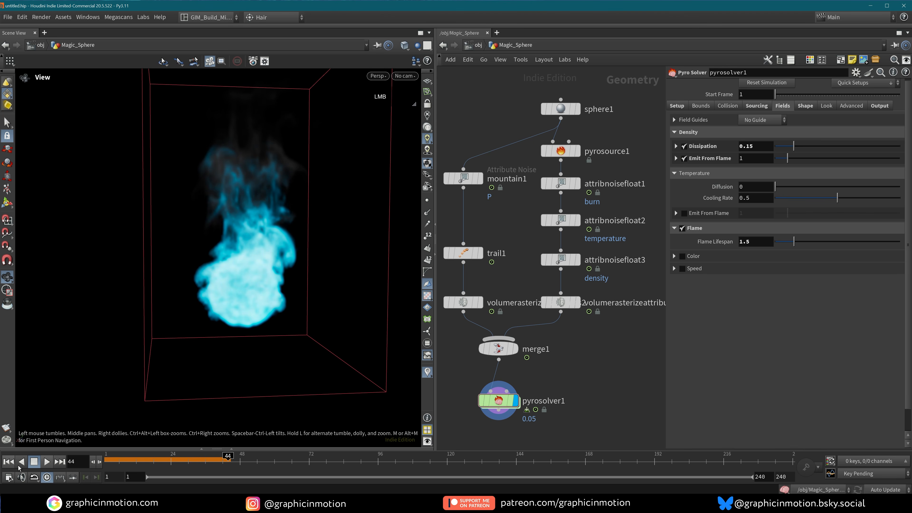
pyautogui.hotkey('ctrl', 'Up')
pyautogui.click(46, 462)
pyautogui.moveTo(239, 312); pyautogui.dragTo(236, 159)
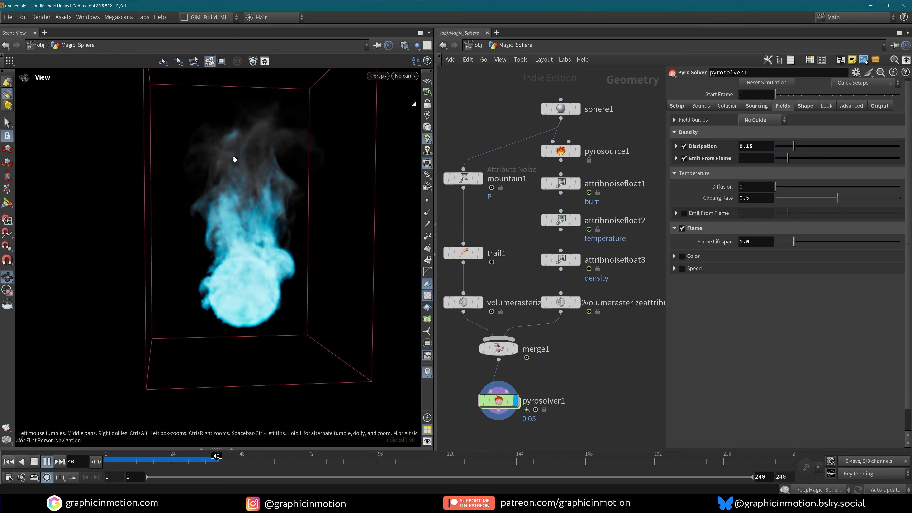
pyautogui.click(36, 462)
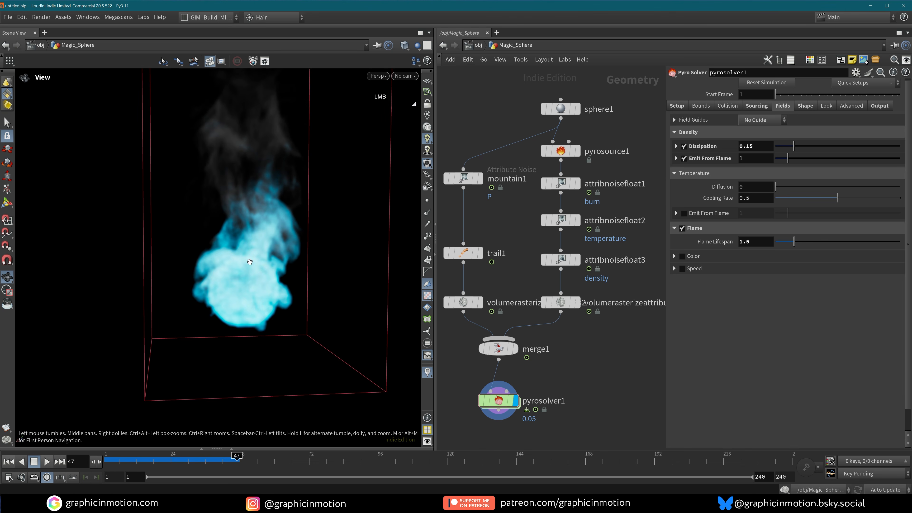
pyautogui.click(685, 158)
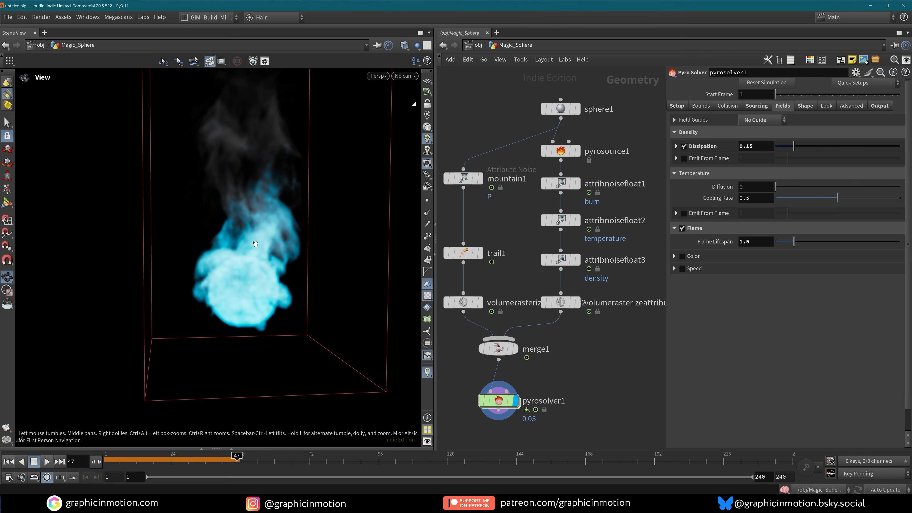
# Step: In the viewport display options, limit 3D texture resolution to 512 on all three axes and set 3D HDR textures to Full HDR
pyautogui.press('d')
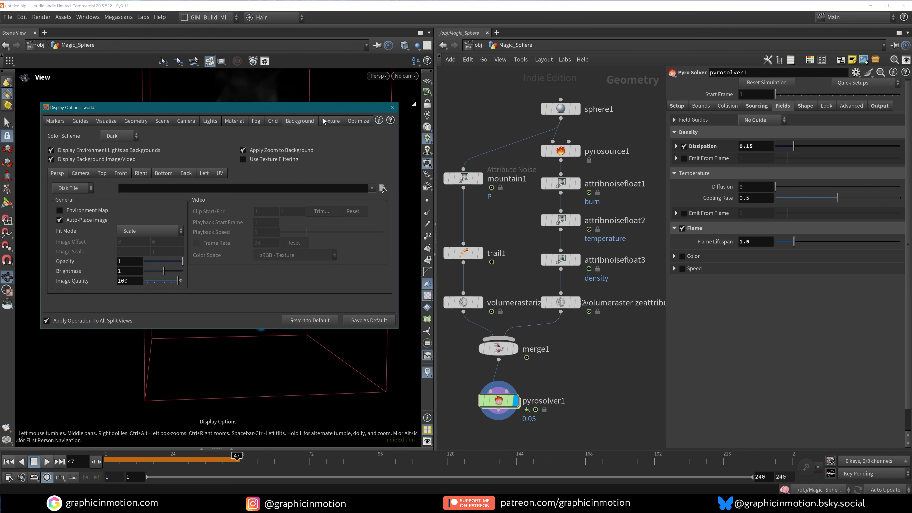
pyautogui.click(330, 121)
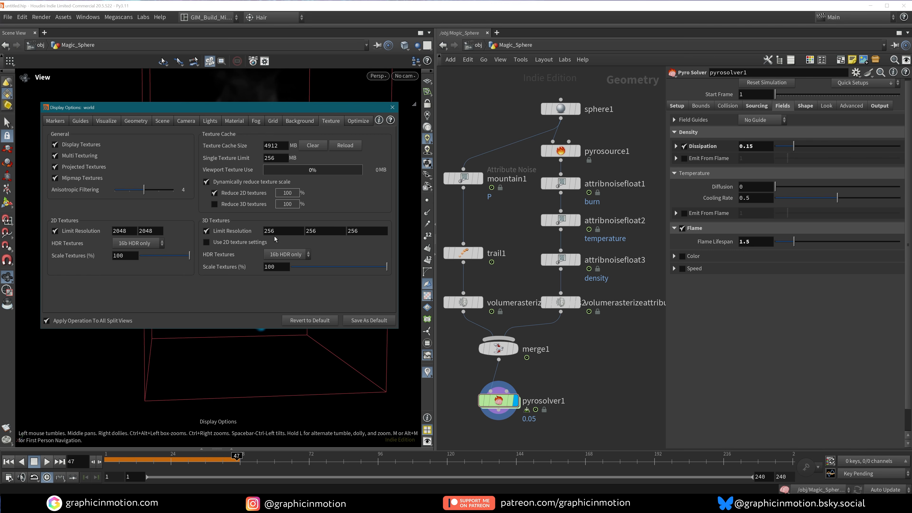
pyautogui.doubleClick(284, 231)
pyautogui.write('512')
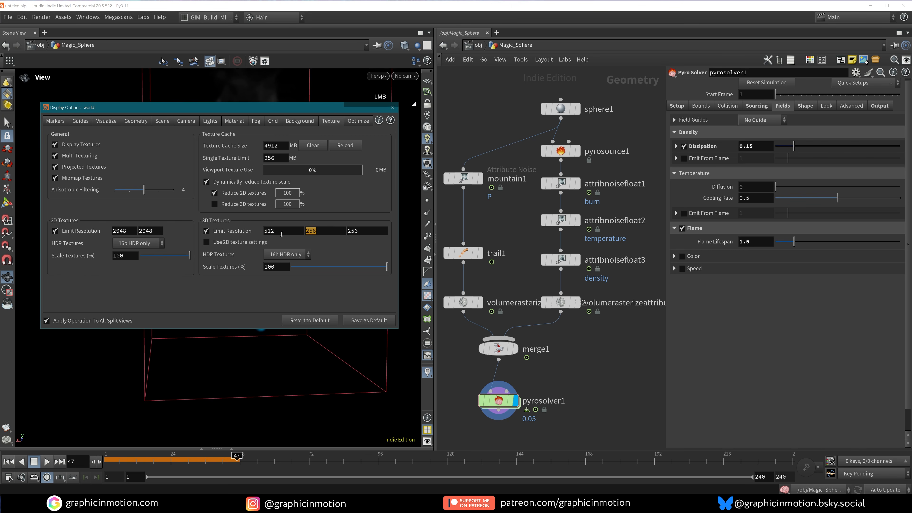
pyautogui.doubleClick(317, 234)
pyautogui.write('512')
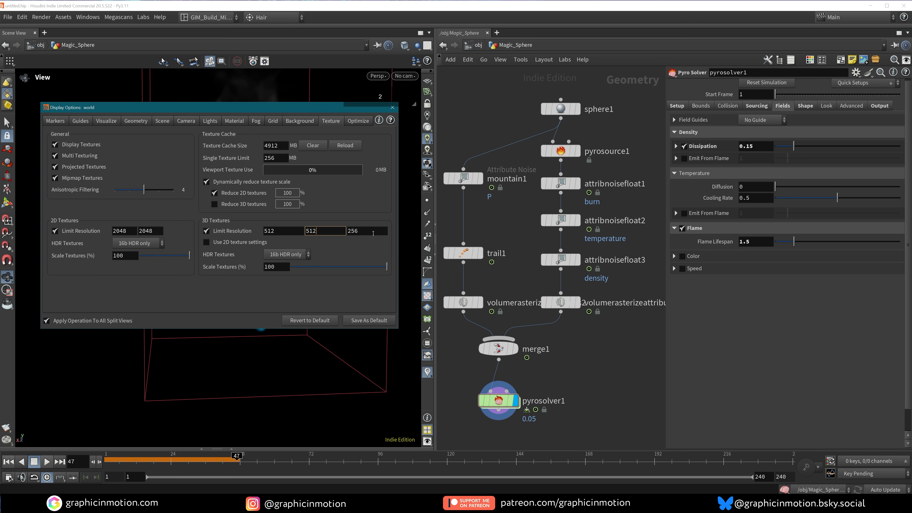
pyautogui.doubleClick(373, 233)
pyautogui.write('52')
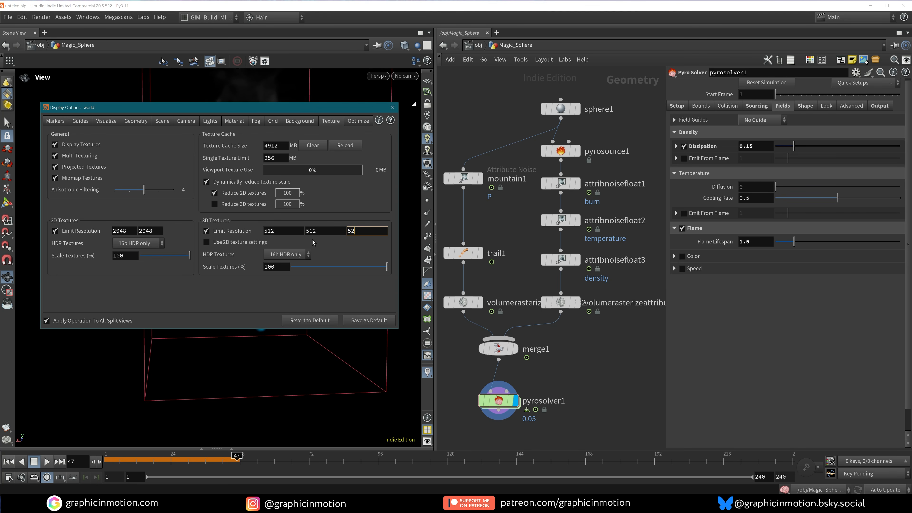
pyautogui.press('BackSpace')
pyautogui.write('12')
pyautogui.click(288, 256)
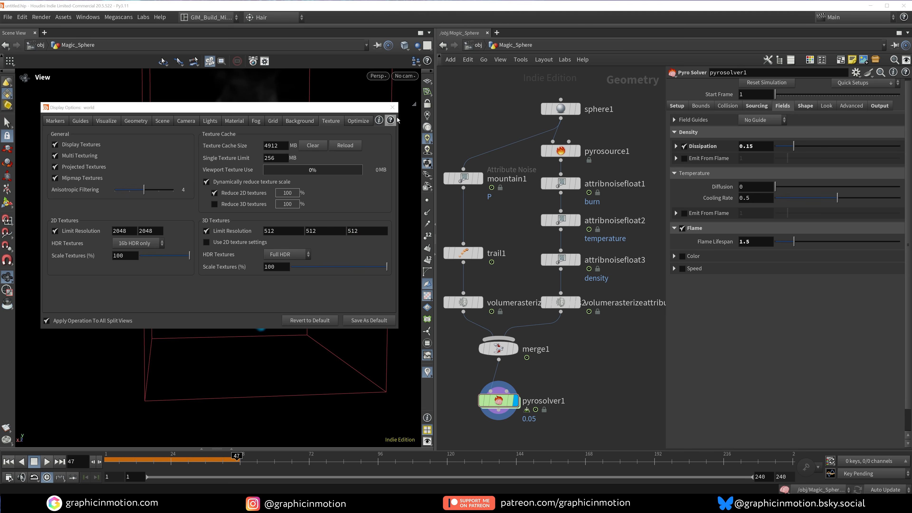
pyautogui.click(393, 108)
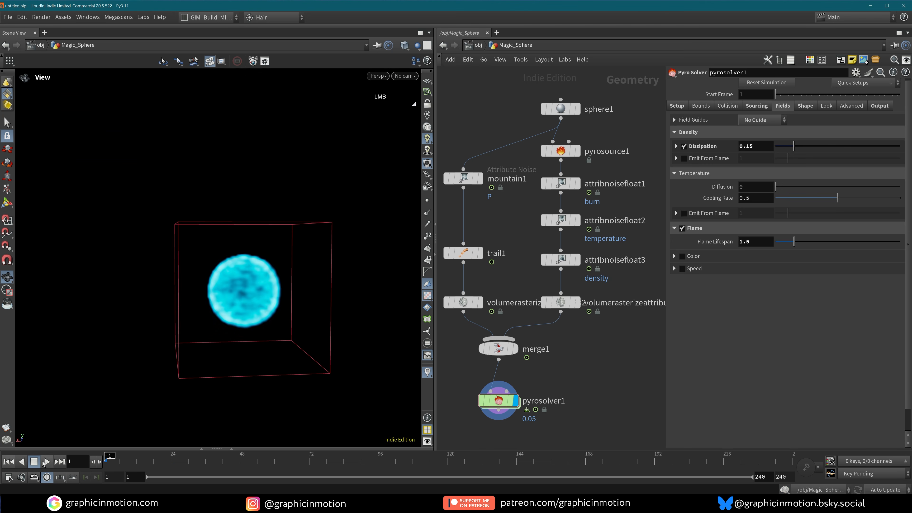
# Step: Replay the simulation from the first frame and inspect the flame's detail in the viewport
pyautogui.click(47, 462)
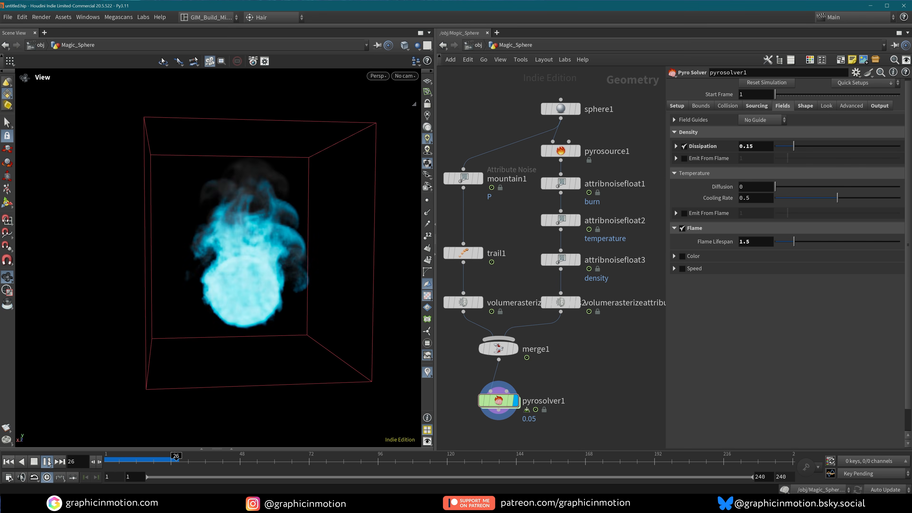
pyautogui.click(47, 462)
pyautogui.keyDown('alt'); pyautogui.moveTo(176, 261); pyautogui.dragTo(249, 272, button='right'); pyautogui.keyUp('alt')
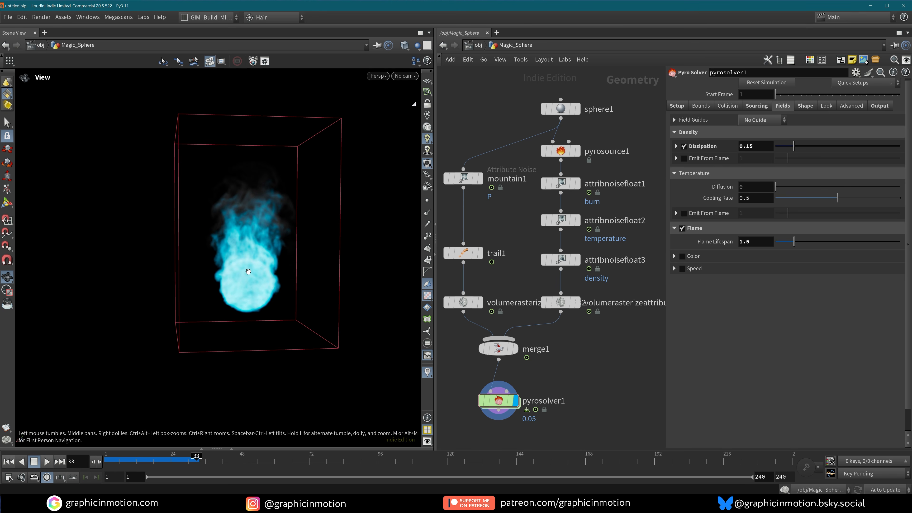
pyautogui.keyDown('alt'); pyautogui.moveTo(273, 258); pyautogui.dragTo(232, 276); pyautogui.keyUp('alt')
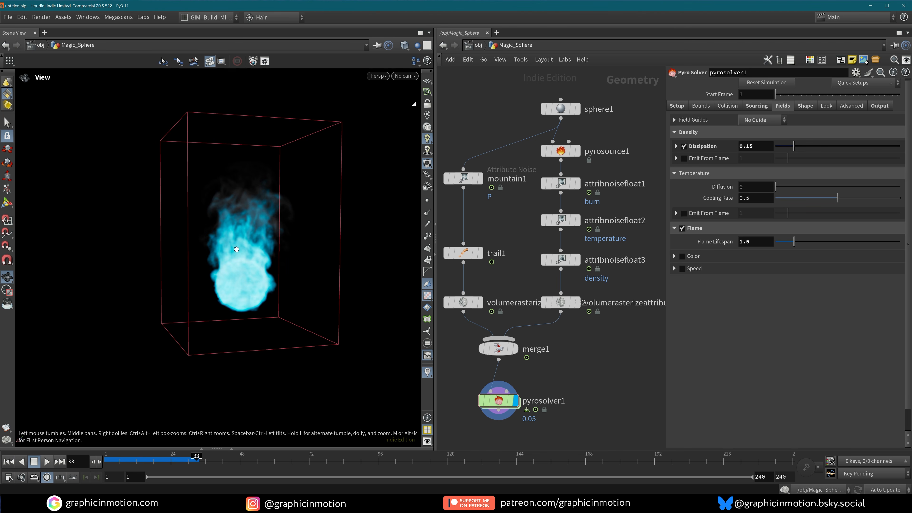
# Step: Enable Turbulence in the Pyro Solver's shape settings, show the Turbulence shape guide, and expand the turbulence parameters
pyautogui.click(806, 106)
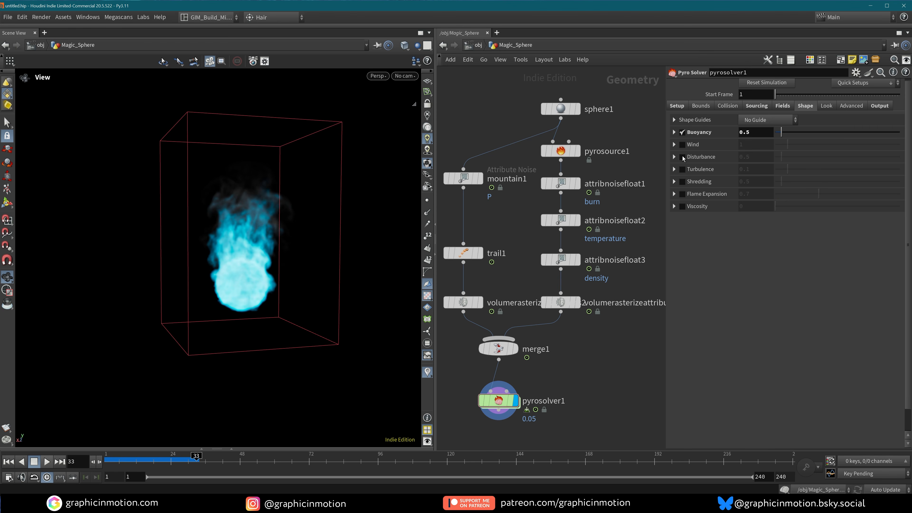
pyautogui.click(683, 169)
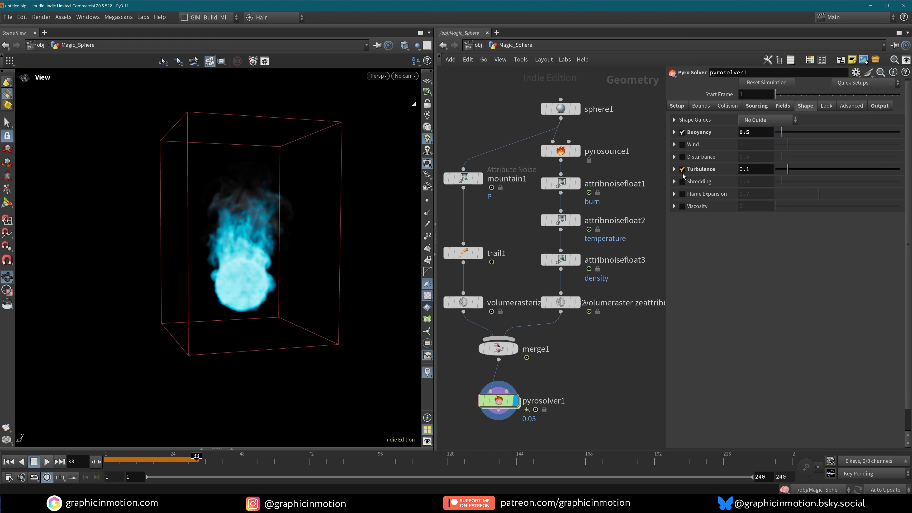
pyautogui.click(755, 122)
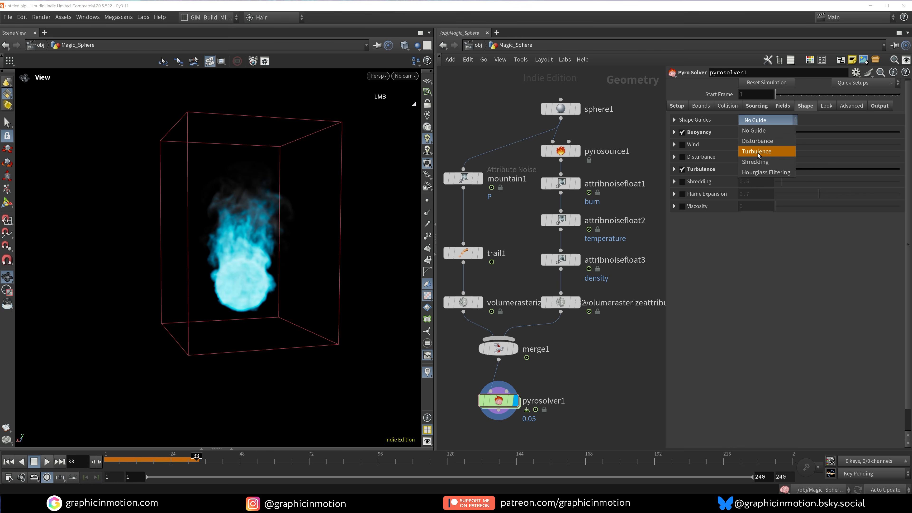
pyautogui.click(757, 152)
pyautogui.keyDown('alt'); pyautogui.moveTo(387, 259); pyautogui.dragTo(259, 259); pyautogui.keyUp('alt')
pyautogui.click(675, 170)
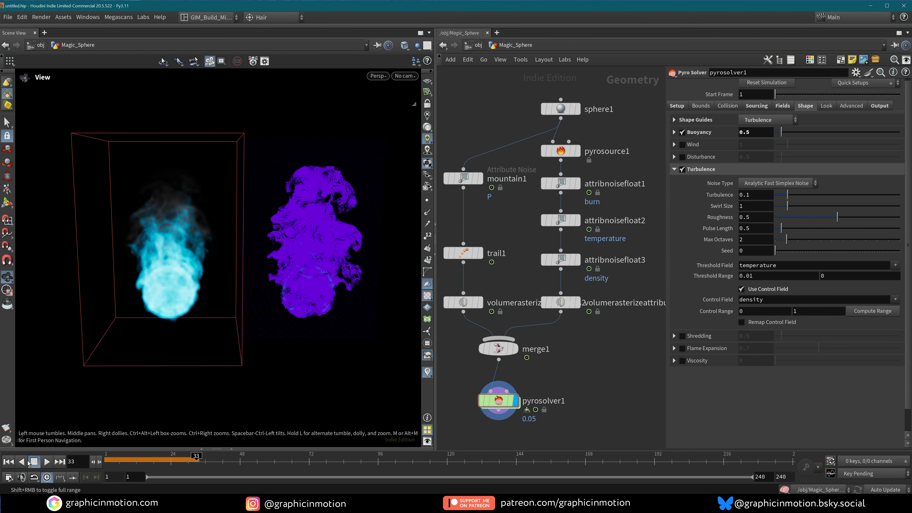
# Step: Play the simulation from frame 1 to compare the flame with its turbulence guide
pyautogui.click(8, 461)
pyautogui.click(47, 462)
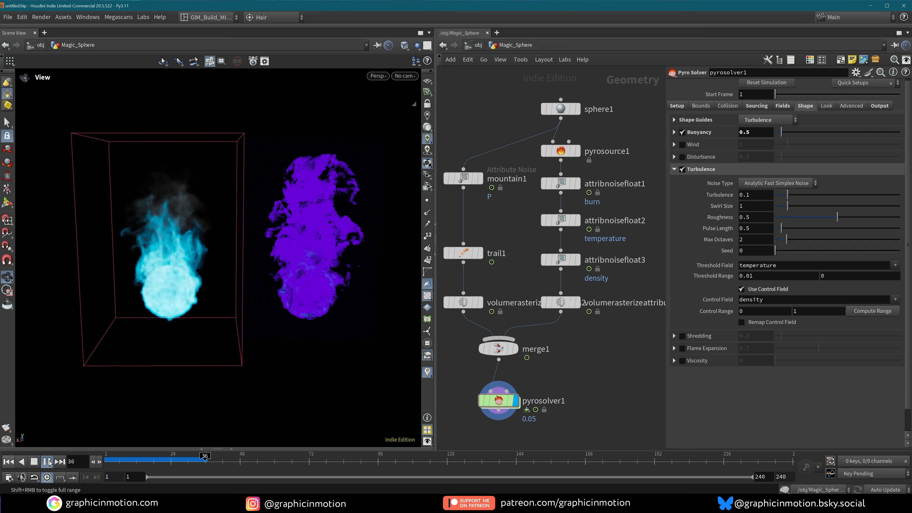
pyautogui.click(48, 462)
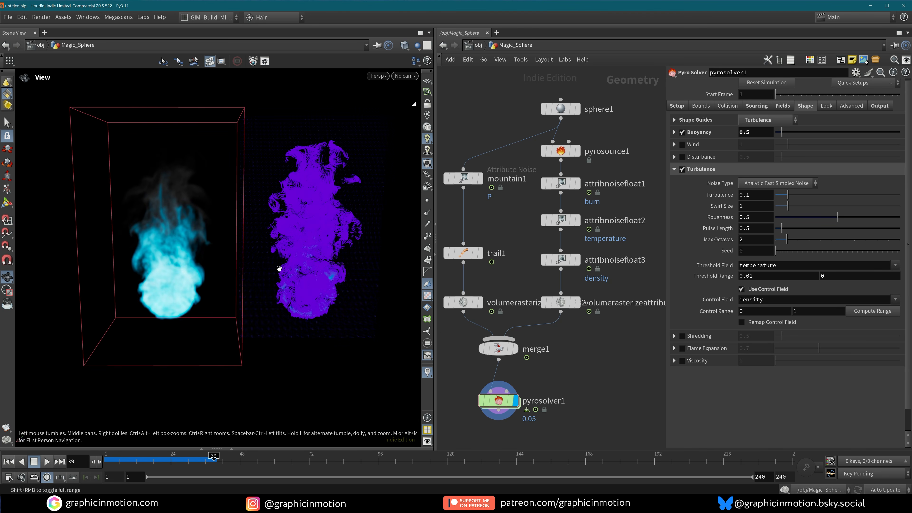
# Step: Set the Pyro Solver's turbulence amount to 0.75 and its swirl size to 0.6
pyautogui.click(756, 195)
pyautogui.write('0.75')
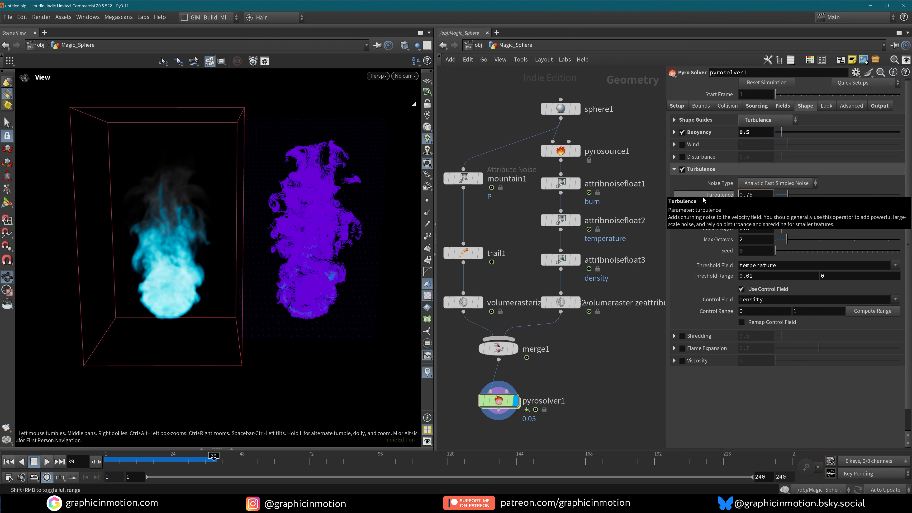
pyautogui.press('Return')
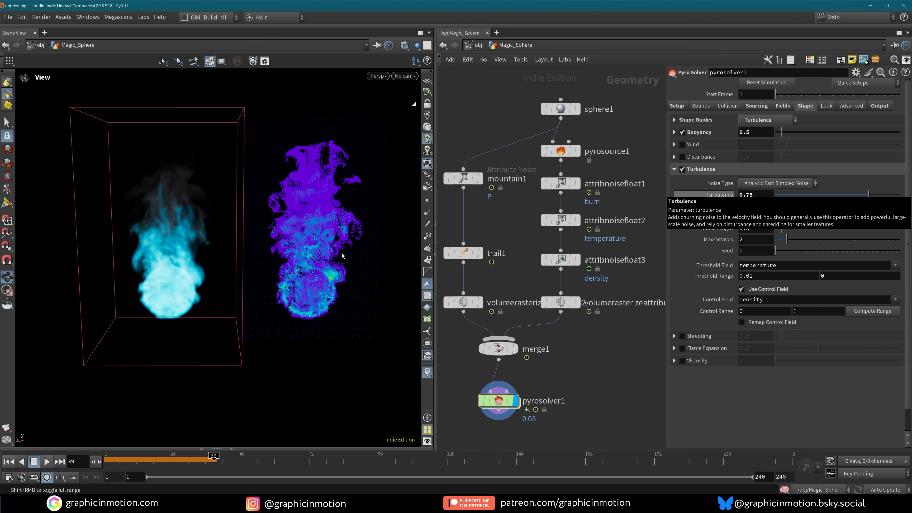
pyautogui.click(737, 207)
pyautogui.press('BackSpace')
pyautogui.write('0.')
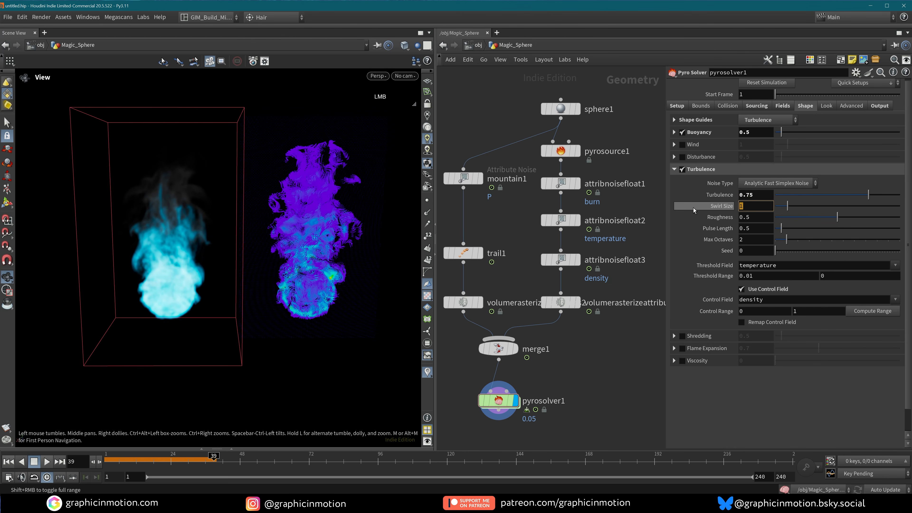
pyautogui.write('6')
pyautogui.press('Return')
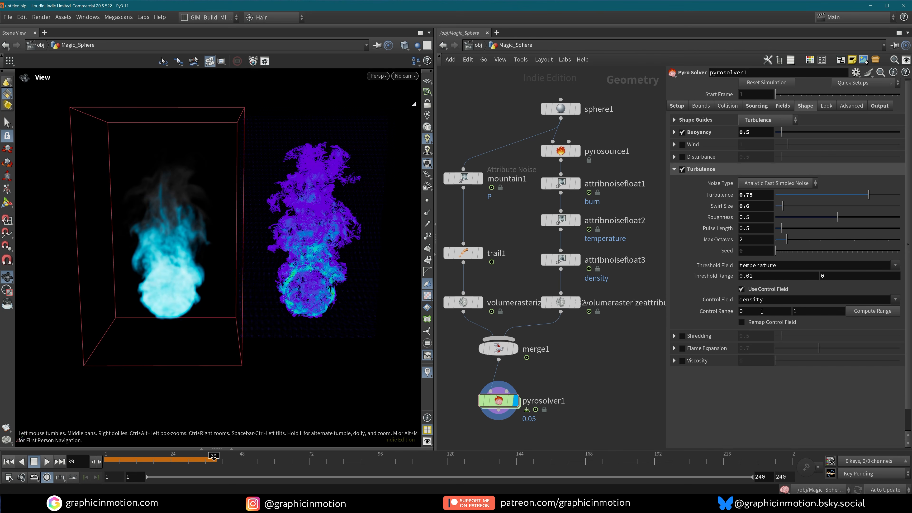
# Step: Enable Remap Control Field for the turbulence and choose flame as the control field
pyautogui.click(742, 322)
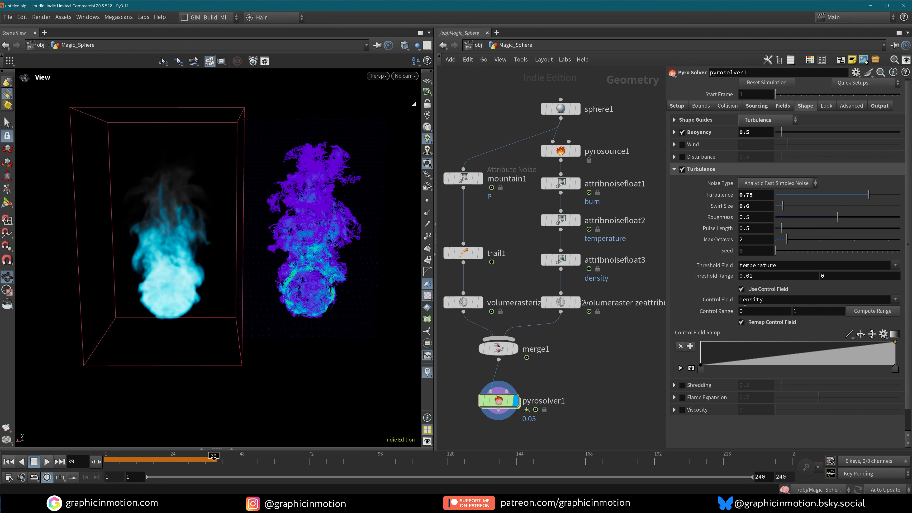
pyautogui.click(895, 299)
pyautogui.click(878, 331)
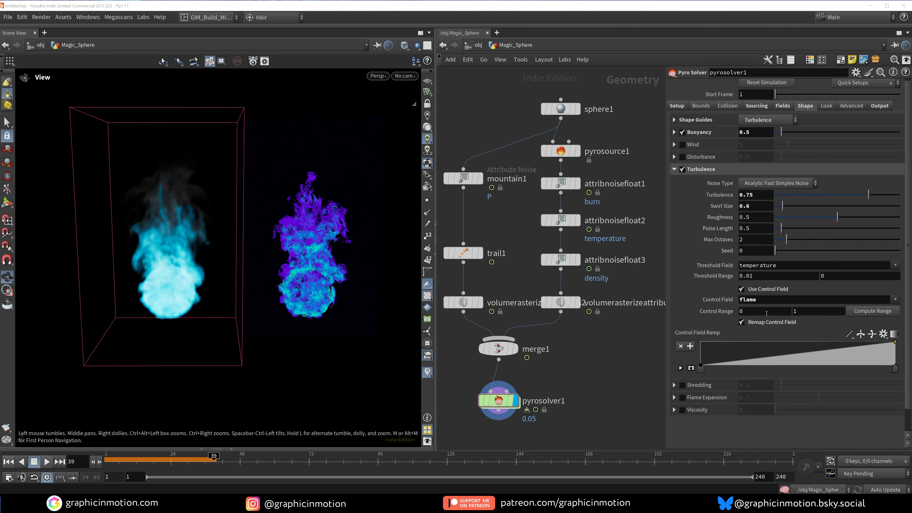
# Step: Set the turbulence control range maximum to 1 and apply a smooth hill-shaped preset, peaking in the middle, to the control field ramp
pyautogui.click(866, 311)
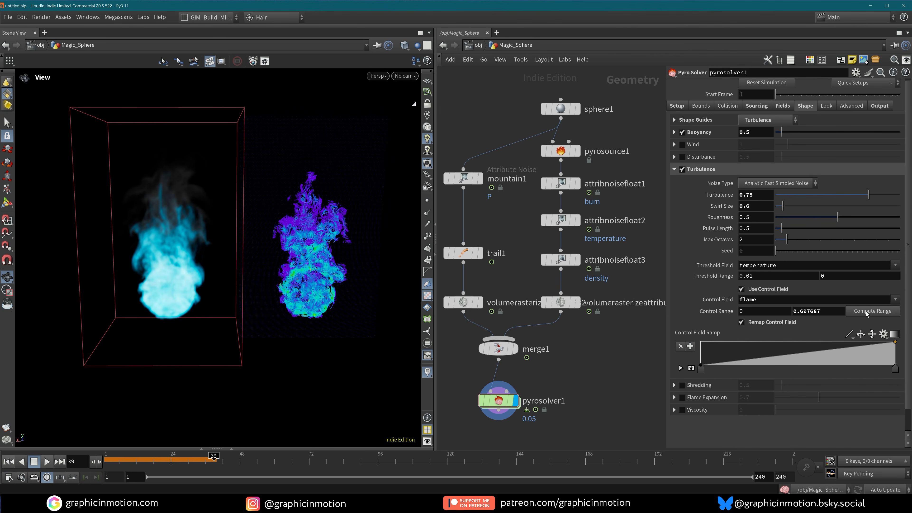
pyautogui.doubleClick(828, 310)
pyautogui.write('1')
pyautogui.click(694, 316)
pyautogui.click(894, 337)
pyautogui.click(889, 356)
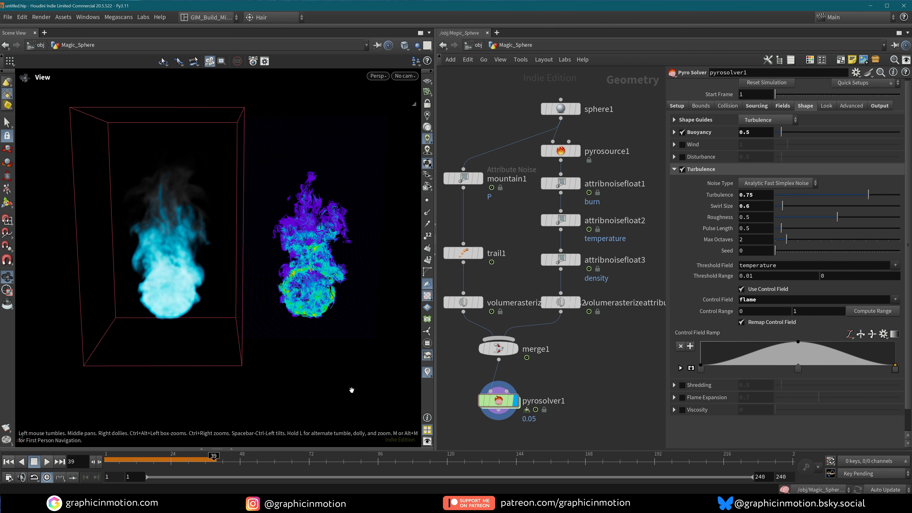
# Step: Replay the simulation from the first frame to check the flame-controlled turbulence on the burning sphere
pyautogui.click(8, 462)
pyautogui.click(47, 461)
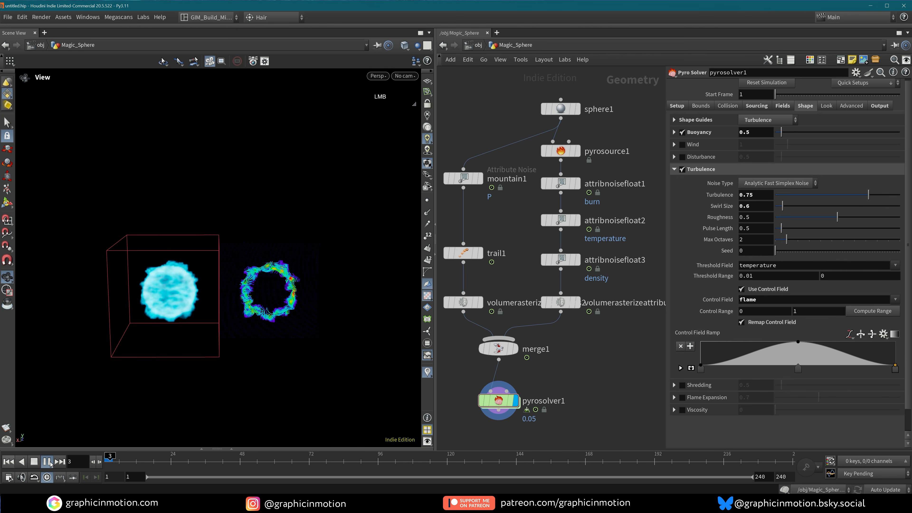
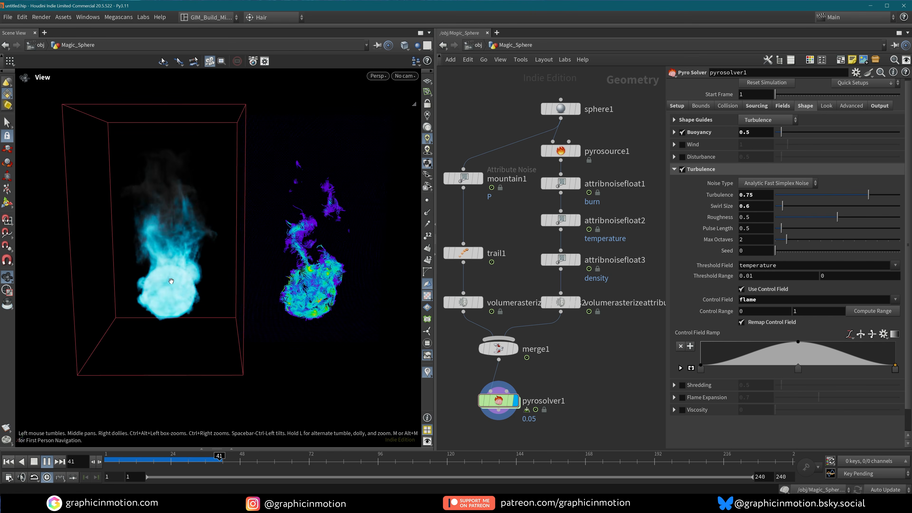
pyautogui.click(48, 461)
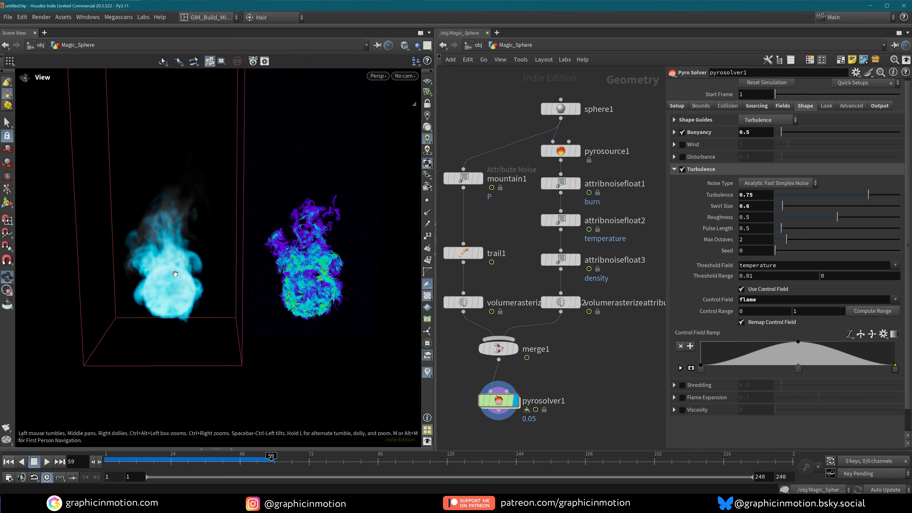
pyautogui.moveTo(183, 279)
pyautogui.keyDown('alt'); pyautogui.mouseDown()
pyautogui.moveTo(104, 277)
pyautogui.moveTo(184, 274)
pyautogui.mouseUp(); pyautogui.keyUp('alt')
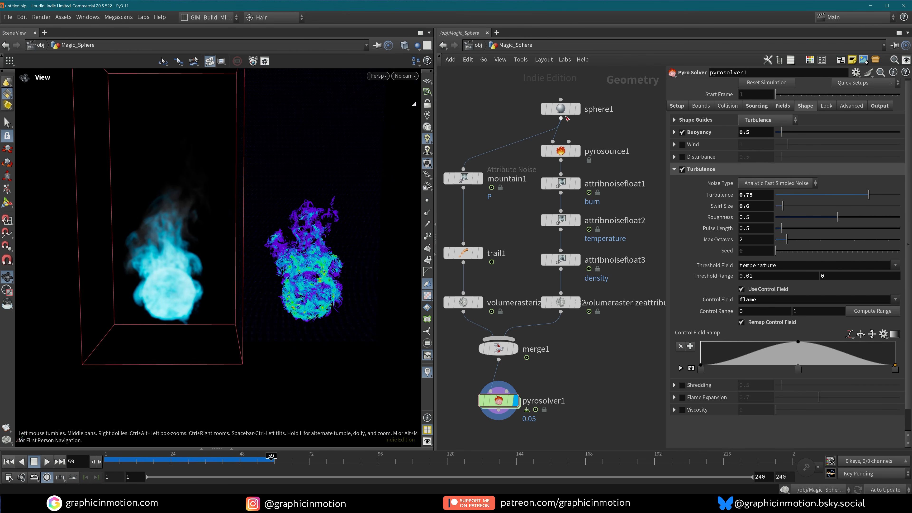
# Step: Add a Collision Source node to the network in the empty area beside the merge and Pyro Solver nodes
pyautogui.scroll(-3, 605, 364)
pyautogui.press('Tab')
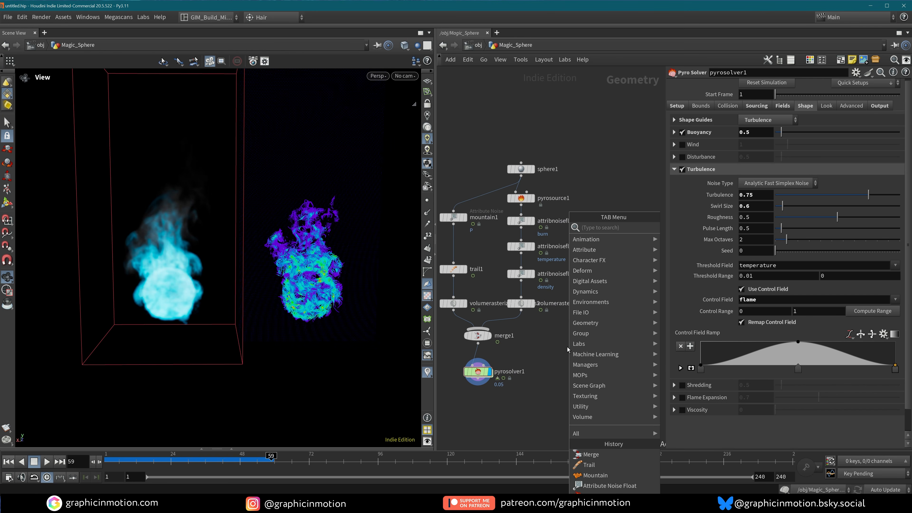
pyautogui.write('coll')
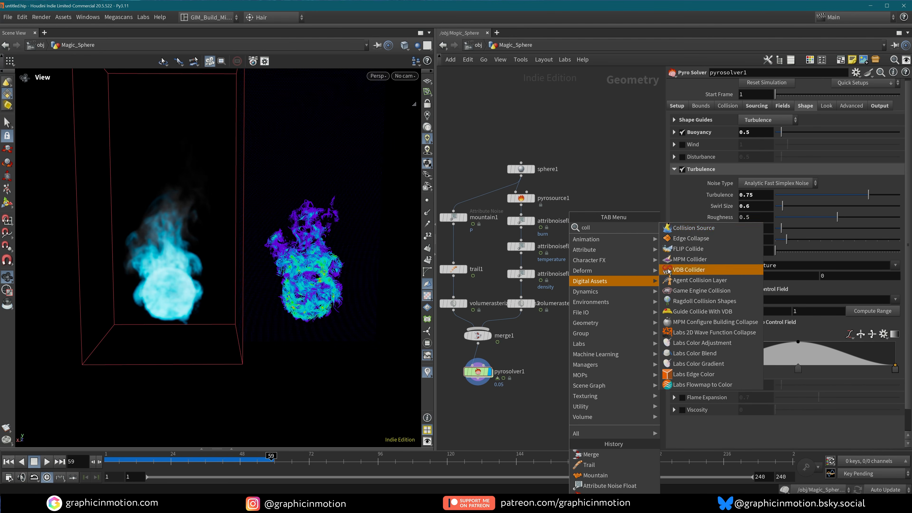
pyautogui.click(693, 227)
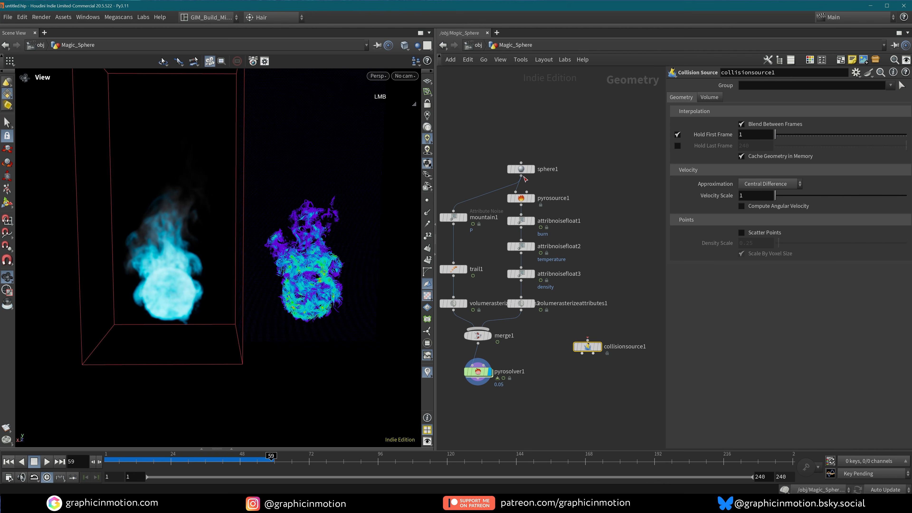
# Step: Connect the sphere's output to the input of the Collision Source node
pyautogui.moveTo(522, 176); pyautogui.dragTo(587, 333)
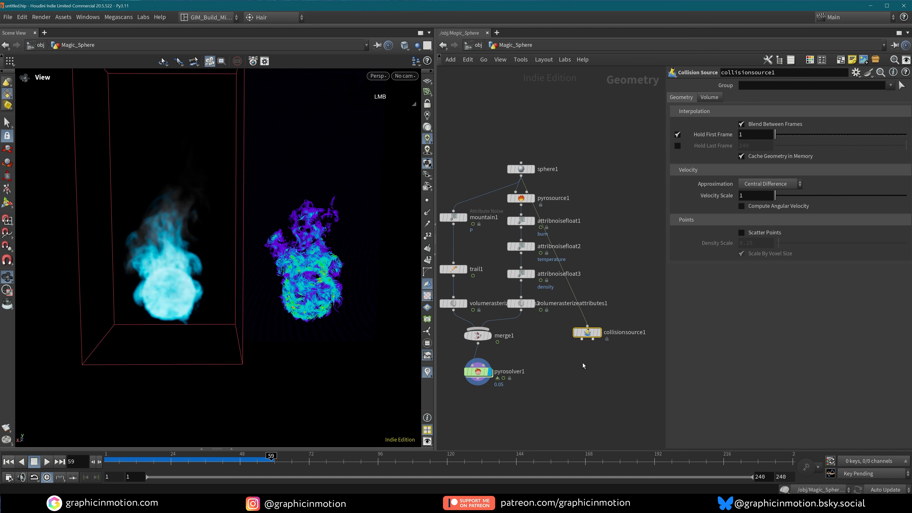
pyautogui.press('Tab')
pyautogui.write('merge')
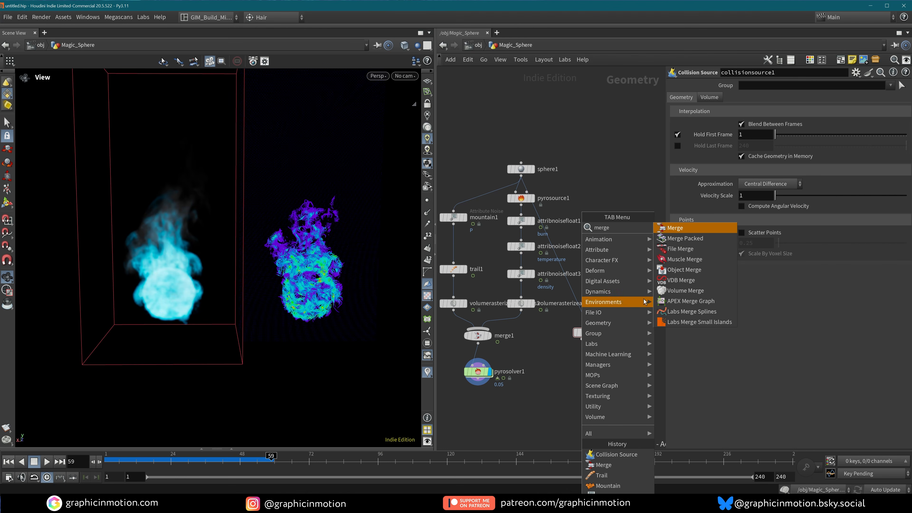
pyautogui.click(698, 230)
pyautogui.click(589, 363)
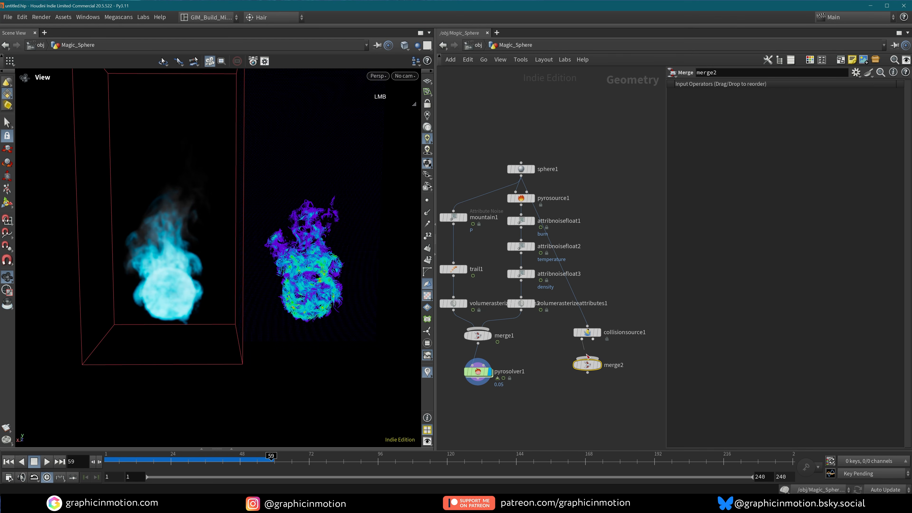
pyautogui.moveTo(587, 355); pyautogui.dragTo(592, 359)
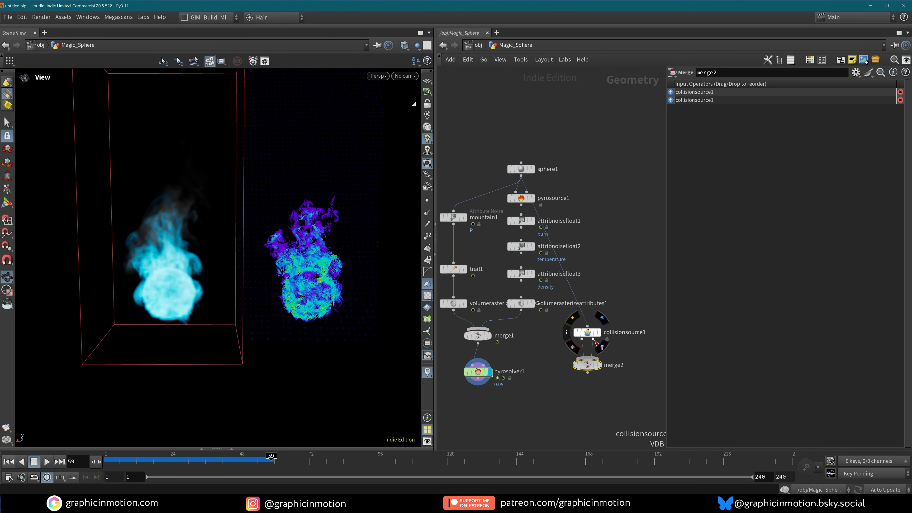
pyautogui.moveTo(587, 365); pyautogui.dragTo(585, 361)
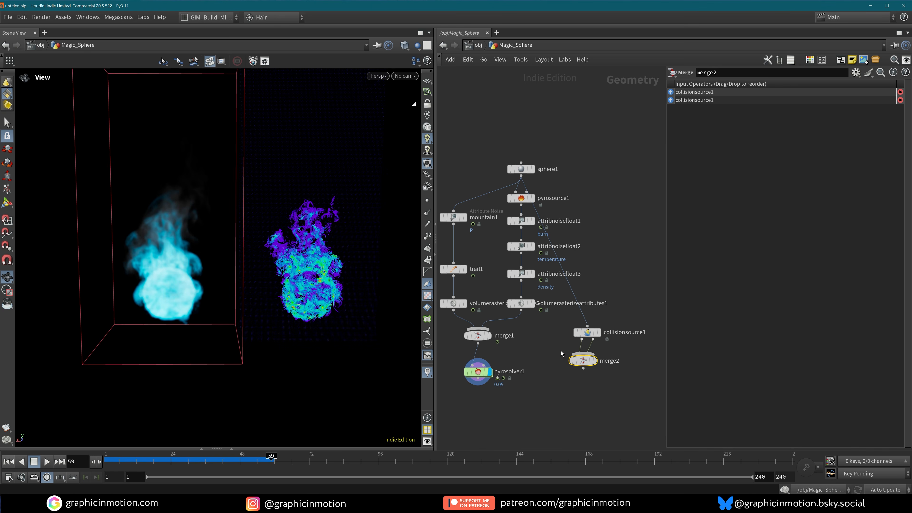
pyautogui.moveTo(561, 350); pyautogui.dragTo(586, 348)
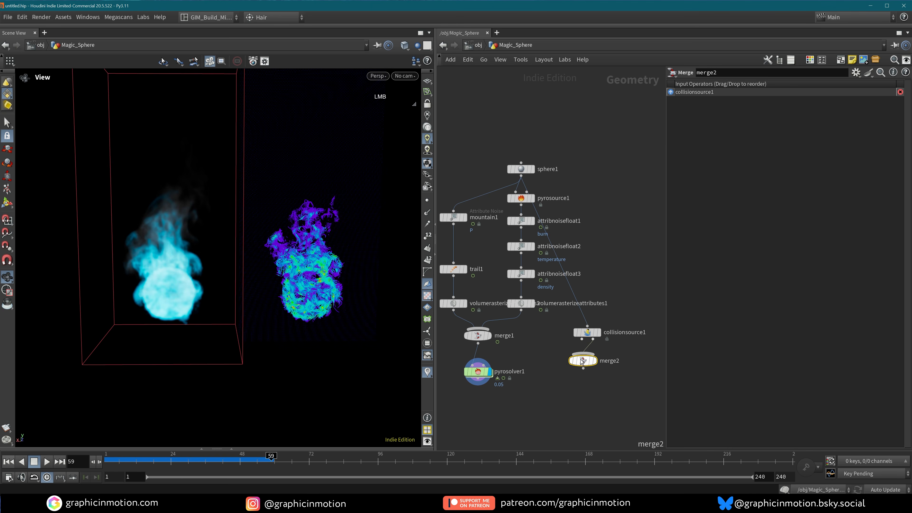
pyautogui.press('Delete')
# Step: Wire the Collision Source's VDB output into the Pyro Solver's collision input and set the solver's Collision Type to SDF + Volume Velocity
pyautogui.moveTo(597, 336); pyautogui.dragTo(484, 363)
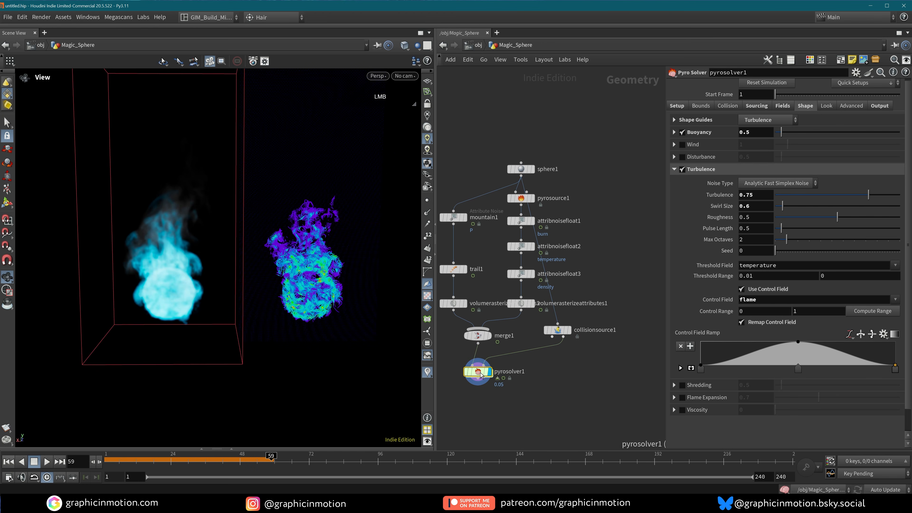
pyautogui.click(729, 106)
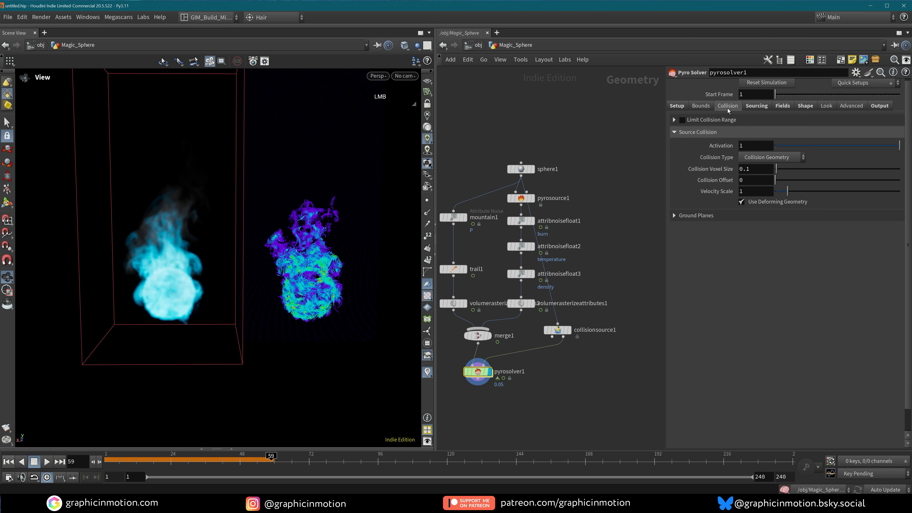
pyautogui.click(763, 159)
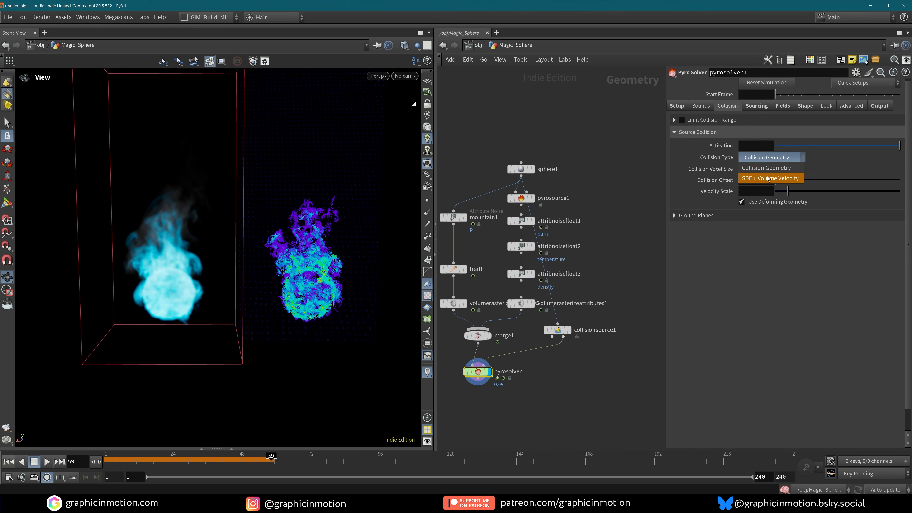
pyautogui.click(768, 179)
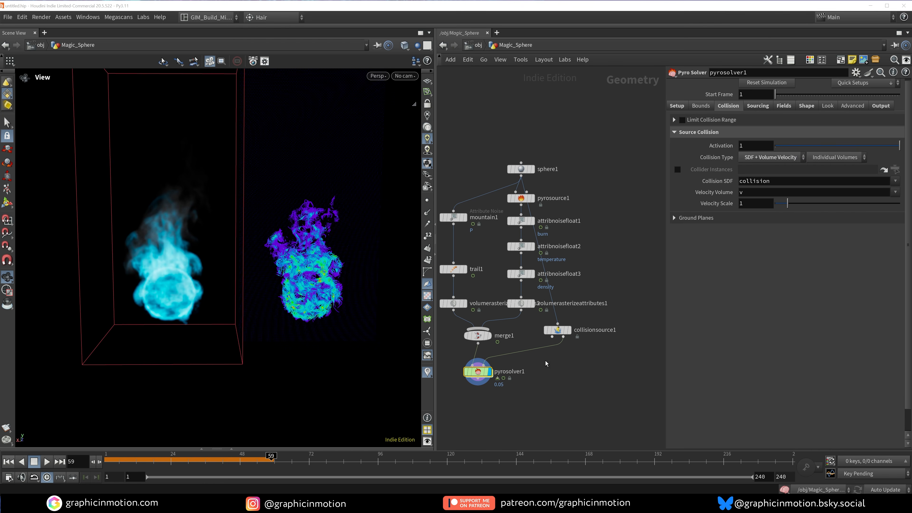
# Step: Replay the simulation from the first frame to check how the fire collides with the sphere
pyautogui.click(9, 461)
pyautogui.click(47, 461)
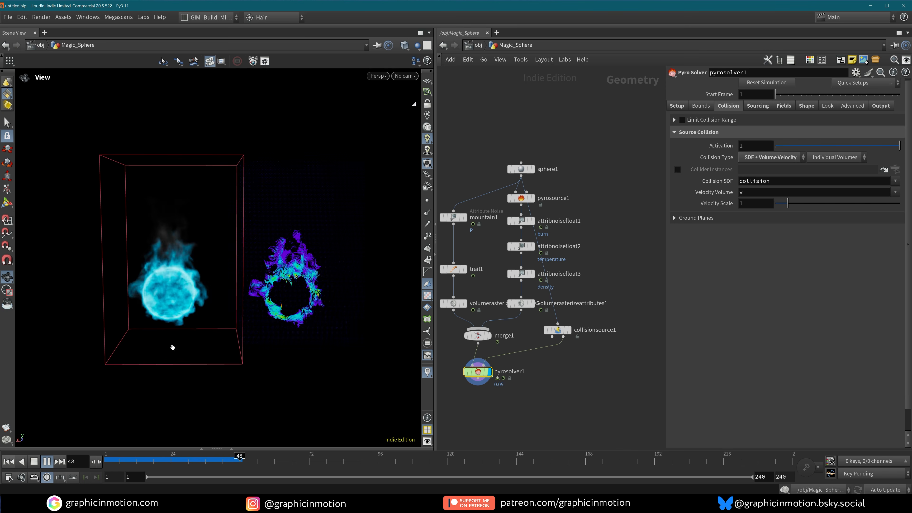
pyautogui.click(50, 462)
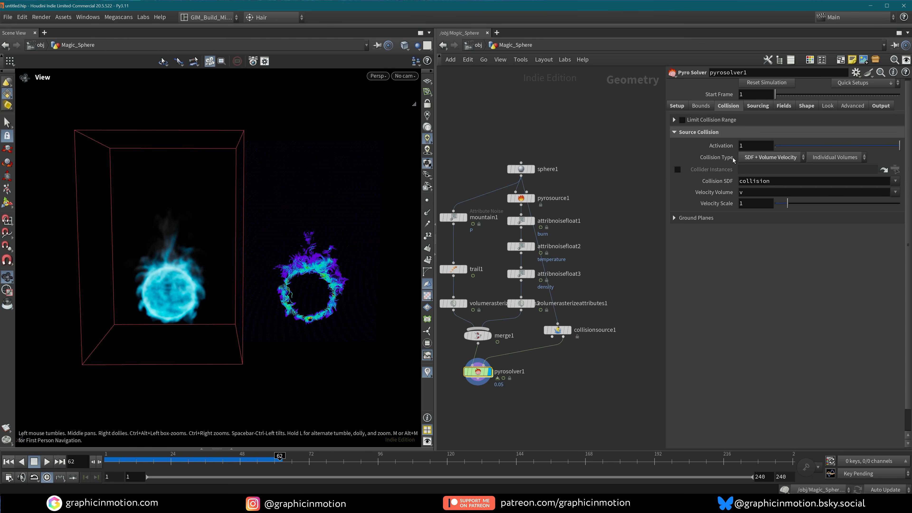
# Step: Replay the simulation from the first frame with the solver's turbulence temporarily disabled for comparison
pyautogui.click(807, 106)
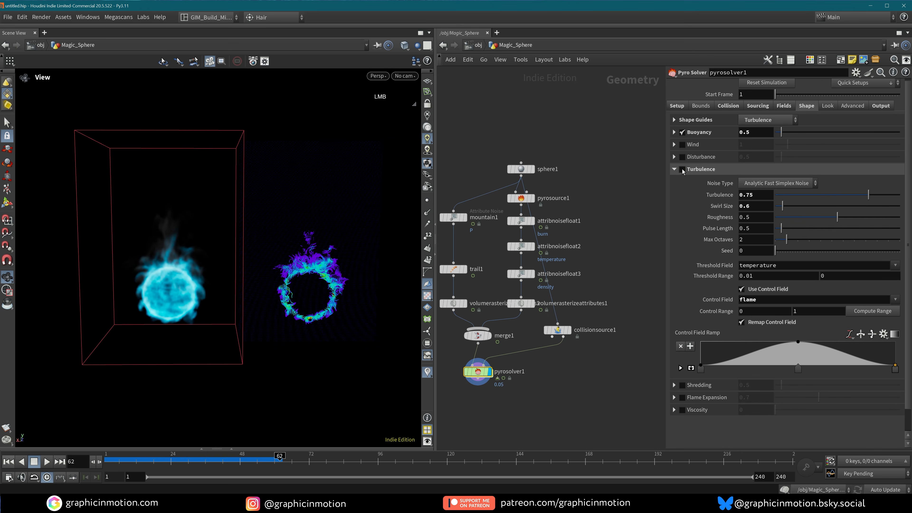
pyautogui.click(683, 170)
pyautogui.click(10, 464)
pyautogui.click(47, 463)
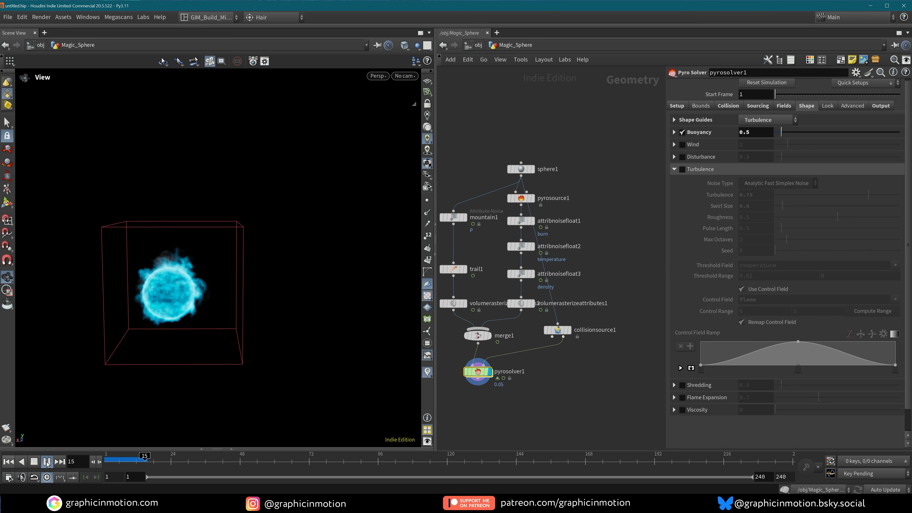
pyautogui.click(47, 463)
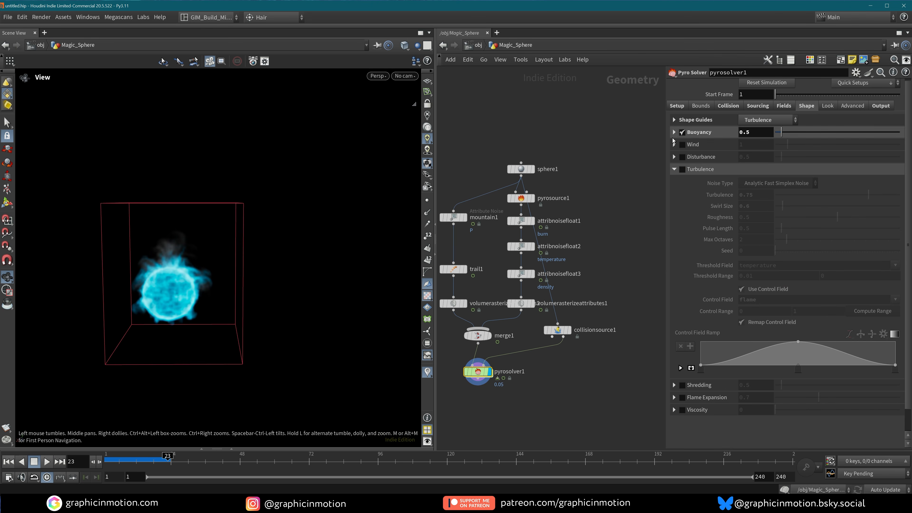
pyautogui.click(682, 169)
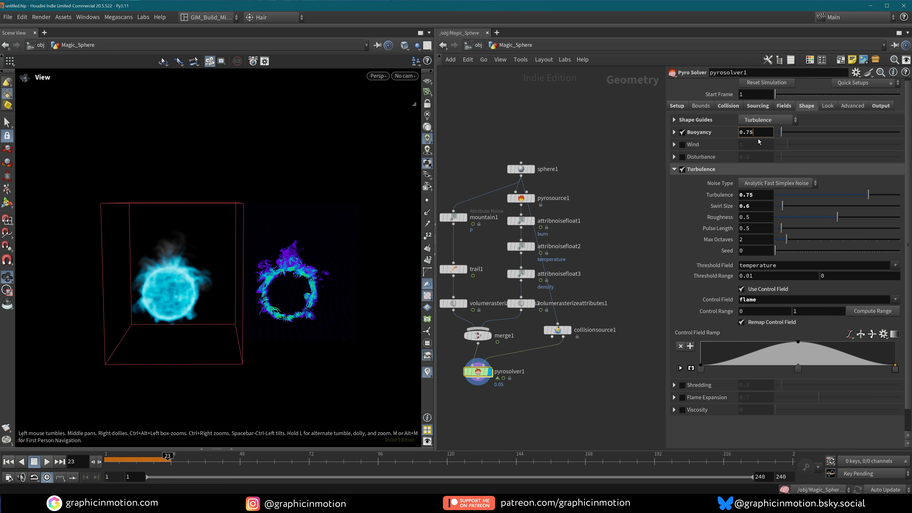
# Step: Set the solver's Buoyancy to 0.75 and the flame source's Source Scale to 2
pyautogui.write('5')
pyautogui.press('Return')
pyautogui.click(756, 106)
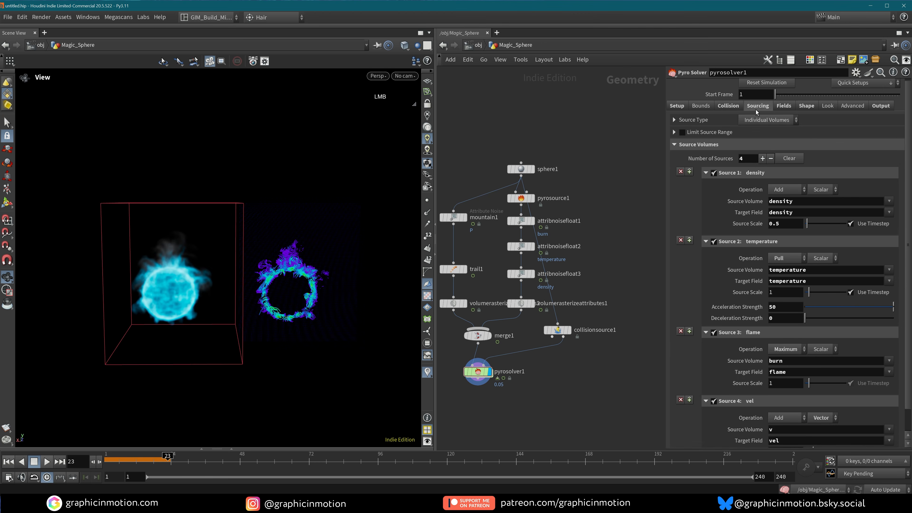
pyautogui.scroll(-1, 736, 333)
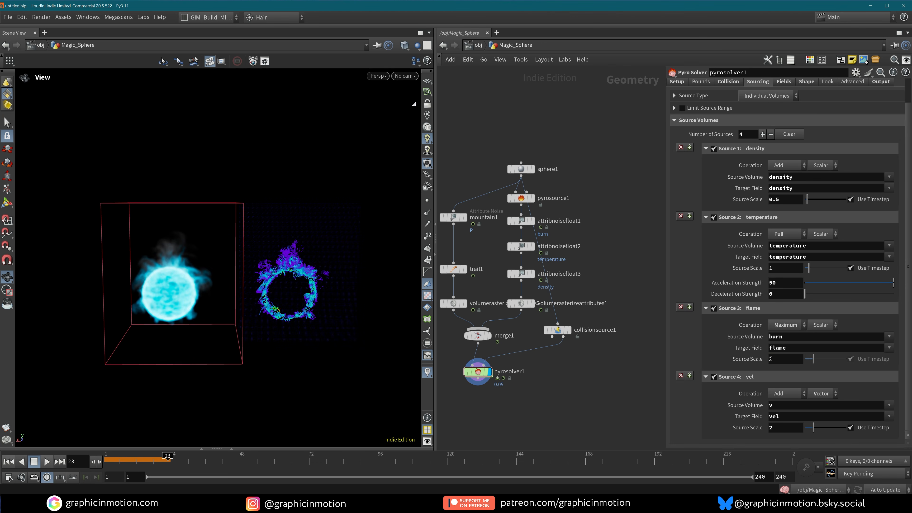
# Step: Replay the simulation from the first frame and inspect the flames around the sphere up close
pyautogui.click(7, 463)
pyautogui.click(47, 462)
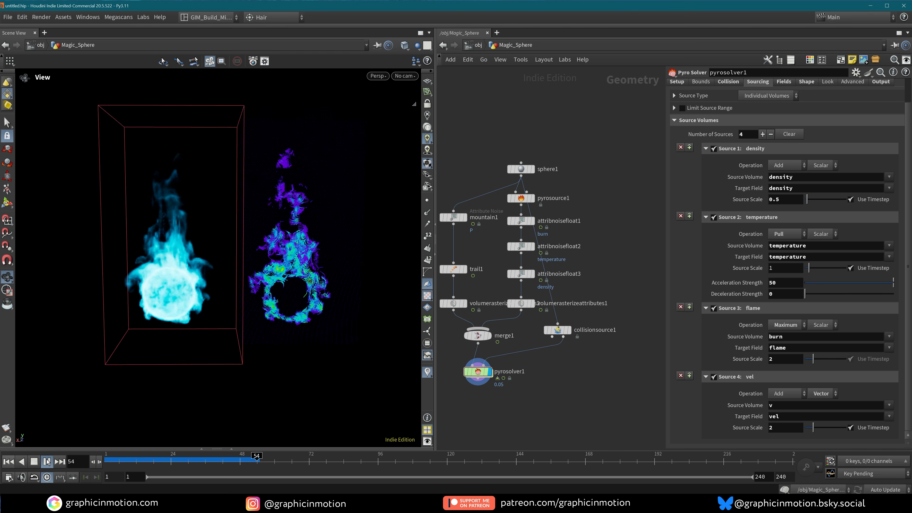
pyautogui.click(47, 462)
pyautogui.keyDown('alt'); pyautogui.moveTo(164, 301); pyautogui.dragTo(151, 288); pyautogui.keyUp('alt')
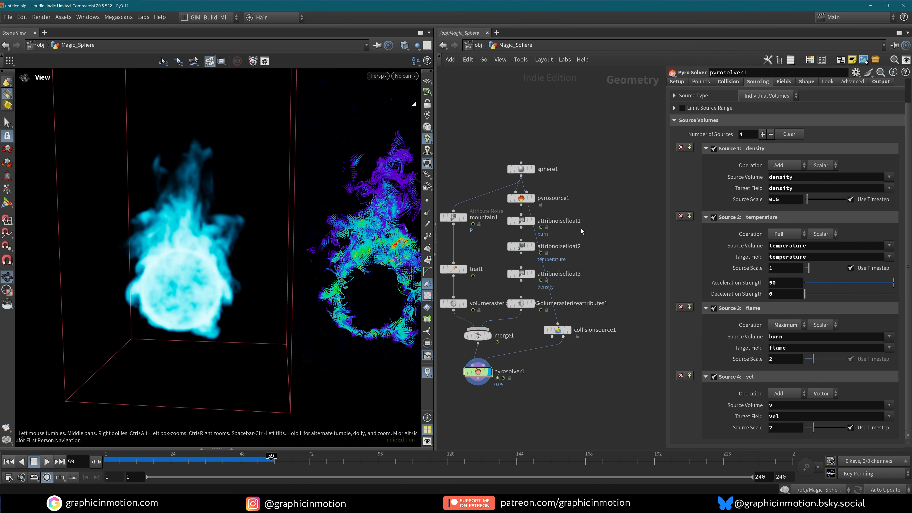
# Step: Enable Shredding on the Pyro Solver with a value of 1 and return to the first frame
pyautogui.click(804, 83)
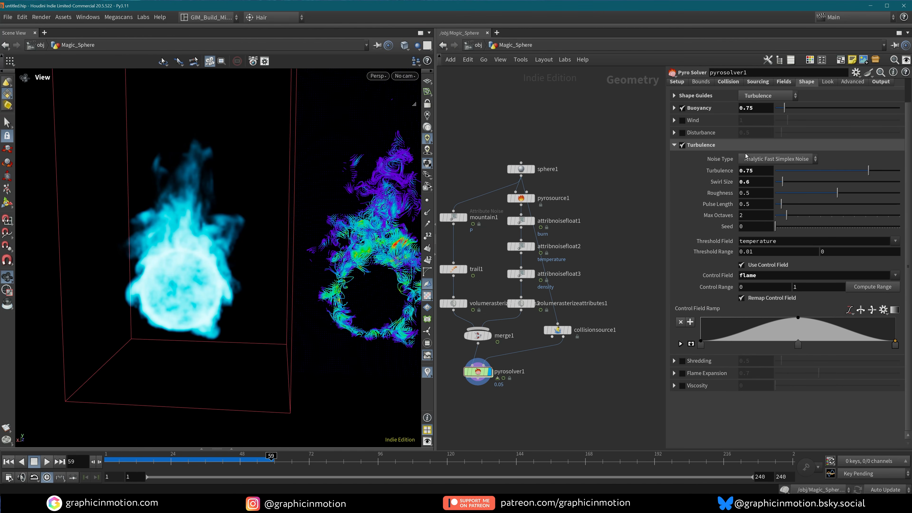
pyautogui.click(675, 145)
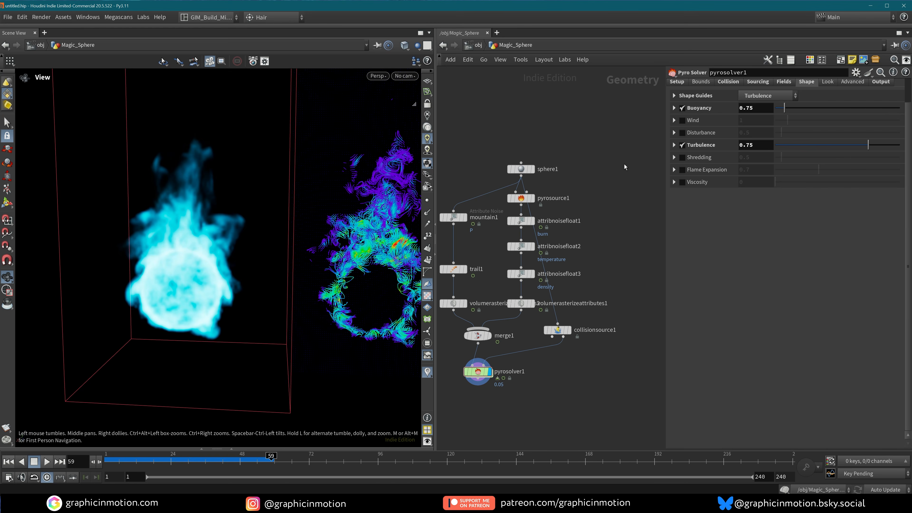
pyautogui.click(683, 158)
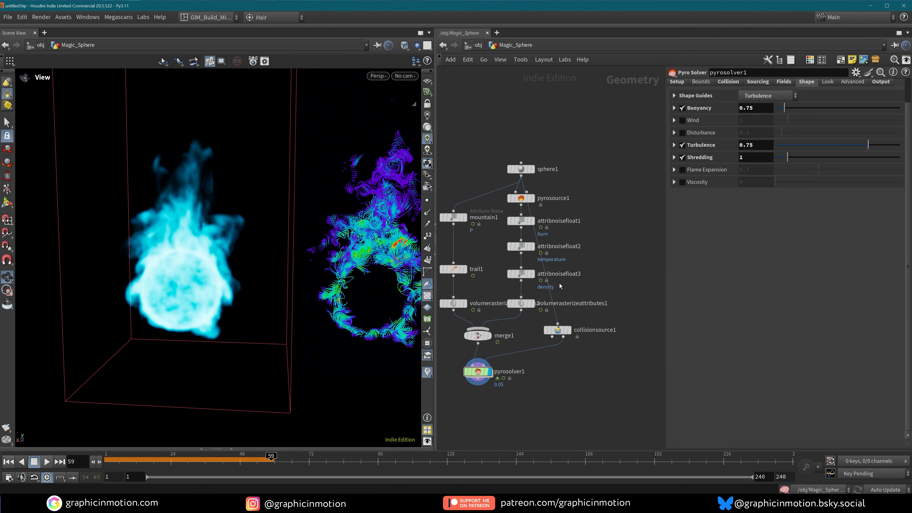
pyautogui.click(8, 463)
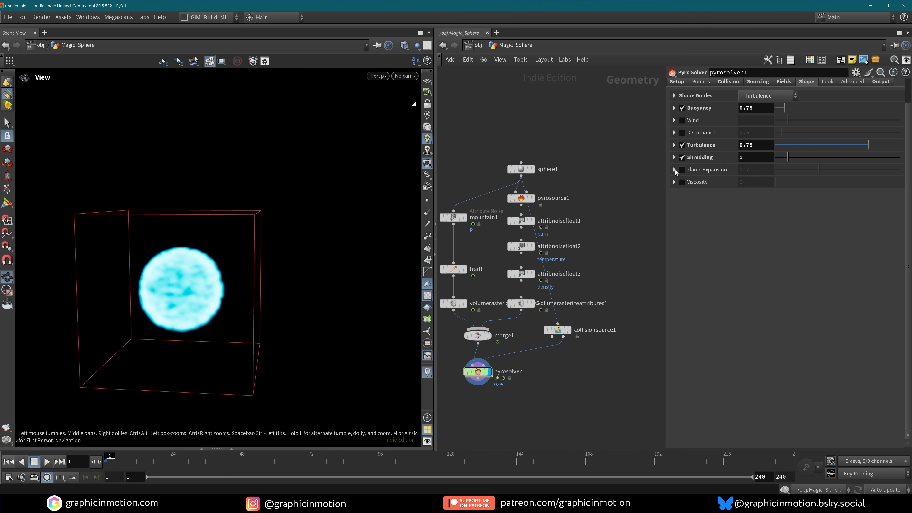
# Step: Enable Flame Expansion with a value of 0.25 and play the simulation to check it
pyautogui.moveTo(760, 171); pyautogui.dragTo(731, 174)
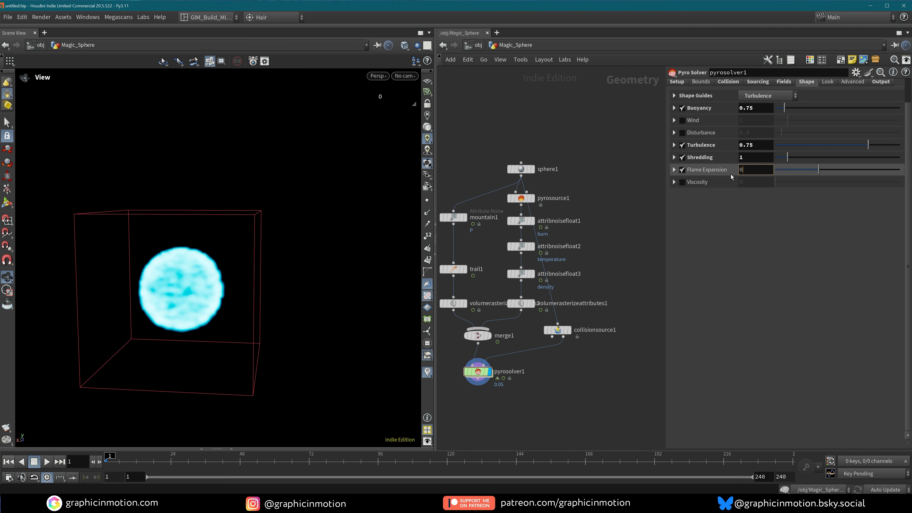
pyautogui.write('0.2')
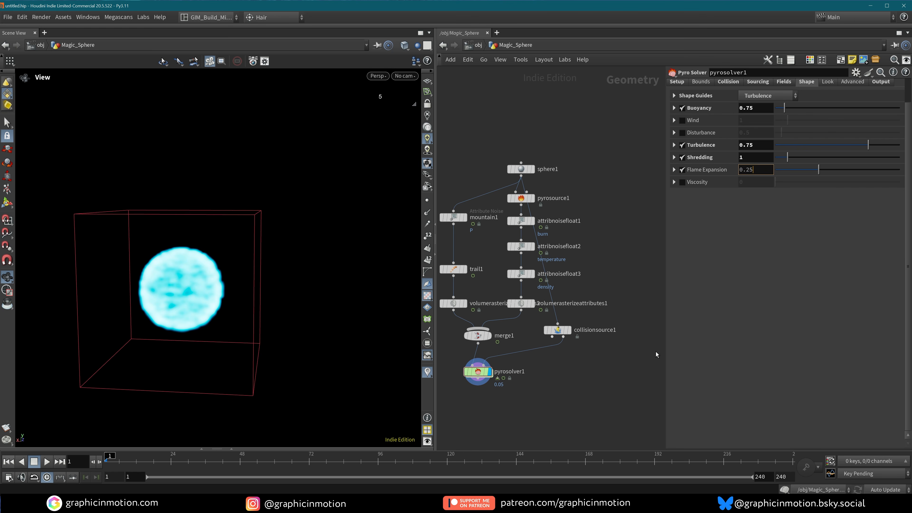
pyautogui.write('5')
pyautogui.press('Return')
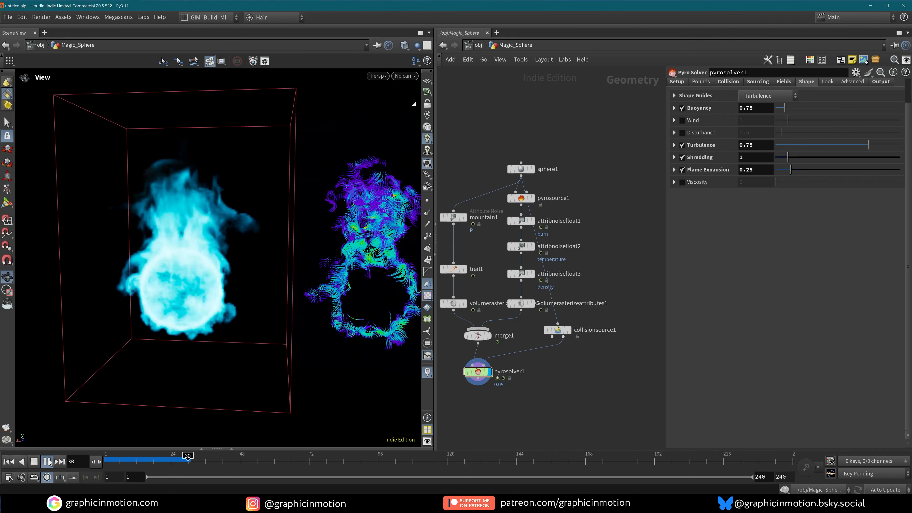
pyautogui.click(49, 460)
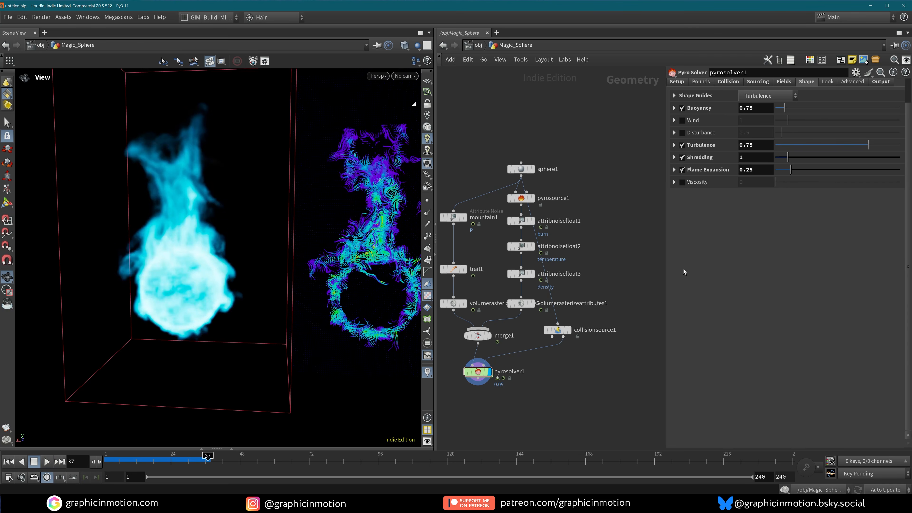
# Step: Enable Viscosity on the Pyro Solver with a value of 0.1
pyautogui.click(681, 182)
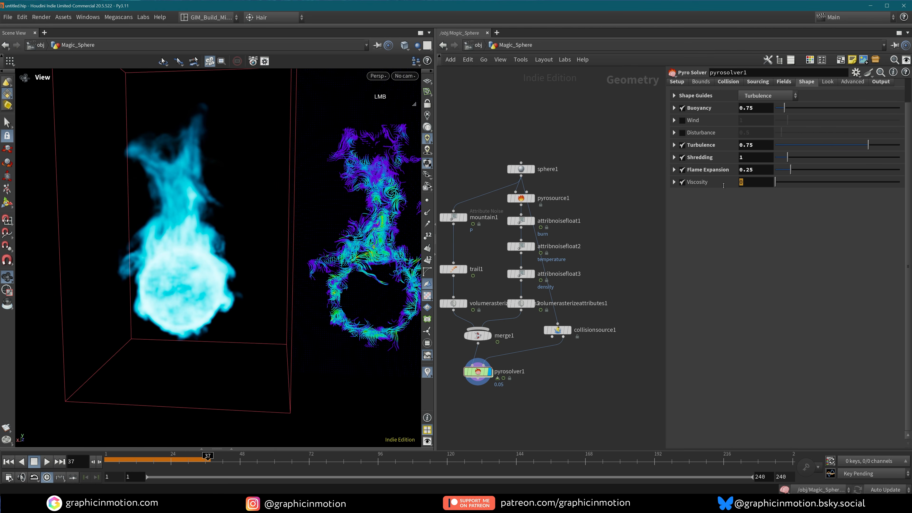
pyautogui.write('0.1')
pyautogui.click(643, 257)
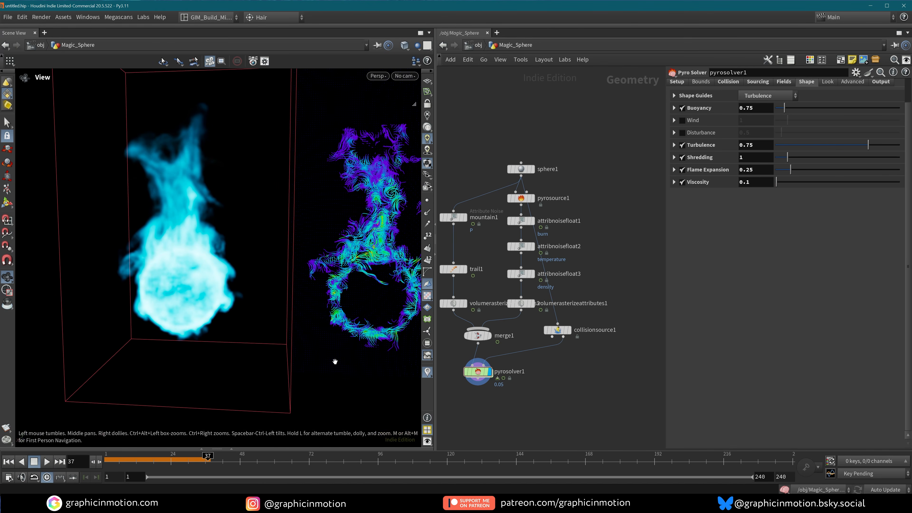
# Step: Replay the simulation from the first frame to check the fire's shape with viscosity, viewing the whole flame
pyautogui.click(8, 461)
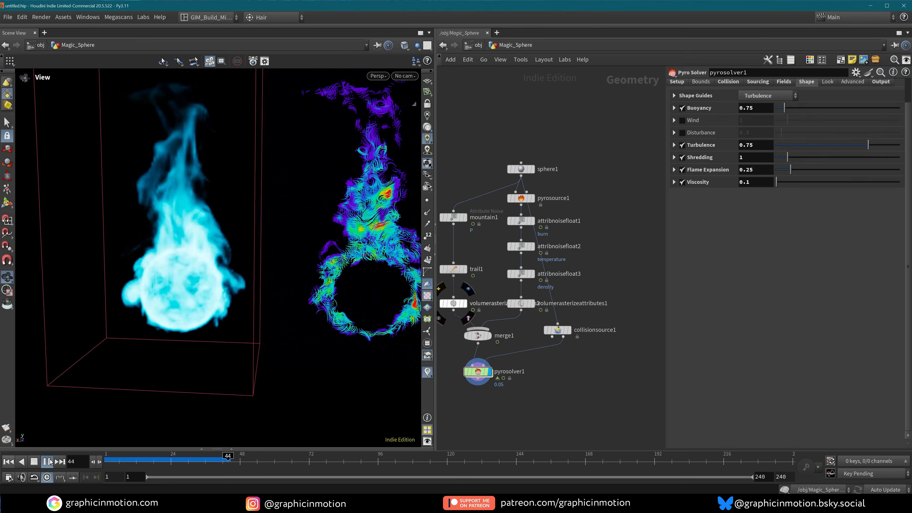
pyautogui.click(49, 462)
pyautogui.keyDown('alt'); pyautogui.moveTo(187, 291); pyautogui.dragTo(158, 297, button='right'); pyautogui.keyUp('alt')
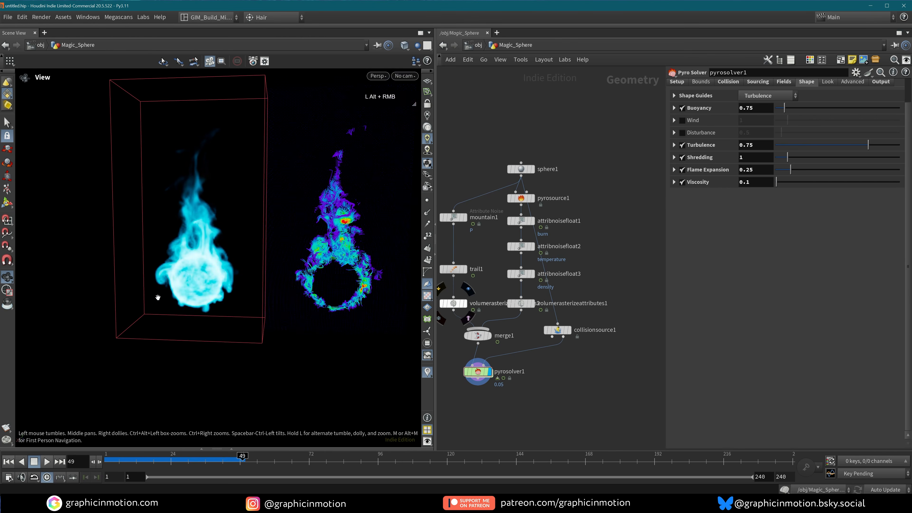
# Step: Hide the turbulence visualization by setting the solver's Shape Guides to No Guide
pyautogui.click(779, 83)
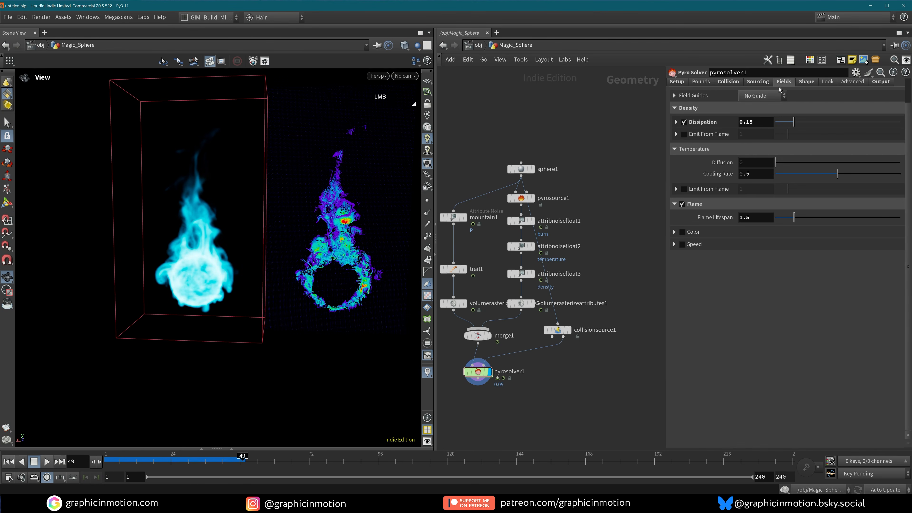
pyautogui.click(807, 82)
pyautogui.click(769, 96)
pyautogui.click(754, 97)
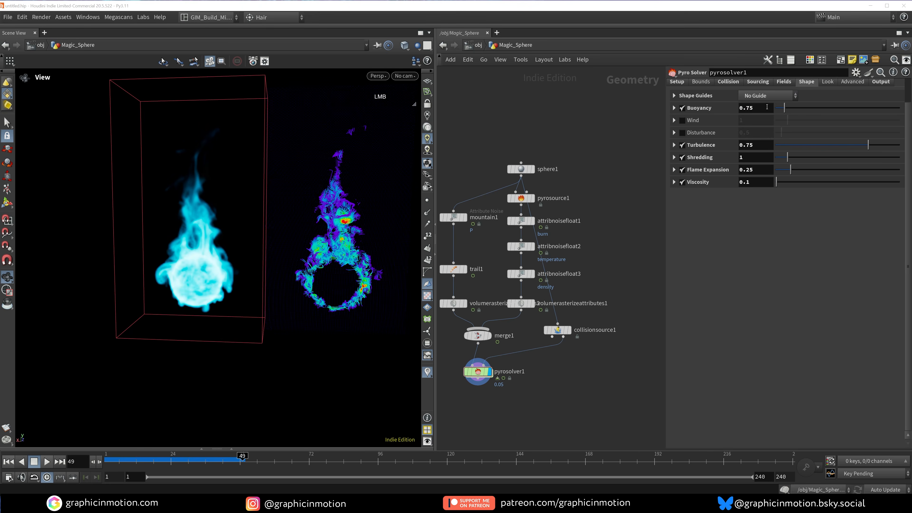
pyautogui.keyDown('alt'); pyautogui.moveTo(252, 258); pyautogui.dragTo(230, 253); pyautogui.keyUp('alt')
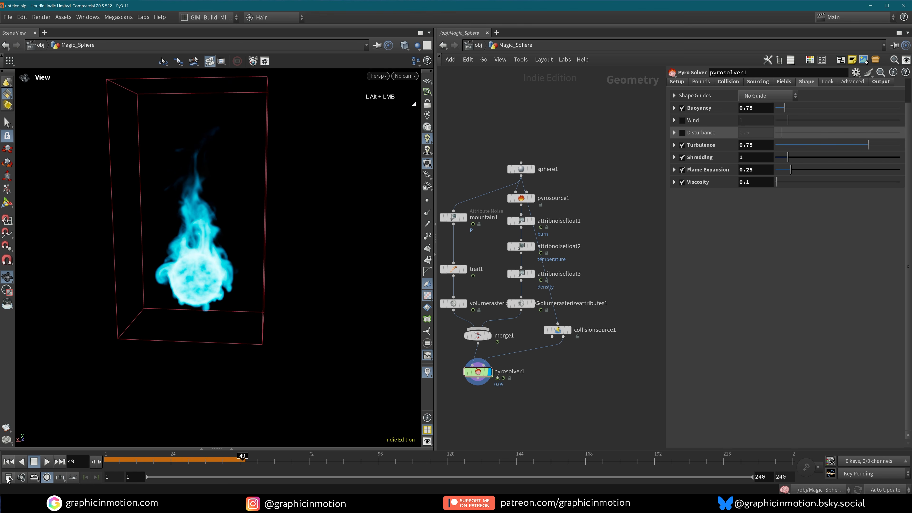
# Step: Play the simulation from the first frame several times to examine the fire's motion around the sphere, and stop it
pyautogui.click(9, 462)
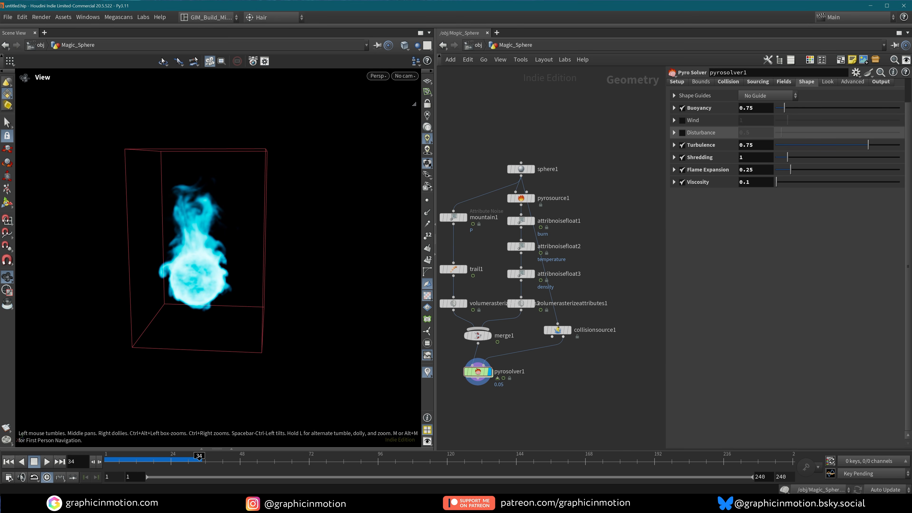
pyautogui.click(8, 462)
pyautogui.click(46, 462)
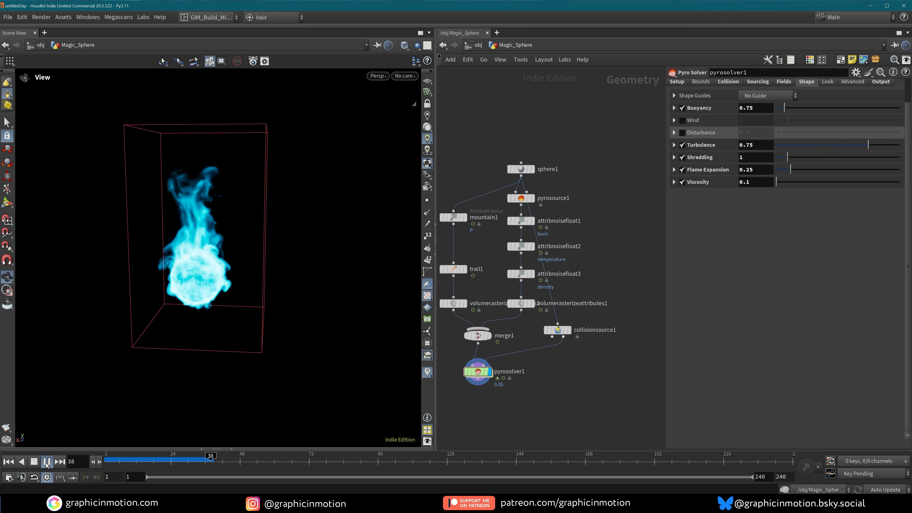
pyautogui.click(8, 462)
pyautogui.click(48, 462)
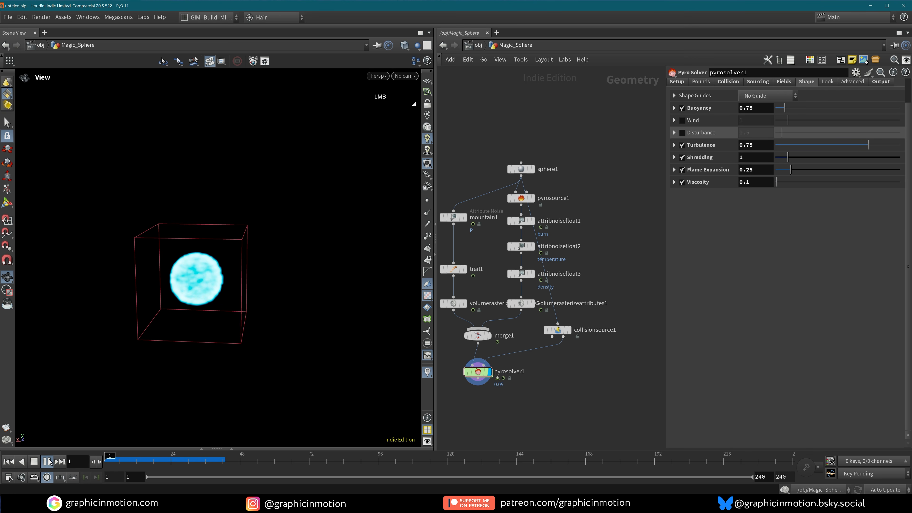
pyautogui.click(49, 460)
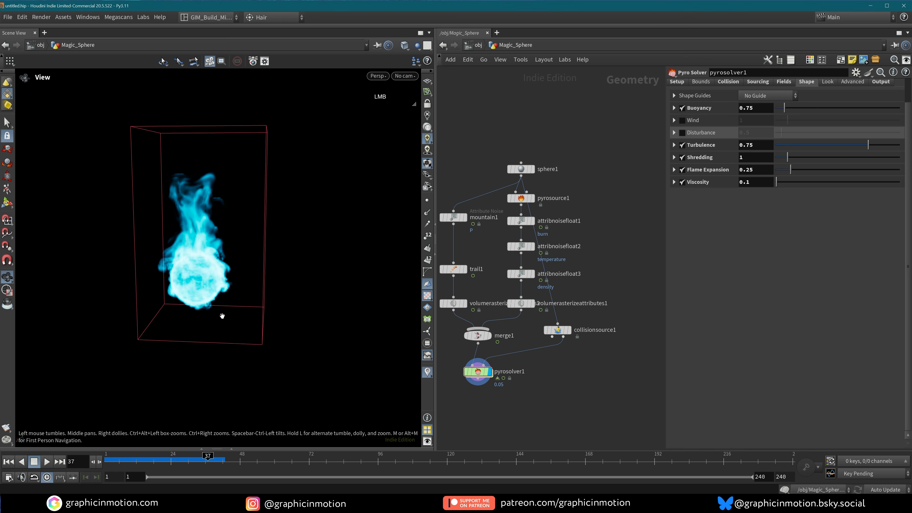
# Step: Enable the Draw Time (FPS) guide in the viewport's display options
pyautogui.press('d')
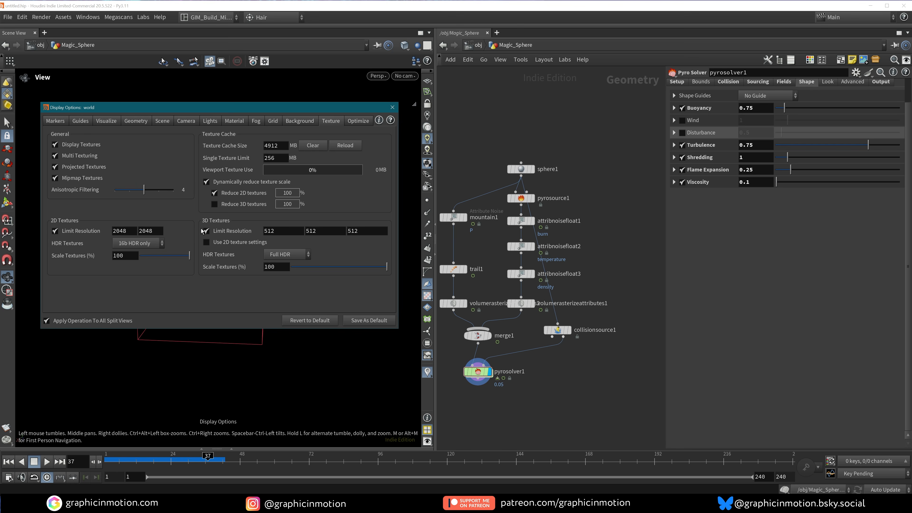
pyautogui.click(111, 124)
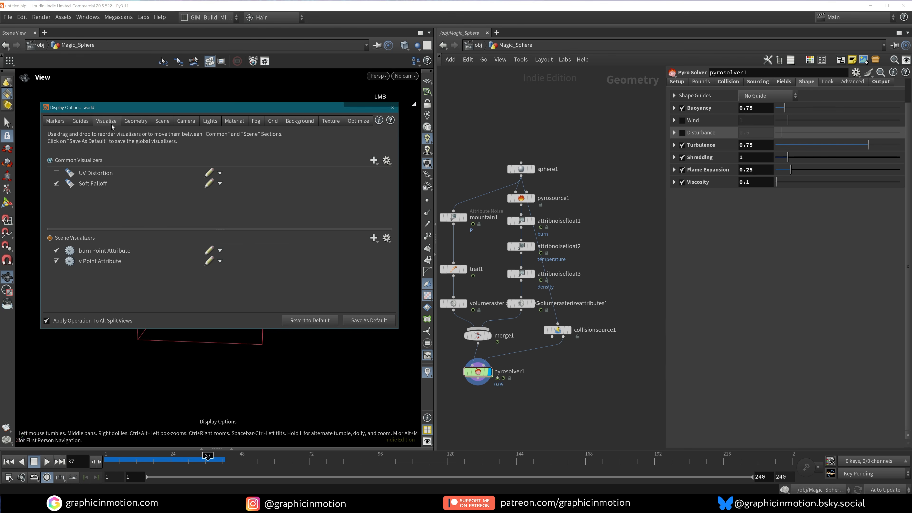
pyautogui.click(80, 122)
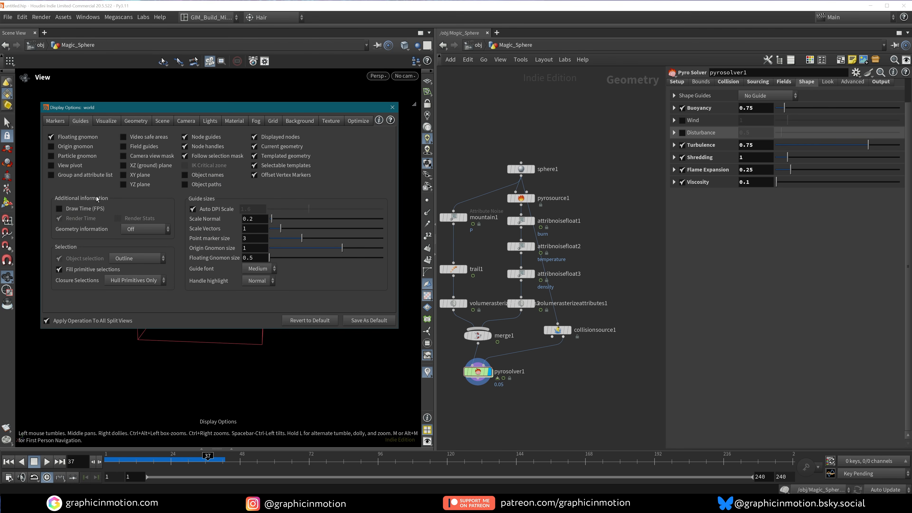
pyautogui.click(59, 209)
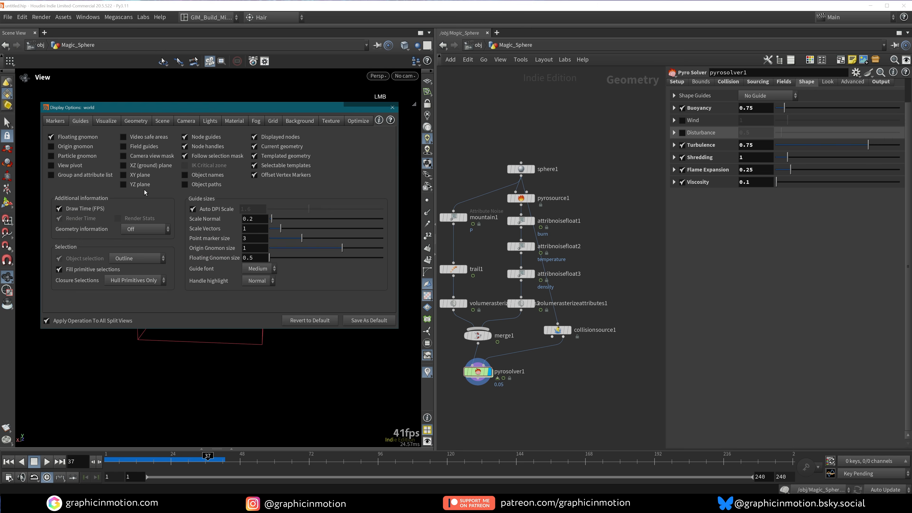
pyautogui.click(393, 106)
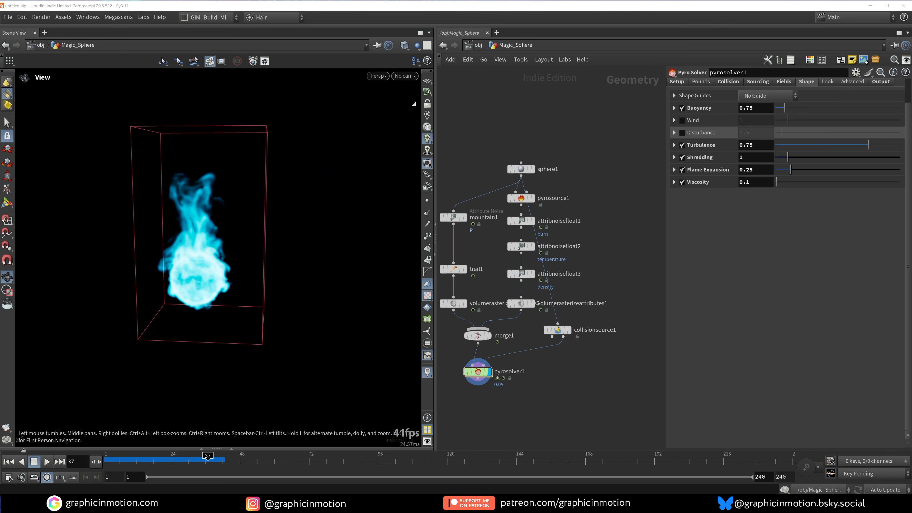
# Step: Replay the simulation from the first frame to check the playback frame rate and the flame's shape
pyautogui.click(8, 462)
pyautogui.click(47, 461)
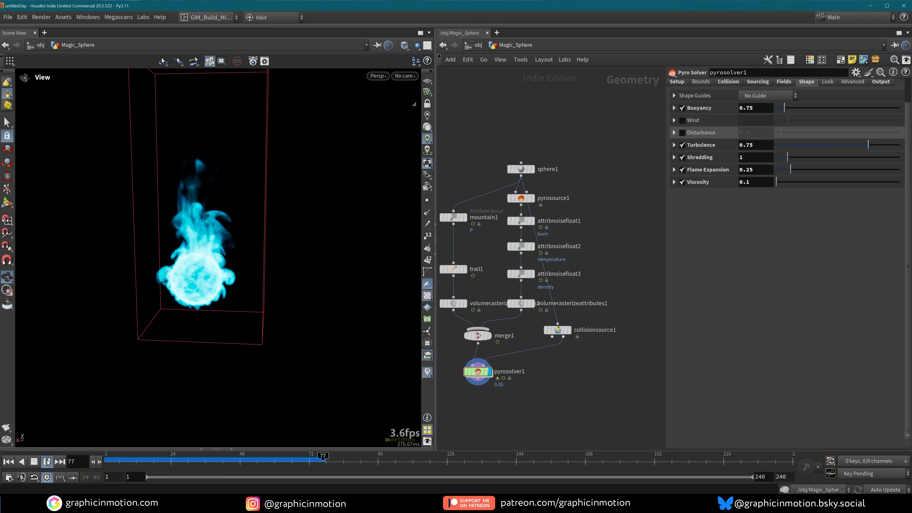
pyautogui.click(47, 462)
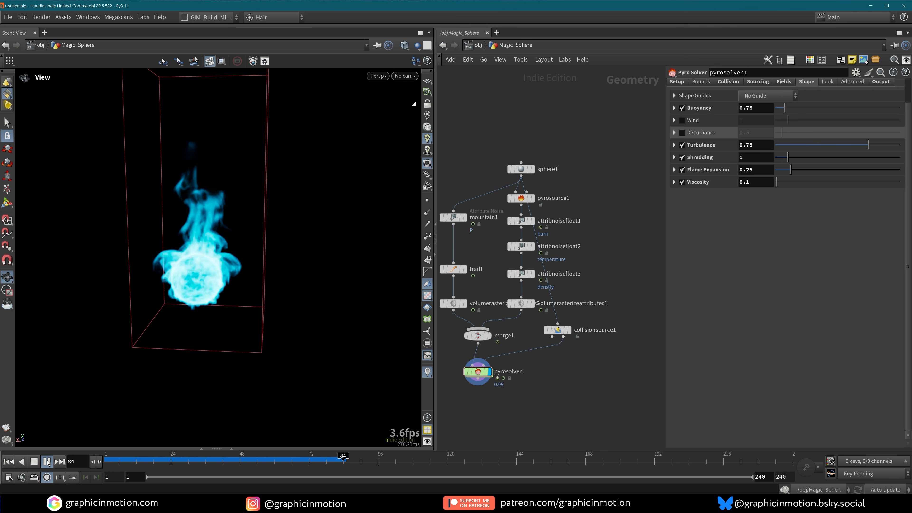
pyautogui.click(47, 461)
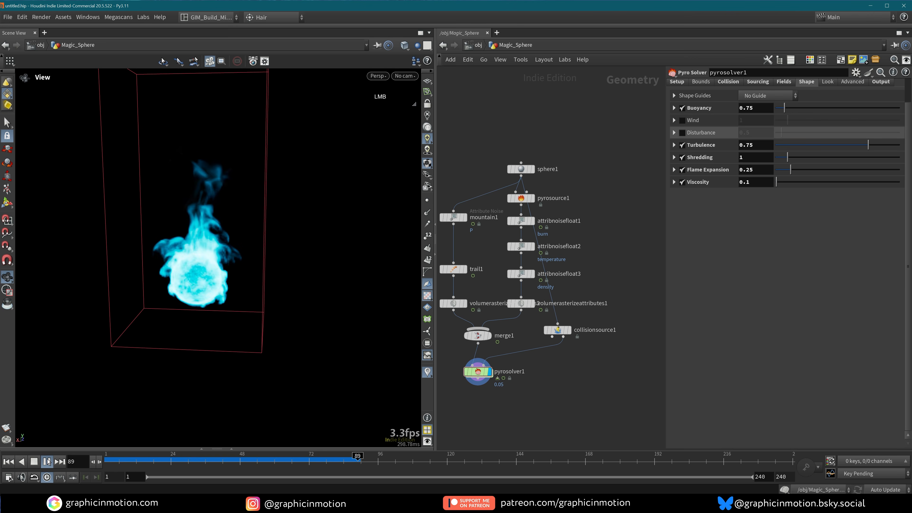
pyautogui.click(47, 461)
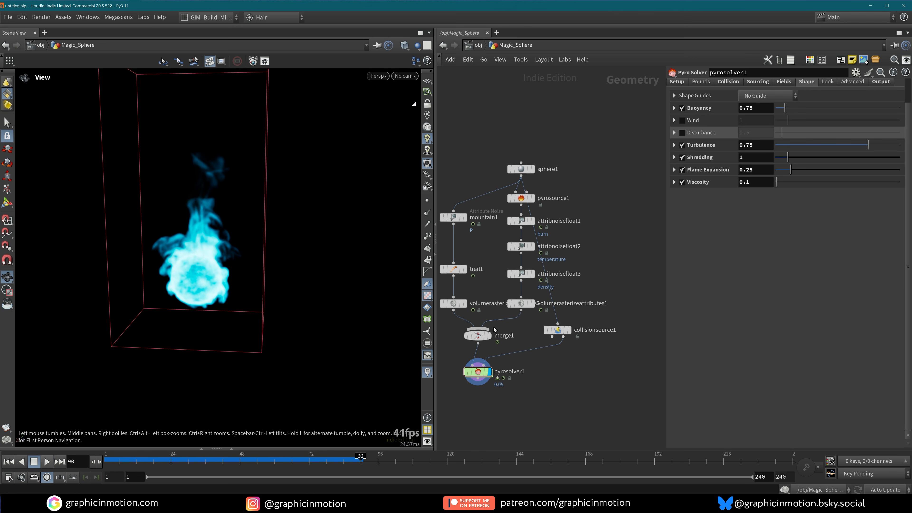
# Step: Set the source scale of the vel source on the Pyro Solver to 1.5
pyautogui.moveTo(484, 373)
pyautogui.click(756, 81)
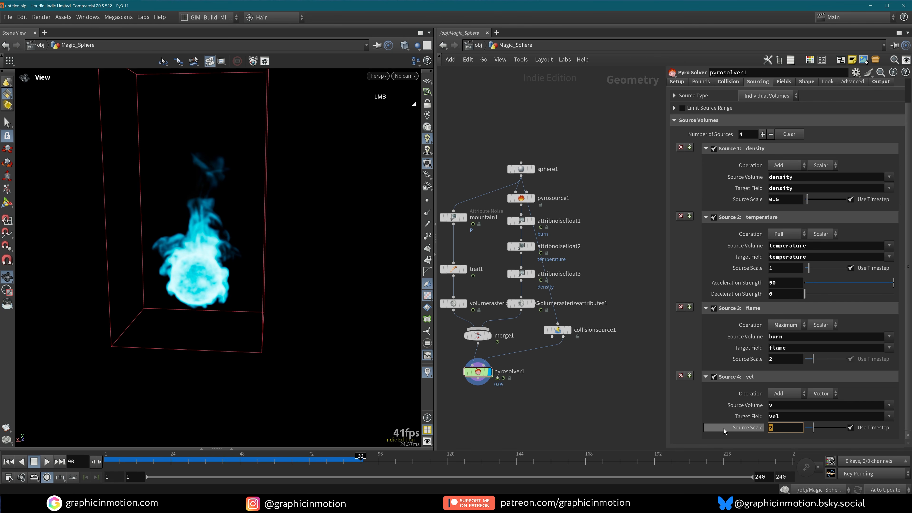
pyautogui.write('1.5')
pyautogui.click(723, 419)
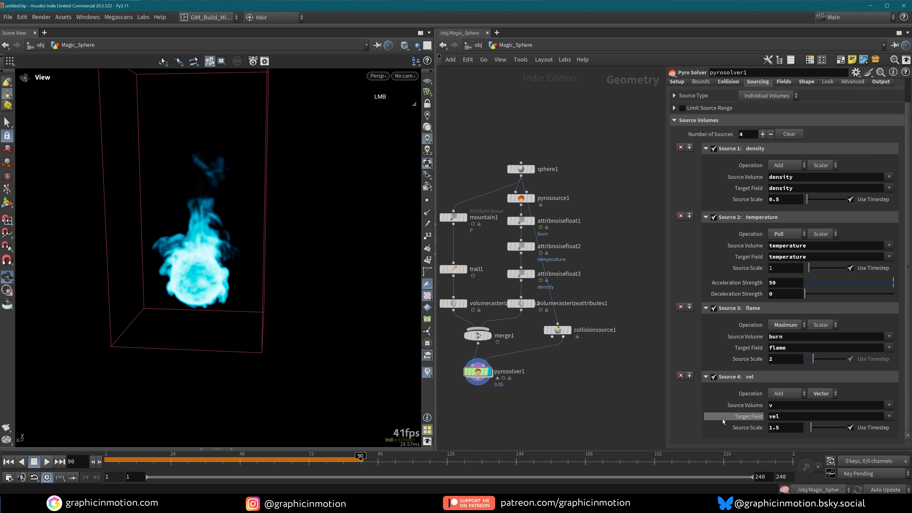
# Step: Replay the simulation from the first frame to check the fire with the reduced velocity source
pyautogui.click(10, 462)
pyautogui.click(47, 463)
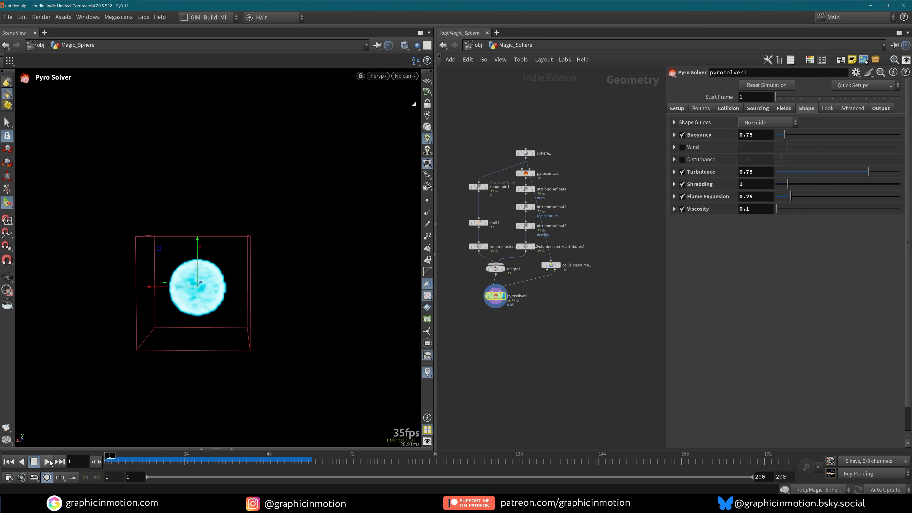
pyautogui.click(49, 463)
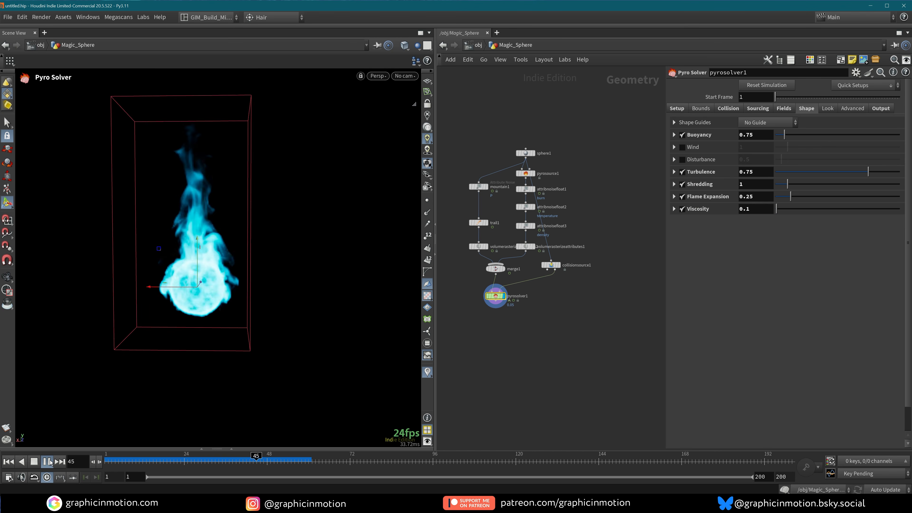
pyautogui.click(48, 462)
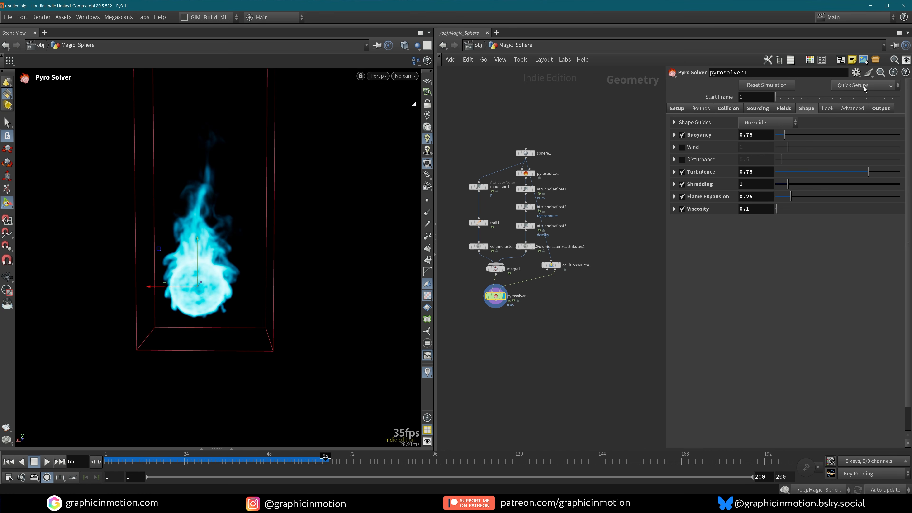
# Step: Apply the Optimize Exports quick setup to the Pyro Solver and show its output settings
pyautogui.click(498, 299)
pyautogui.click(861, 86)
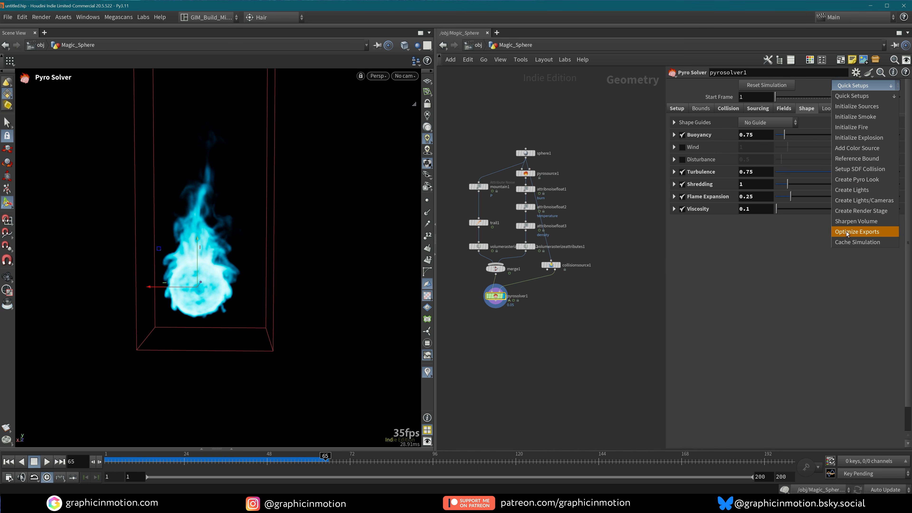
pyautogui.click(874, 232)
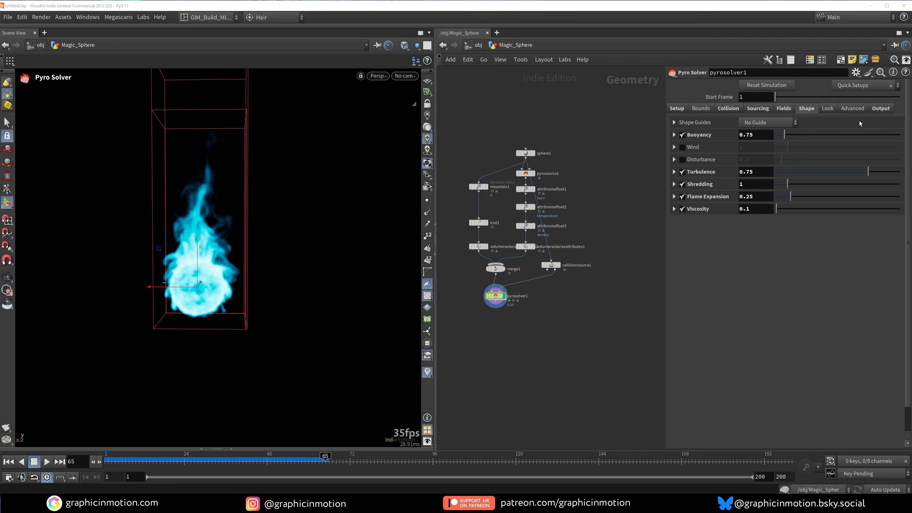
pyautogui.click(885, 108)
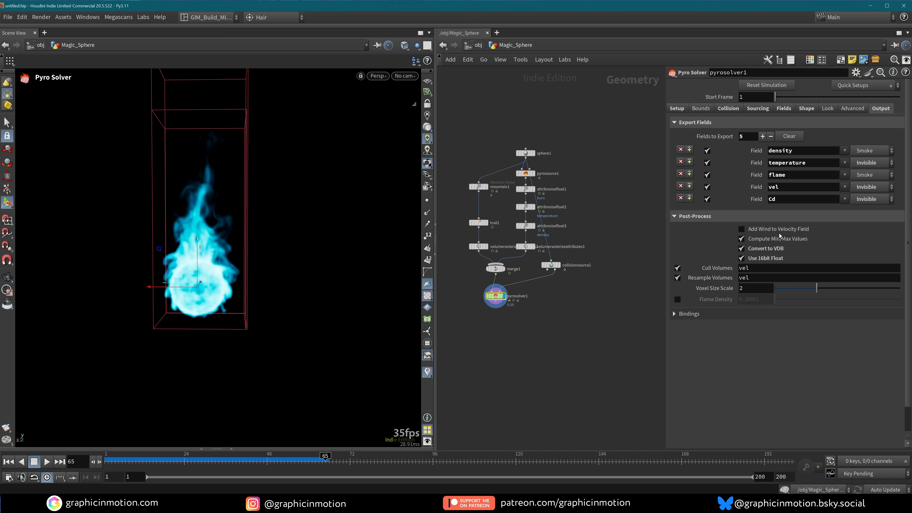
# Step: Add a second, default Pyro Solver beside the network and show its output settings for comparison
pyautogui.moveTo(559, 334); pyautogui.dragTo(526, 339, button='middle')
pyautogui.press('Tab')
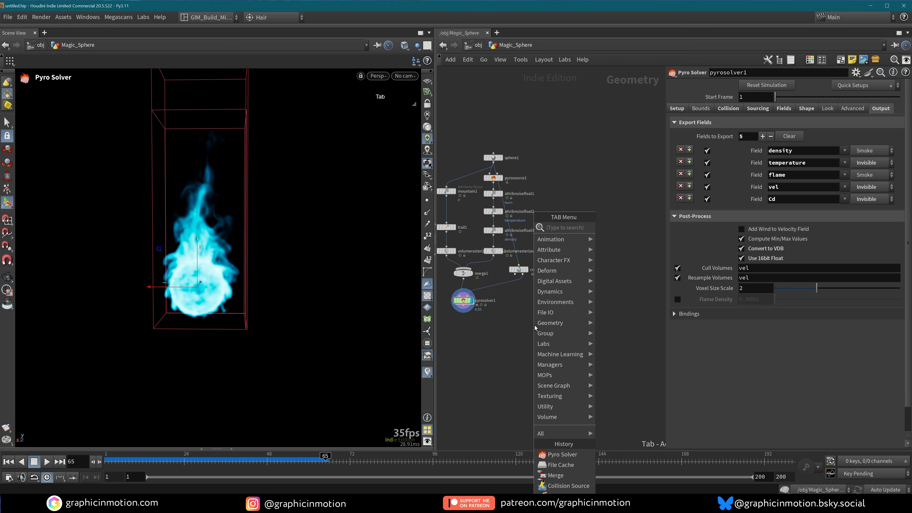
pyautogui.write('pyro')
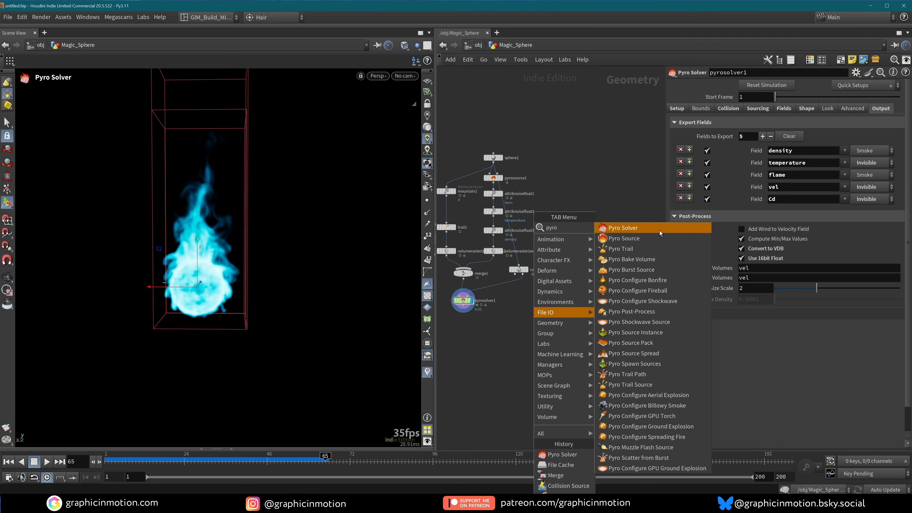
pyautogui.click(660, 231)
pyautogui.click(530, 328)
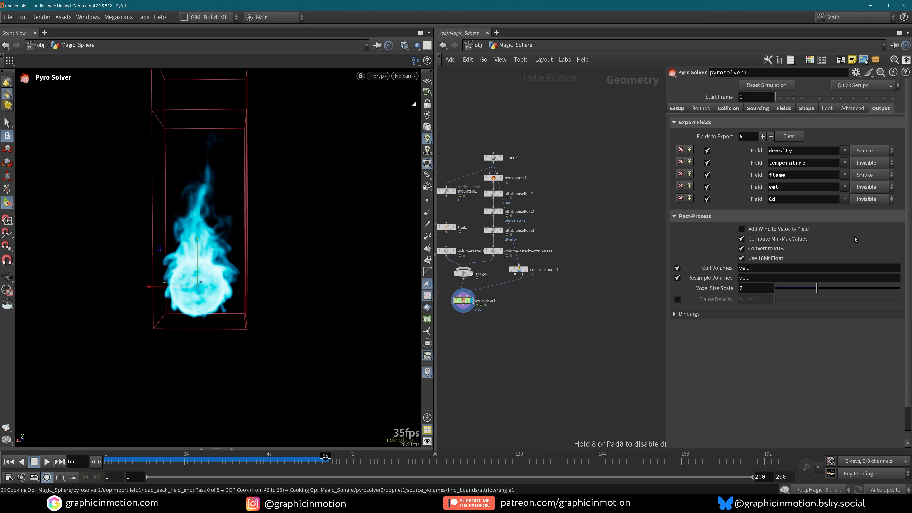
pyautogui.click(878, 108)
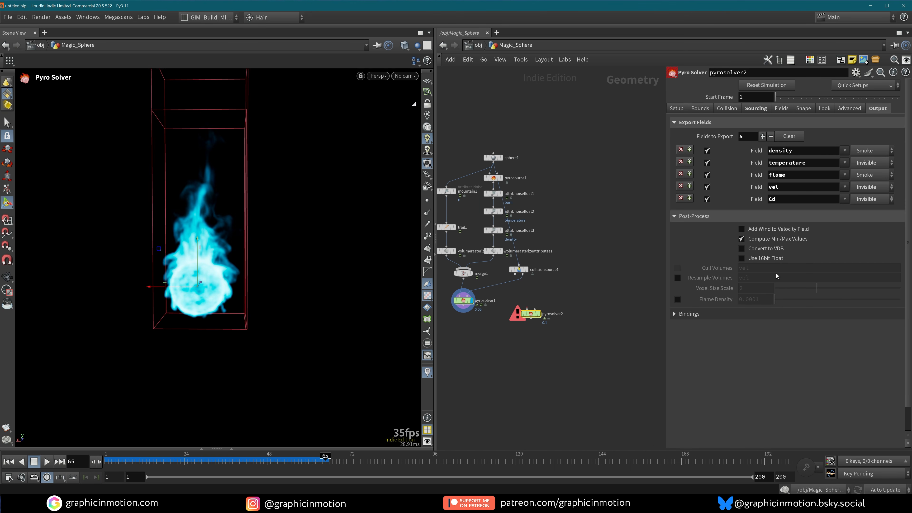
# Step: Compare the post-process export settings of the optimized Pyro Solver with those of the default one
pyautogui.moveTo(532, 315)
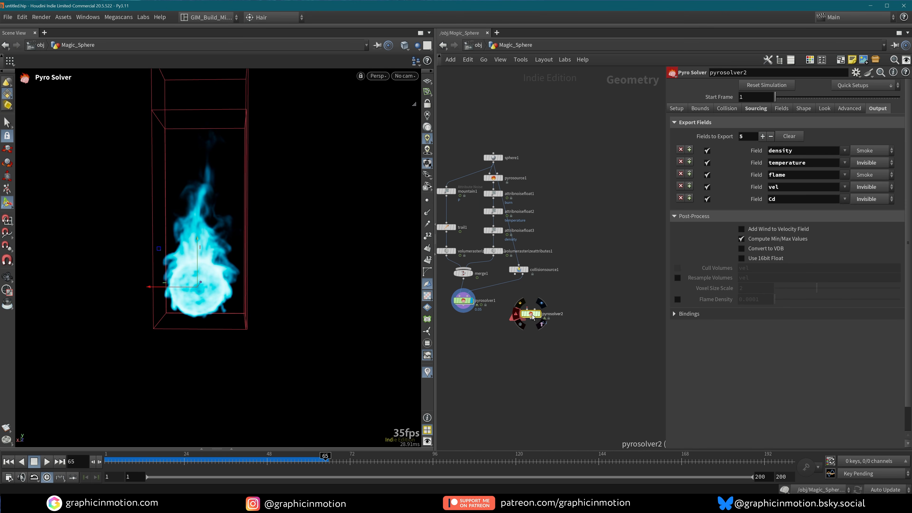
pyautogui.moveTo(467, 303)
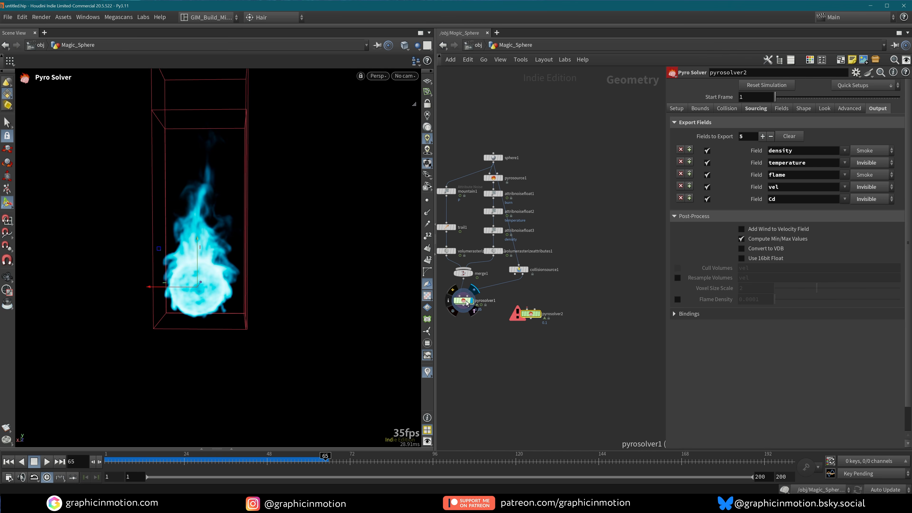
pyautogui.click(466, 303)
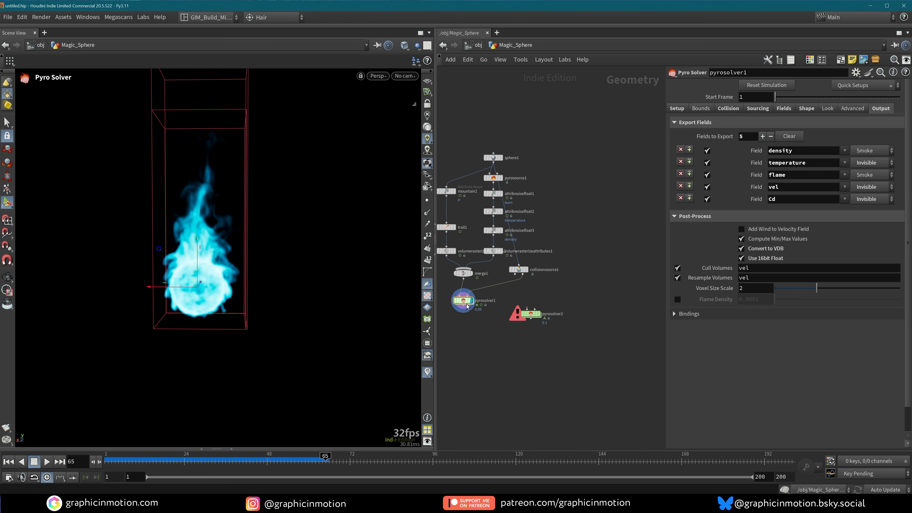
pyautogui.moveTo(466, 300)
pyautogui.moveTo(533, 316)
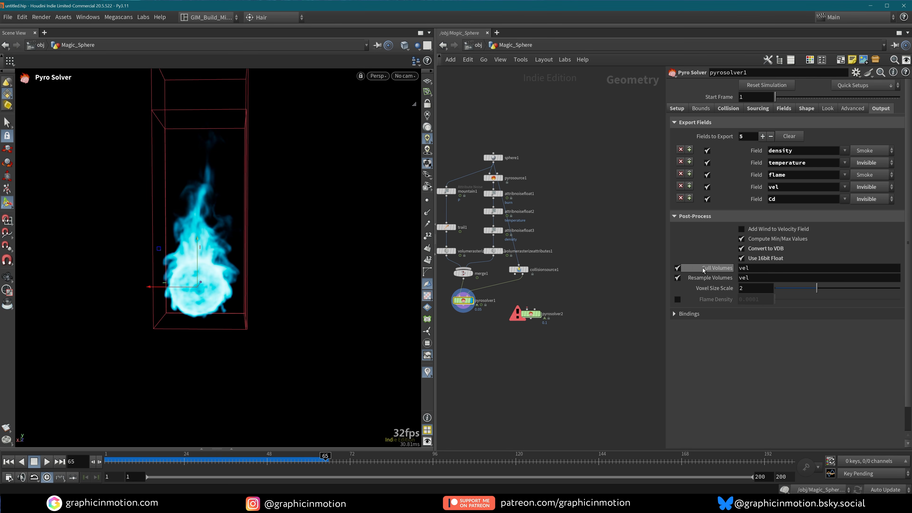
pyautogui.click(532, 314)
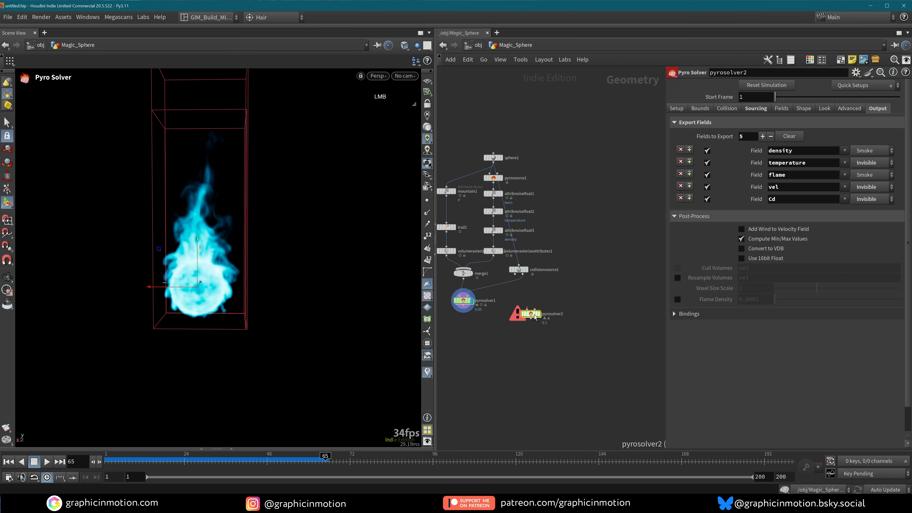
pyautogui.click(466, 301)
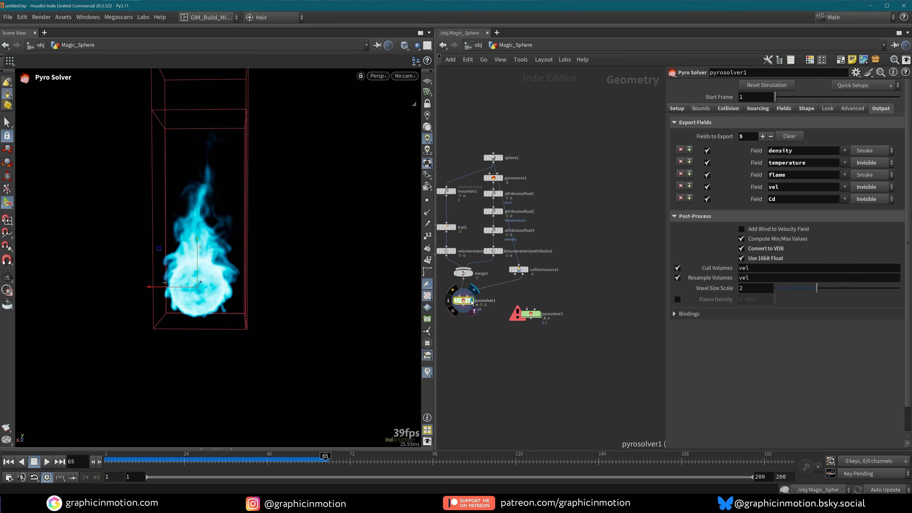
# Step: Add a file cache after the main Pyro Solver with the Cache Simulation quick setup, and remove the spare second solver
pyautogui.click(863, 86)
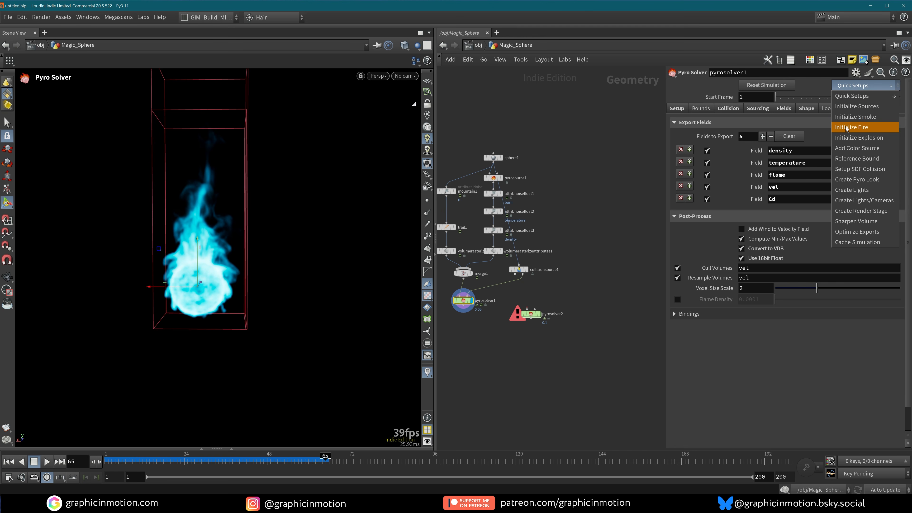
pyautogui.click(858, 243)
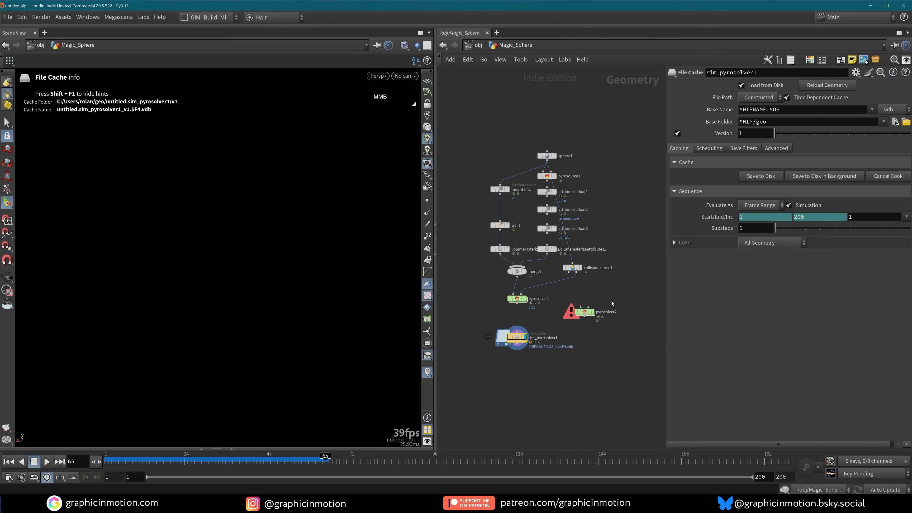
pyautogui.click(585, 312)
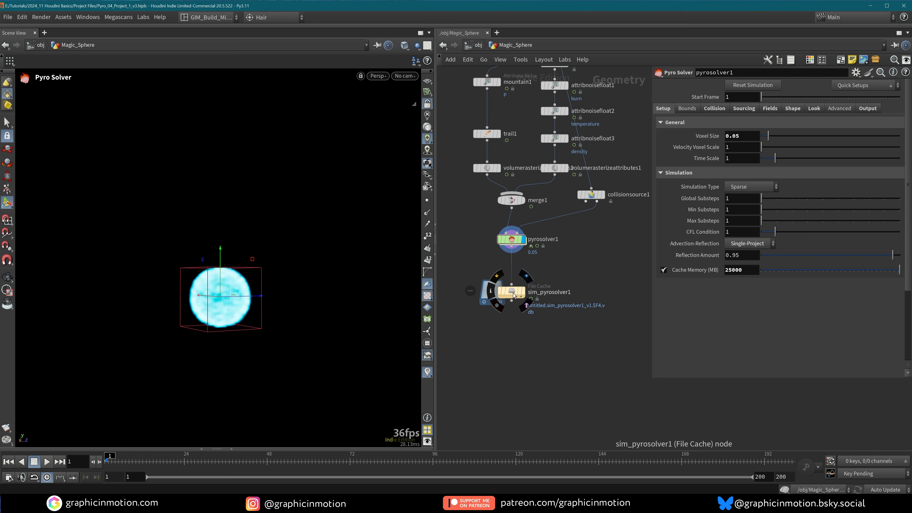
pyautogui.click(517, 239)
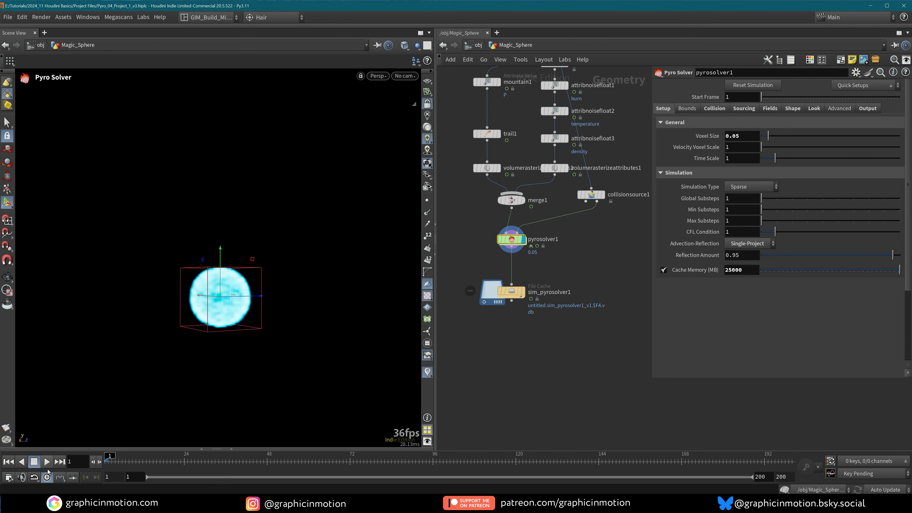
# Step: Try a Pyro Solver voxel size of 0.03 and play the simulation from the first frame
pyautogui.click(47, 462)
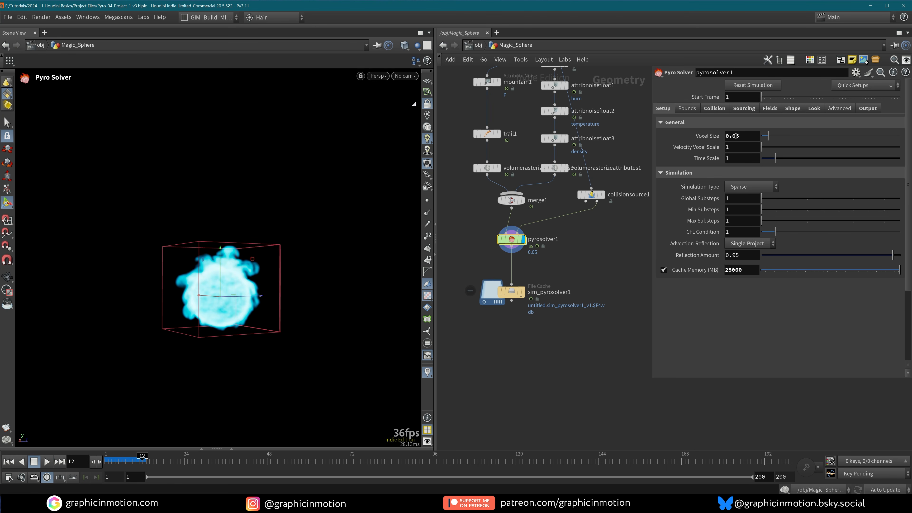
pyautogui.click(736, 135)
pyautogui.press('Delete')
pyautogui.write('3')
pyautogui.press('Return')
pyautogui.click(8, 462)
pyautogui.click(47, 462)
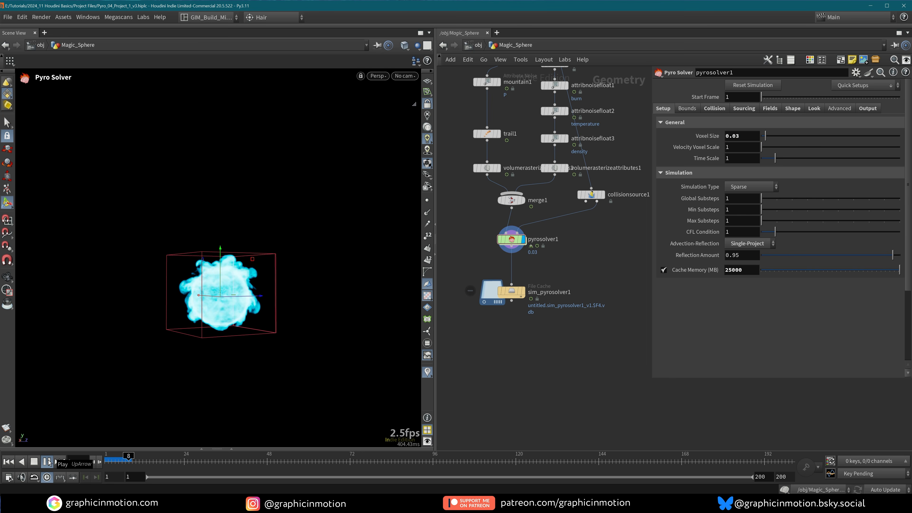
pyautogui.click(48, 462)
# Step: Set the Pyro Solver's voxel size to 0.025 and its time scale to 1.25
pyautogui.click(737, 135)
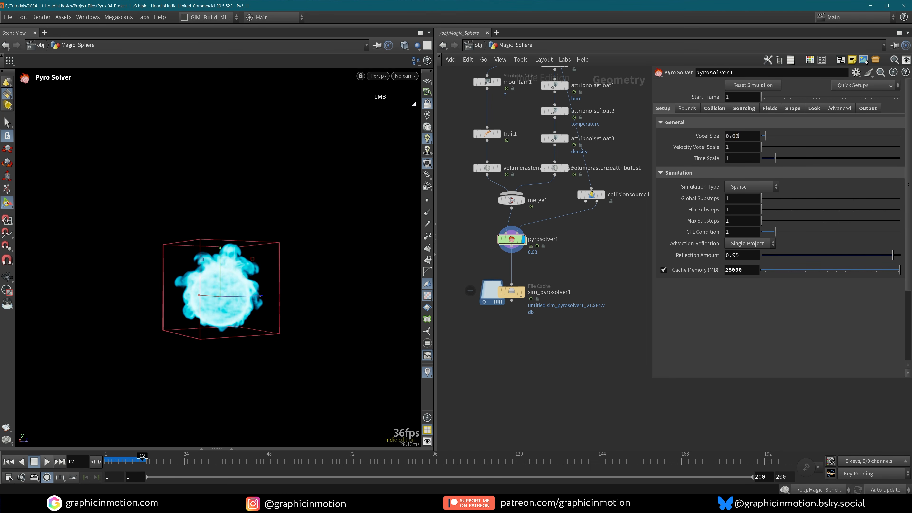
pyautogui.press('Delete')
pyautogui.write('25')
pyautogui.press('Return')
pyautogui.click(730, 159)
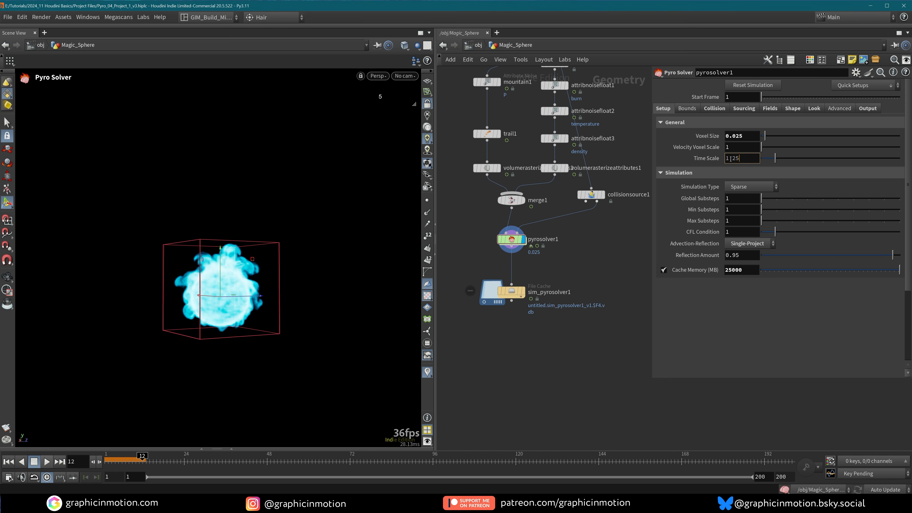
pyautogui.press('Return')
# Step: Play the finer, faster fire simulation from the first frame and rewind to the start
pyautogui.click(7, 464)
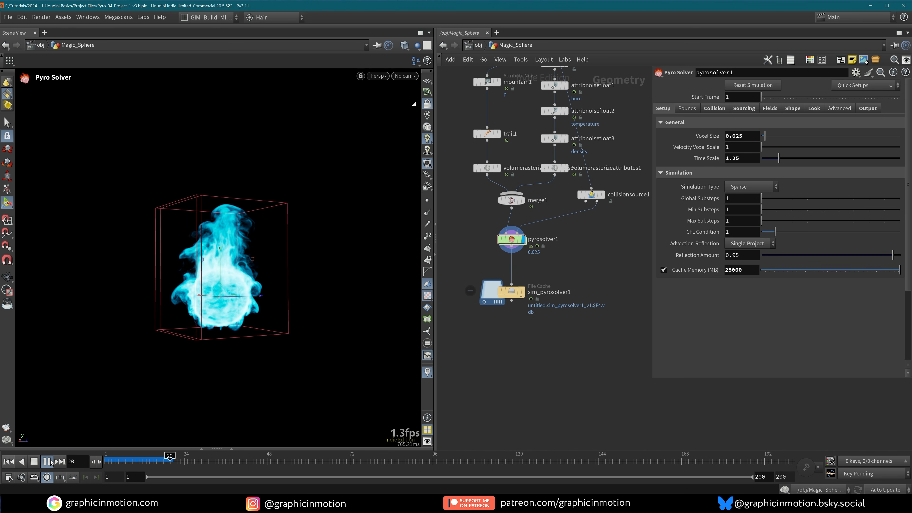
pyautogui.click(46, 462)
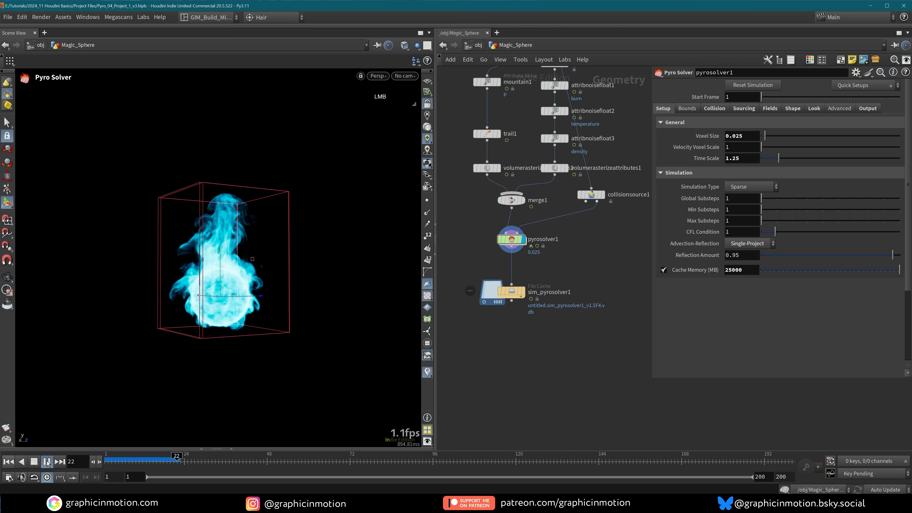
pyautogui.click(7, 464)
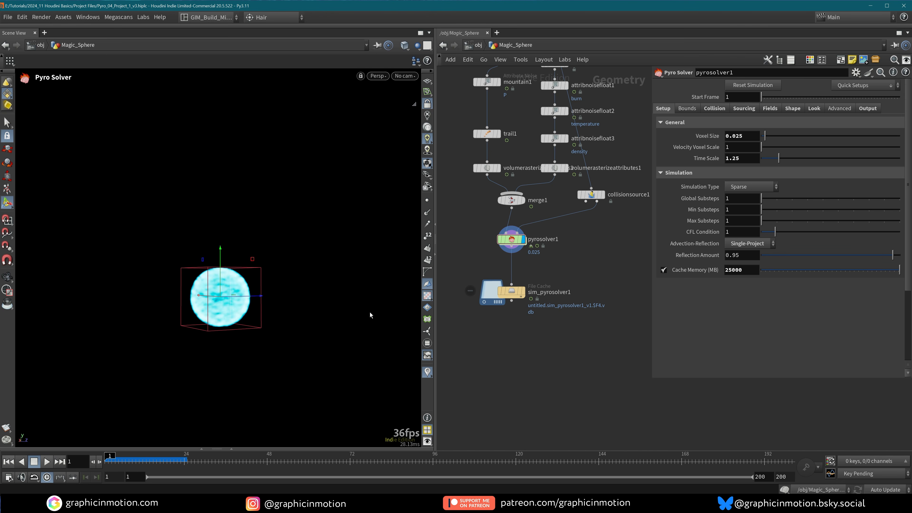
# Step: Save the pyro simulation to disk from the sim_pyrosolver1 file cache and display that node
pyautogui.moveTo(513, 294)
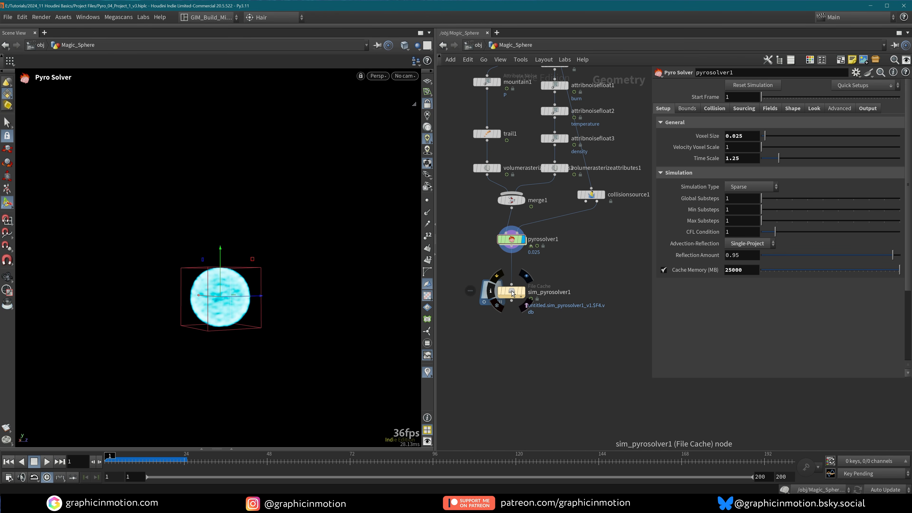
pyautogui.click(513, 293)
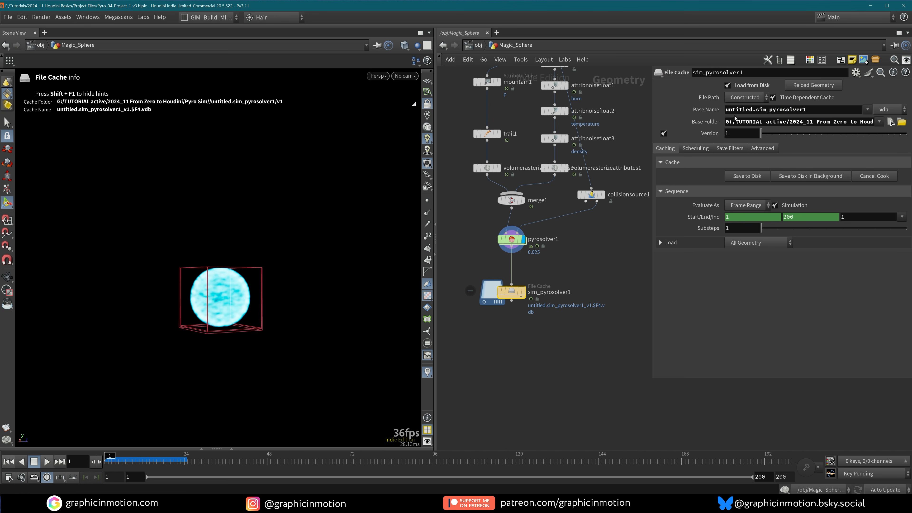
pyautogui.click(749, 175)
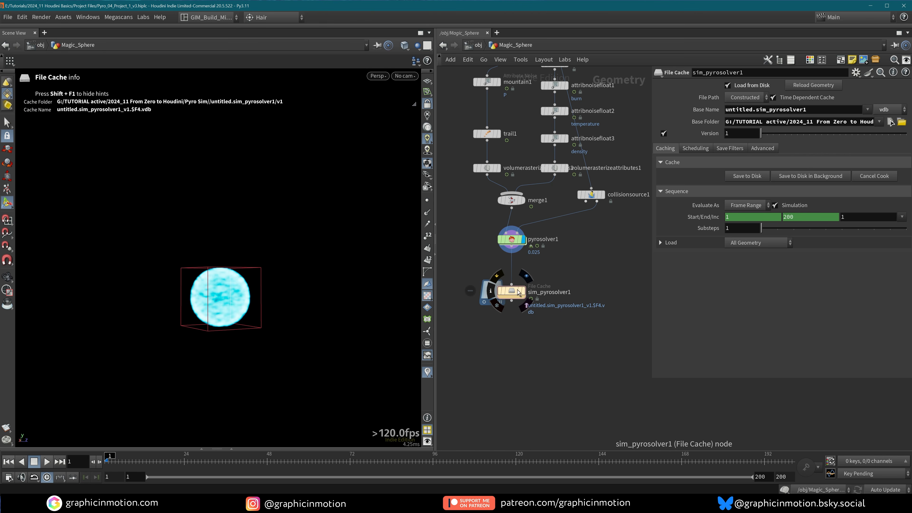
pyautogui.click(523, 291)
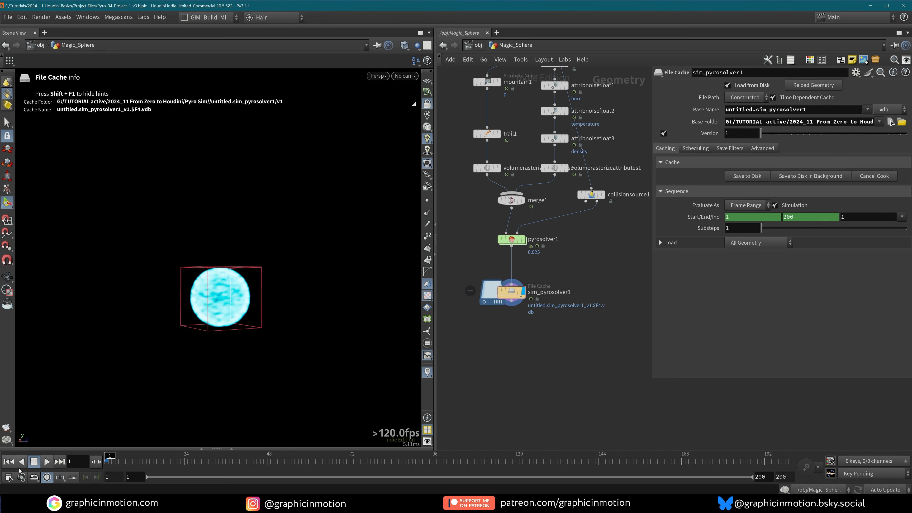
# Step: Play back the cached simulation from the first frame to check its playback
pyautogui.click(8, 467)
pyautogui.click(46, 464)
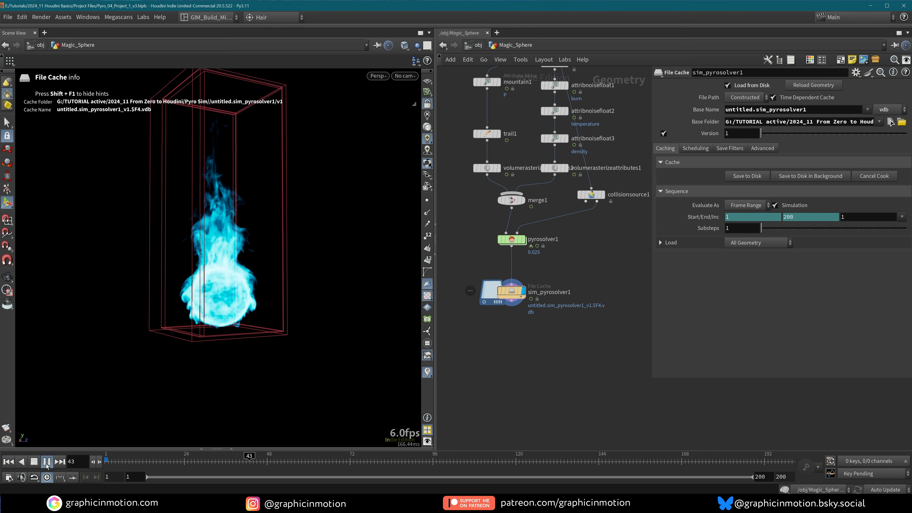
pyautogui.click(46, 464)
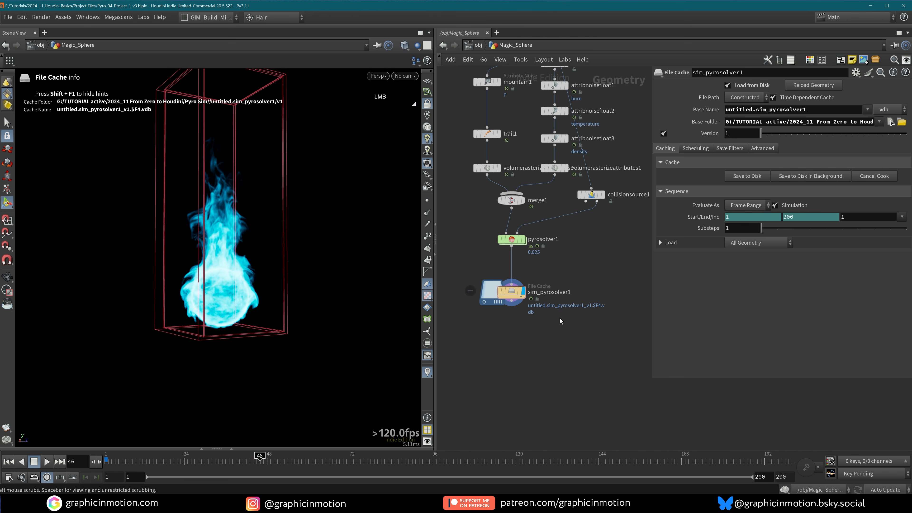
# Step: Return to the first frame and apply the Optimize Exports quick setup to the Pyro Solver again
pyautogui.click(513, 240)
pyautogui.hotkey('shift', 'Left')
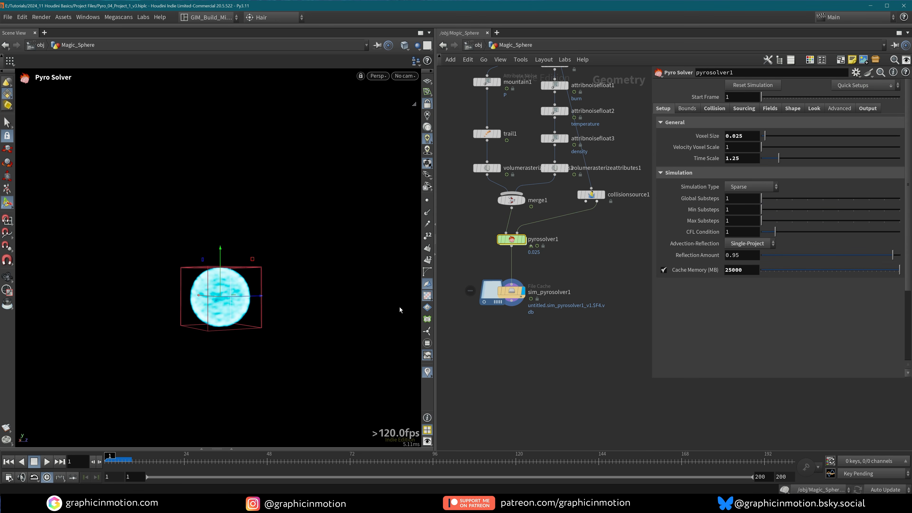
pyautogui.click(862, 85)
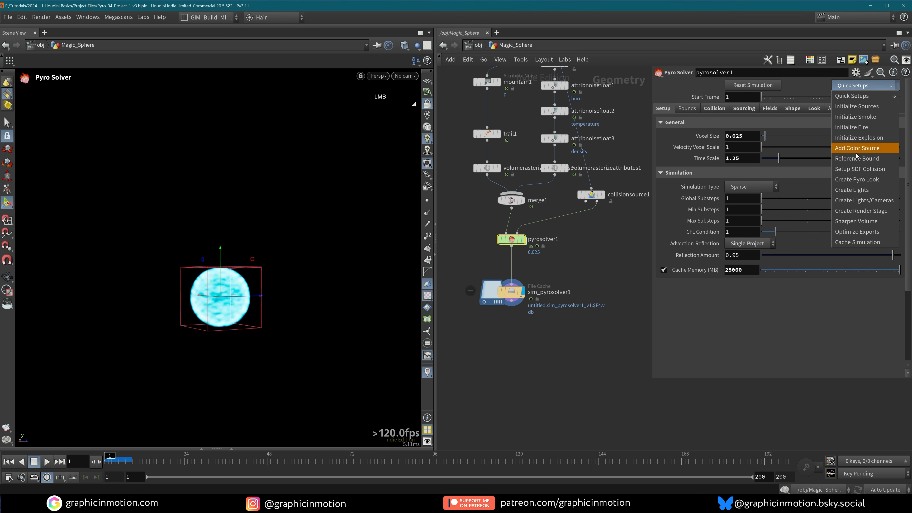
pyautogui.click(856, 232)
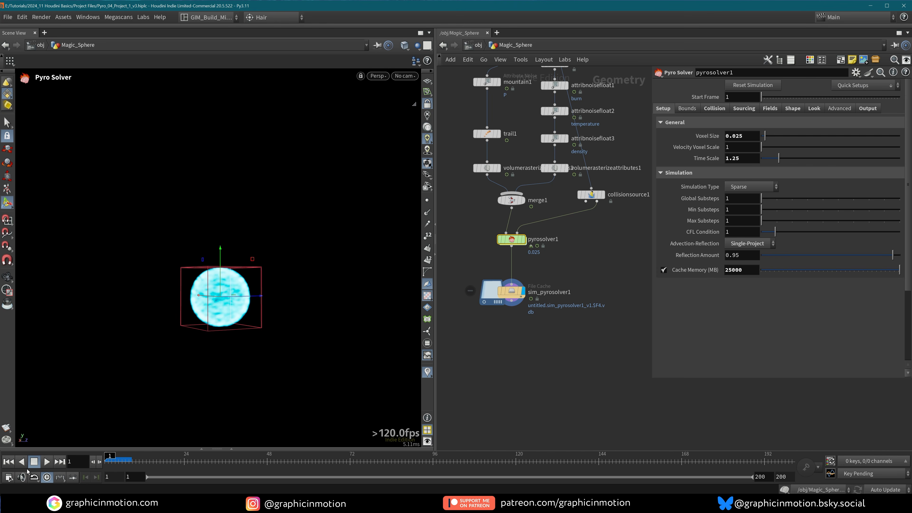
# Step: Compare playback with the Pyro Solver selected against the file cache selected, and rewind to the first frame
pyautogui.click(50, 462)
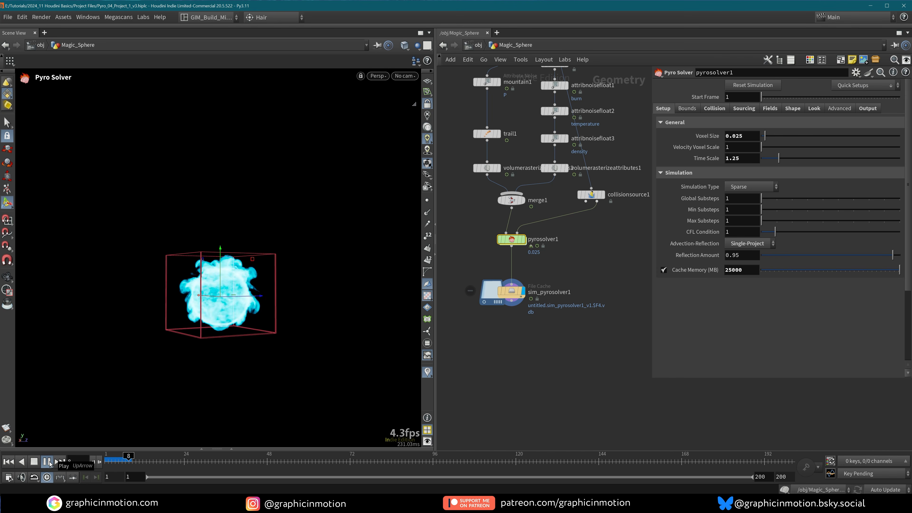
pyautogui.click(49, 462)
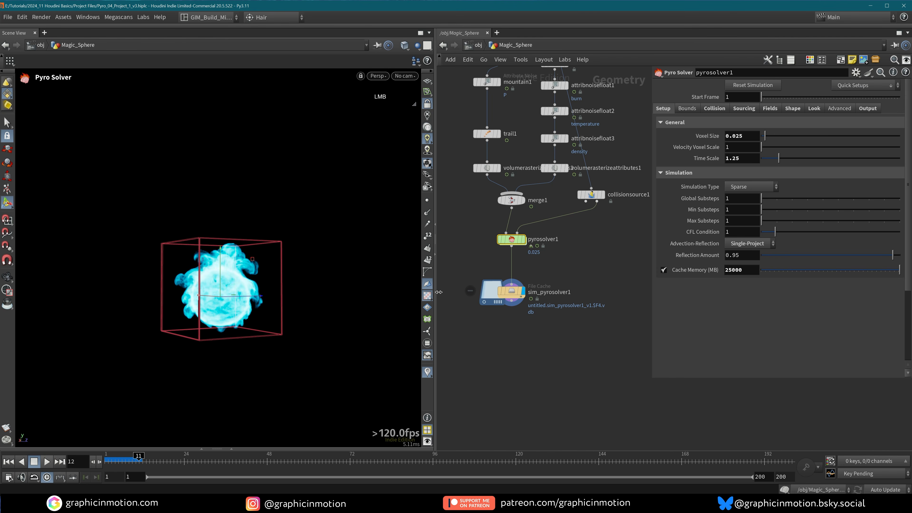
pyautogui.click(512, 290)
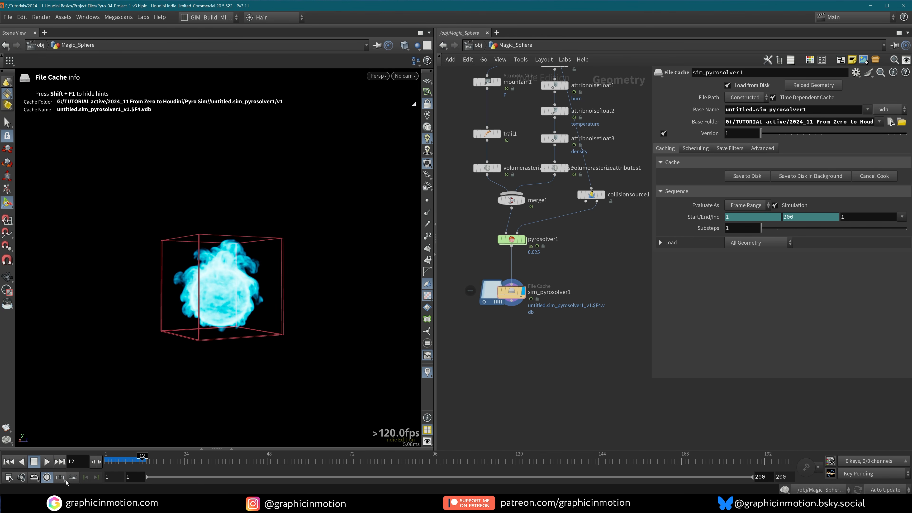
pyautogui.click(46, 462)
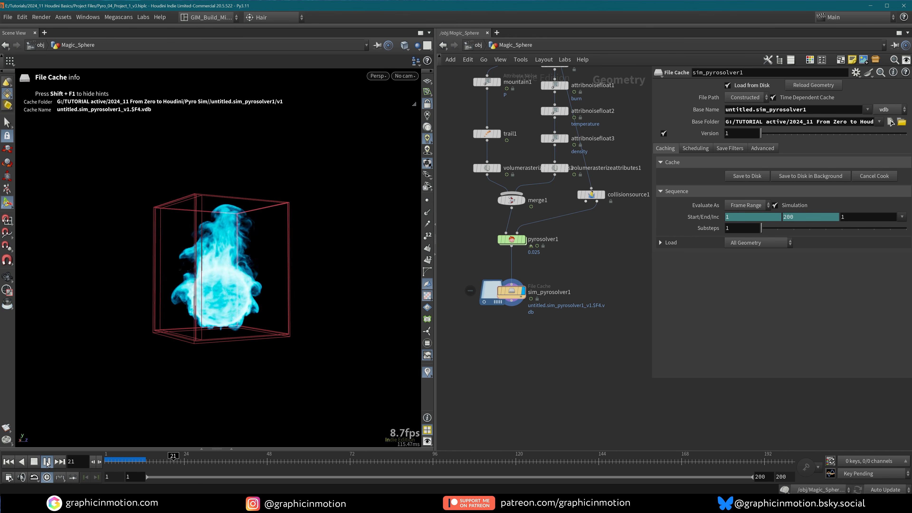
pyautogui.click(47, 462)
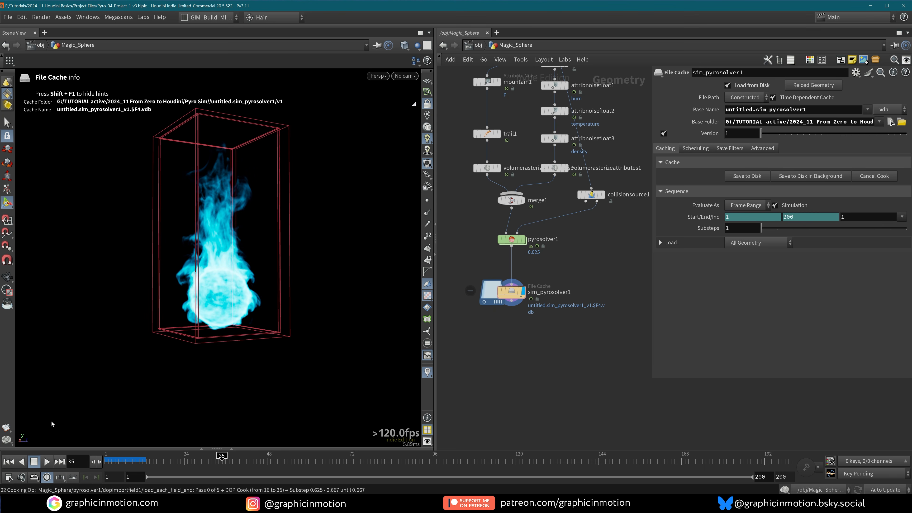
pyautogui.click(9, 462)
# Step: Create a render stage from the Pyro Solver with the Create Render Stage quick setup and the Default light preset
pyautogui.moveTo(516, 244)
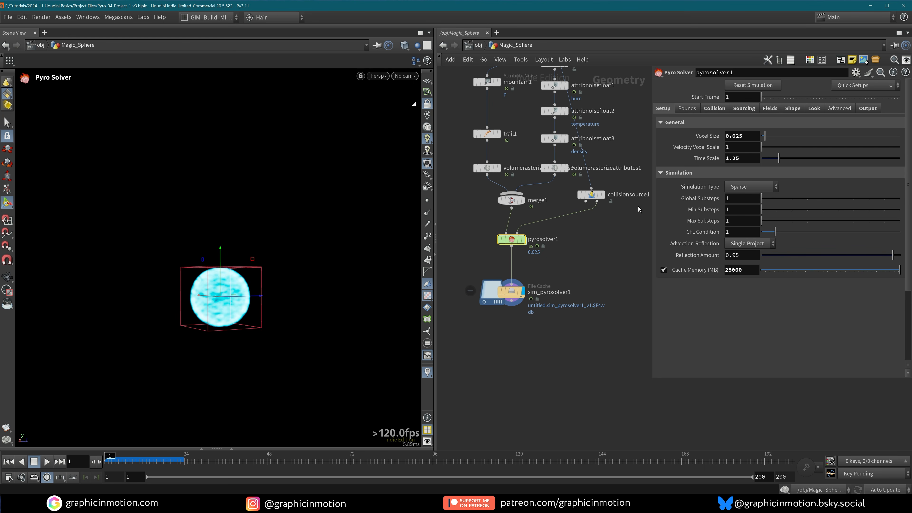
pyautogui.click(858, 90)
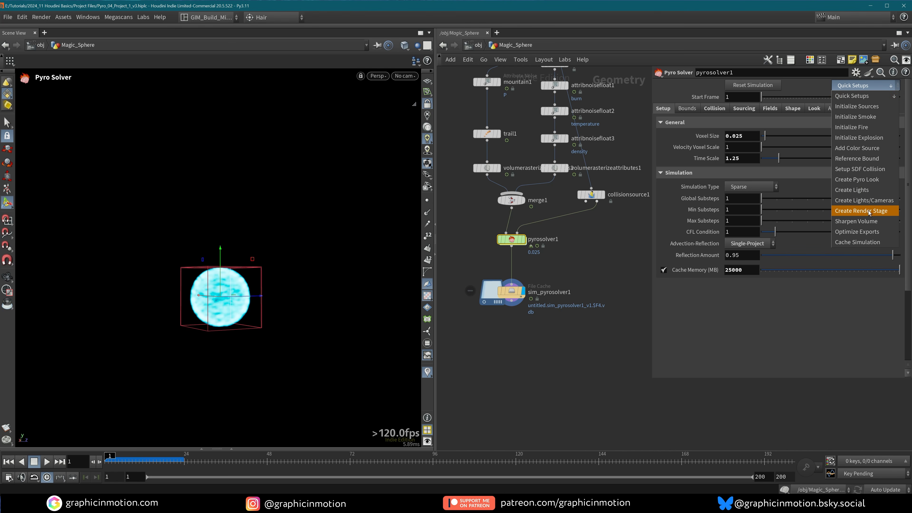
pyautogui.click(855, 211)
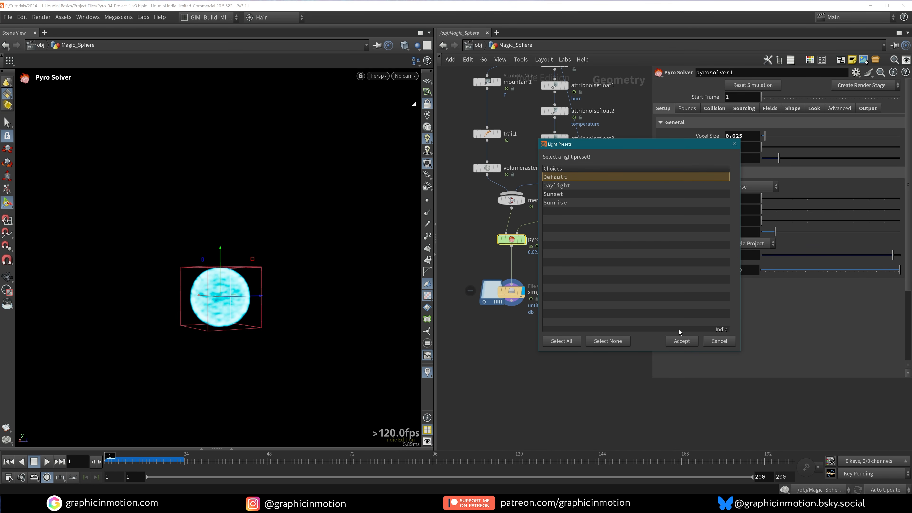
pyautogui.click(688, 342)
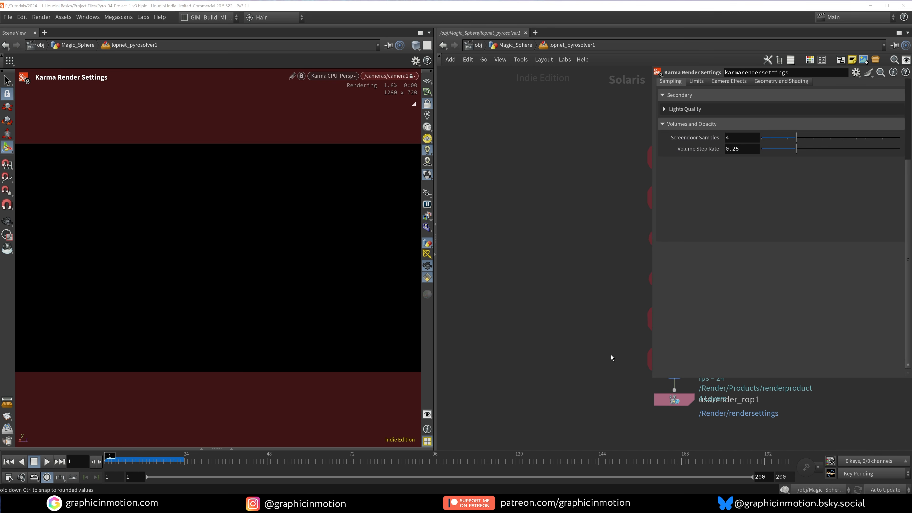
# Step: Display the import_pyrosolver1 node of the render stage, show its parameters and move to frame 3
pyautogui.moveTo(609, 306); pyautogui.dragTo(504, 313, button='middle')
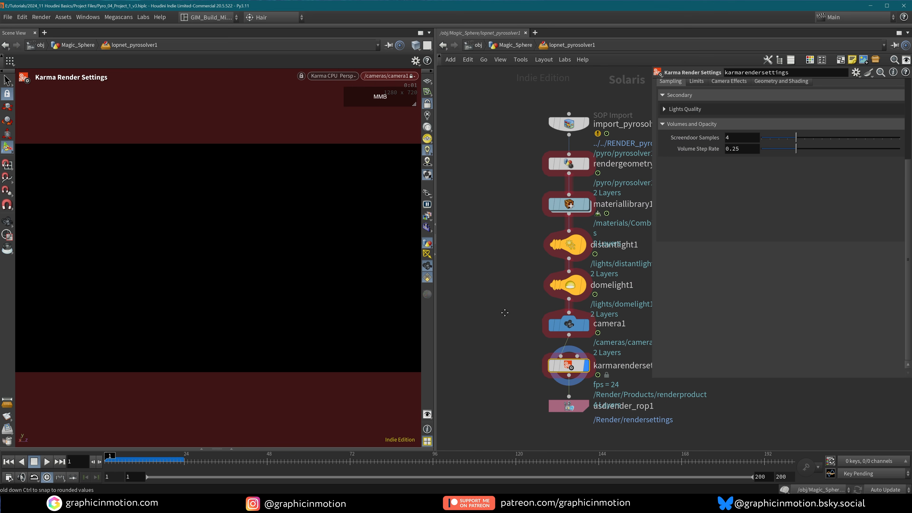
pyautogui.scroll(-2, 500, 165)
pyautogui.moveTo(504, 160); pyautogui.dragTo(453, 169, button='middle')
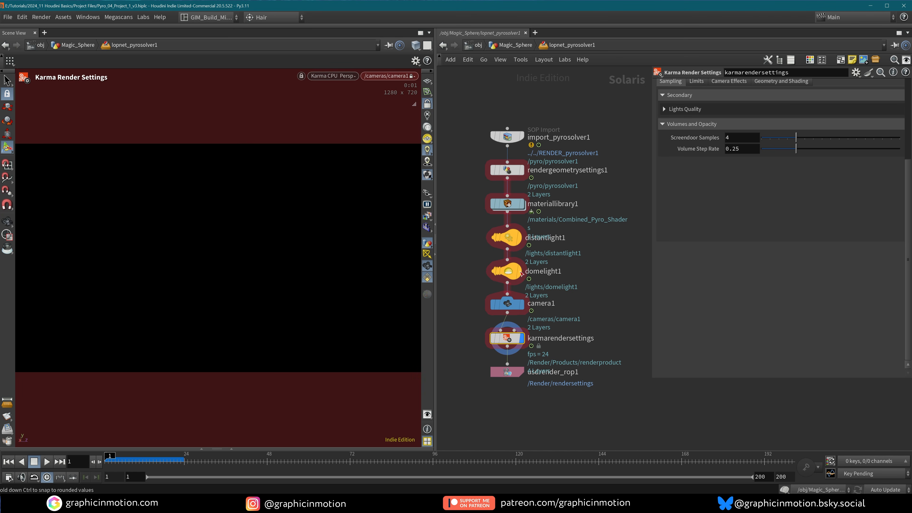
pyautogui.click(523, 138)
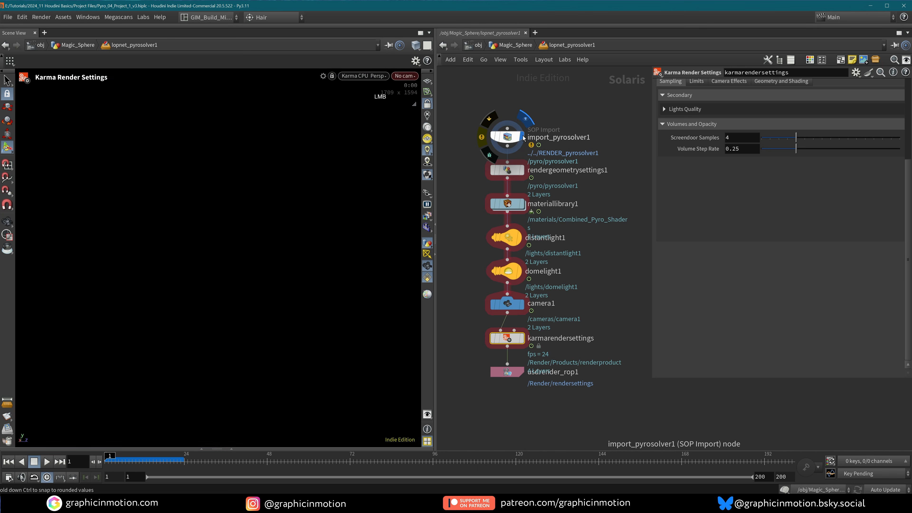
pyautogui.click(514, 137)
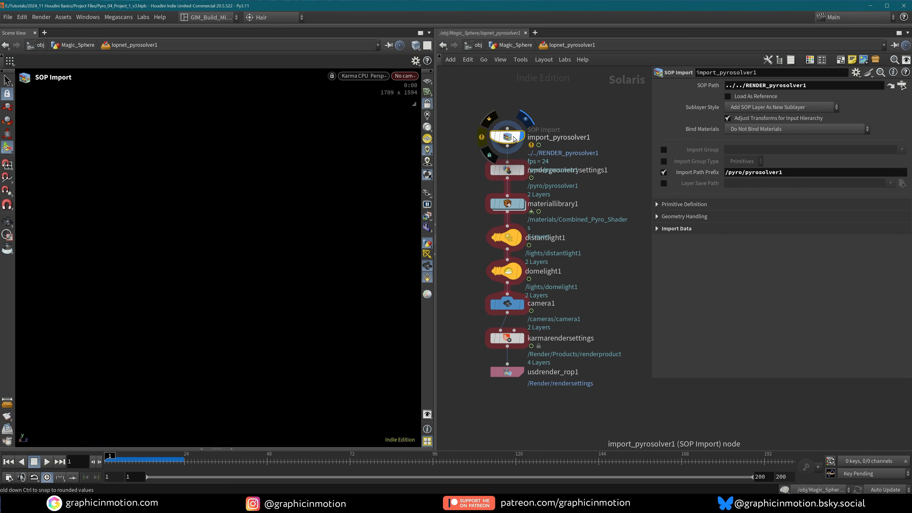
pyautogui.click(115, 457)
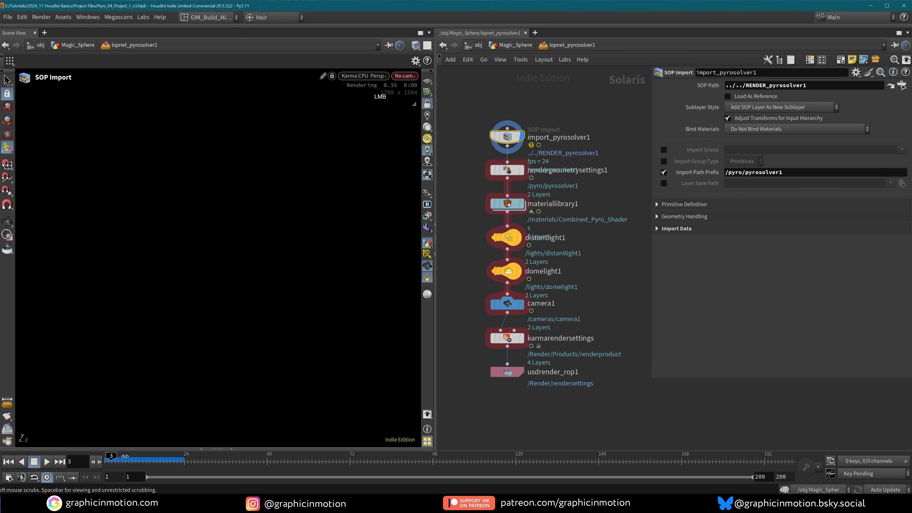
# Step: Switch the render stage's viewport renderer to Houdini VK to inspect the imported fire, and return to the Magic_Sphere network
pyautogui.click(364, 75)
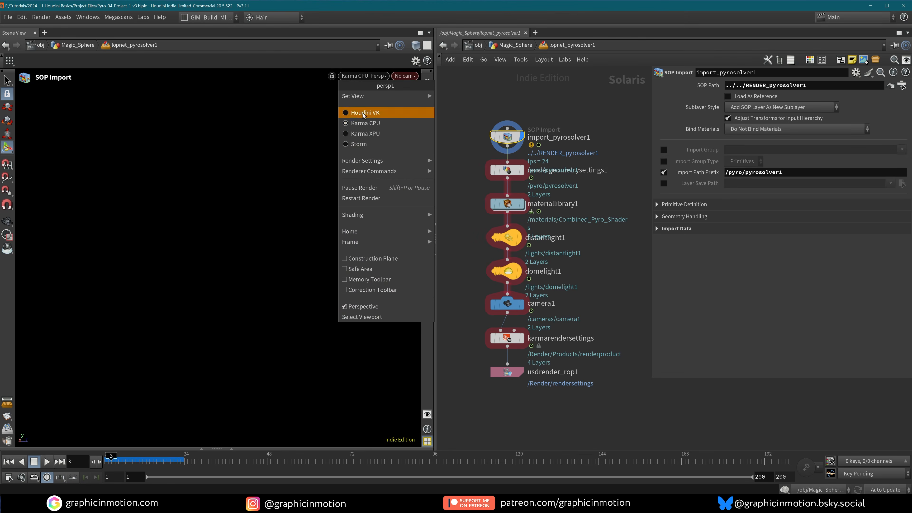
pyautogui.click(362, 114)
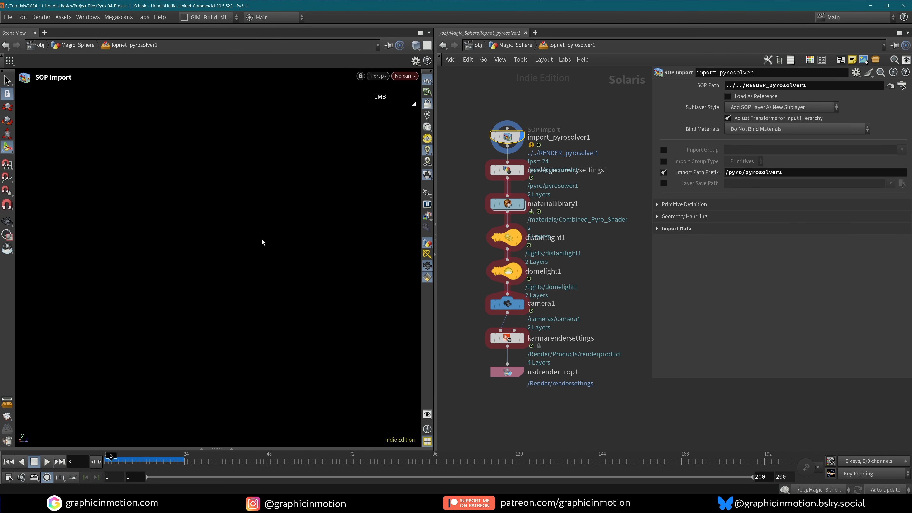
pyautogui.hotkey('space', 'h')
pyautogui.keyDown('alt'); pyautogui.moveTo(228, 258); pyautogui.dragTo(241, 276, button='right'); pyautogui.keyUp('alt')
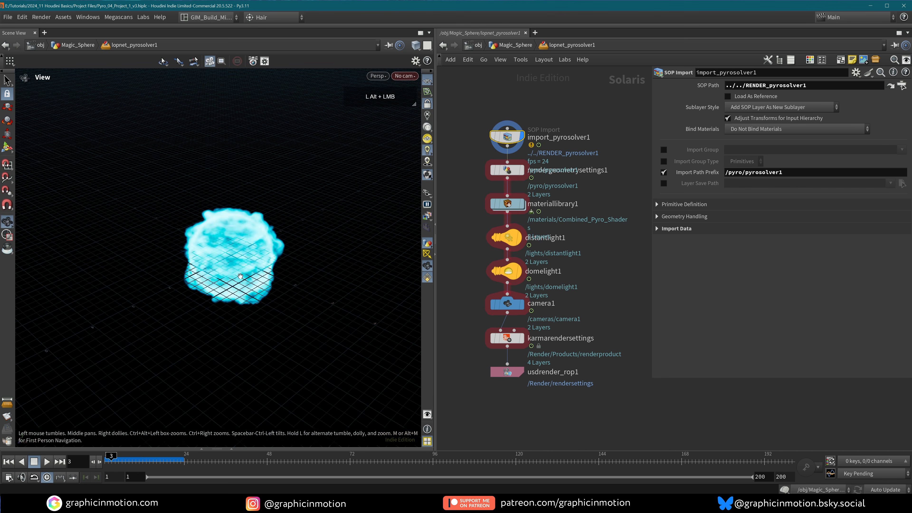
pyautogui.keyDown('alt'); pyautogui.moveTo(241, 276); pyautogui.dragTo(230, 235); pyautogui.keyUp('alt')
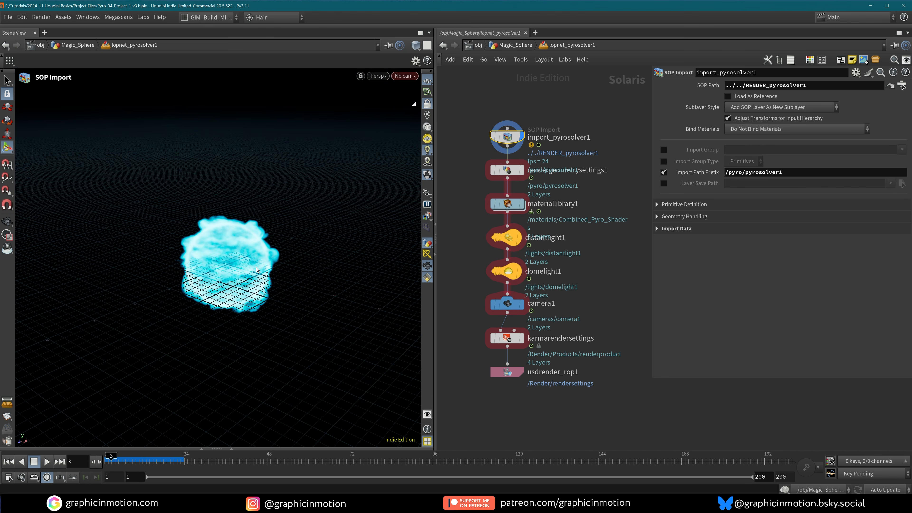
pyautogui.click(518, 47)
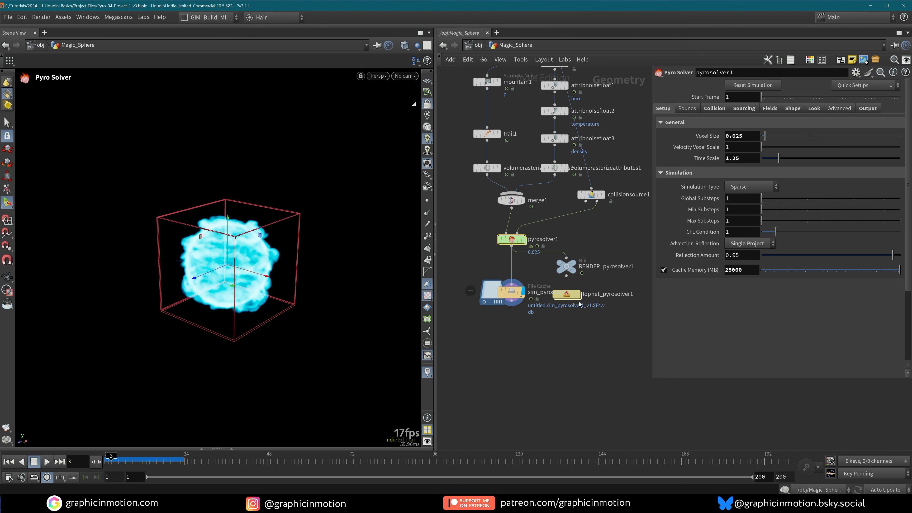
# Step: Move lopnet_pyrosolver1 clear of the other nodes and rewire the RENDER_pyrosolver1 null to the sim_pyrosolver1 file cache output
pyautogui.moveTo(579, 305); pyautogui.dragTo(579, 371)
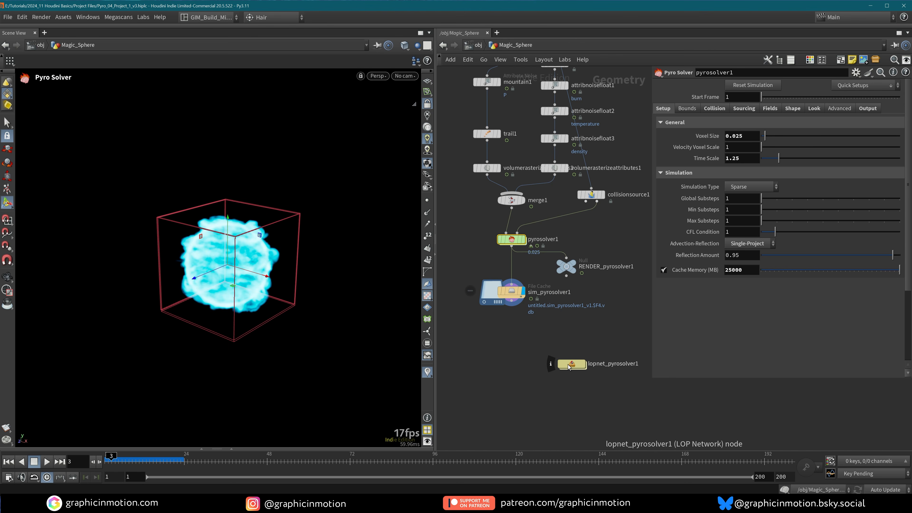
pyautogui.moveTo(579, 365); pyautogui.dragTo(579, 368)
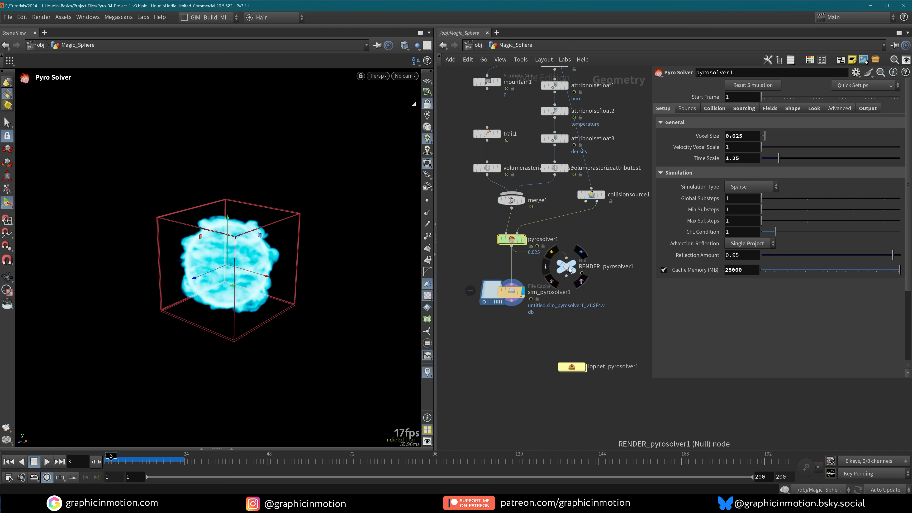
pyautogui.moveTo(566, 267); pyautogui.dragTo(481, 364)
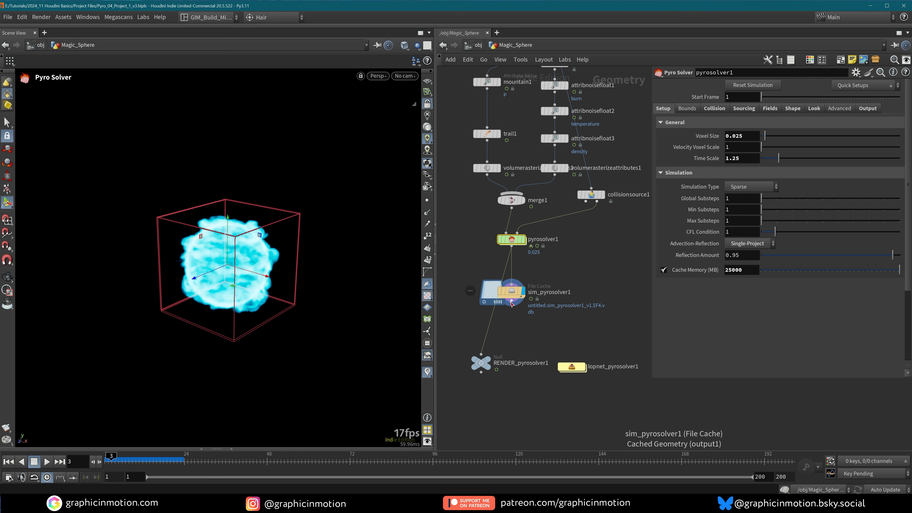
pyautogui.moveTo(514, 303); pyautogui.dragTo(512, 336)
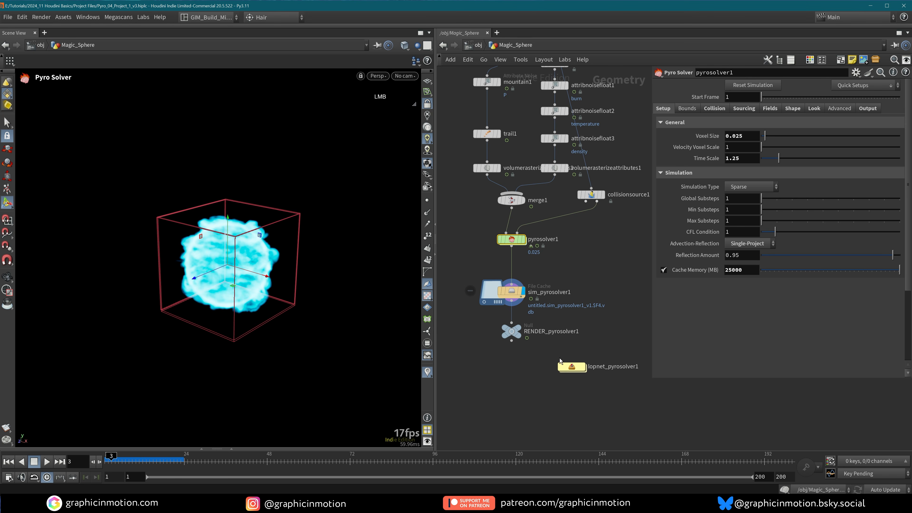
# Step: Enter the lopnet_pyrosolver1 network, move rendergeometrysettings1 out of the chain's column and review its motion blur and light source settings
pyautogui.doubleClick(573, 367)
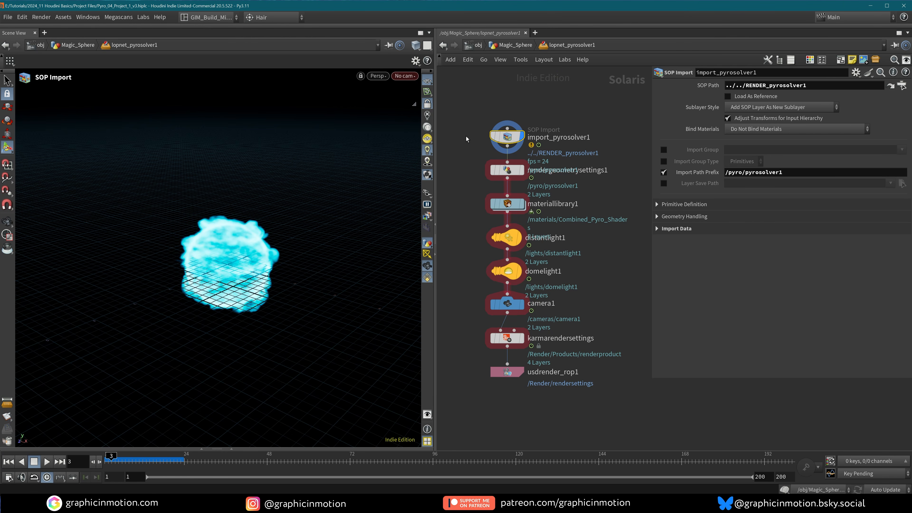
pyautogui.click(509, 139)
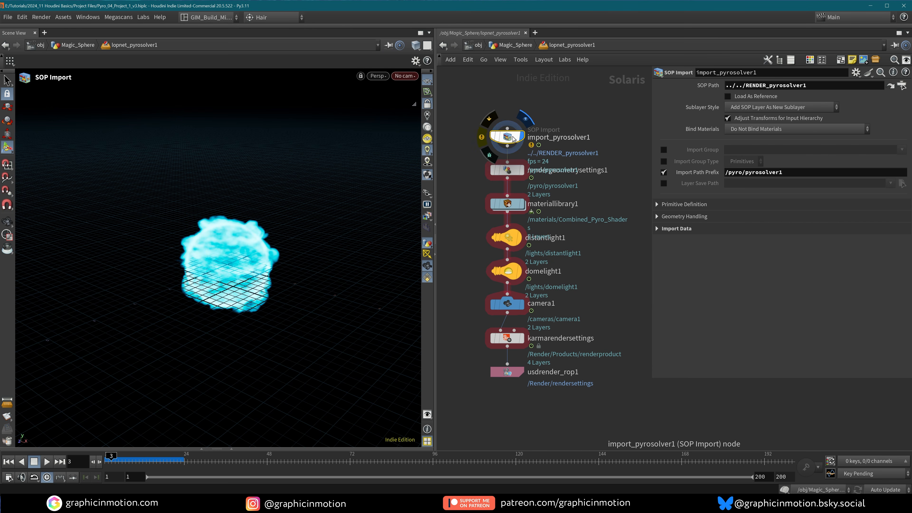
pyautogui.moveTo(507, 176); pyautogui.dragTo(453, 176)
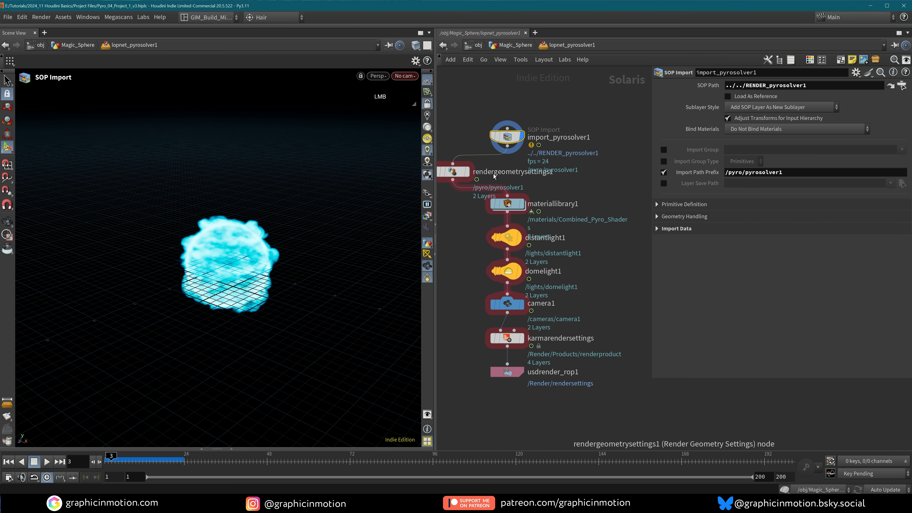
pyautogui.click(461, 173)
pyautogui.moveTo(458, 223); pyautogui.dragTo(476, 220, button='middle')
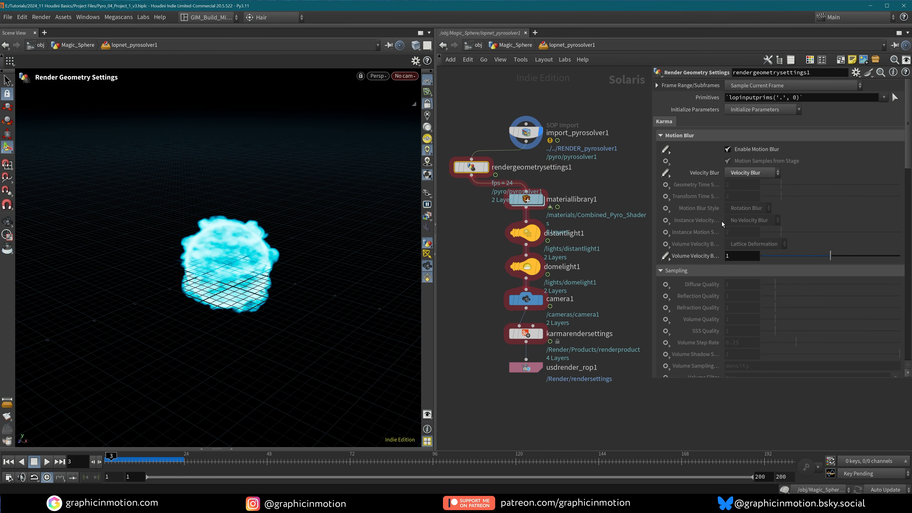
pyautogui.scroll(-8, 723, 223)
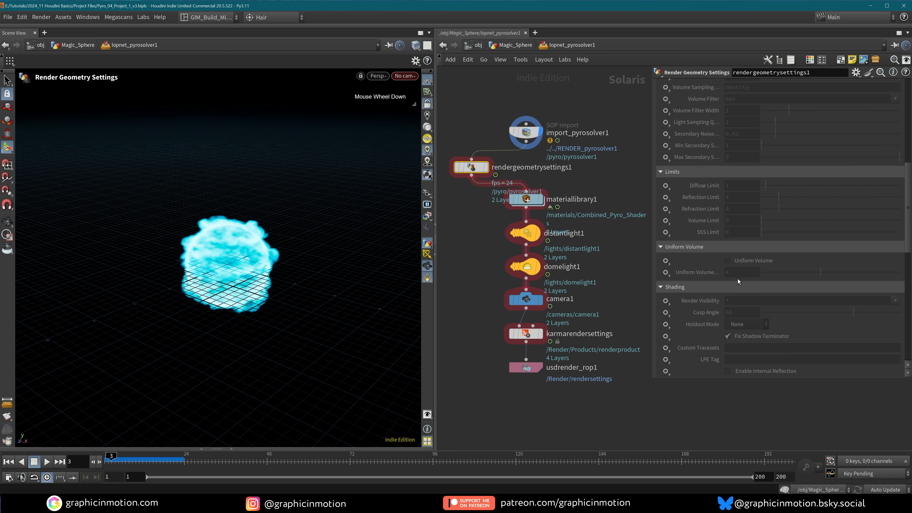
pyautogui.scroll(-7, 738, 282)
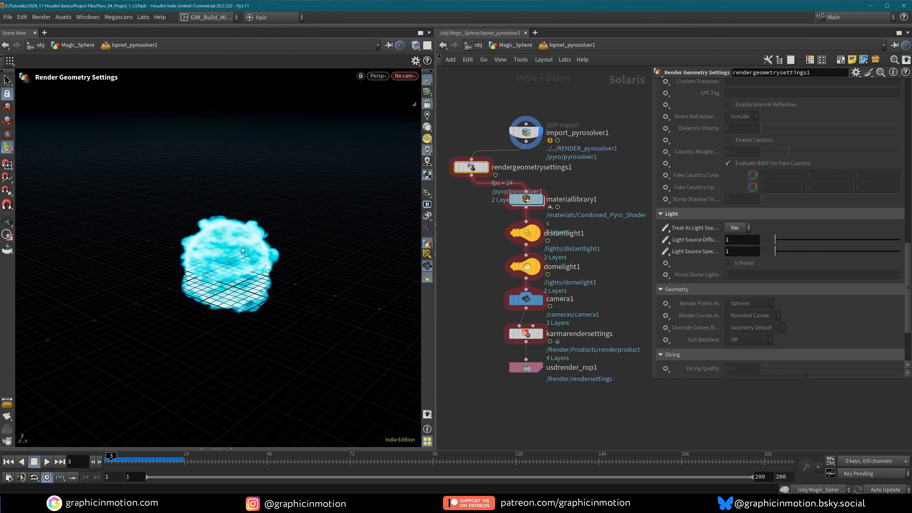
# Step: Examine the pyro shader network inside materiallibrary1 and return to the stage network
pyautogui.moveTo(543, 204)
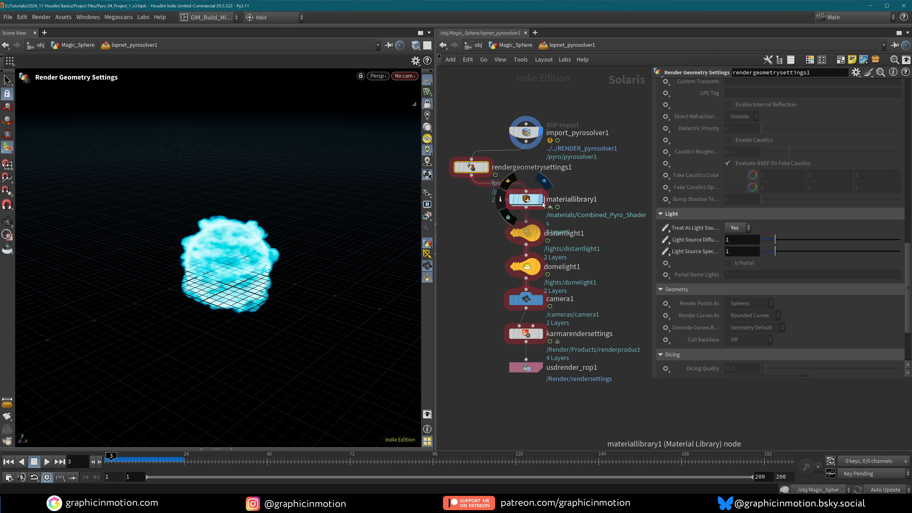
pyautogui.doubleClick(535, 201)
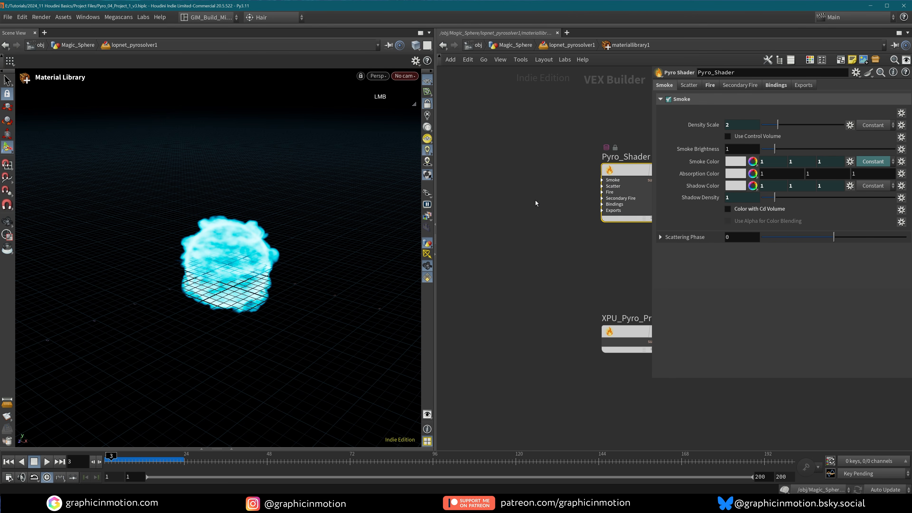
pyautogui.moveTo(623, 221); pyautogui.dragTo(500, 229, button='middle')
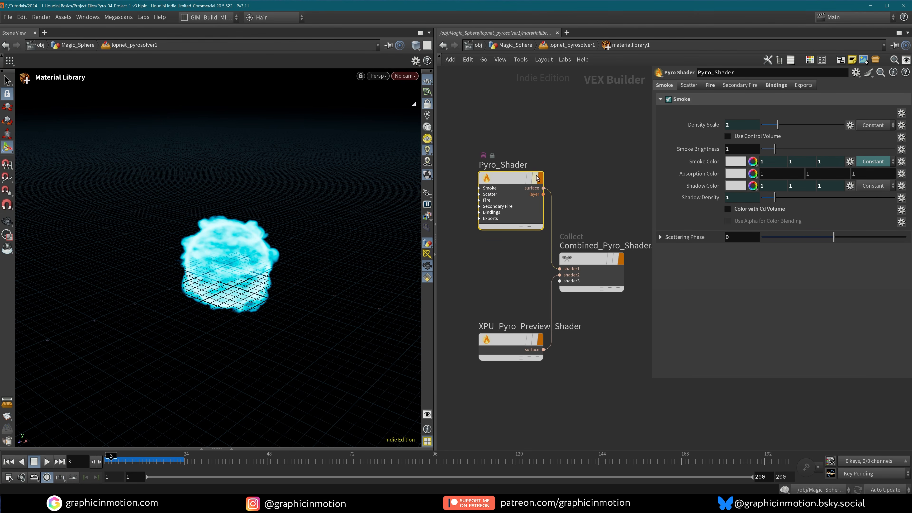
pyautogui.press('u')
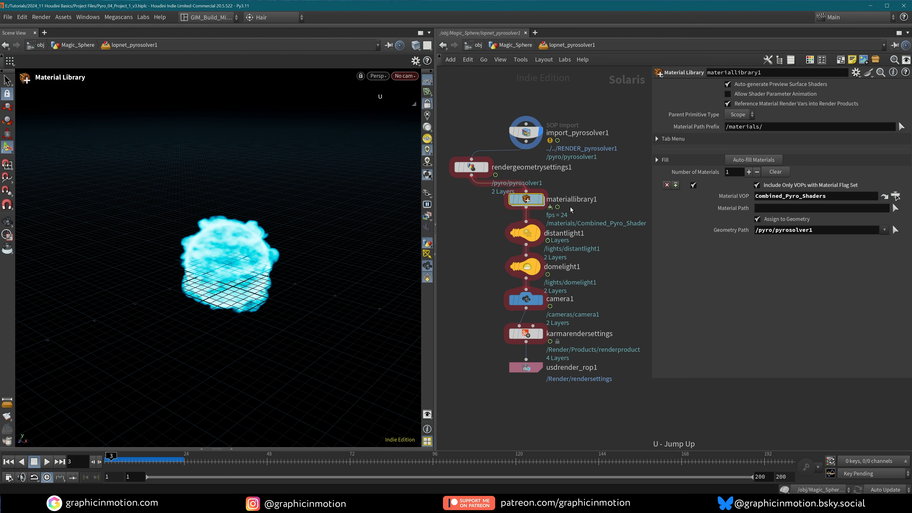
# Step: Display the stage at karmarendersettings, go to frame 61 and hide the viewport's reference grid
pyautogui.moveTo(542, 301)
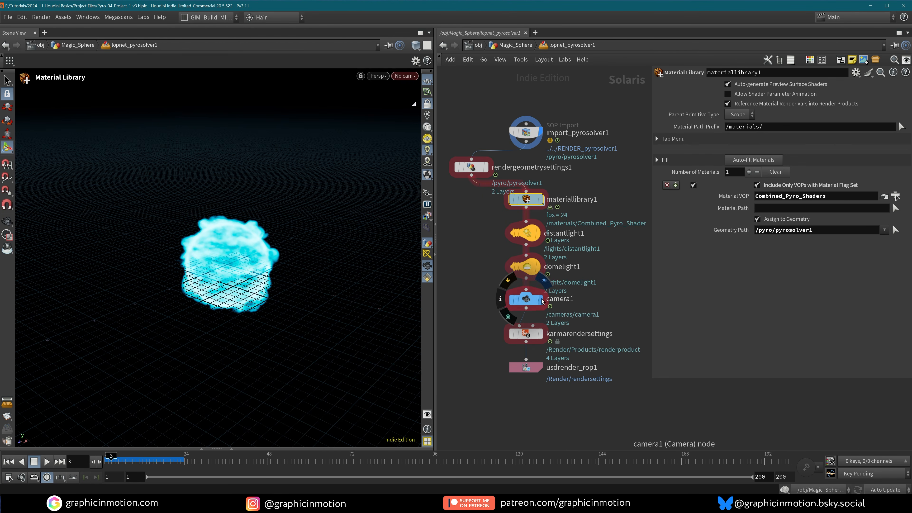
pyautogui.click(530, 336)
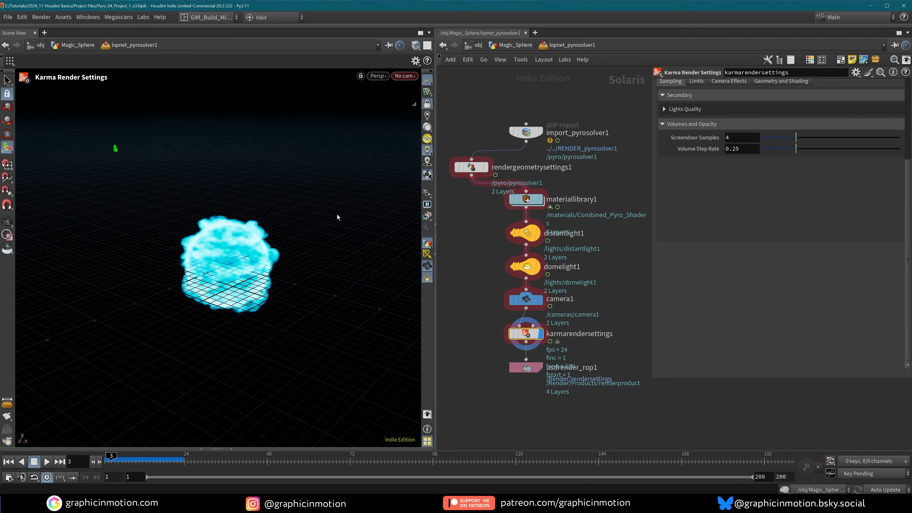
pyautogui.click(260, 462)
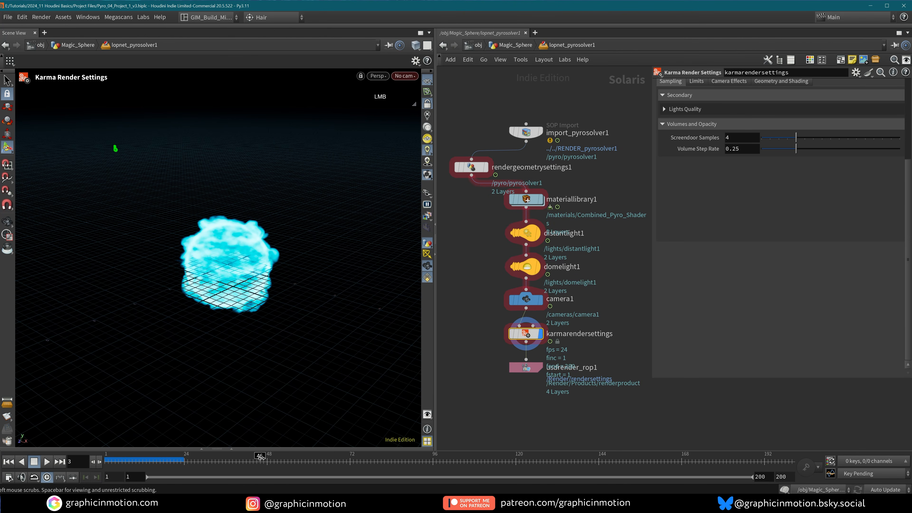
pyautogui.click(312, 462)
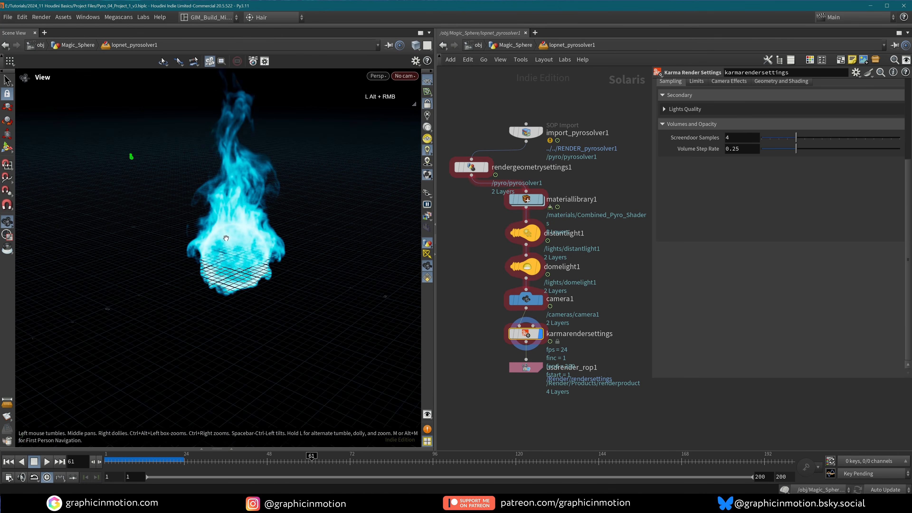
pyautogui.keyDown('alt'); pyautogui.moveTo(226, 239); pyautogui.dragTo(271, 240); pyautogui.keyUp('alt')
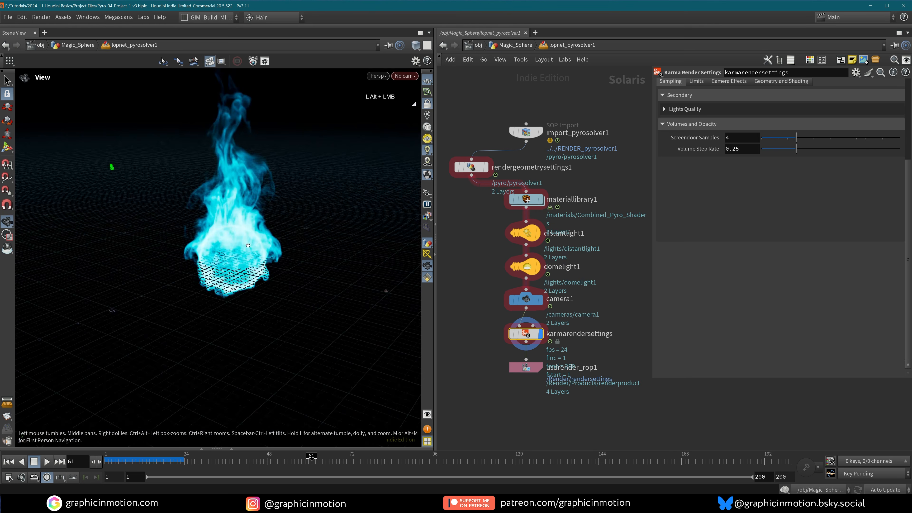
pyautogui.click(428, 81)
pyautogui.keyDown('alt'); pyautogui.moveTo(304, 171); pyautogui.dragTo(272, 263, button='middle'); pyautogui.keyUp('alt')
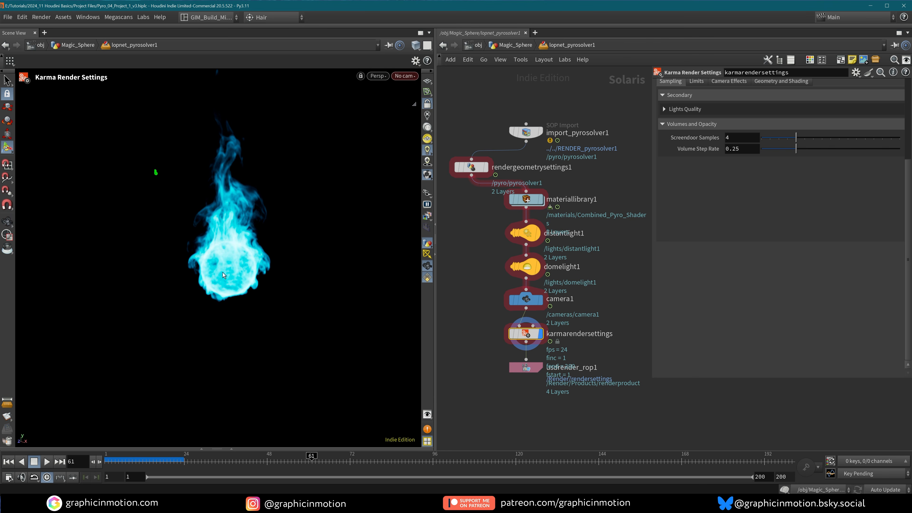
# Step: Add a SOP Create node above import_pyrosolver1 and connect it to the import's input
pyautogui.moveTo(628, 267); pyautogui.dragTo(595, 351, button='middle')
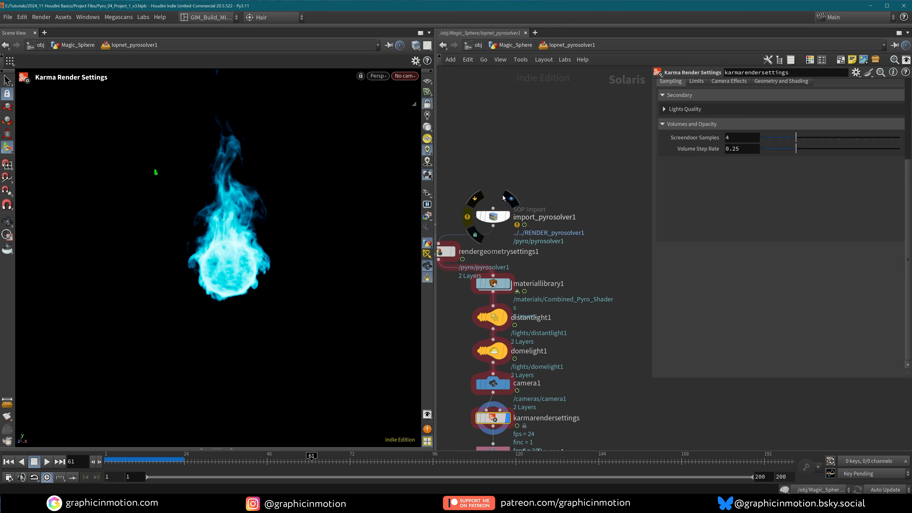
pyautogui.press('Tab')
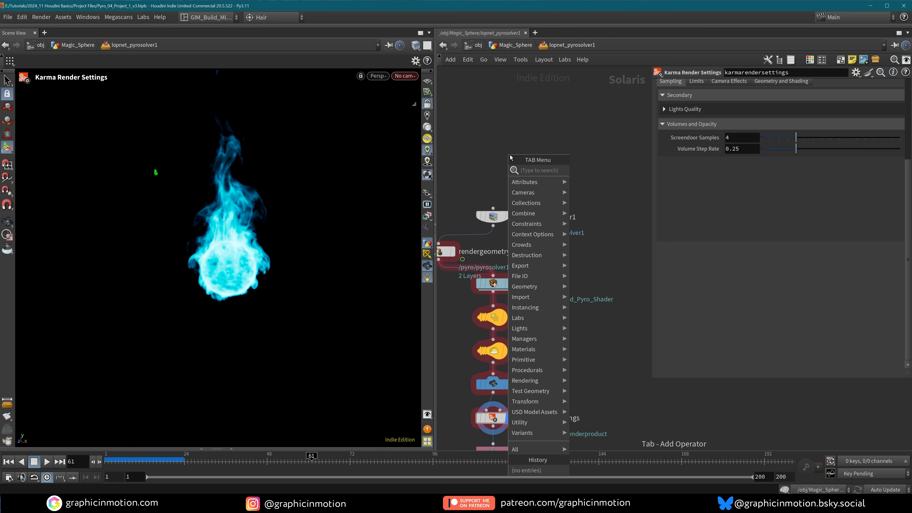
pyautogui.write('sop crea')
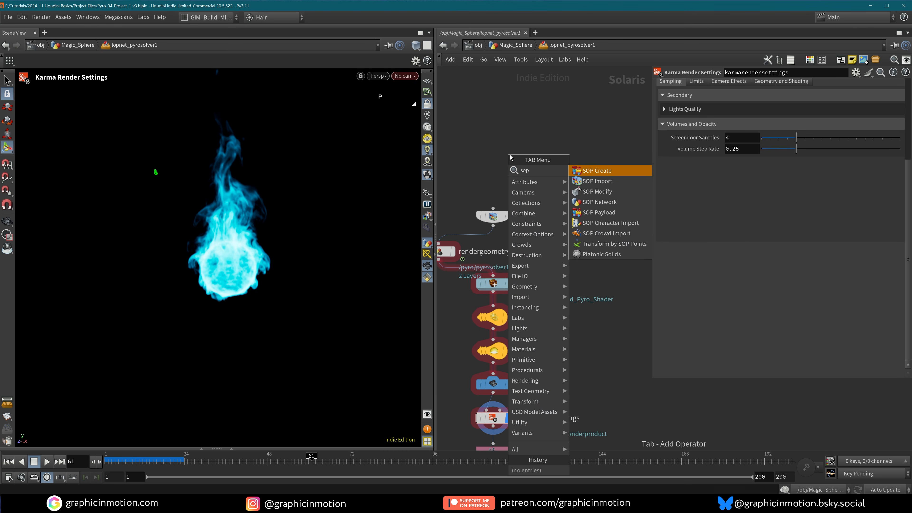
pyautogui.click(612, 174)
pyautogui.click(494, 168)
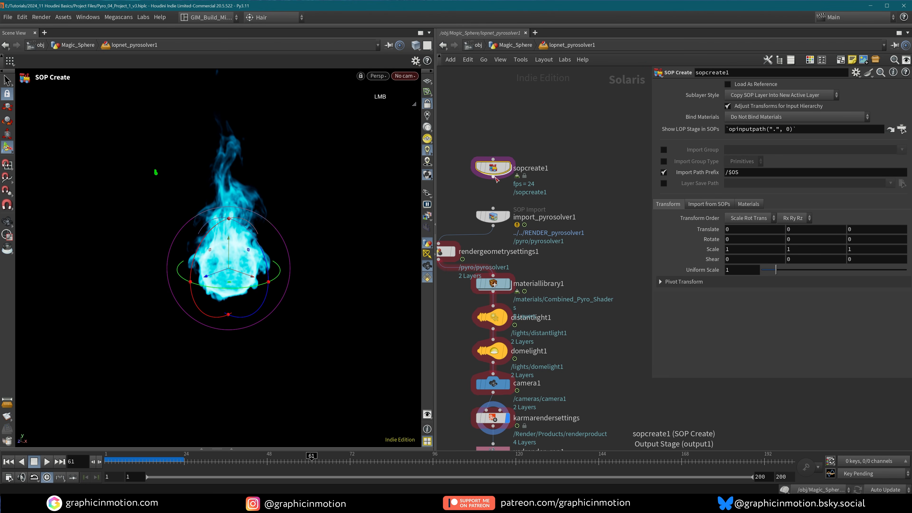
# Step: Add a Grid node inside the sopcreate1 network
pyautogui.doubleClick(493, 168)
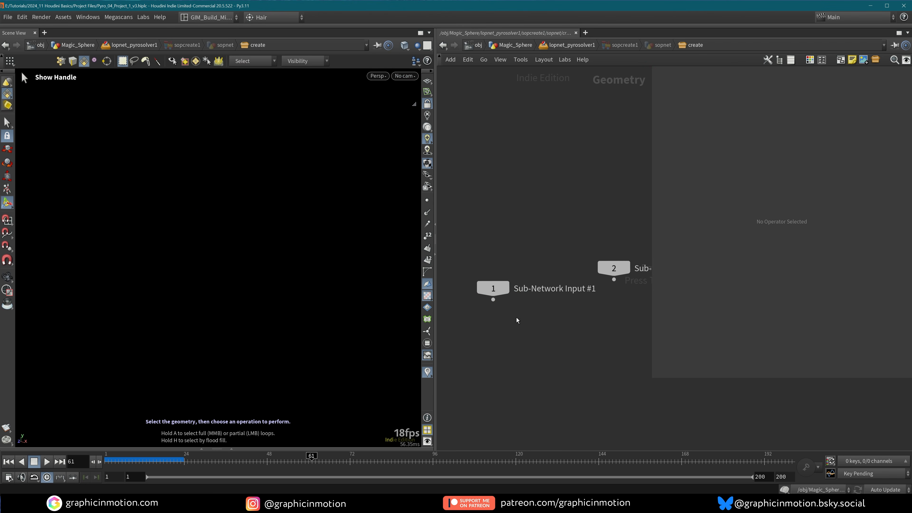
pyautogui.press('Tab')
pyautogui.write('gr')
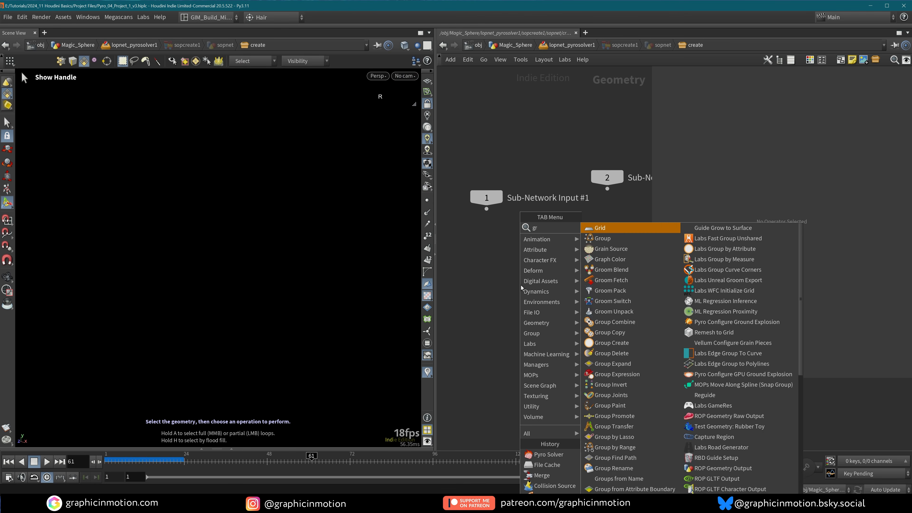
pyautogui.write('id')
pyautogui.click(603, 227)
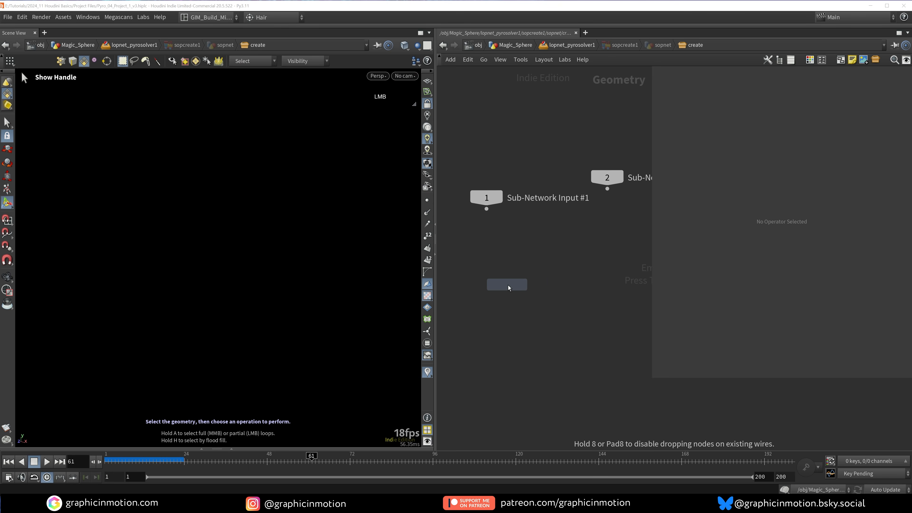
pyautogui.click(509, 287)
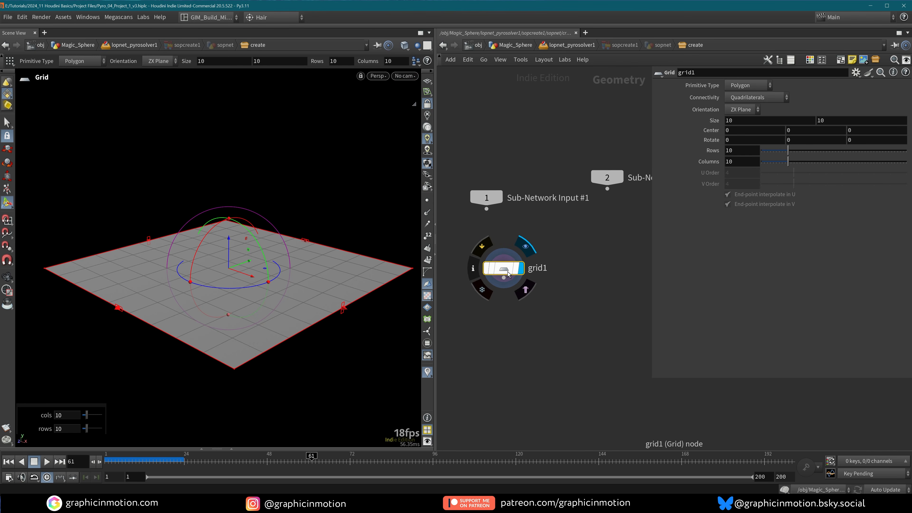
pyautogui.click(598, 278)
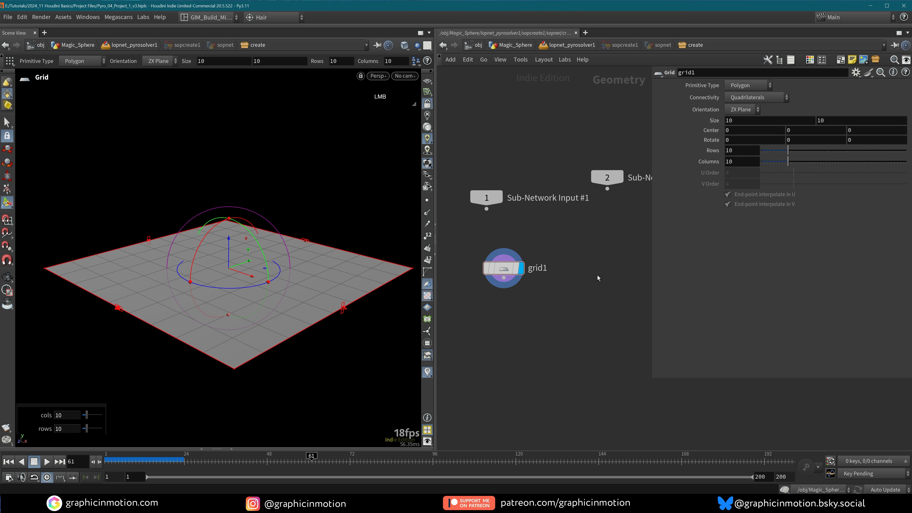
# Step: Set the grid's size to 20 by 20, return to the stage network and lower sopcreate1 to about -2.09 in Y
pyautogui.doubleClick(728, 124)
pyautogui.write('20')
pyautogui.press('Tab')
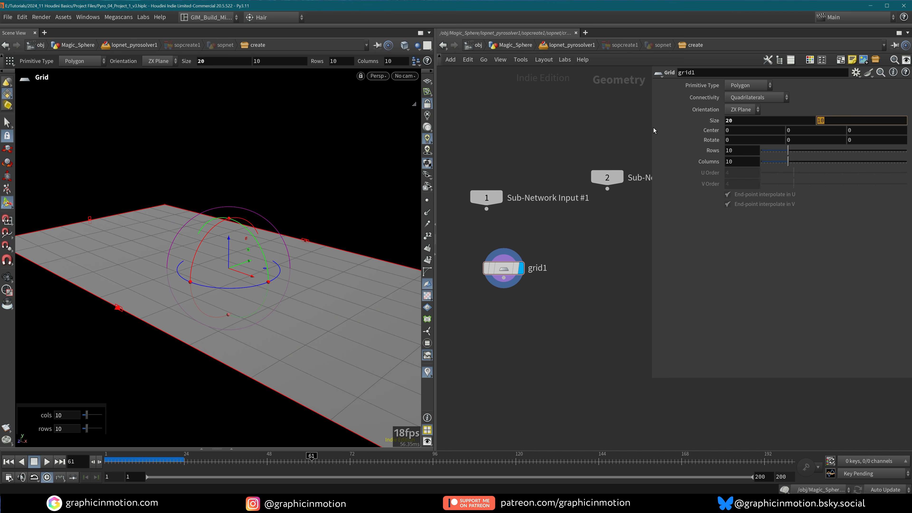
pyautogui.click(585, 246)
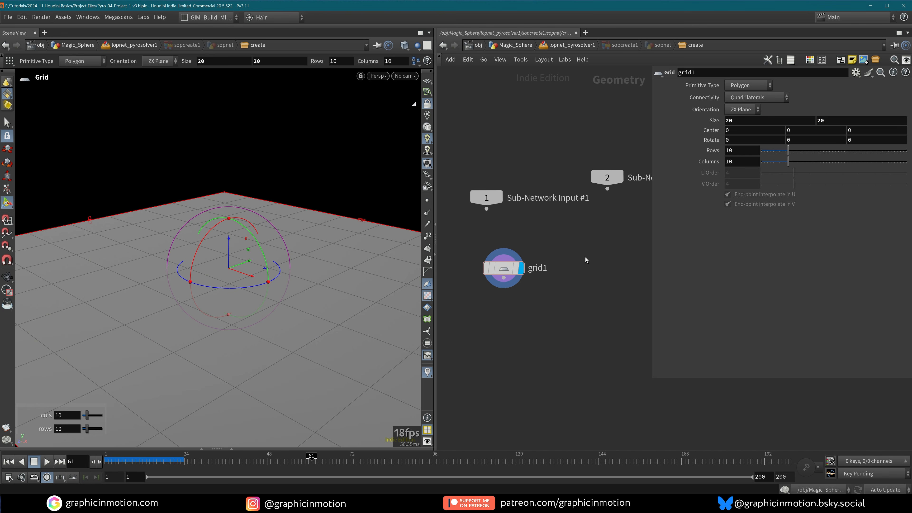
pyautogui.press('u')
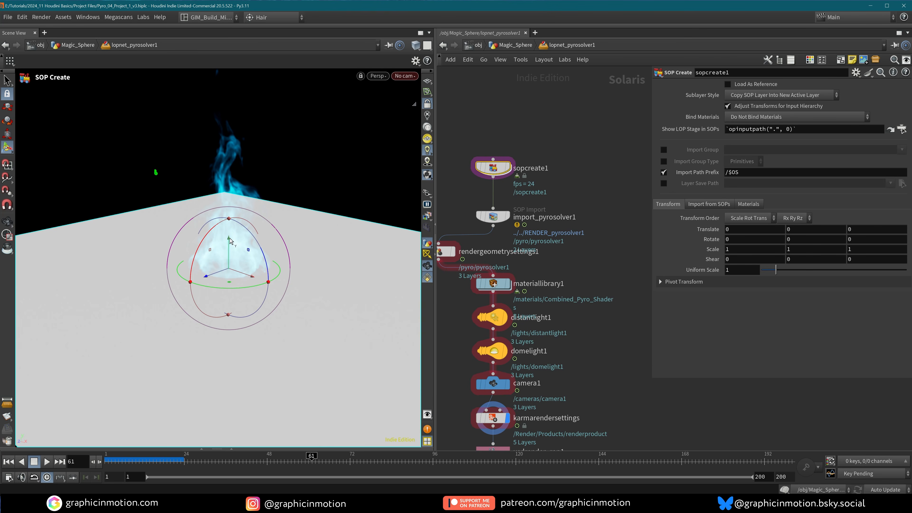
pyautogui.moveTo(230, 240); pyautogui.dragTo(255, 281)
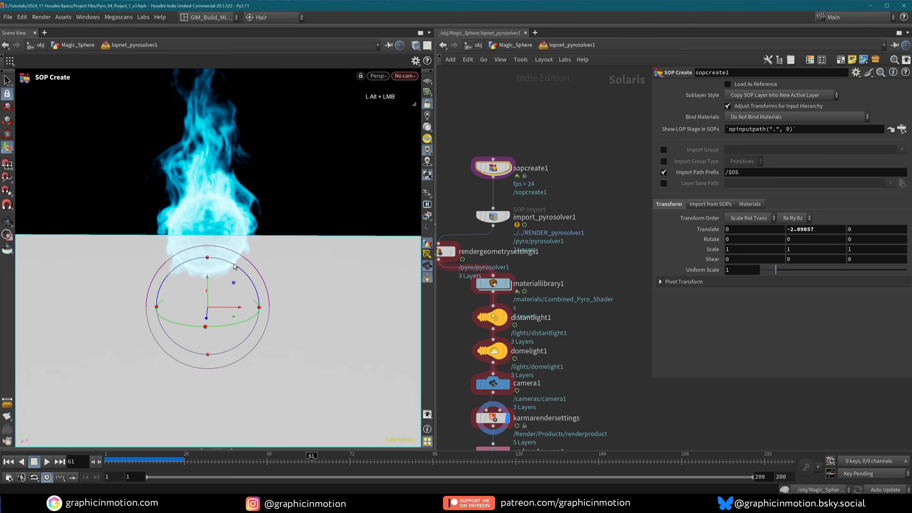
# Step: Add a Karma Material Builder inside materiallibrary1 and name it floor
pyautogui.doubleClick(498, 285)
pyautogui.moveTo(605, 376); pyautogui.dragTo(578, 279, button='middle')
pyautogui.press('Tab')
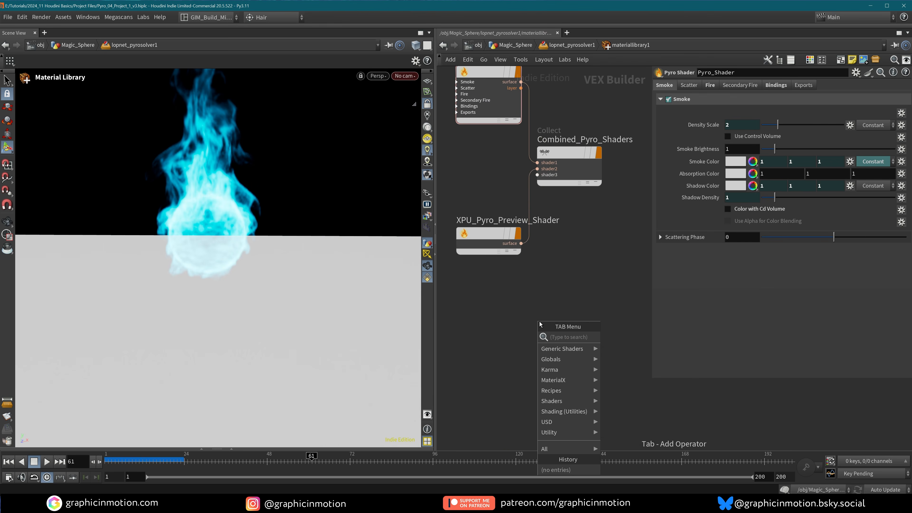
pyautogui.write('karma')
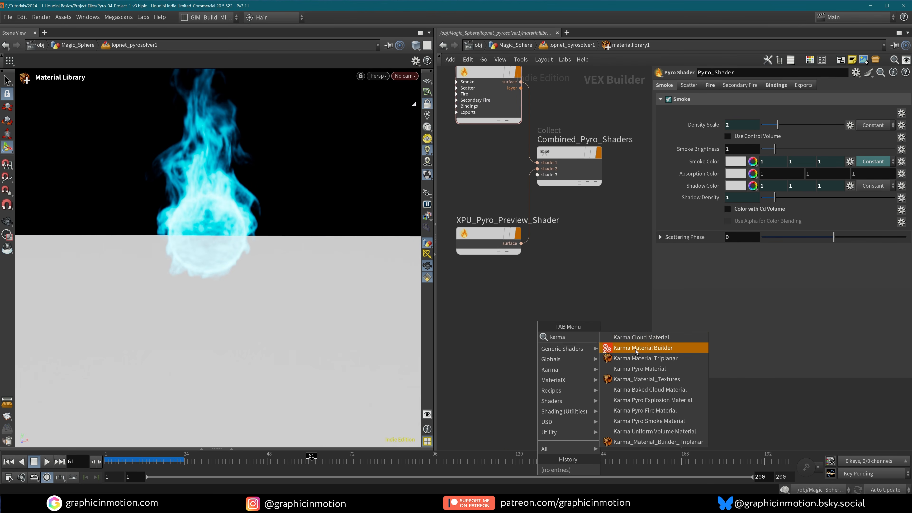
pyautogui.click(636, 348)
pyautogui.click(531, 315)
pyautogui.doubleClick(532, 315)
pyautogui.write('floo')
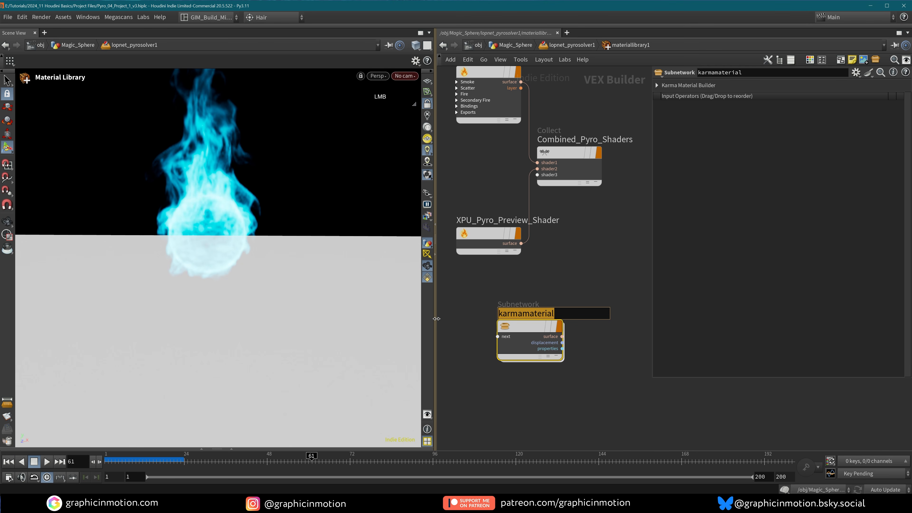
pyautogui.write('r')
pyautogui.press('Return')
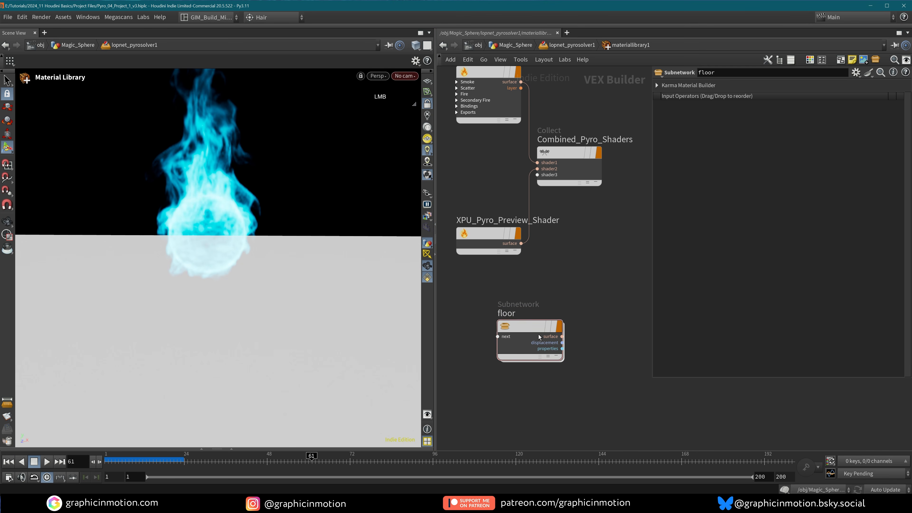
# Step: Set the base colour of the floor material's mtlxstandard_surface to near-black, 0.00625 in all three channels
pyautogui.doubleClick(535, 330)
pyautogui.moveTo(607, 196); pyautogui.dragTo(456, 256, button='middle')
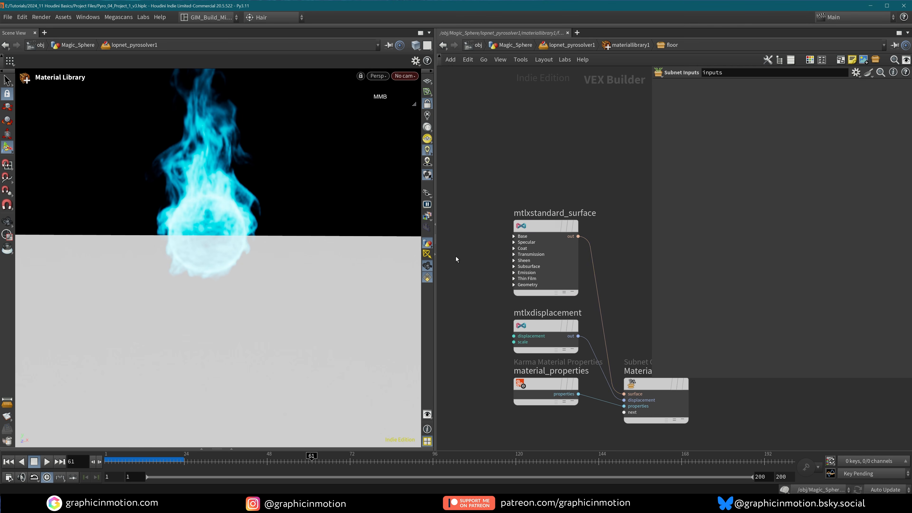
pyautogui.click(540, 226)
pyautogui.click(753, 124)
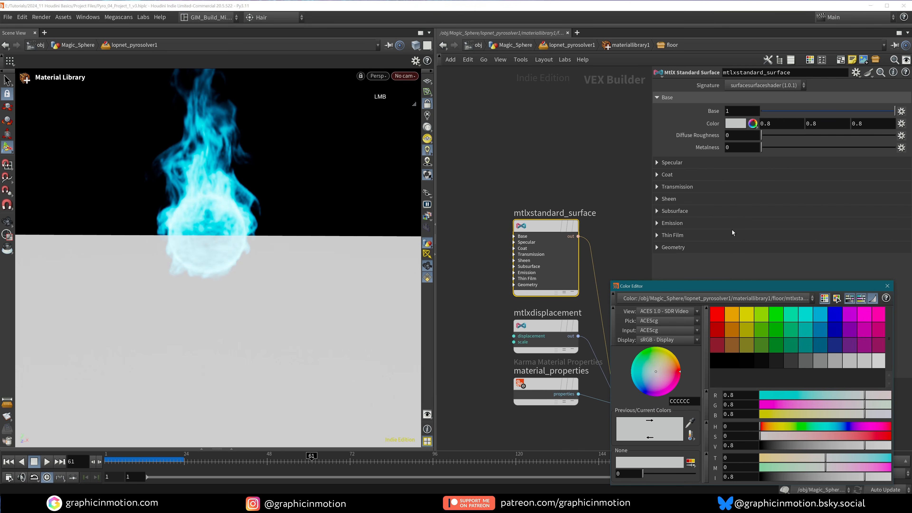
pyautogui.click(740, 362)
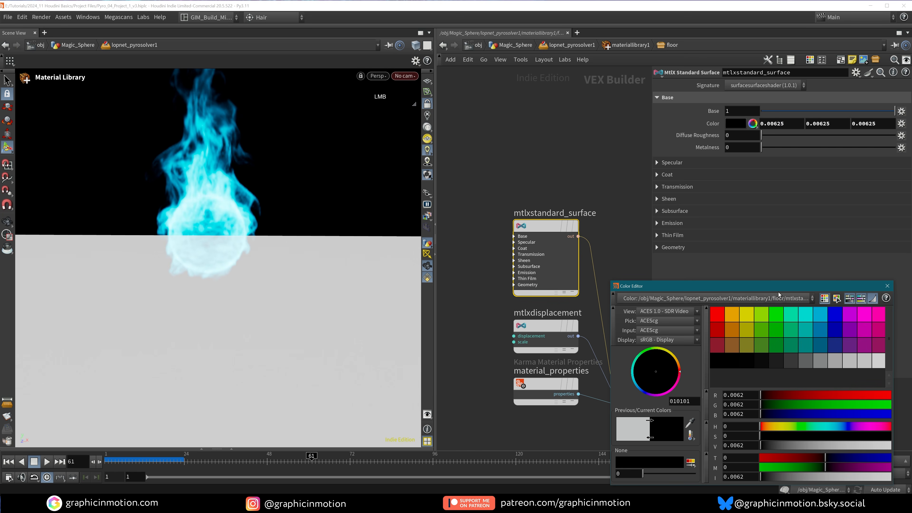
pyautogui.click(888, 286)
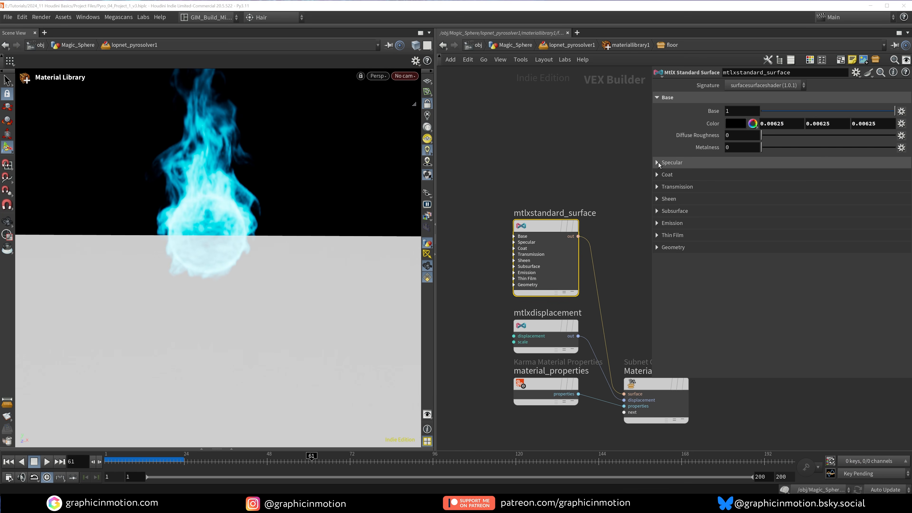
# Step: Raise the floor surface's metalness to 0.897 and return to the stage network
pyautogui.click(658, 162)
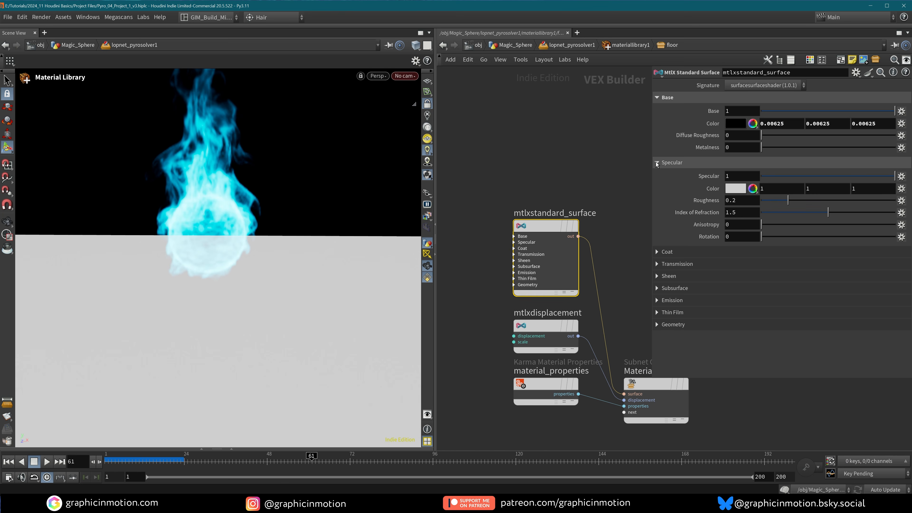
pyautogui.click(657, 162)
pyautogui.moveTo(869, 147); pyautogui.dragTo(882, 154)
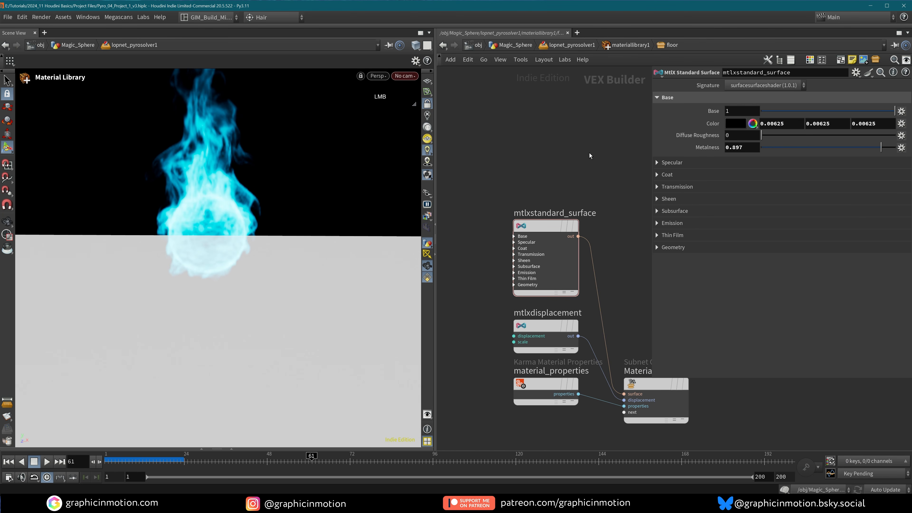
pyautogui.press('u')
pyautogui.press('u')
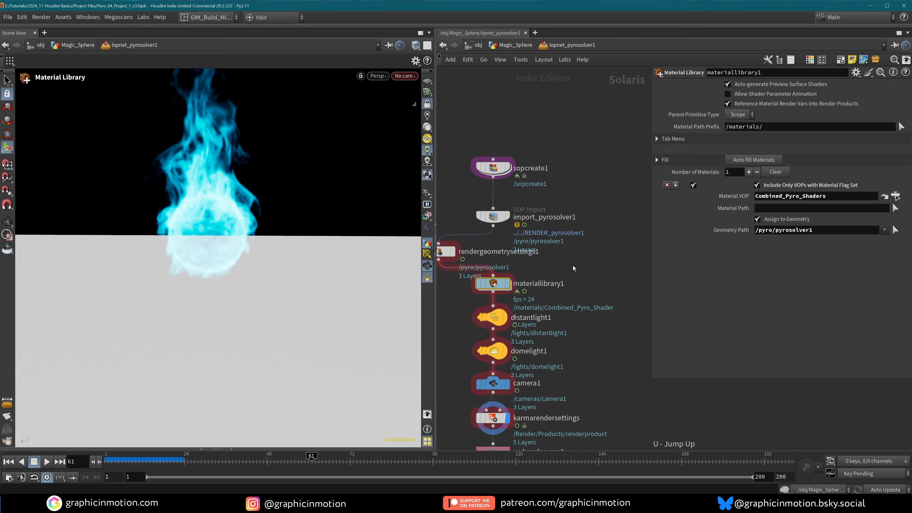
# Step: Frame the stage's node chain and rename the sopcreate1 node as floor
pyautogui.click(493, 284)
pyautogui.press('h')
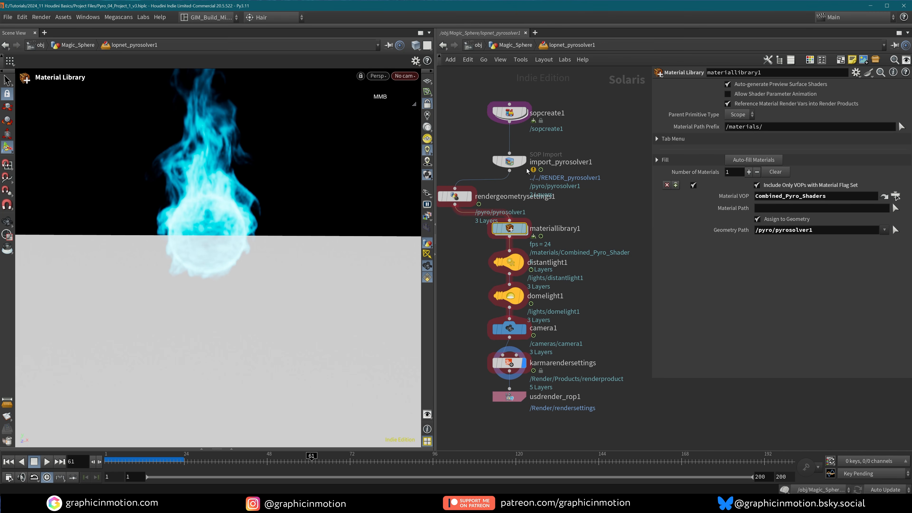
pyautogui.doubleClick(548, 114)
pyautogui.write('floor')
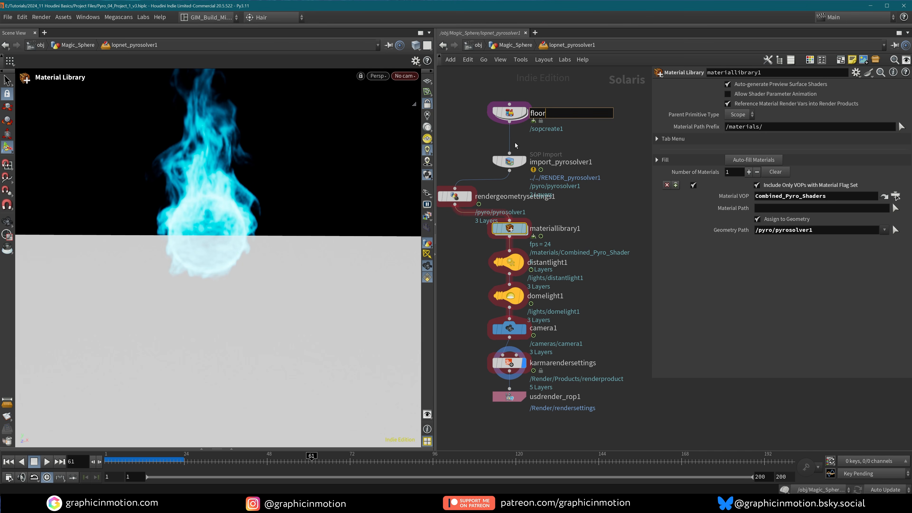
pyautogui.press('Return')
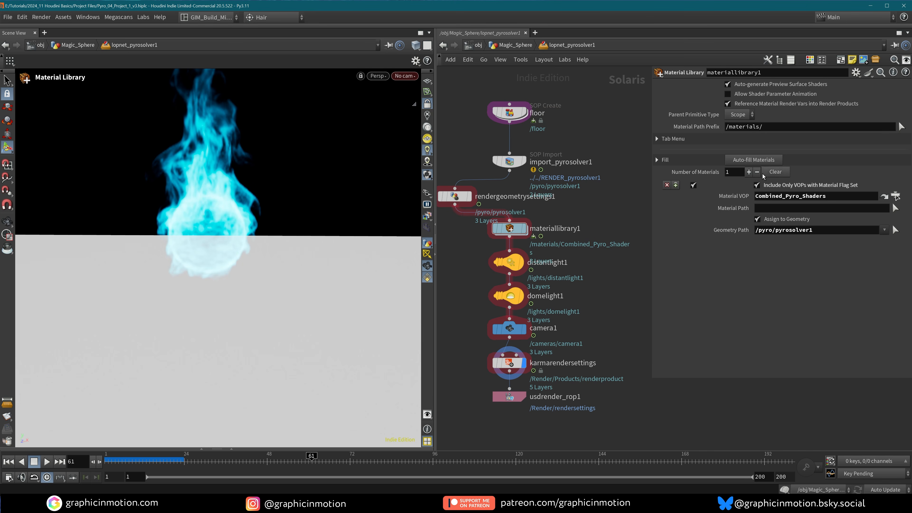
# Step: Auto-fill the material library's entries and assign the floor material to the /floor primitive from the scene graph
pyautogui.click(759, 161)
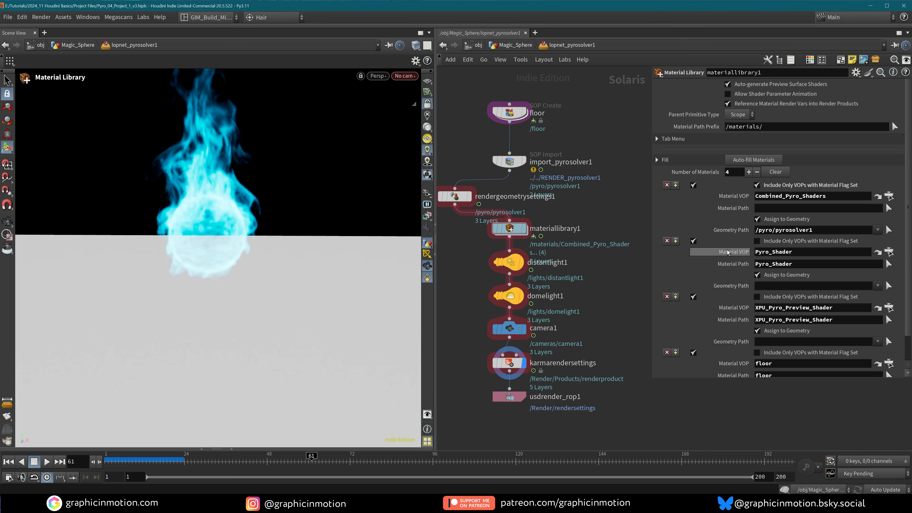
pyautogui.scroll(-1, 728, 252)
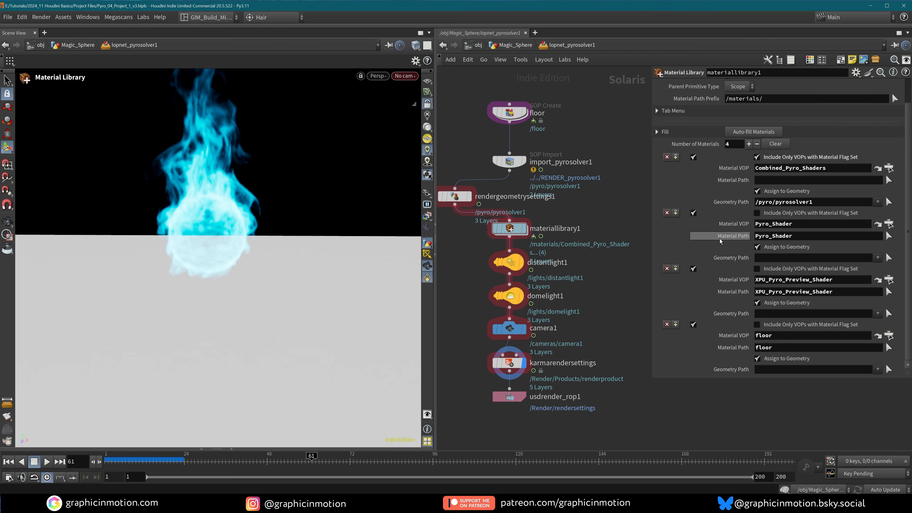
pyautogui.click(233, 449)
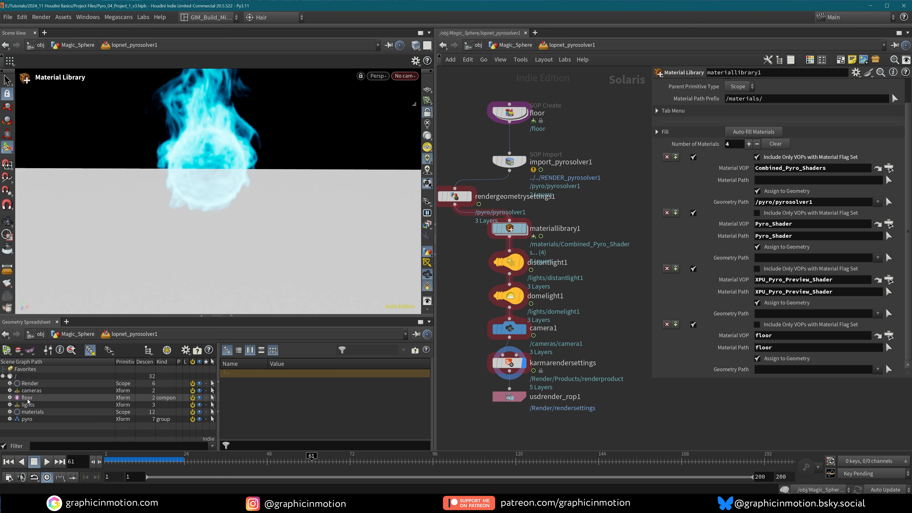
pyautogui.click(27, 399)
pyautogui.moveTo(766, 374); pyautogui.dragTo(767, 372)
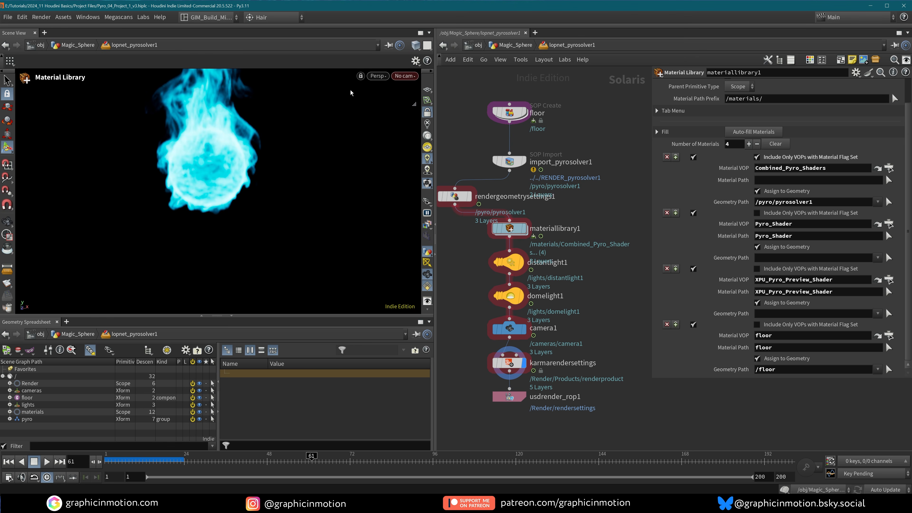
# Step: Switch the viewport renderer to Karma CPU with the burning sphere and its floor reflection in view
pyautogui.keyDown('alt'); pyautogui.moveTo(257, 172); pyautogui.dragTo(316, 184, button='middle'); pyautogui.keyUp('alt')
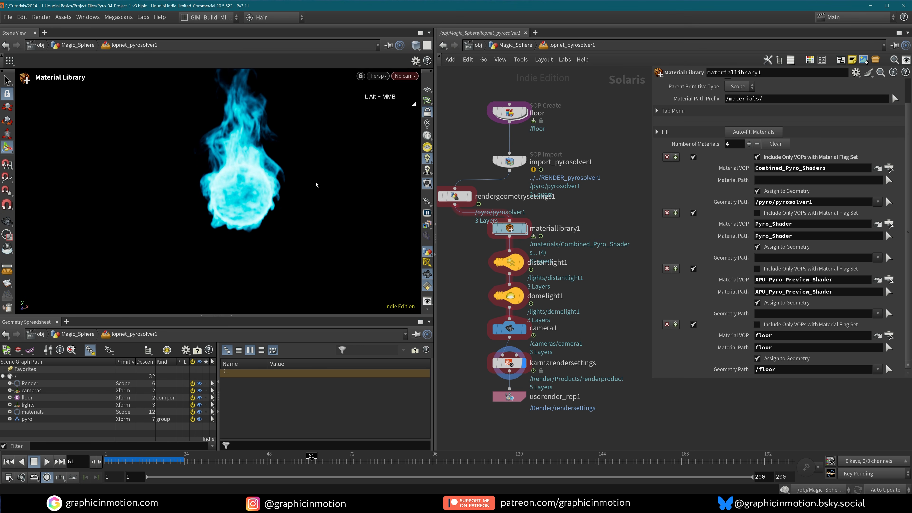
pyautogui.click(381, 79)
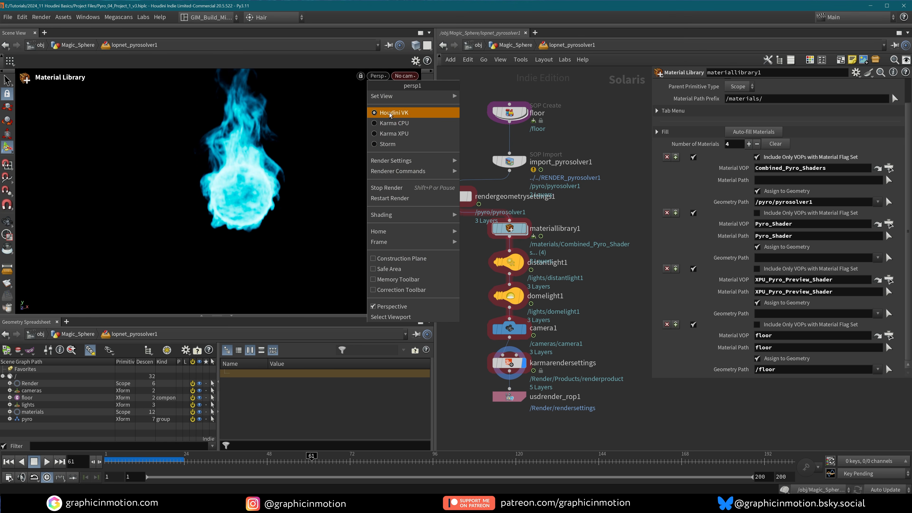
pyautogui.click(381, 125)
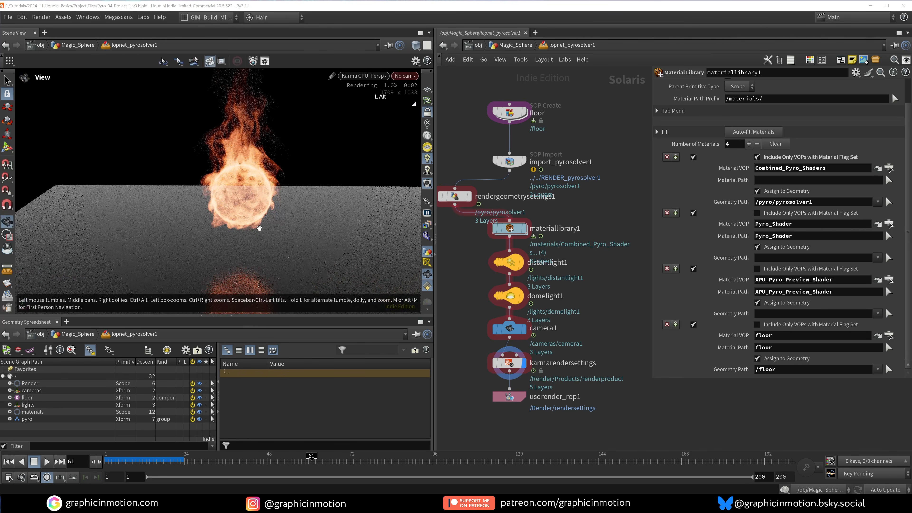
pyautogui.keyDown('alt'); pyautogui.moveTo(263, 226); pyautogui.dragTo(269, 239); pyautogui.keyUp('alt')
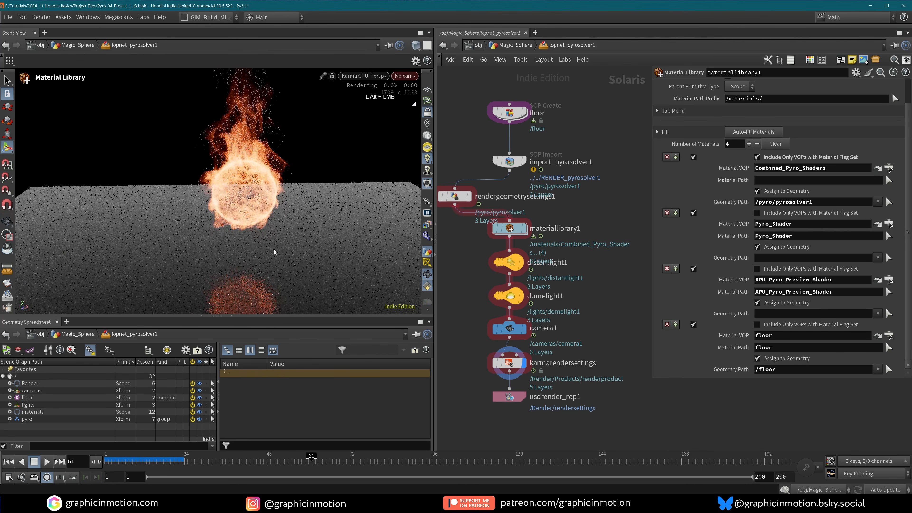
# Step: Bypass the distantlight1 and domelight1 nodes so that only the fire lights the scene
pyautogui.moveTo(515, 264)
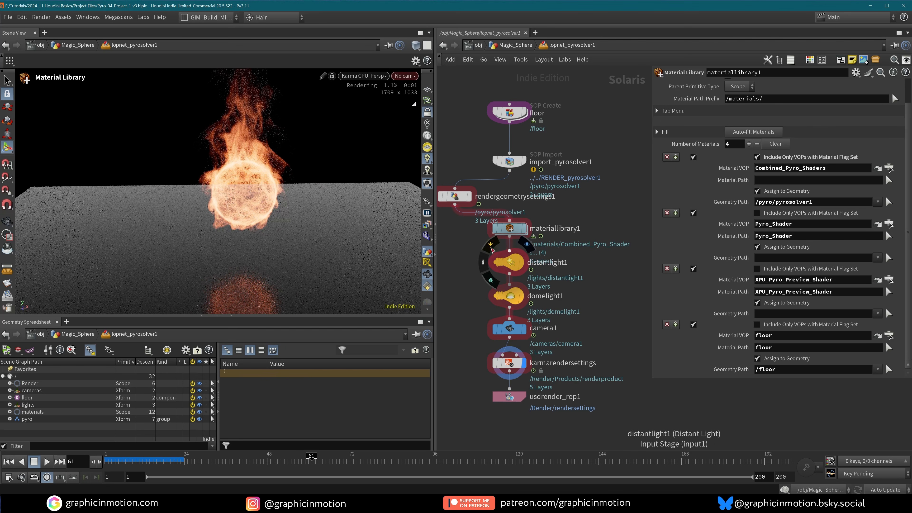
pyautogui.click(490, 249)
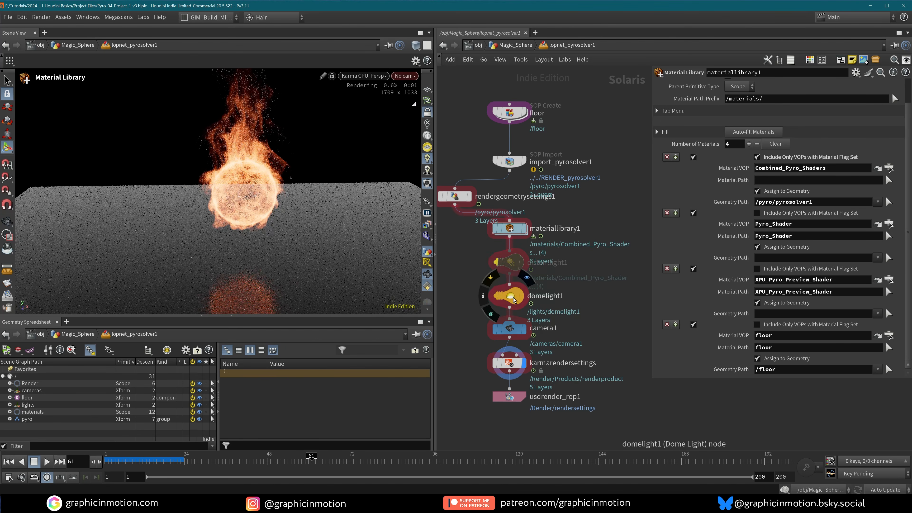
pyautogui.click(492, 279)
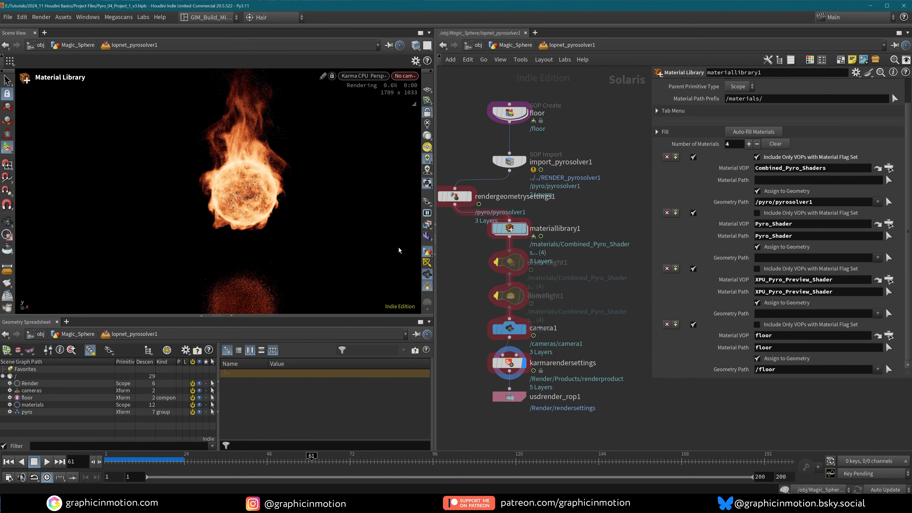
pyautogui.keyDown('alt'); pyautogui.moveTo(276, 195); pyautogui.dragTo(268, 207, button='middle'); pyautogui.keyUp('alt')
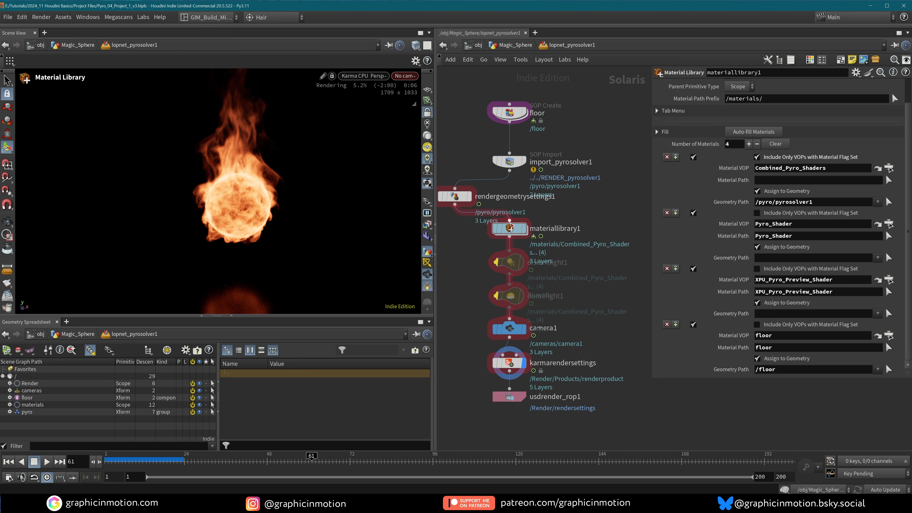
# Step: Inside materiallibrary1, show Pyro_Shader's Fire parameters and bypass the XPU_Pyro_Preview_Shader node
pyautogui.click(511, 229)
pyautogui.doubleClick(512, 230)
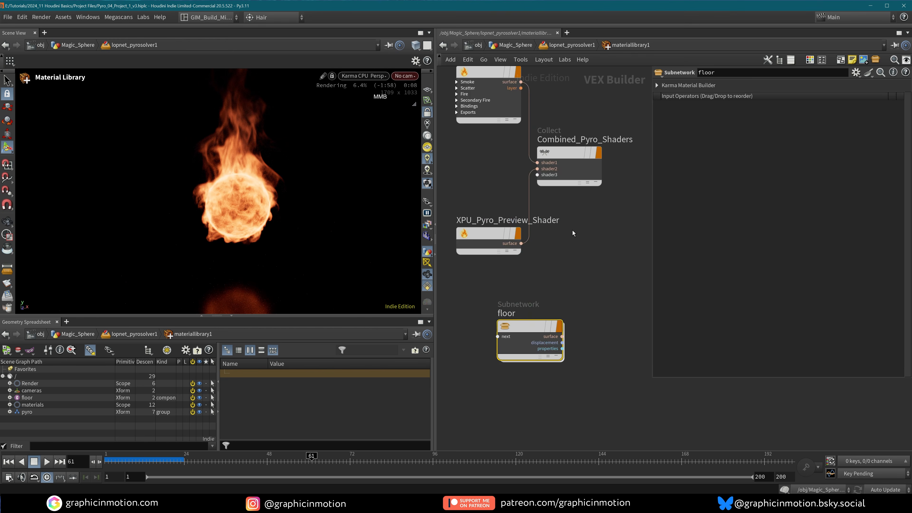
pyautogui.click(494, 145)
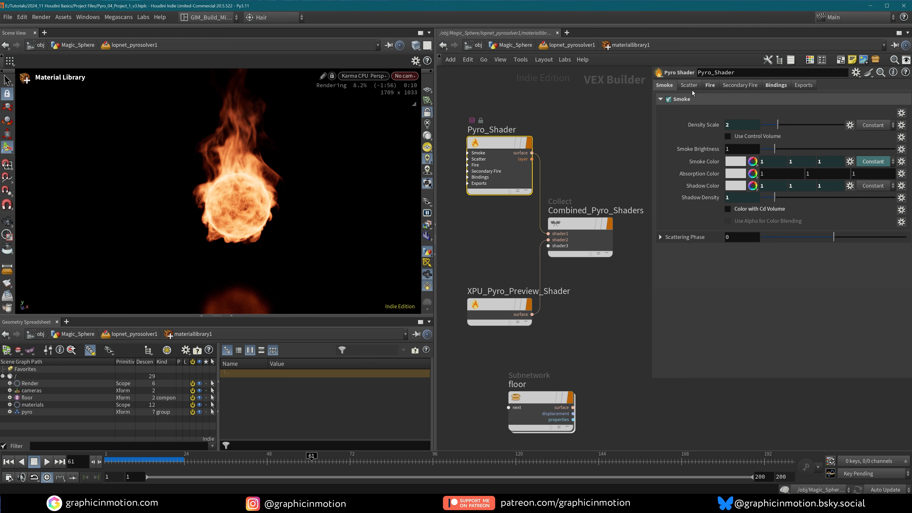
pyautogui.click(707, 86)
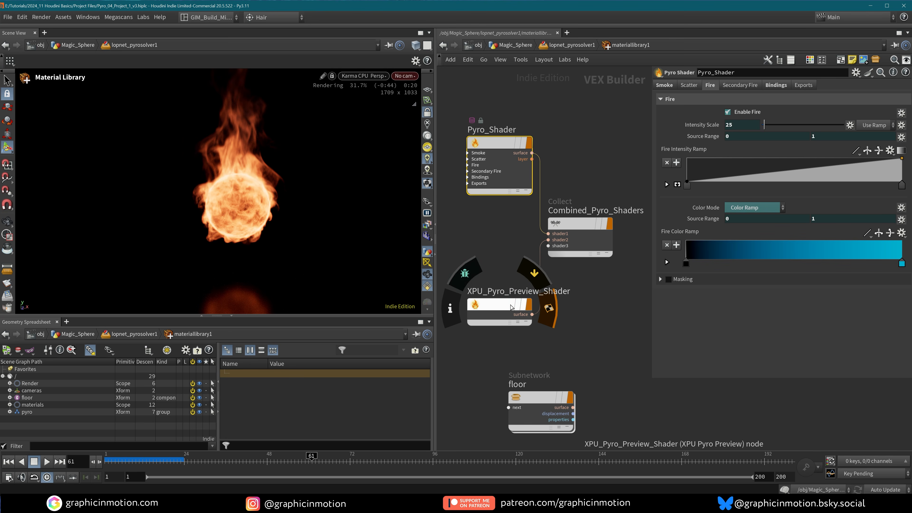
pyautogui.click(534, 275)
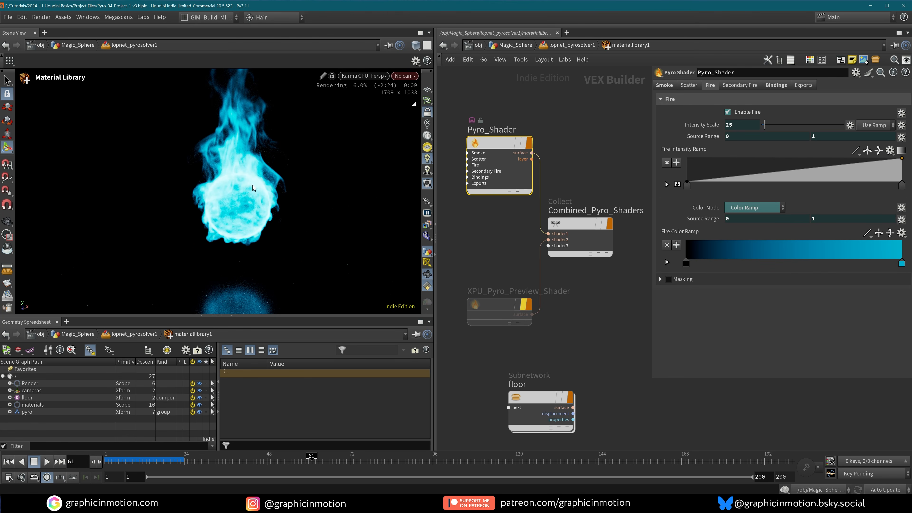
pyautogui.press('Escape')
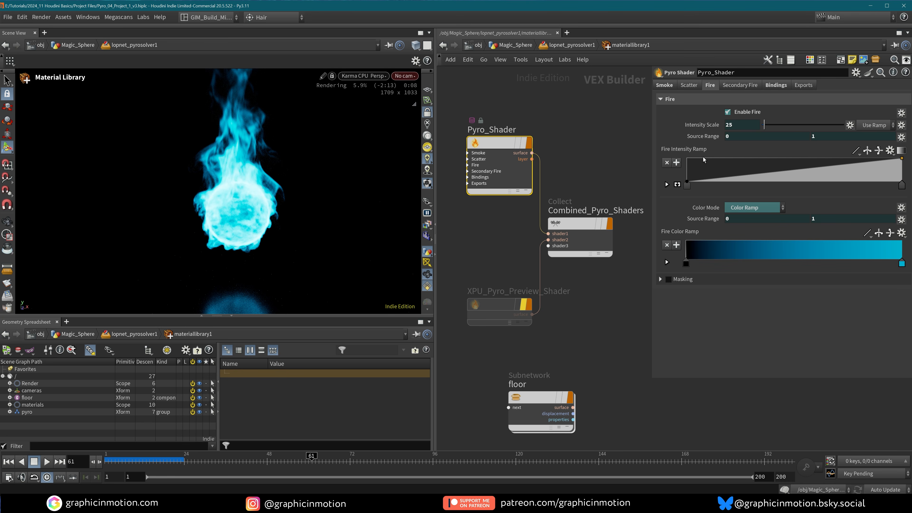
# Step: Delete the channels on Pyro_Shader's Fire Intensity Ramp and add a point near its middle, raised to full height
pyautogui.rightClick(684, 151)
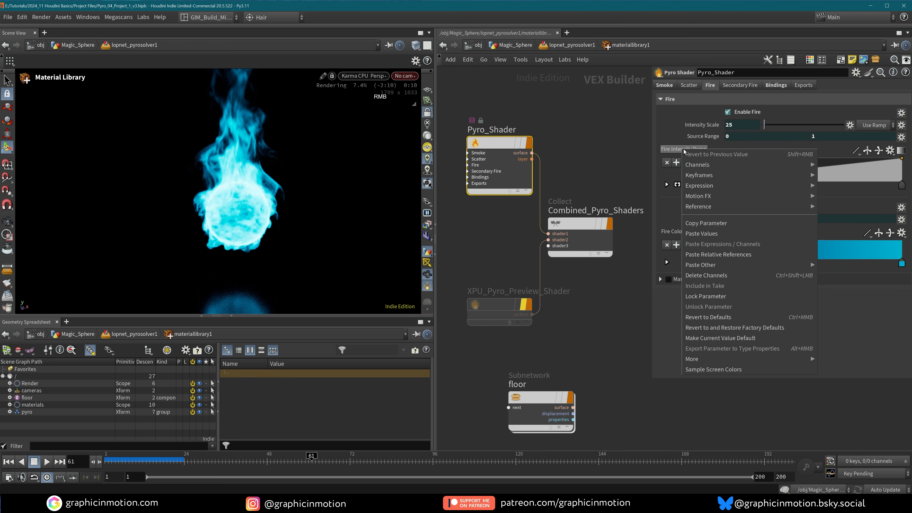
pyautogui.click(713, 276)
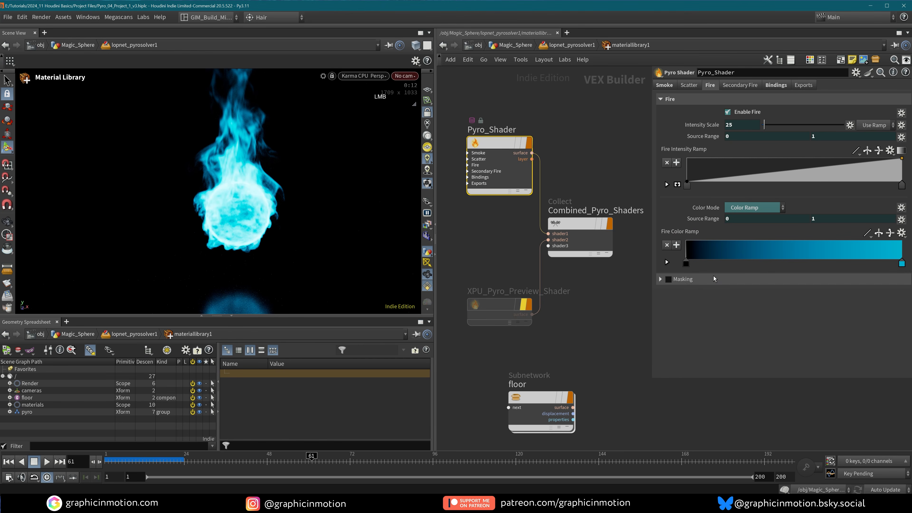
pyautogui.click(789, 178)
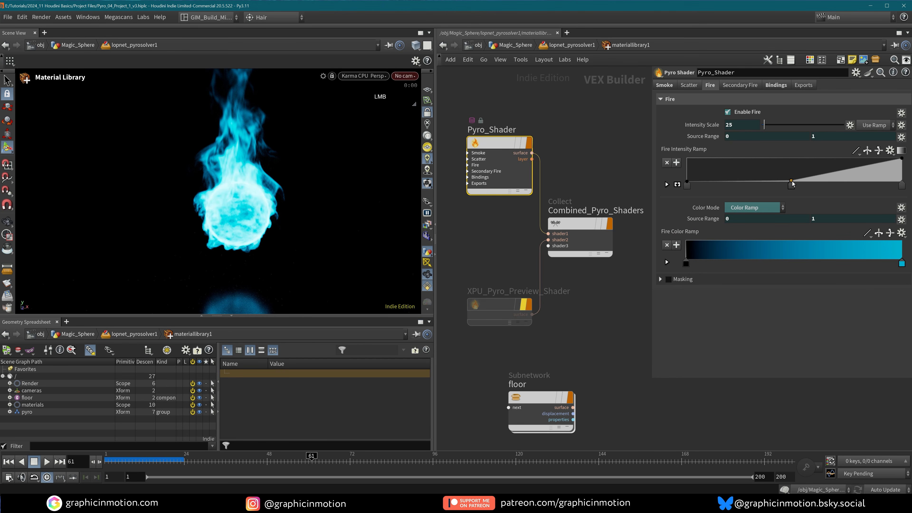
pyautogui.moveTo(786, 161); pyautogui.dragTo(784, 158)
pyautogui.click(902, 159)
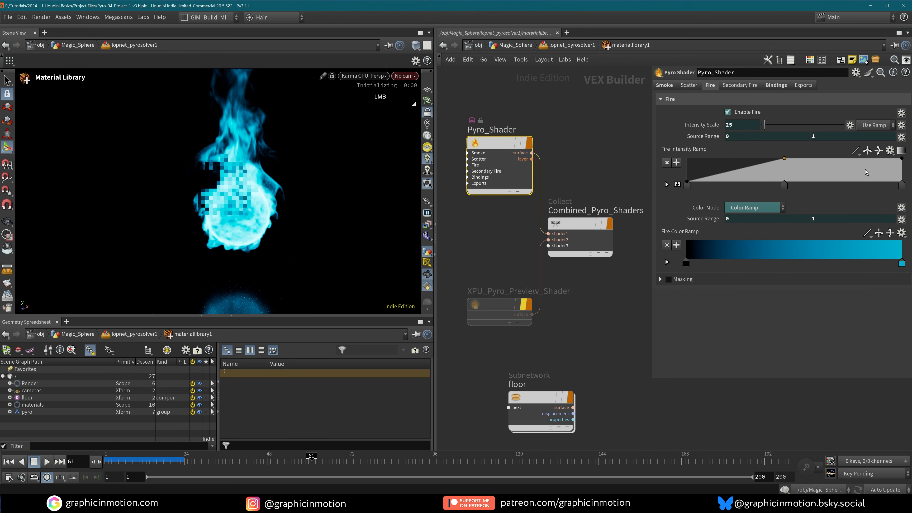
# Step: Narrow the Fire Intensity Ramp to a tent-shaped peak by moving both outer points close to the full-height middle point at zero height
pyautogui.moveTo(902, 159); pyautogui.dragTo(834, 188)
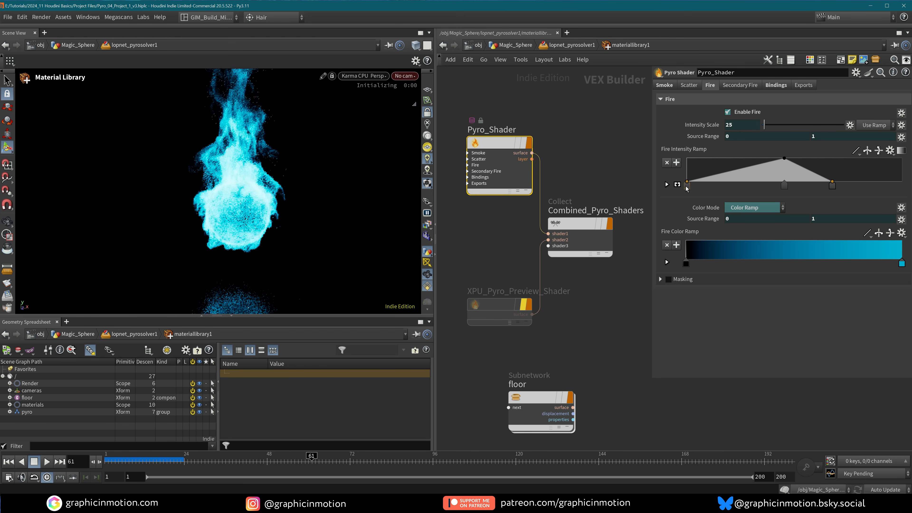
pyautogui.moveTo(687, 185); pyautogui.dragTo(763, 188)
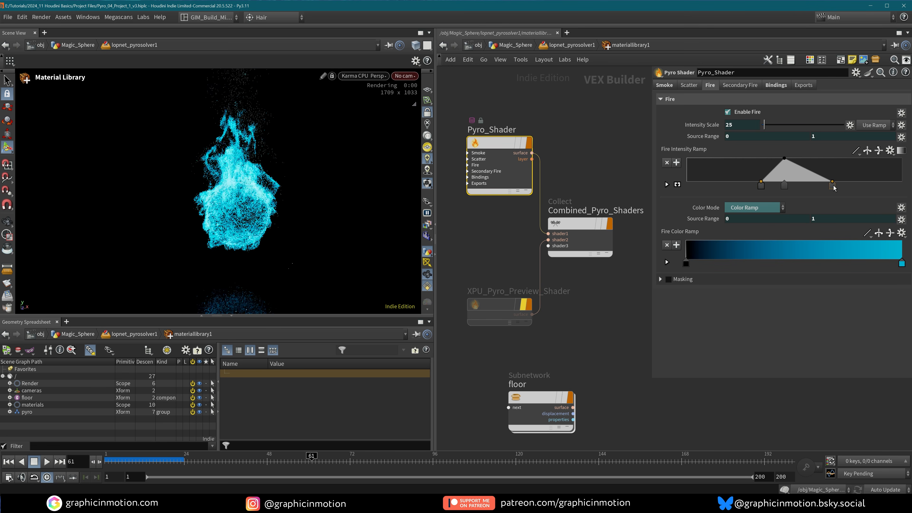
pyautogui.moveTo(833, 187); pyautogui.dragTo(802, 189)
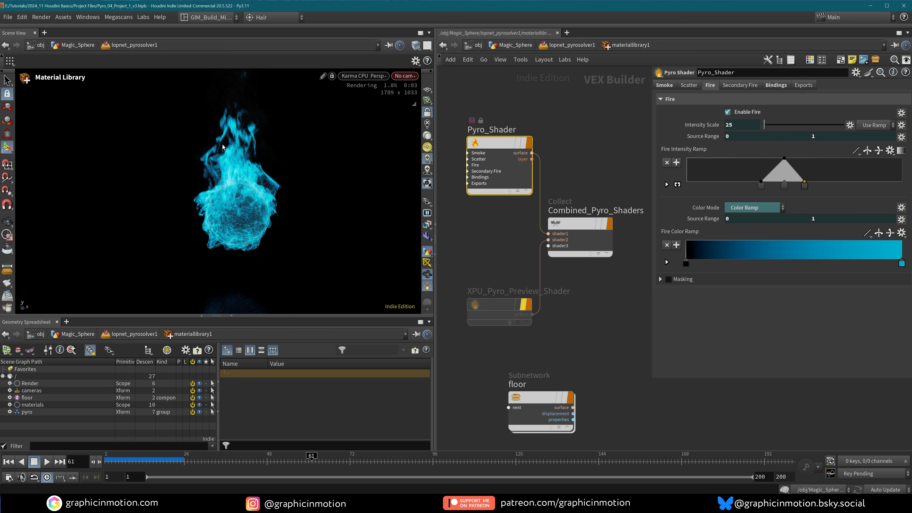
# Step: Check Pyro_Shader's Fire volume bindings and shift the three Fire Intensity Ramp points together so the peak starts at about 0.28
pyautogui.click(776, 85)
pyautogui.click(661, 124)
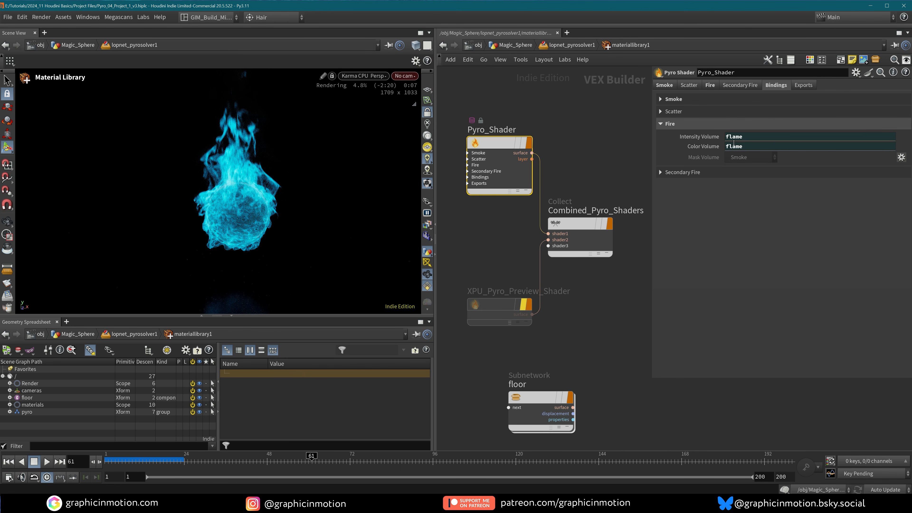
pyautogui.click(660, 123)
pyautogui.click(709, 86)
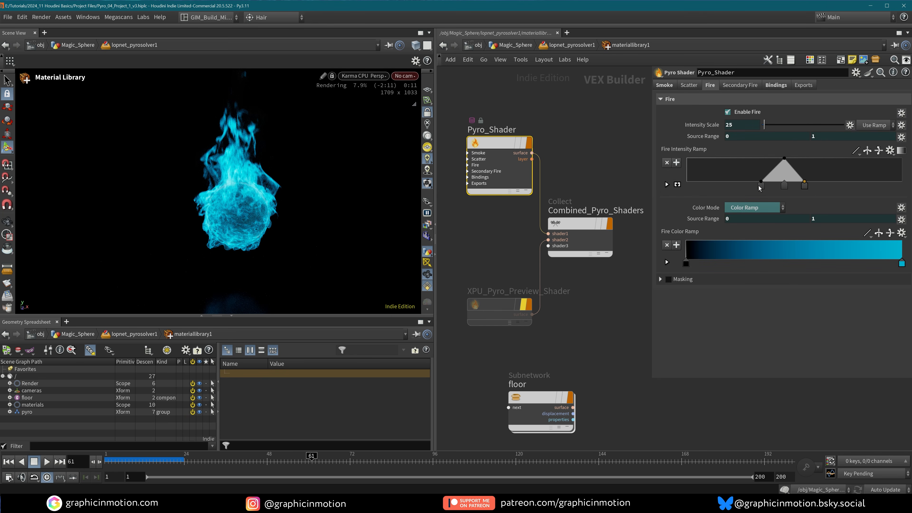
pyautogui.click(761, 186)
pyautogui.keyDown('shift'); pyautogui.click(784, 186); pyautogui.keyUp('shift')
pyautogui.moveTo(804, 186); pyautogui.dragTo(774, 187)
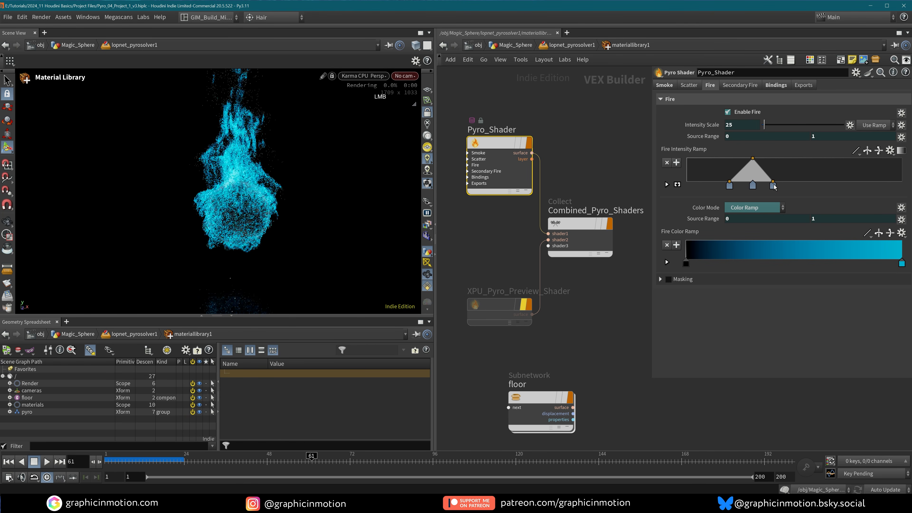
pyautogui.moveTo(775, 187); pyautogui.dragTo(792, 186)
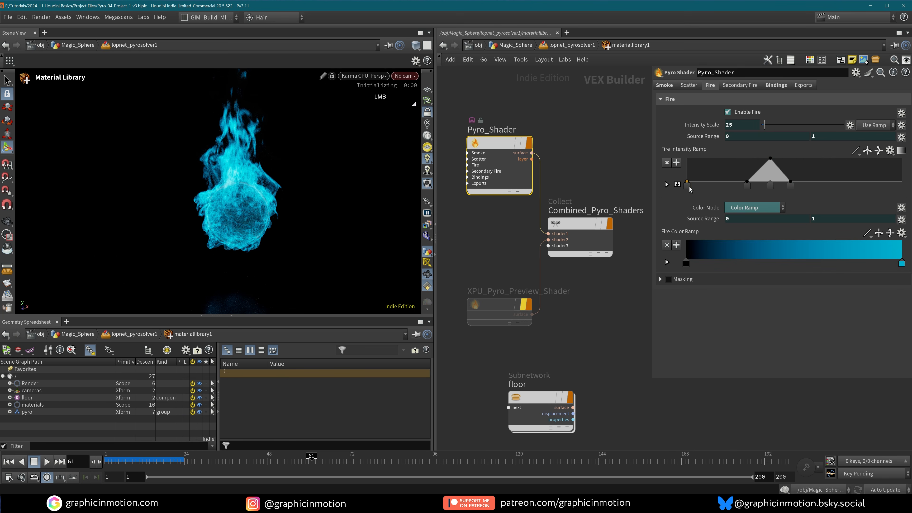
# Step: Set the value of the Fire Intensity Ramp's second point, at the near foot of the peak, to 0.1
pyautogui.click(688, 184)
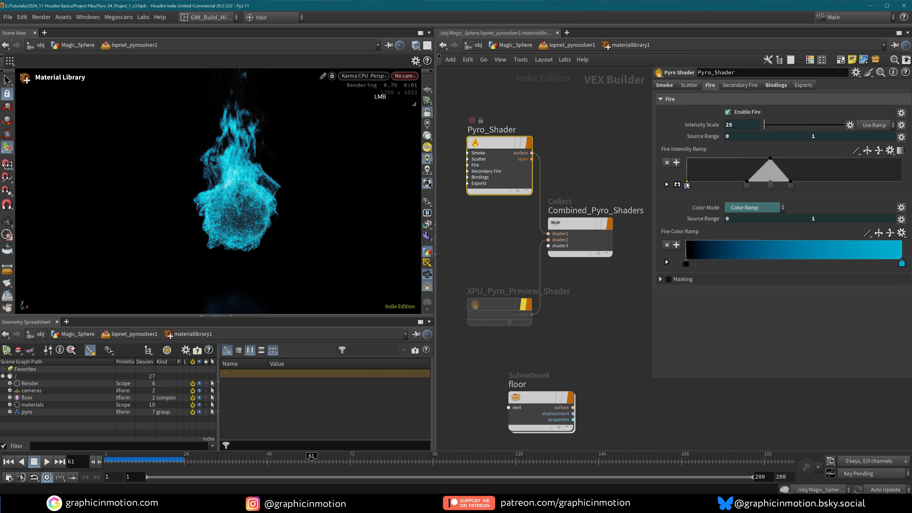
pyautogui.click(748, 185)
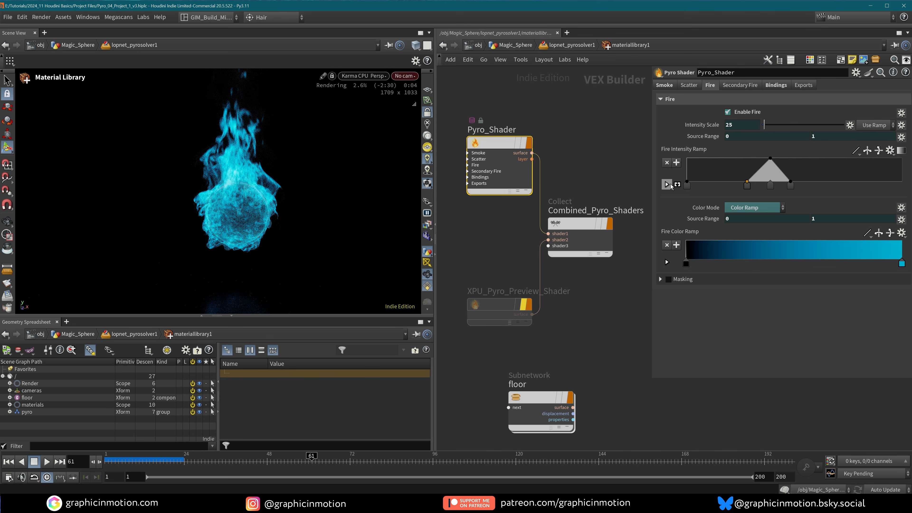
pyautogui.click(667, 184)
pyautogui.click(743, 218)
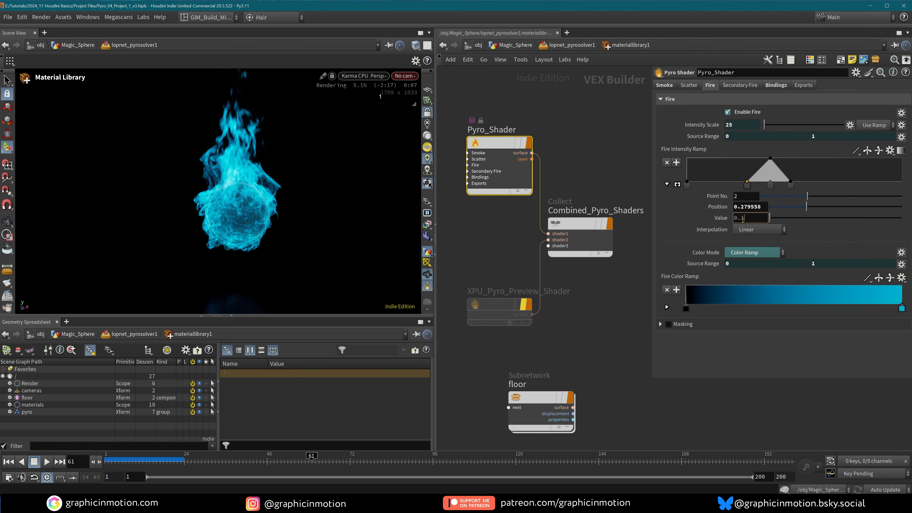
pyautogui.write('.1')
pyautogui.press('Return')
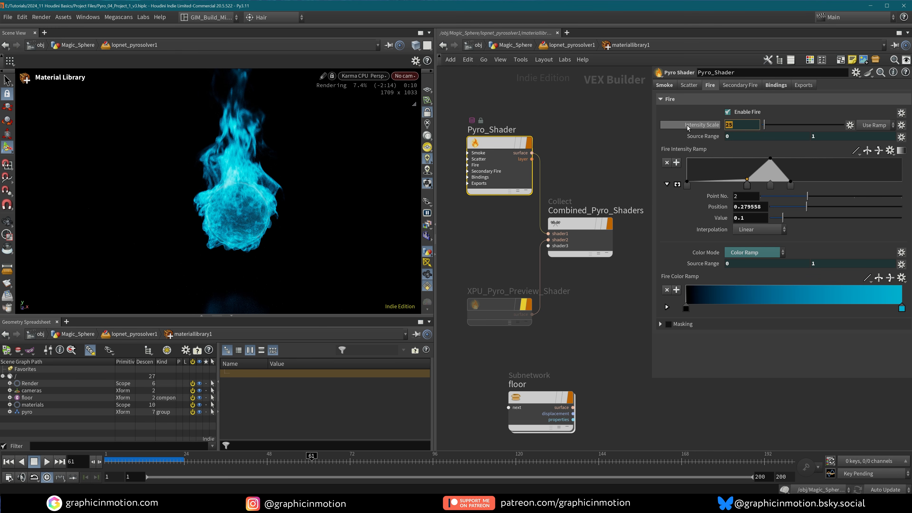
# Step: Try a fire Intensity Scale of 50 on Pyro_Shader and return it to 25
pyautogui.write('50')
pyautogui.press('Return')
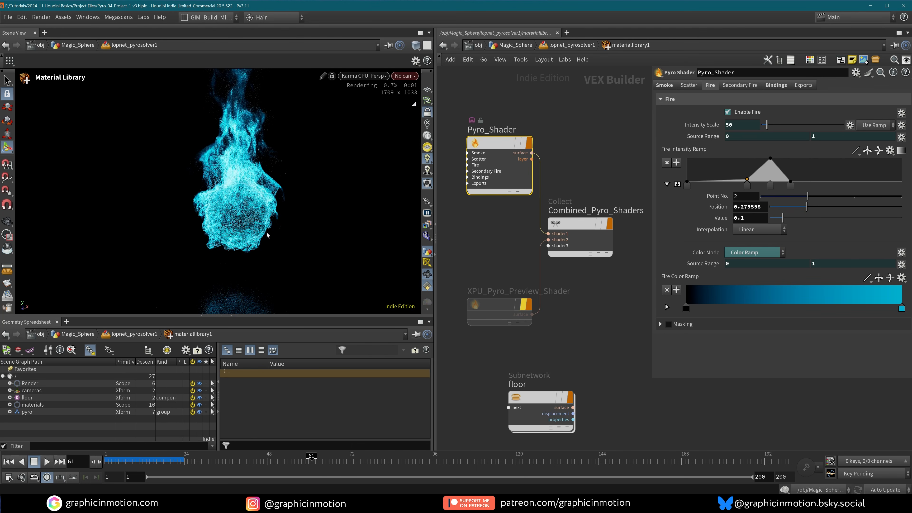
pyautogui.moveTo(739, 126); pyautogui.dragTo(684, 134)
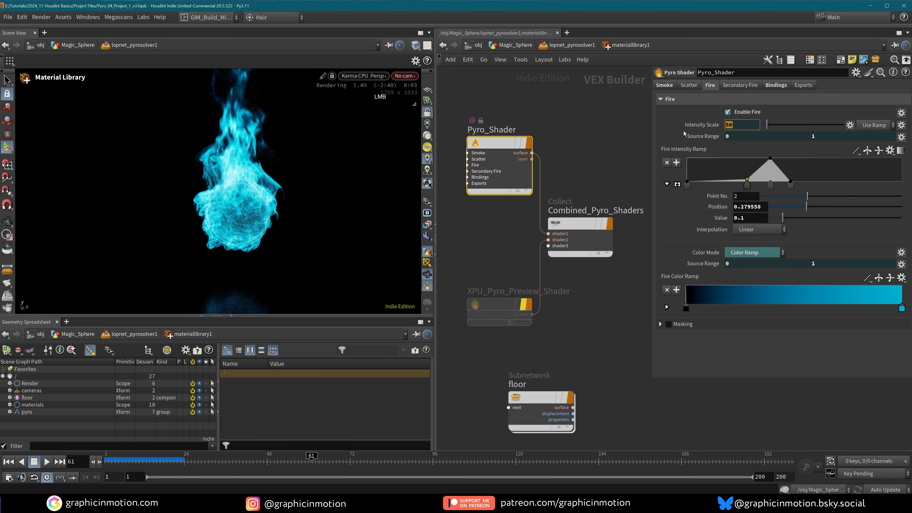
pyautogui.write('2')
pyautogui.press('Return')
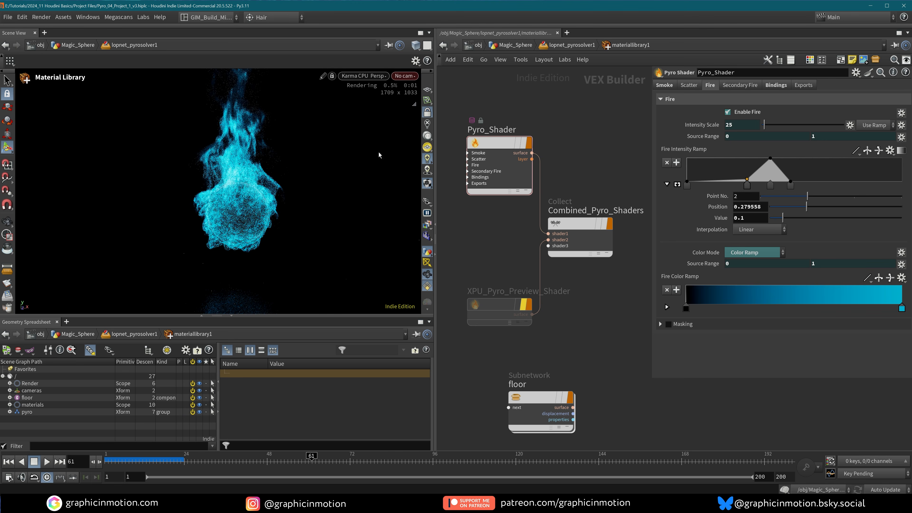
# Step: Set the Smoke Density Scale of Pyro_Shader to 10
pyautogui.click(665, 85)
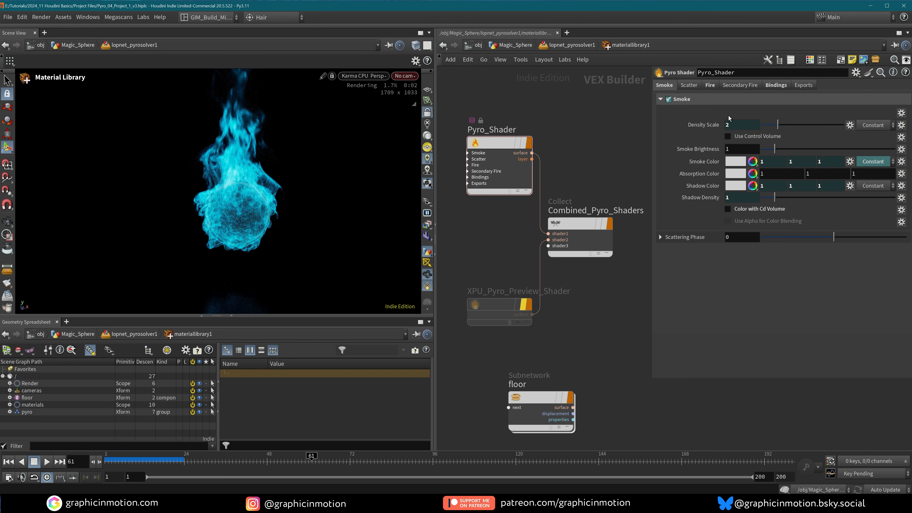
pyautogui.doubleClick(738, 126)
pyautogui.write('10')
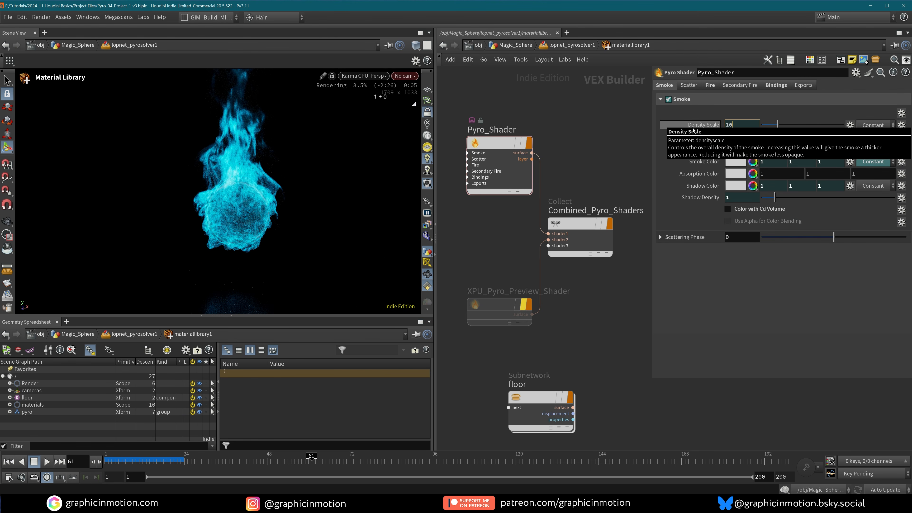
pyautogui.press('Return')
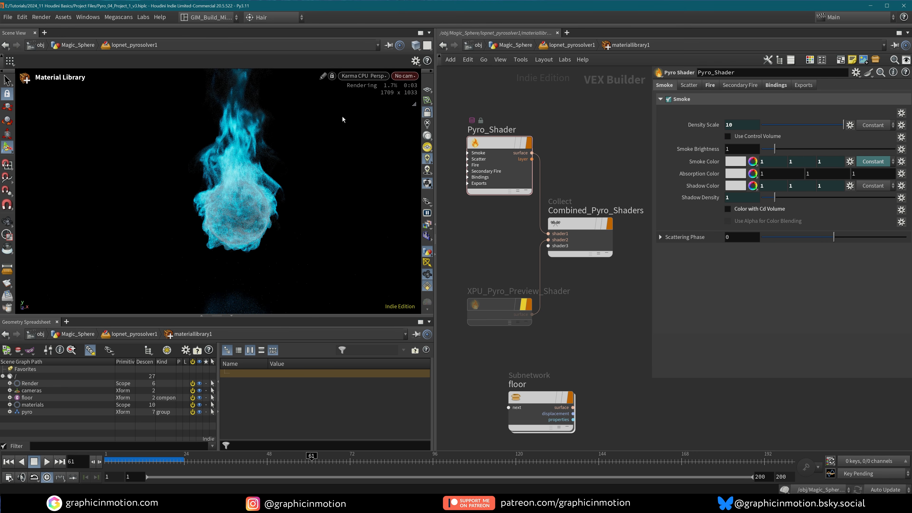
# Step: Return to the stage network, re-enable the bypassed distantlight1 node and set its Intensity to 2
pyautogui.click(606, 140)
pyautogui.press('u')
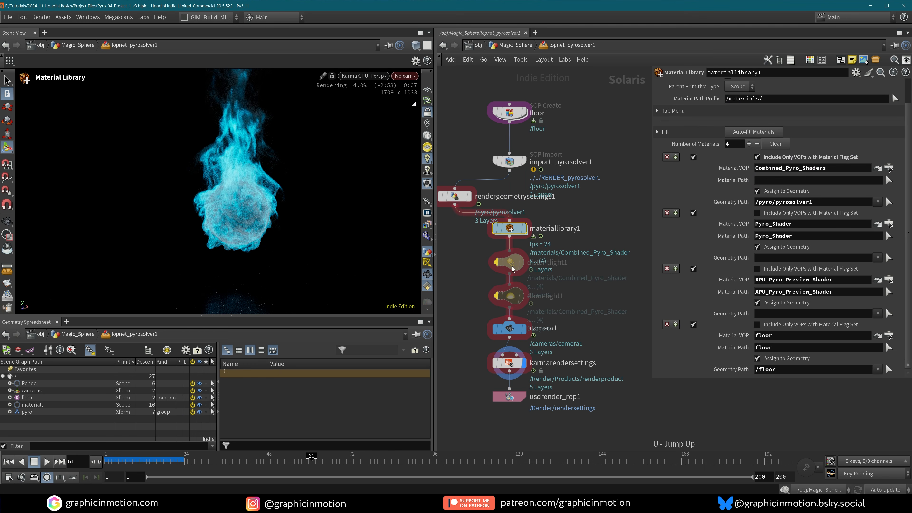
pyautogui.click(490, 247)
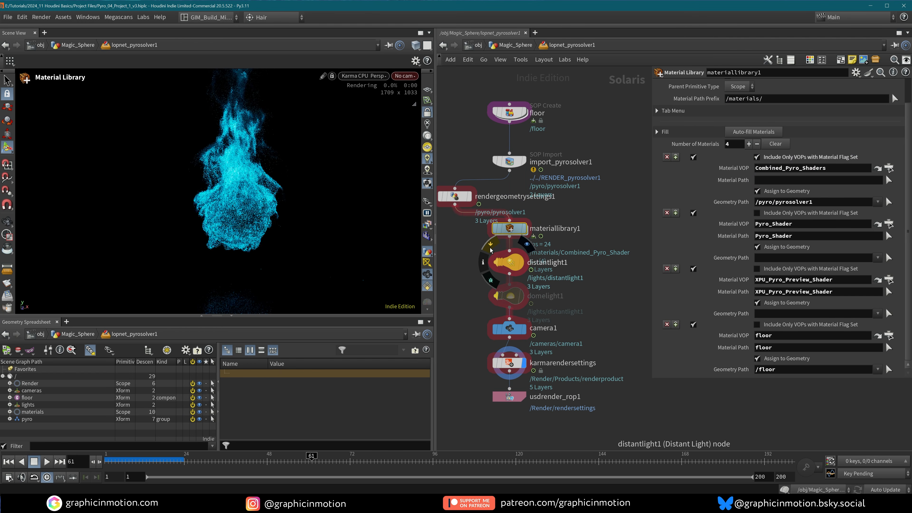
pyautogui.click(519, 268)
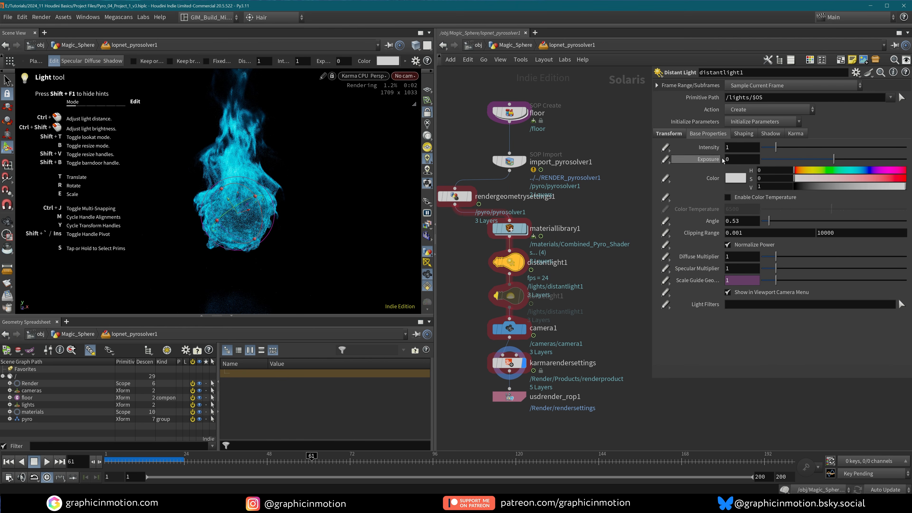
pyautogui.moveTo(734, 148); pyautogui.dragTo(704, 150)
pyautogui.write('2')
pyautogui.press('Return')
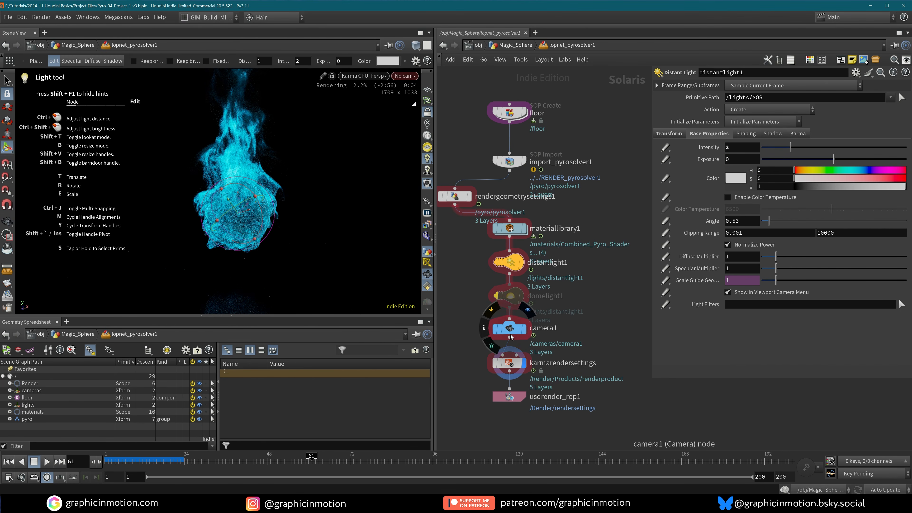
# Step: Raise the floor beneath the burning sphere to a Y translation of about -1.46 and reselect karmarendersettings
pyautogui.doubleClick(510, 229)
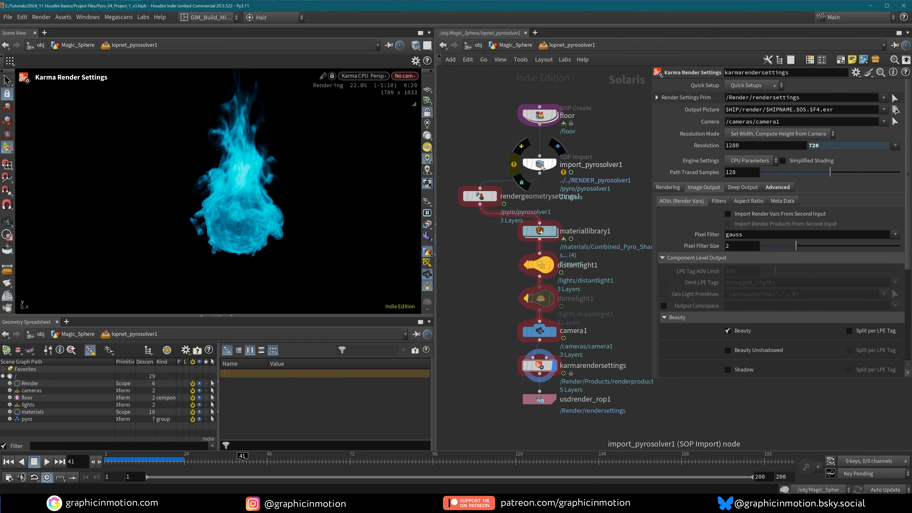
pyautogui.click(540, 115)
pyautogui.moveTo(239, 265); pyautogui.dragTo(239, 237)
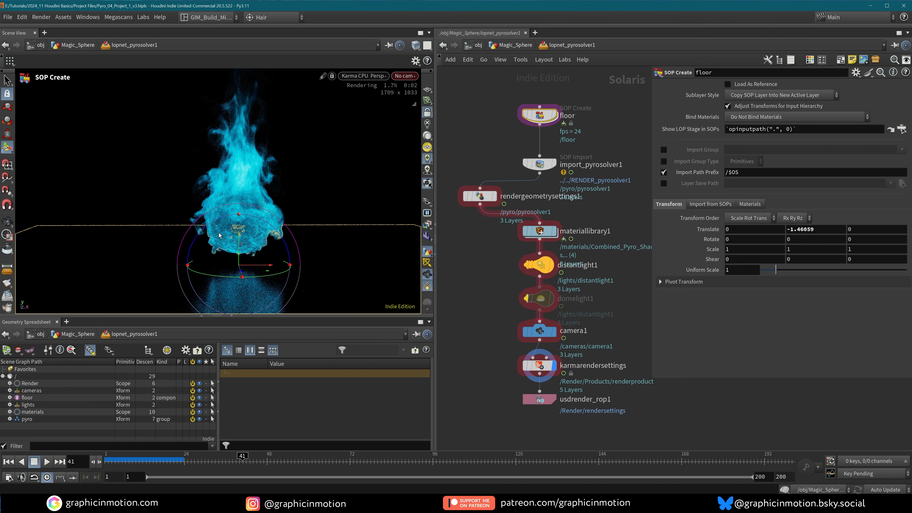
pyautogui.click(547, 370)
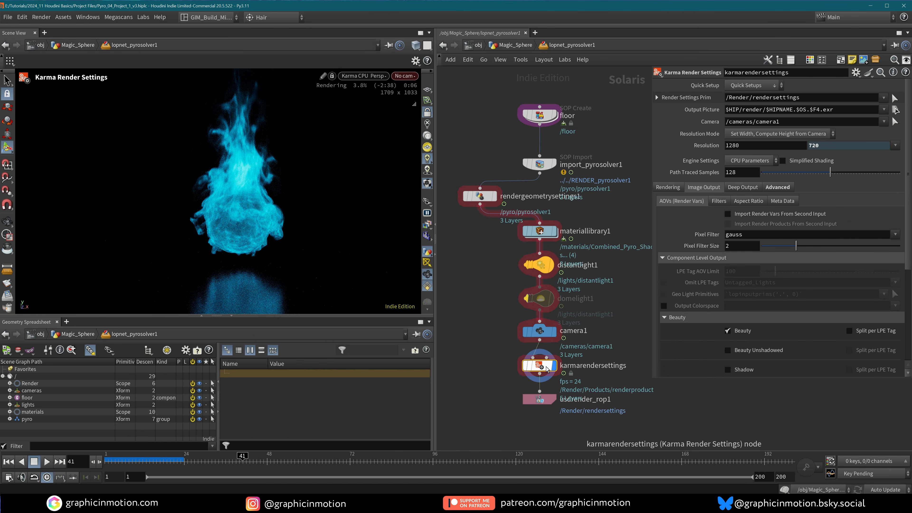
# Step: Inside materiallibrary1, turn Pyro_Shader's Smoke off and on again to compare its effect on the render
pyautogui.doubleClick(544, 232)
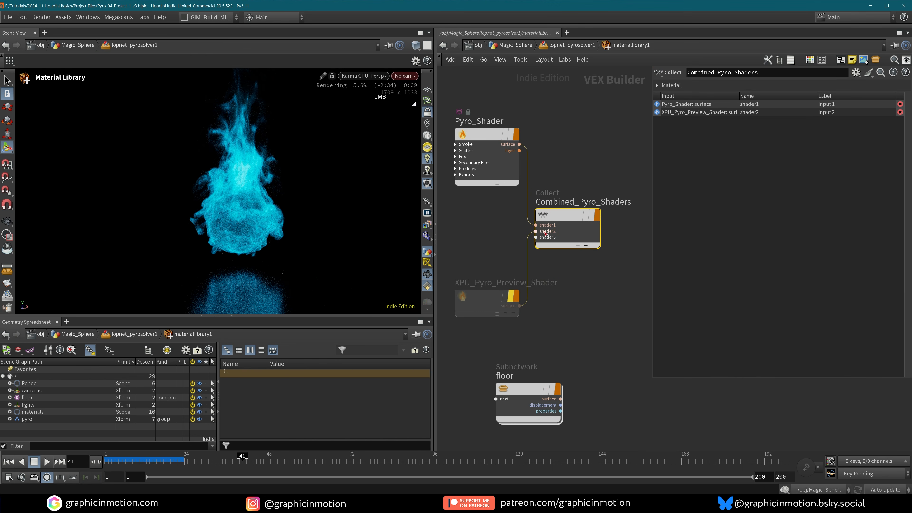
pyautogui.click(489, 135)
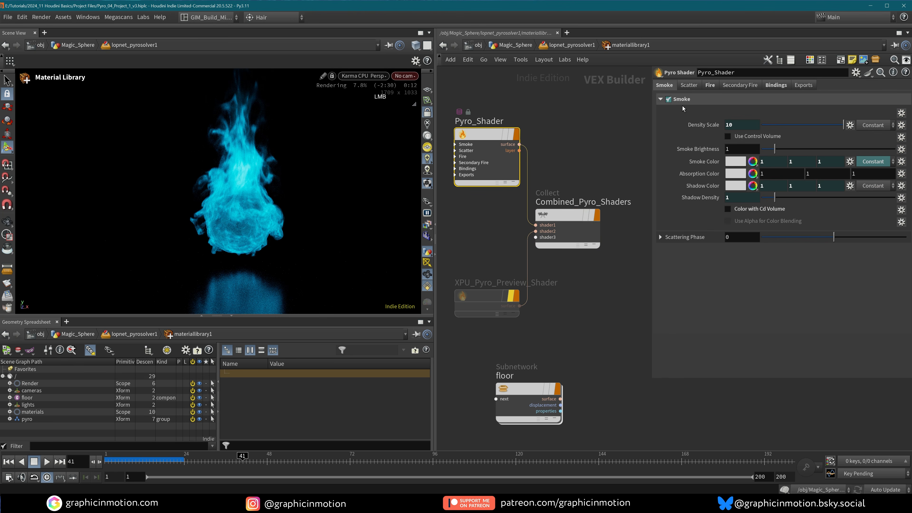
pyautogui.click(668, 99)
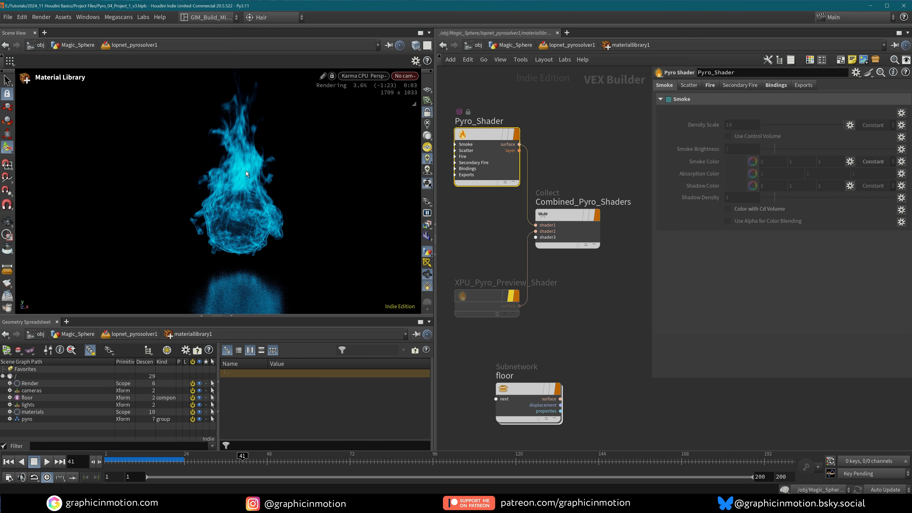
pyautogui.click(669, 99)
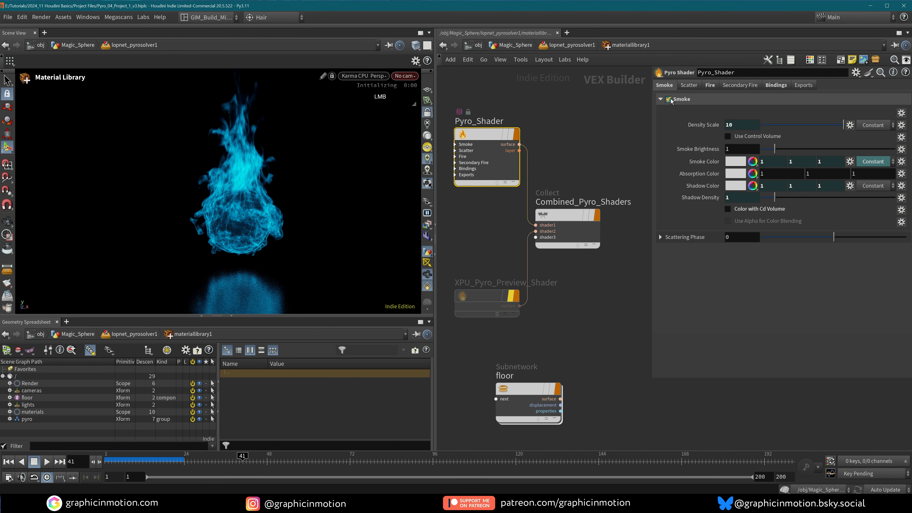
pyautogui.press('u')
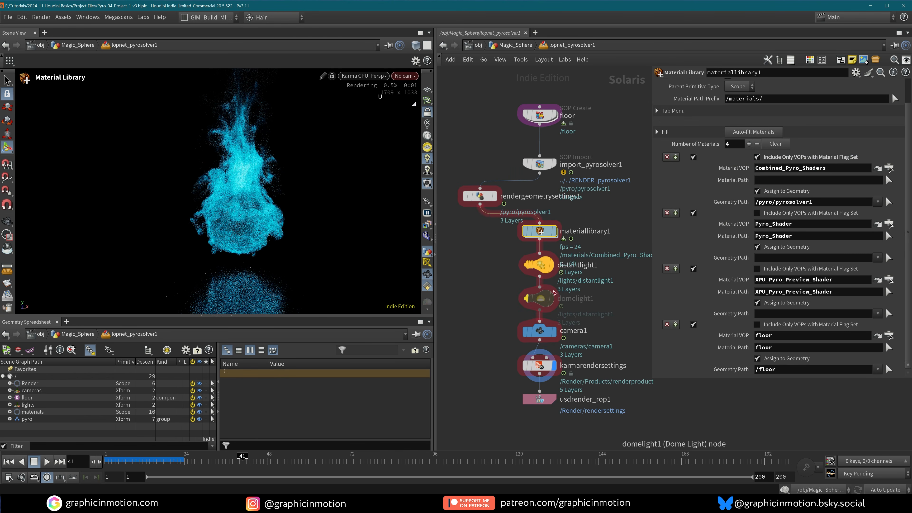
# Step: Enable the Visible Lights render output under Lights and Emission in the karmarendersettings node
pyautogui.click(542, 367)
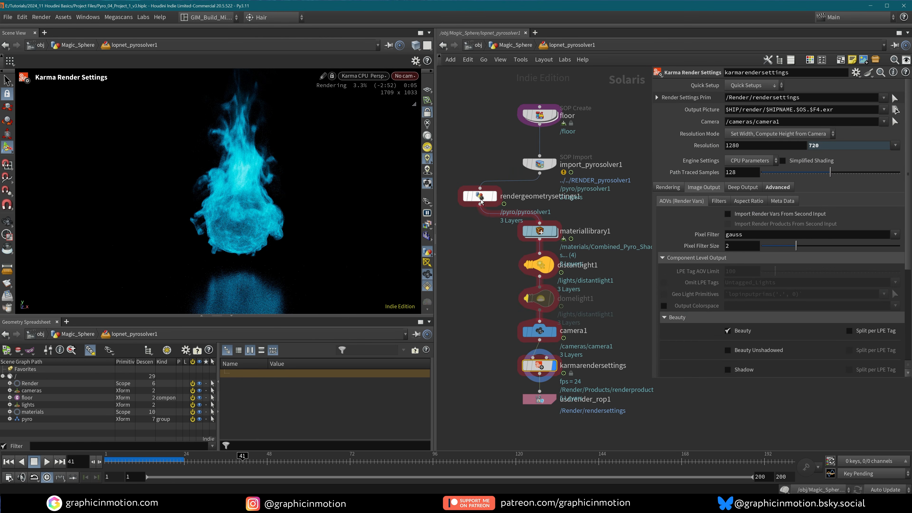
pyautogui.moveTo(483, 200)
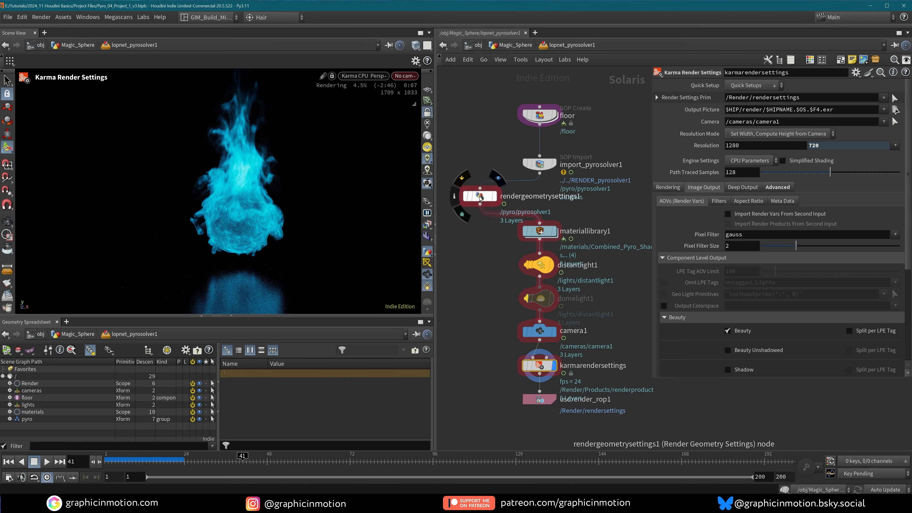
pyautogui.scroll(-5, 713, 323)
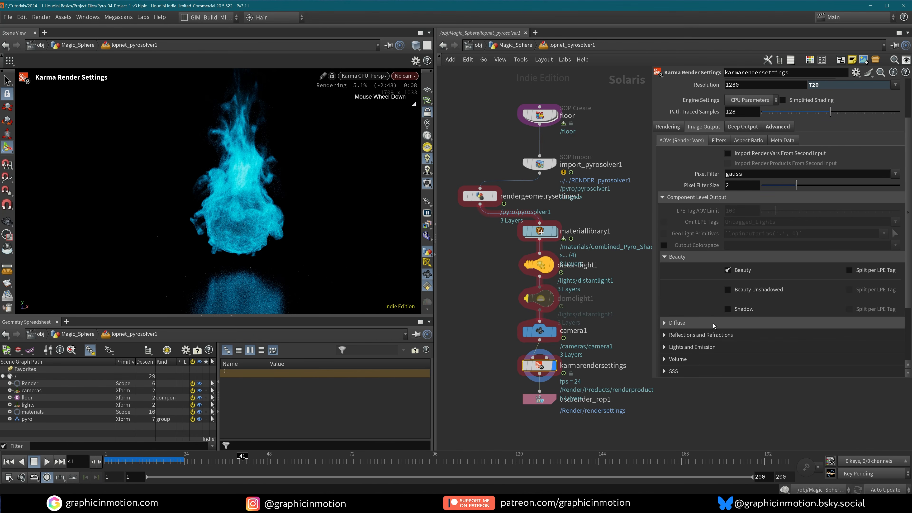
pyautogui.click(667, 346)
pyautogui.scroll(-1, 667, 345)
pyautogui.scroll(-5, 667, 347)
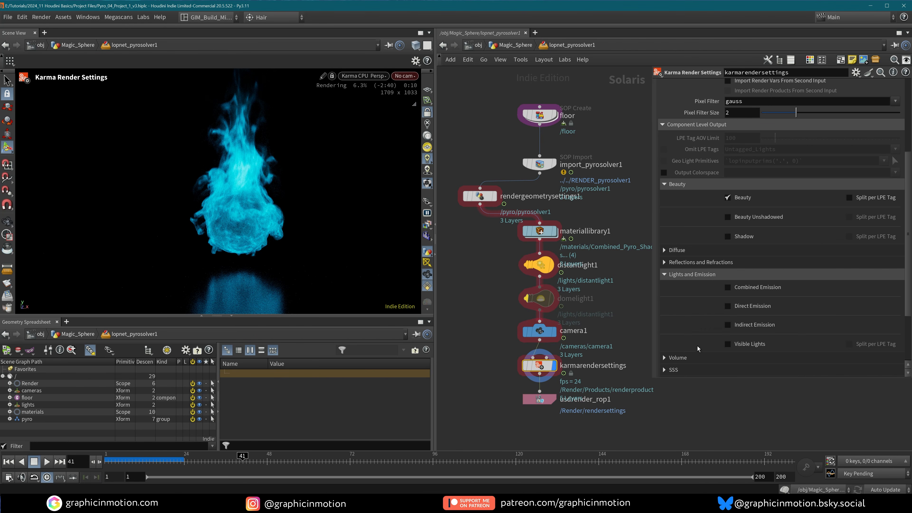
pyautogui.click(728, 344)
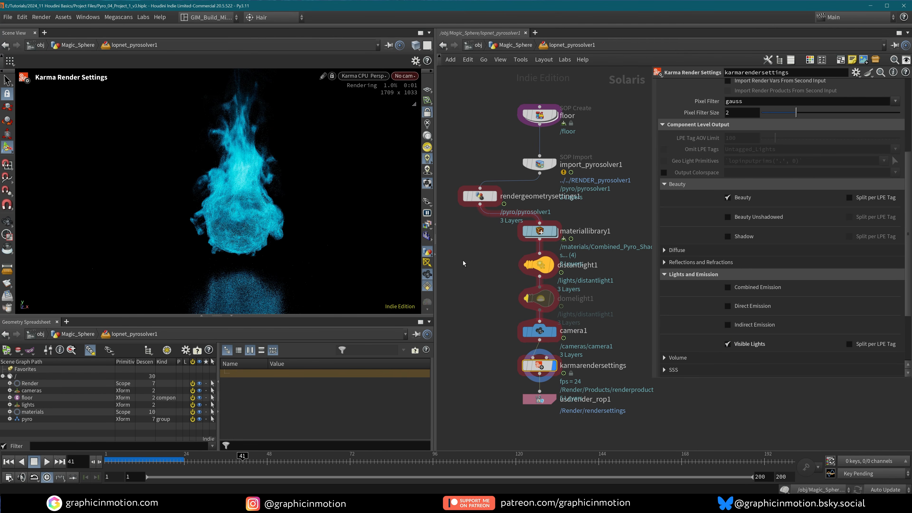
# Step: Display the visiblelights render output in the viewport to inspect it, and return to the C output
pyautogui.click(428, 225)
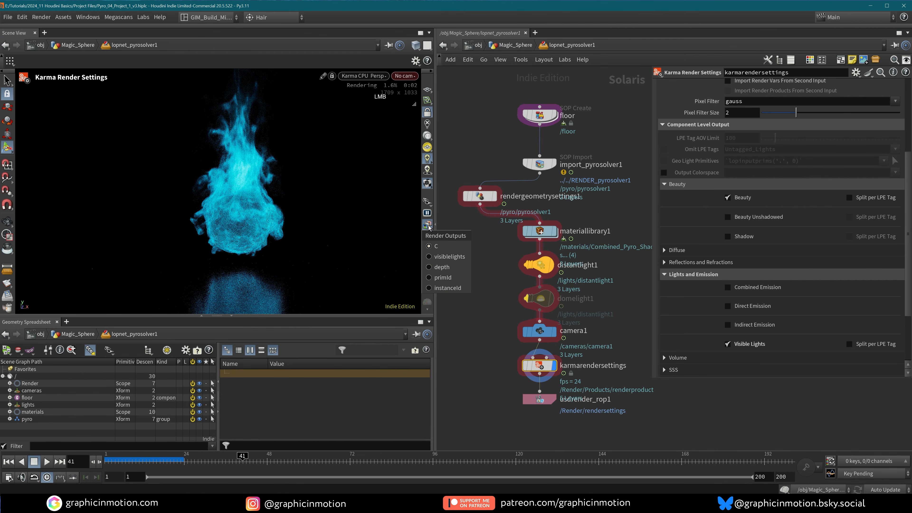
pyautogui.click(430, 257)
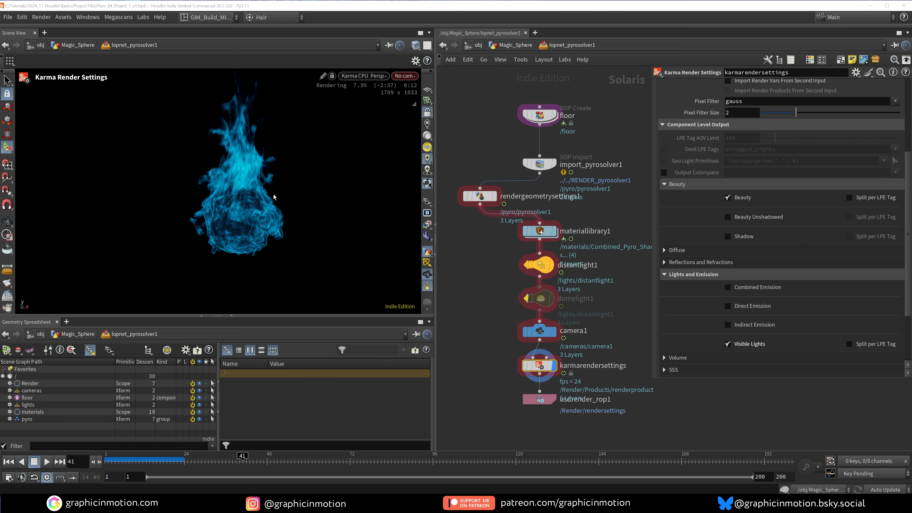
pyautogui.click(430, 225)
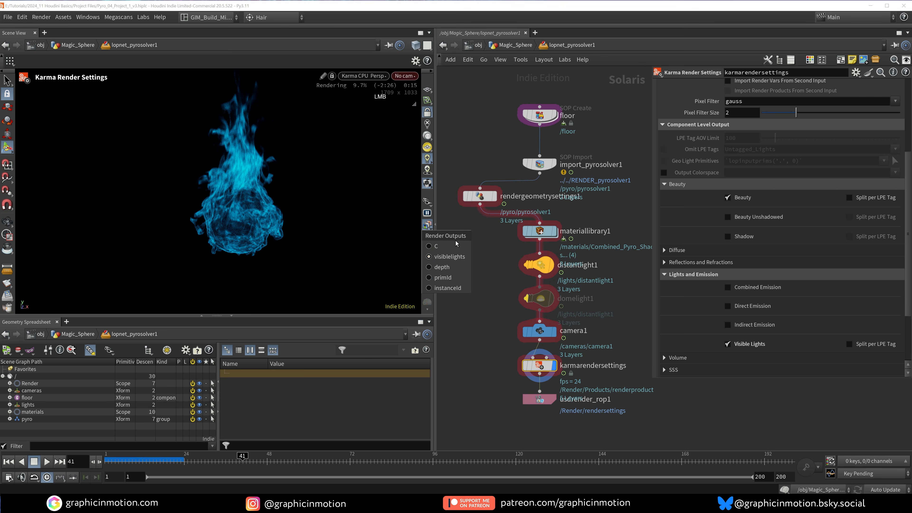
pyautogui.click(439, 234)
pyautogui.click(428, 225)
pyautogui.click(439, 247)
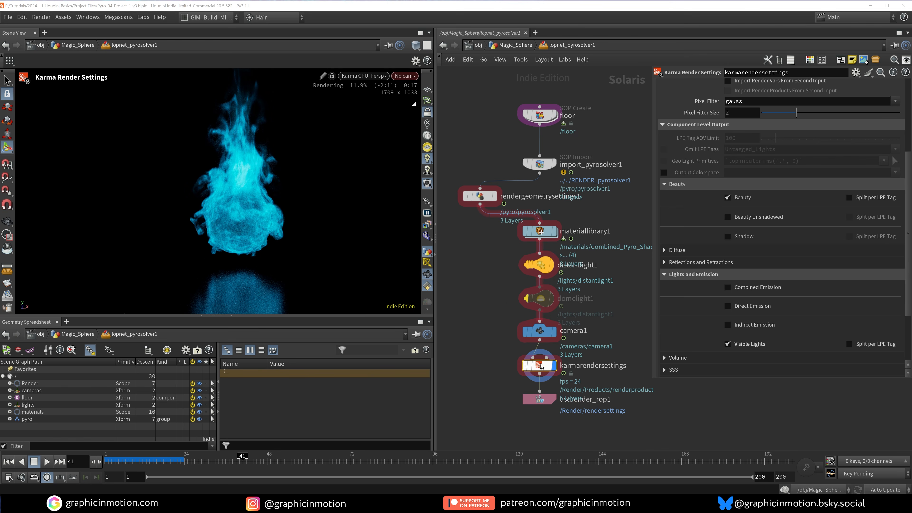
# Step: Set the render resolution of karmarendersettings to the HDTV 1080 preset, 1920 by 1080
pyautogui.click(539, 366)
pyautogui.scroll(5, 699, 153)
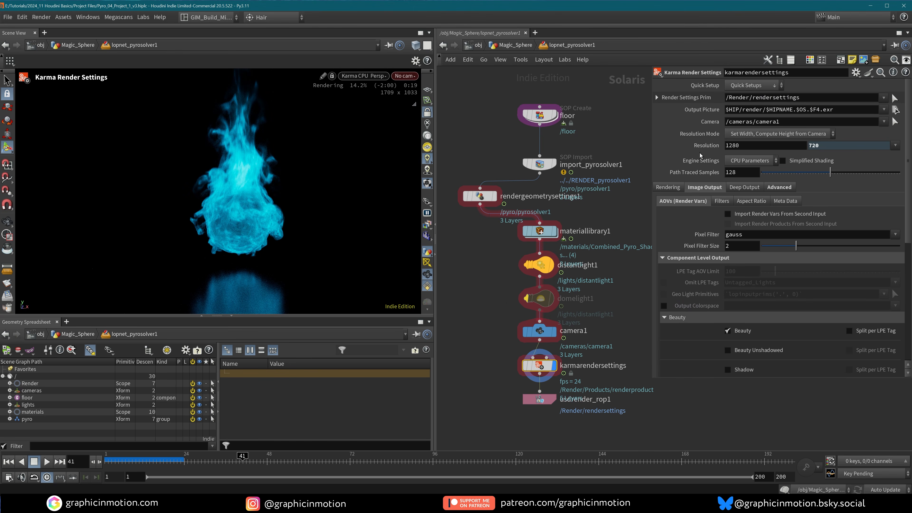
pyautogui.click(896, 145)
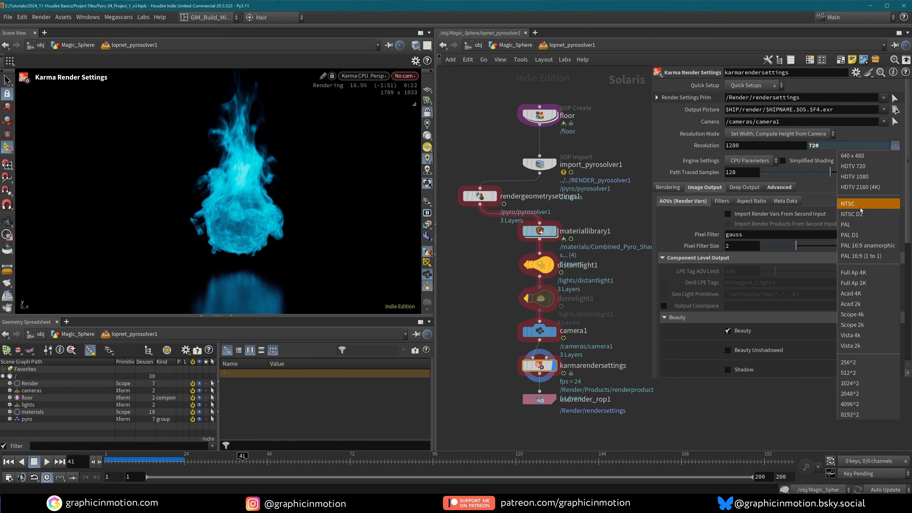
pyautogui.click(860, 177)
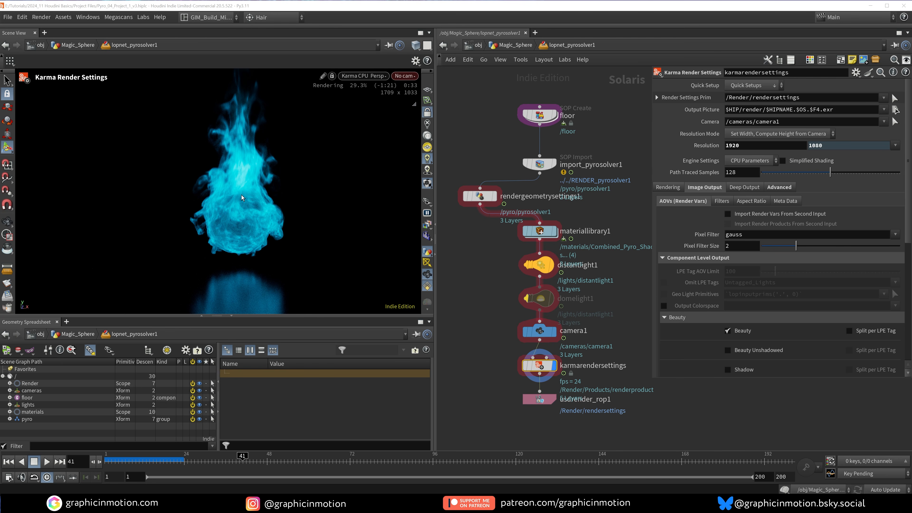
pyautogui.moveTo(476, 196)
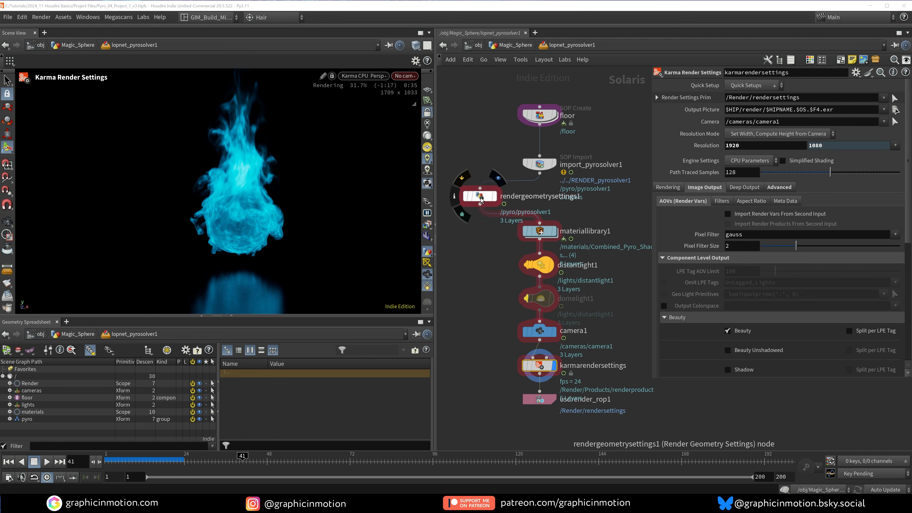